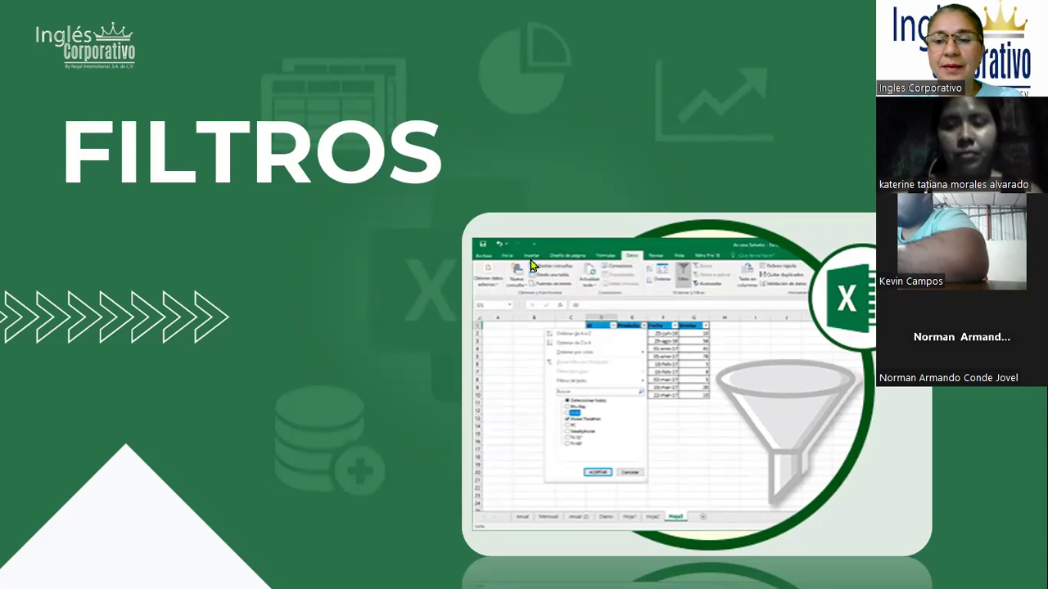
Advance from the FILTROS title slide to the slide on filtering a table or range.
{"action": "left_click", "coordinate": [571, 263]}
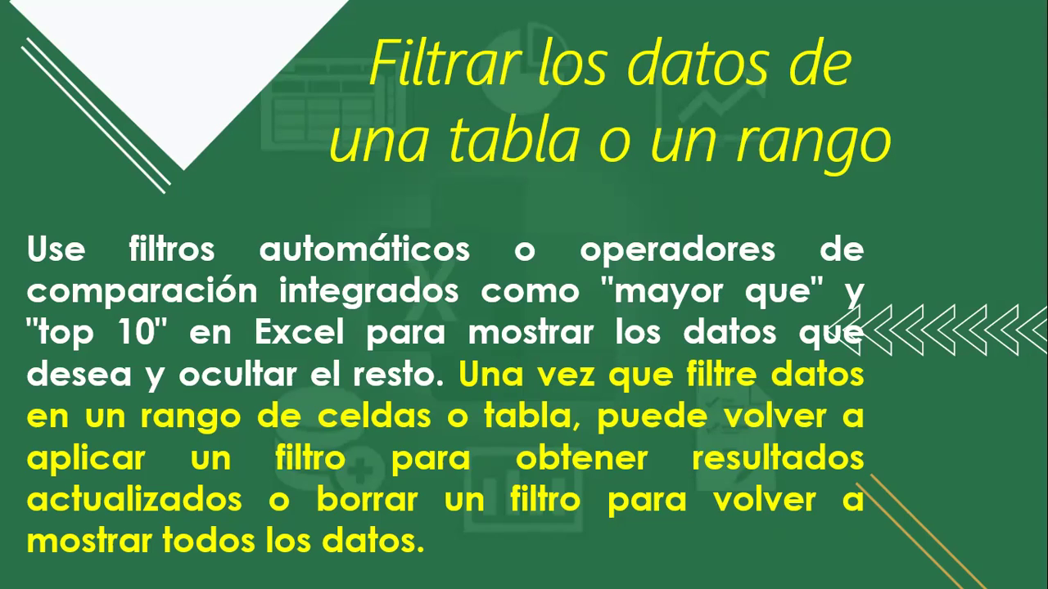
Advance to the 'Filtrar un rango de datos' slide with its three steps.
{"action": "left_click", "coordinate": [696, 183]}
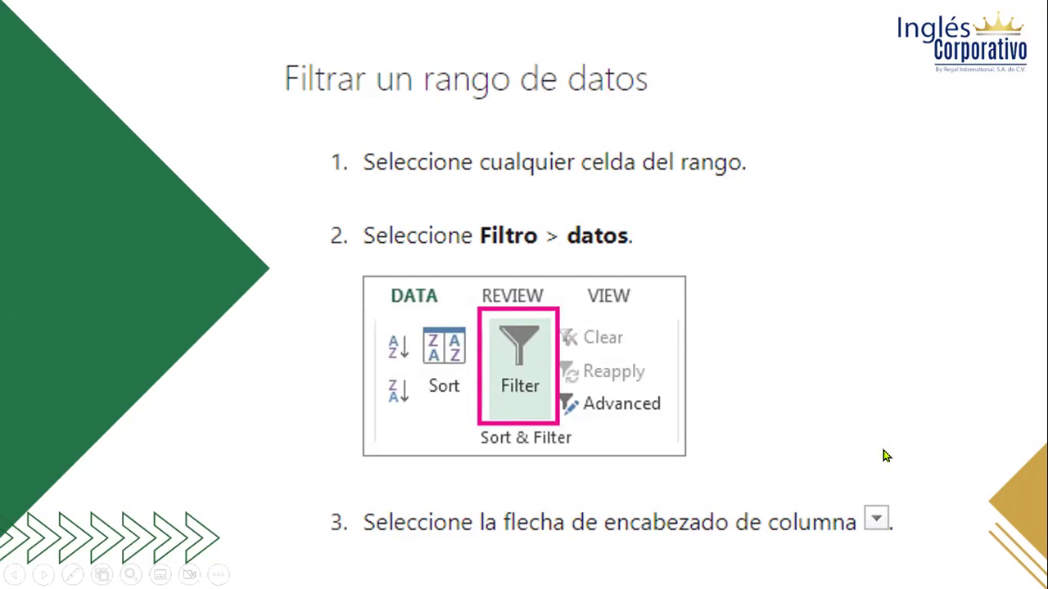
Advance to the step 4 slide on Filtros de texto or Filtros de número and Entre.
{"action": "left_click", "coordinate": [820, 265]}
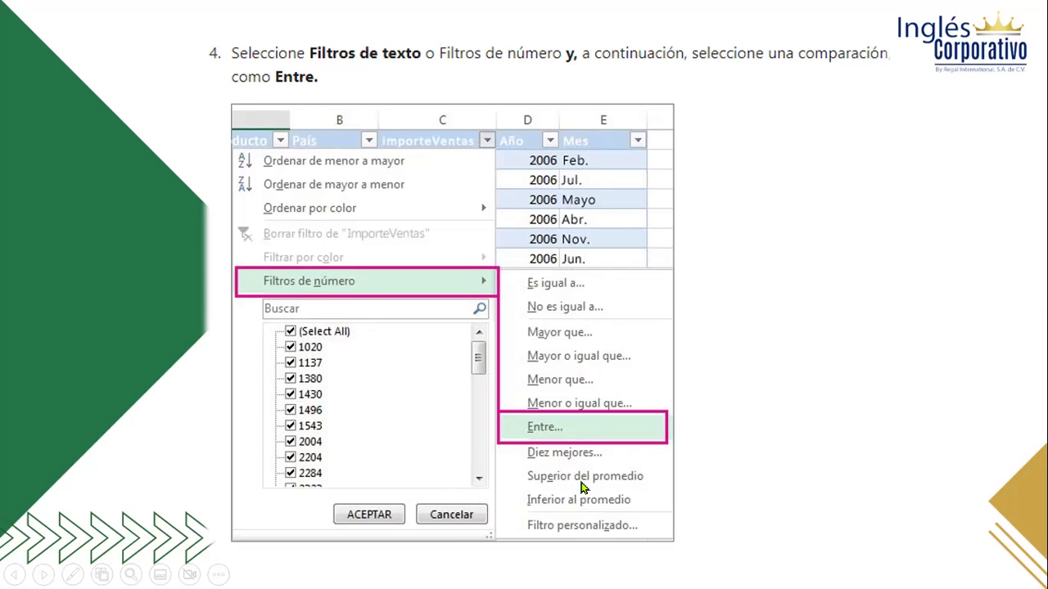
Move past step 5 to the 'Filtrar datos en una tabla' slide.
{"action": "left_click", "coordinate": [707, 229]}
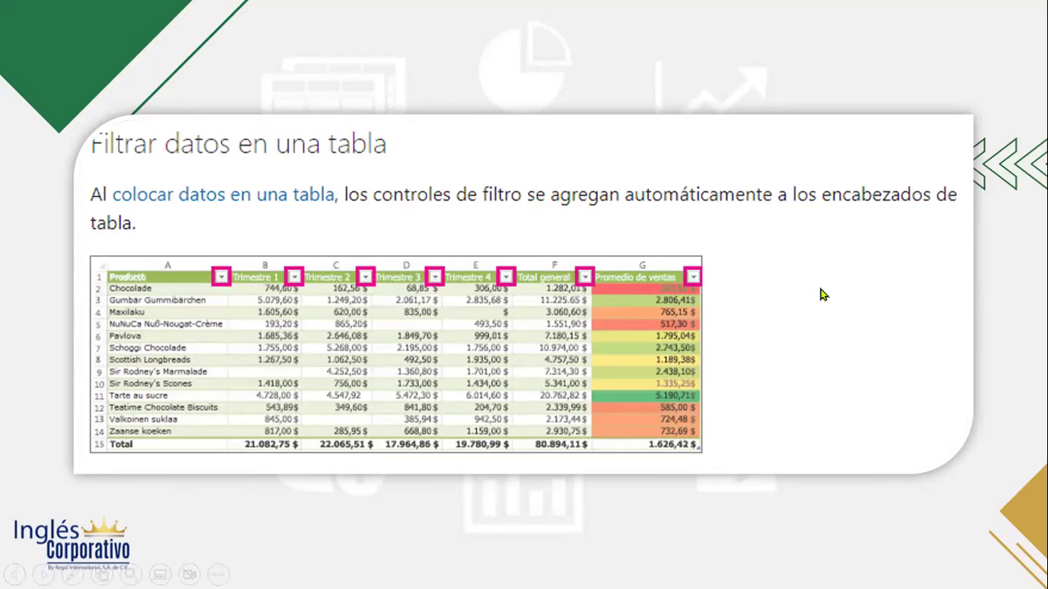
Advance to the slide on clearing (Seleccionar todo) and picking column values to show.
{"action": "key", "text": "Right"}
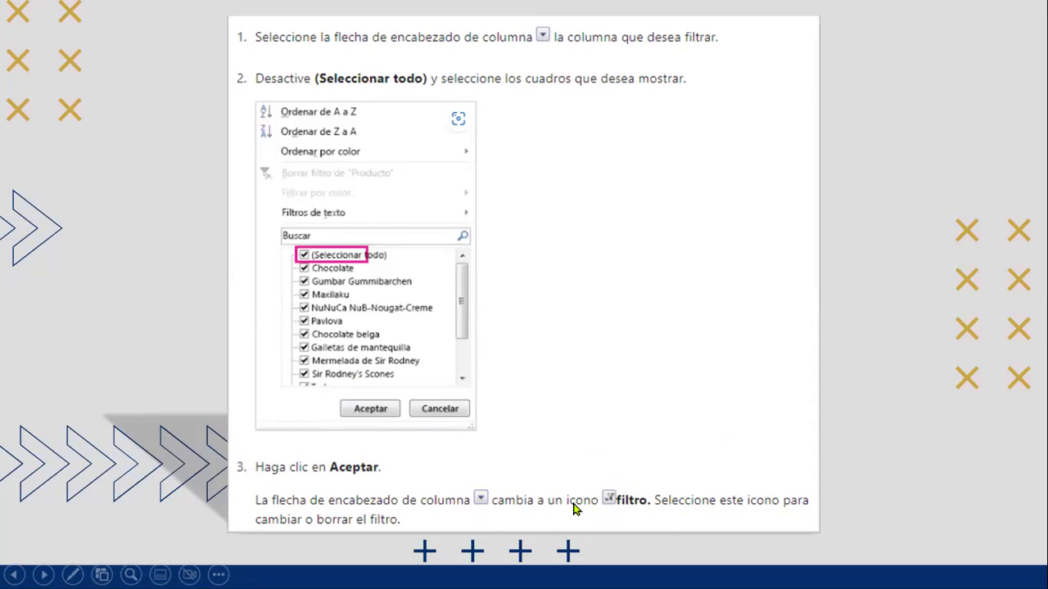
Advance to the EJEMPLOS title slide to end the presentation.
{"action": "left_click", "coordinate": [663, 354]}
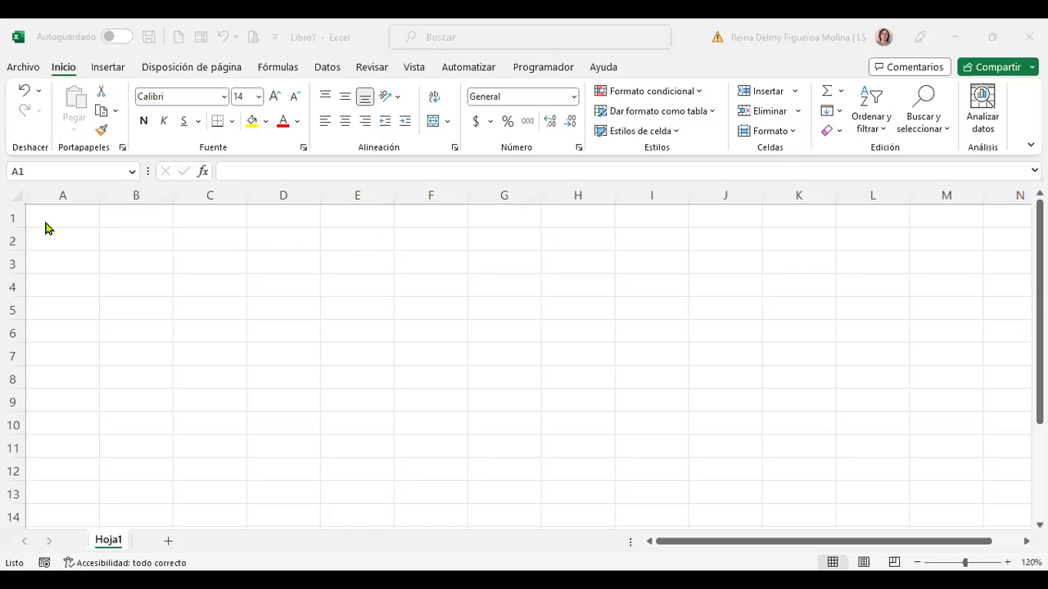
Enter FECHA, VENDEDOR, ZONA, CANTIDAD and TOTAL in A1:E1 and autofit column B.
{"action": "left_click", "coordinate": [45, 229]}
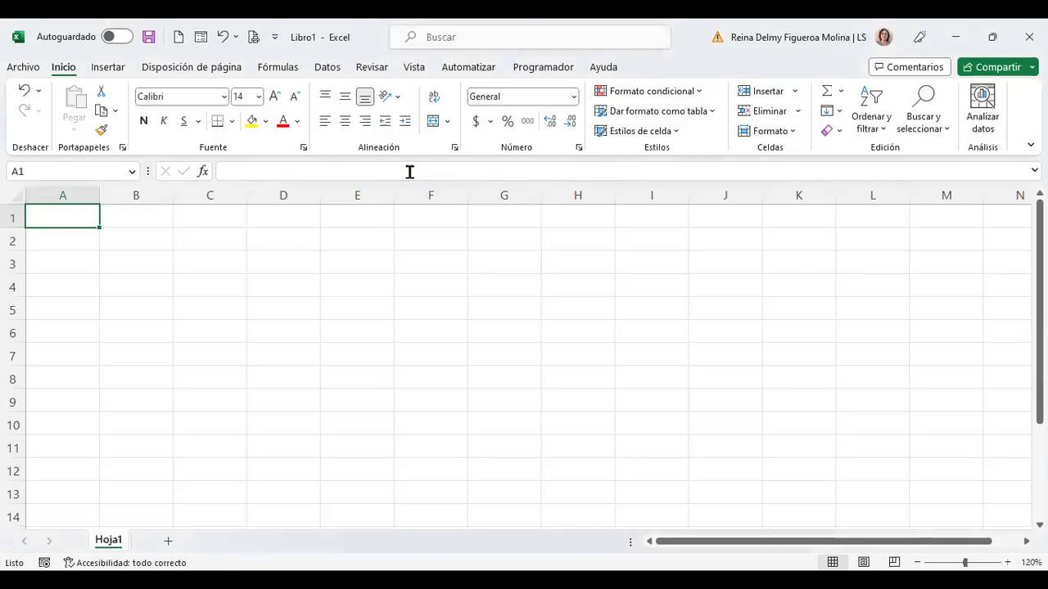
{"action": "type", "text": "FECHA"}
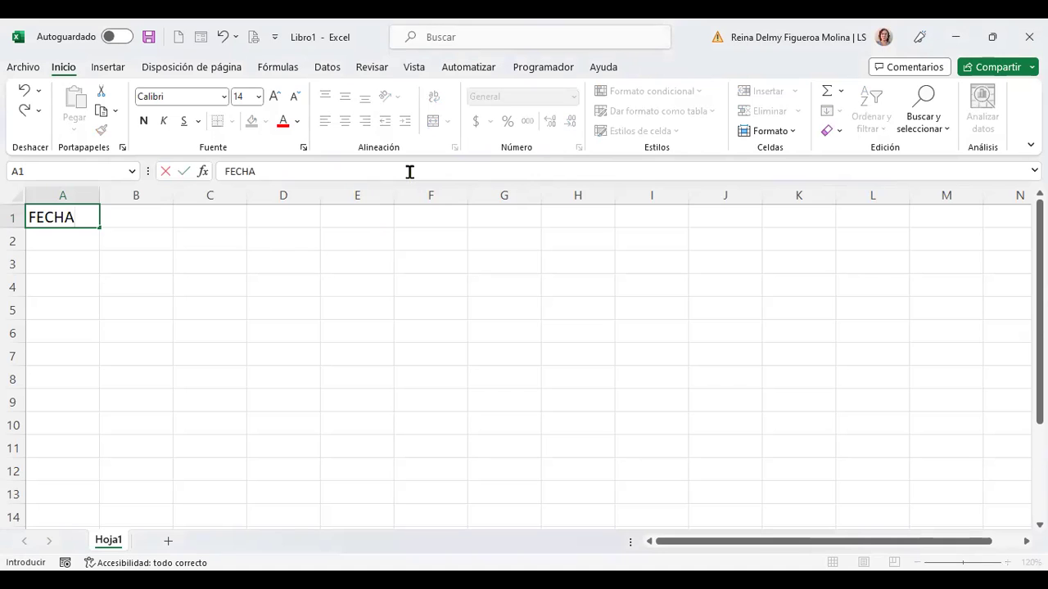
{"action": "key", "text": "Tab"}
{"action": "type", "text": "VENDEDOR"}
{"action": "key", "text": "Tab"}
{"action": "type", "text": "ZONA"}
{"action": "key", "text": "Tab"}
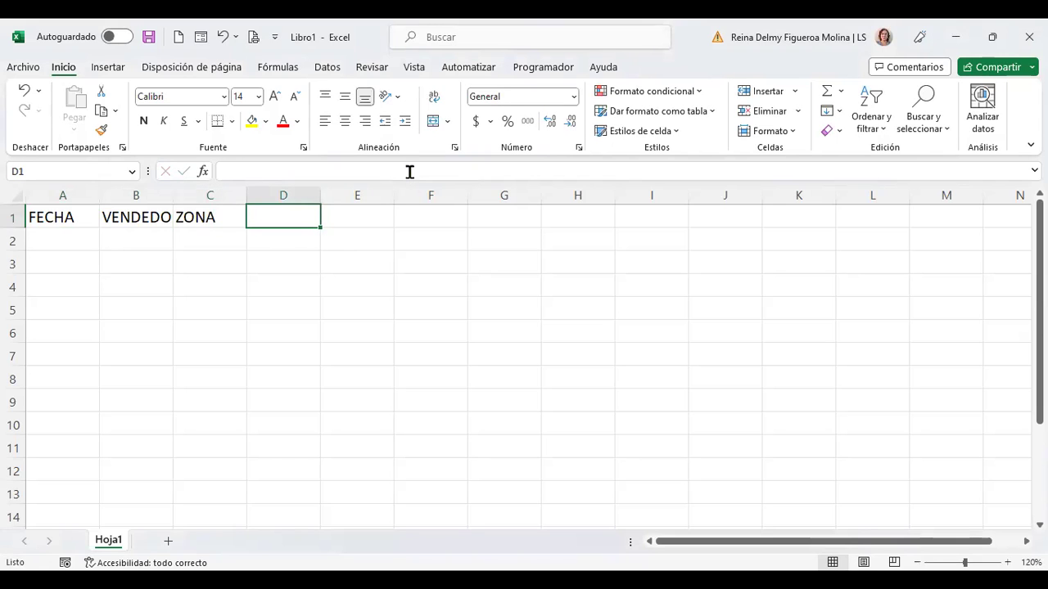
{"action": "type", "text": "CANTIDAD"}
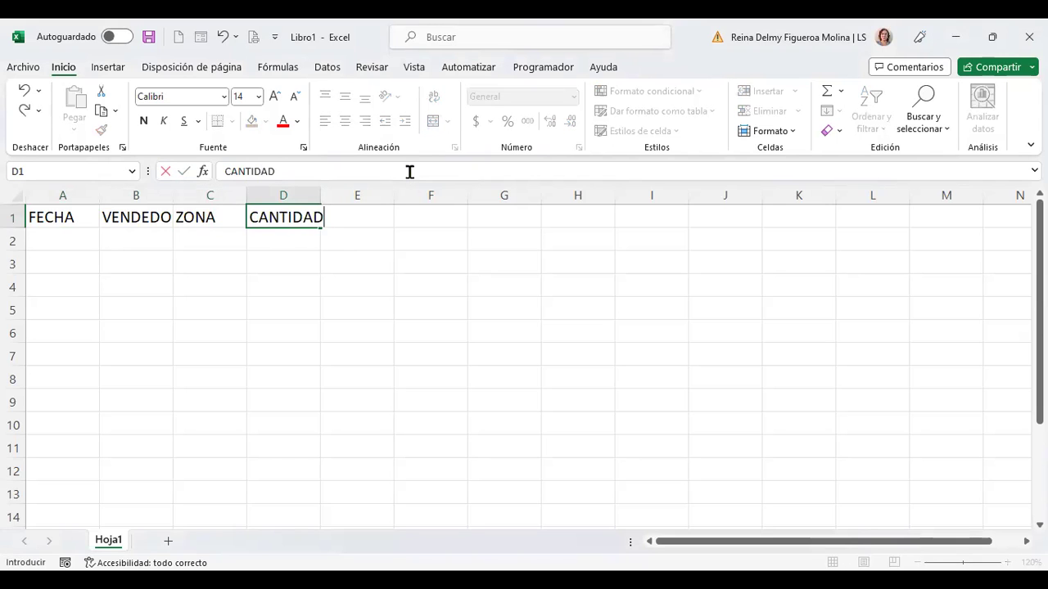
{"action": "key", "text": "Tab"}
{"action": "type", "text": "TOTAL"}
{"action": "key", "text": "Return"}
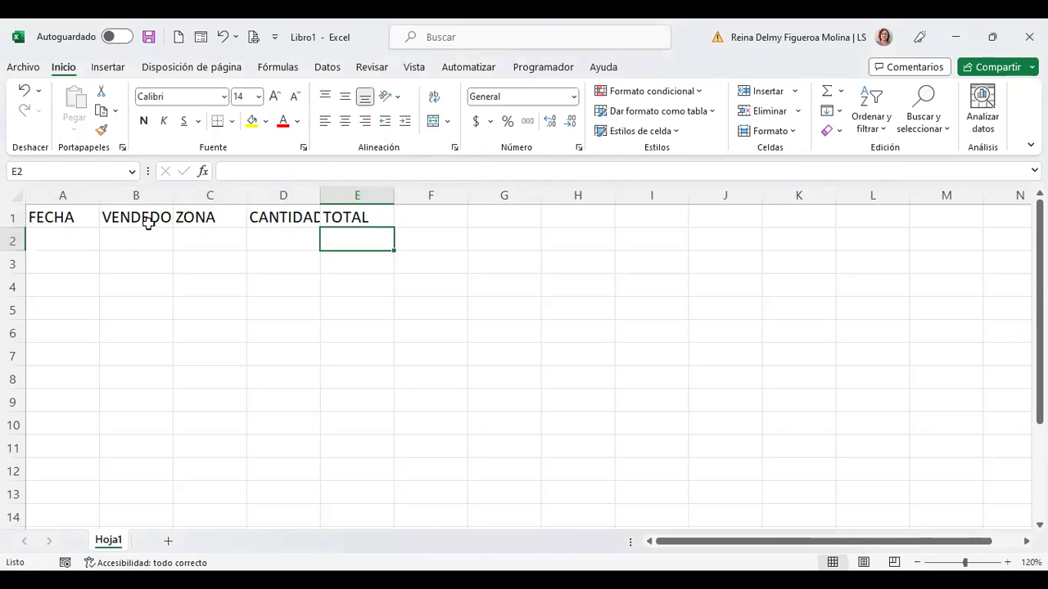
{"action": "double_click", "coordinate": [167, 194]}
{"action": "left_click", "coordinate": [88, 239]}
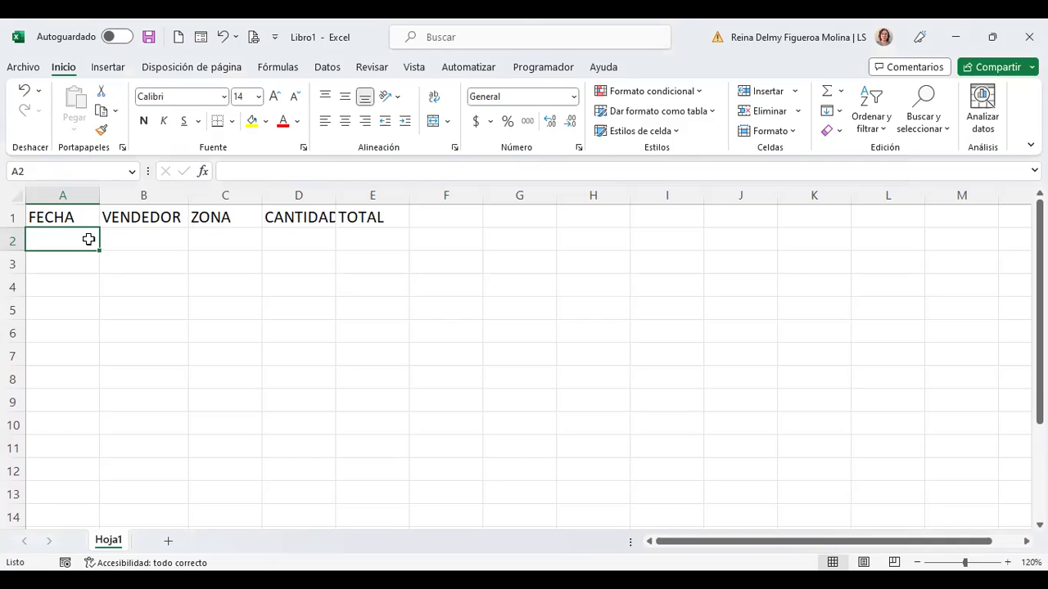
Fill A2:A10 with the date 2/1/2023.
{"action": "type", "text": "2/1/2023"}
{"action": "left_click", "coordinate": [183, 171]}
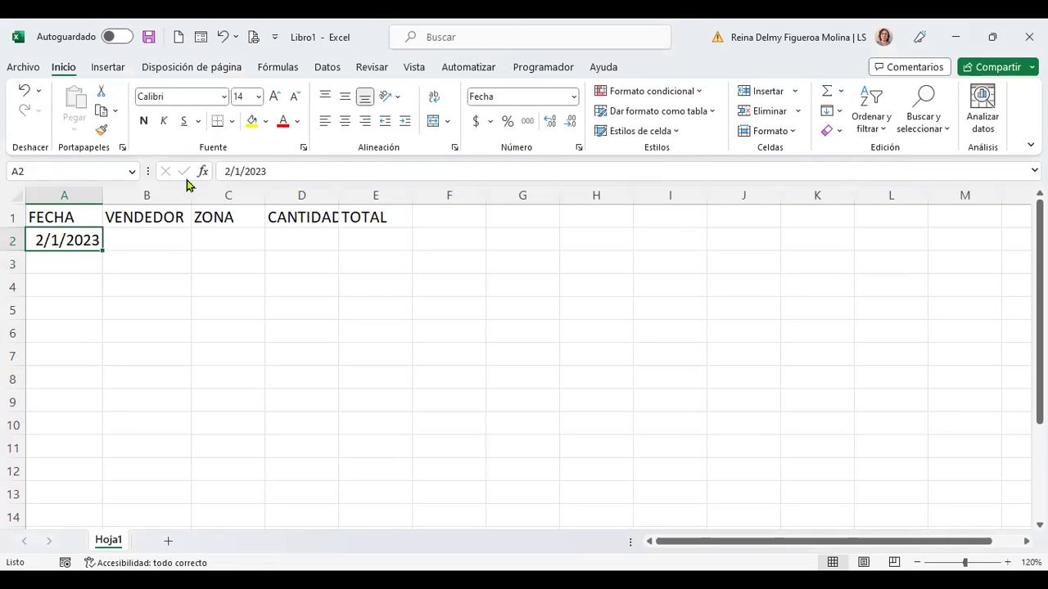
{"action": "key", "text": "ctrl+c"}
{"action": "key", "text": "Down"}
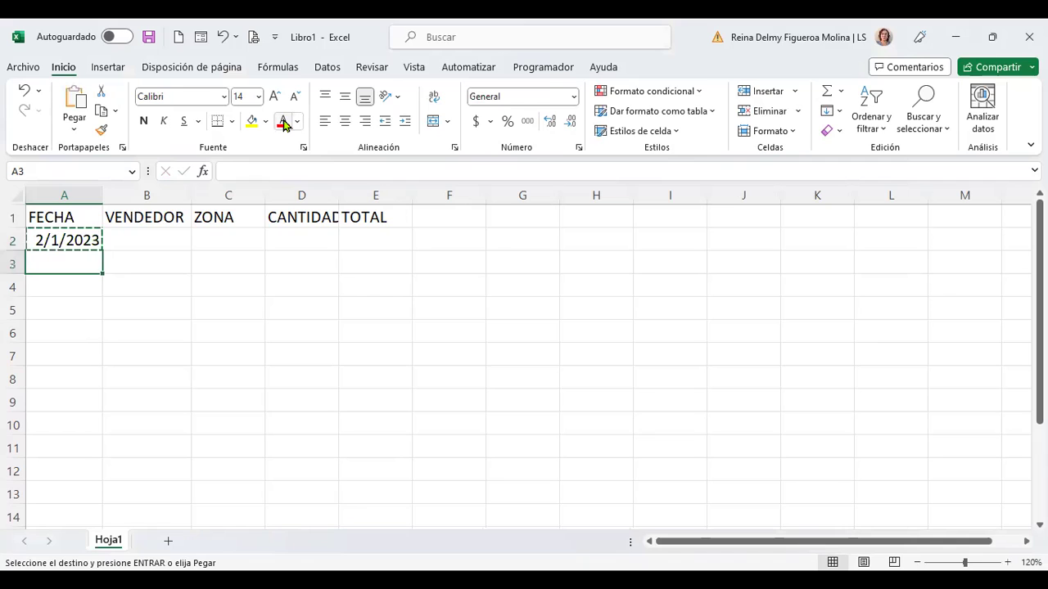
{"action": "key", "text": "shift+Down"}
{"action": "key", "text": "shift+Down"}
{"action": "key", "text": "shift+Down"}
{"action": "key", "text": "shift+Down"}
{"action": "key", "text": "shift+Down"}
{"action": "key", "text": "shift+Down"}
{"action": "key", "text": "shift+Down"}
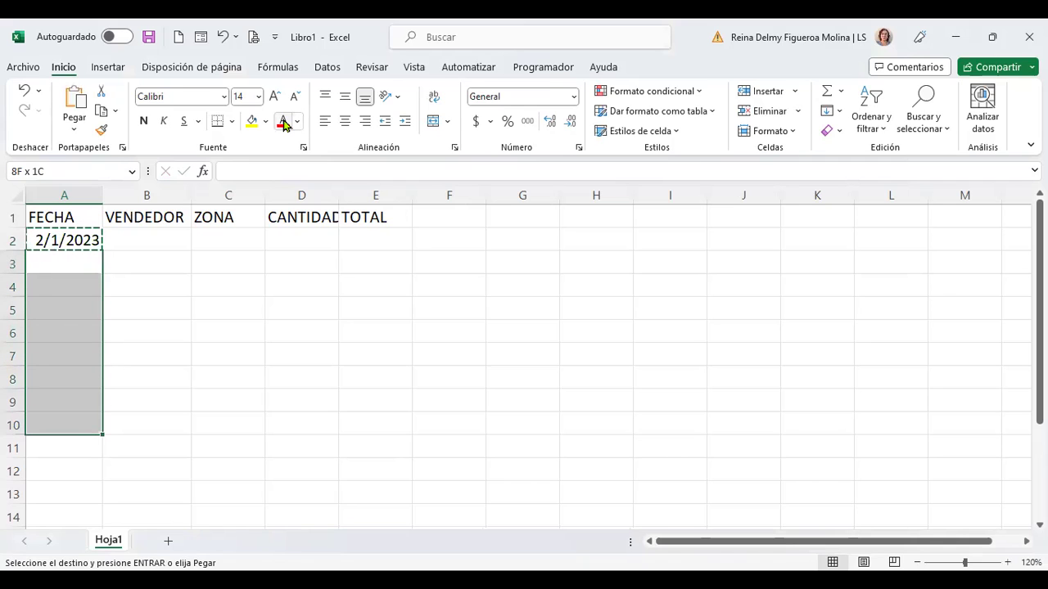
{"action": "key", "text": "Return"}
{"action": "key", "text": "Up"}
{"action": "key", "text": "Right"}
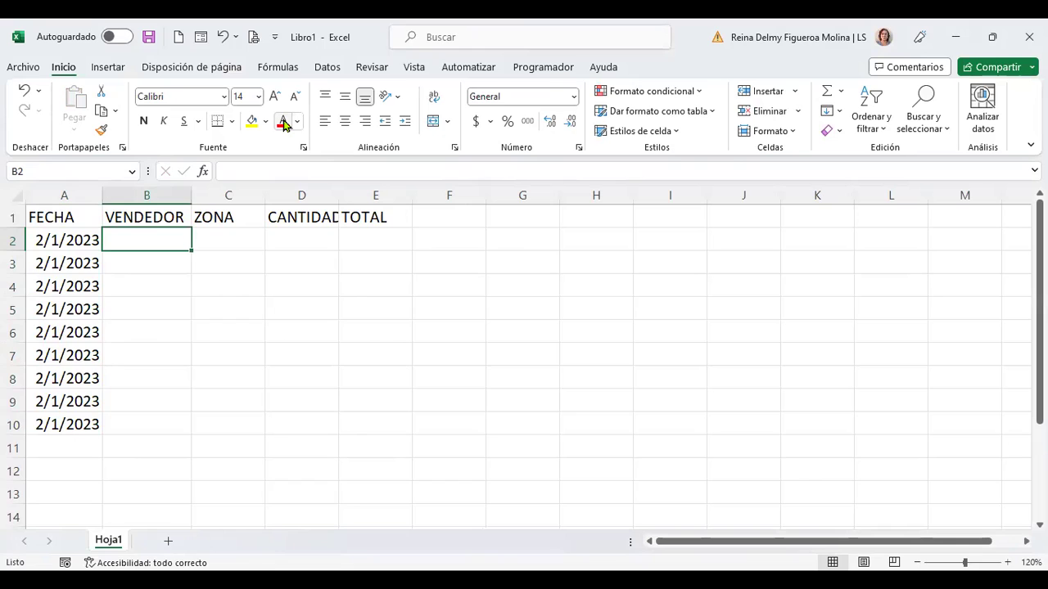
Enter VENDEDOR 1 in B2:B4.
{"action": "type", "text": "VENDEDOR 1"}
{"action": "key", "text": "Return"}
{"action": "key", "text": "Up"}
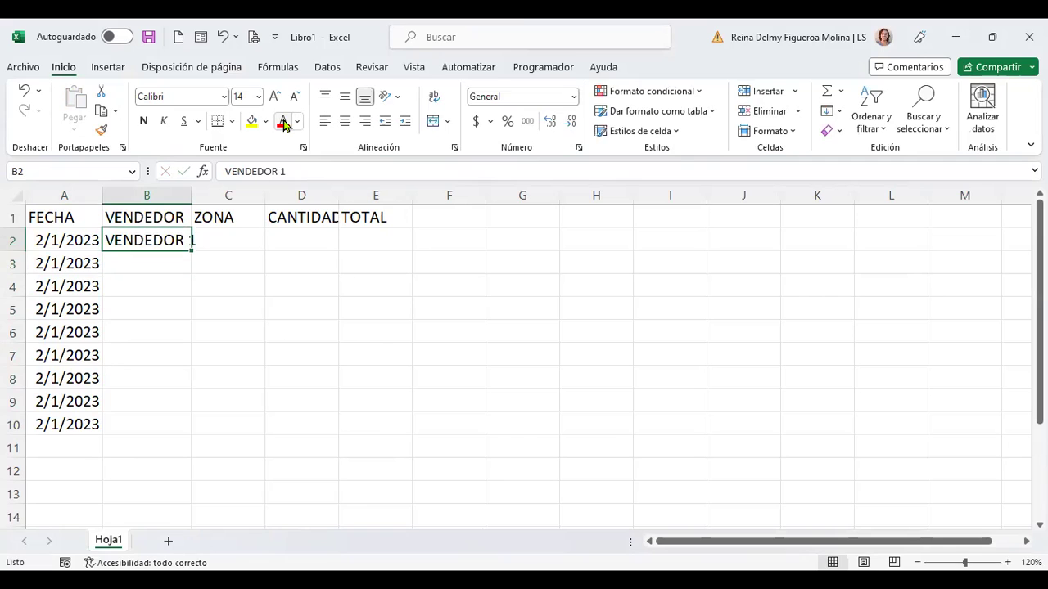
{"action": "key", "text": "ctrl+c"}
{"action": "key", "text": "Down"}
{"action": "key", "text": "shift+Down"}
{"action": "key", "text": "ctrl+v"}
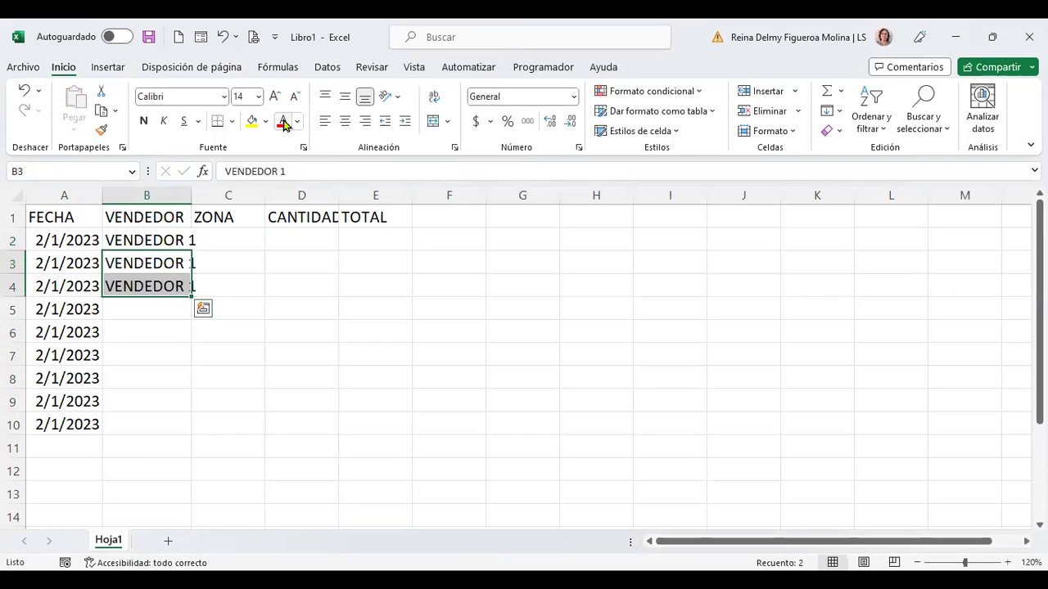
Enter VENDEDOR 2 in B5:B7, fixing a mistaken autocompleted entry.
{"action": "key", "text": "Down"}
{"action": "key", "text": "Down"}
{"action": "type", "text": "VENDEDO"}
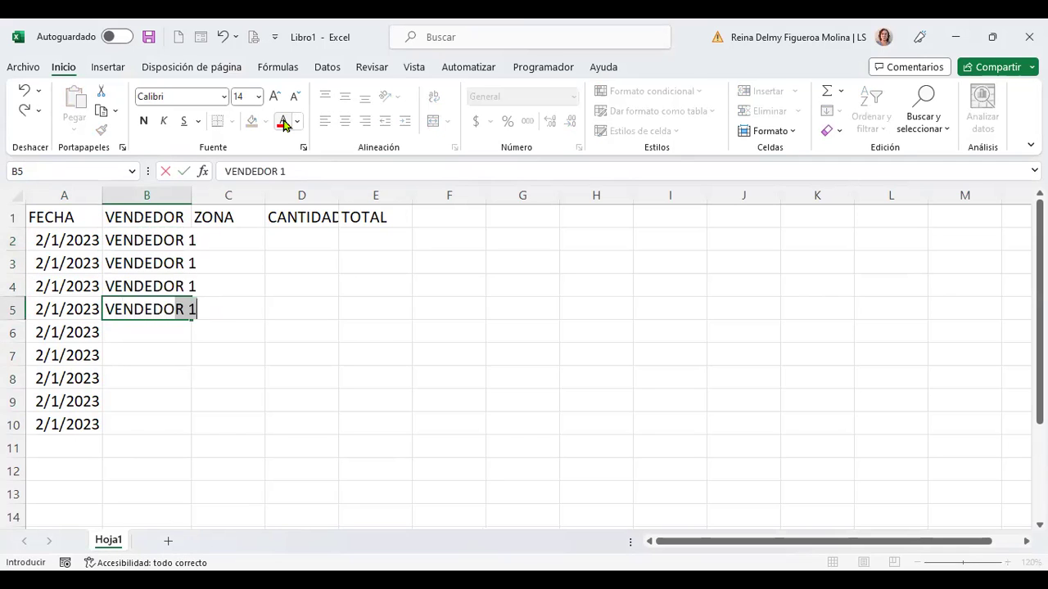
{"action": "key", "text": "ctrl+Return"}
{"action": "type", "text": "2"}
{"action": "key", "text": "Return"}
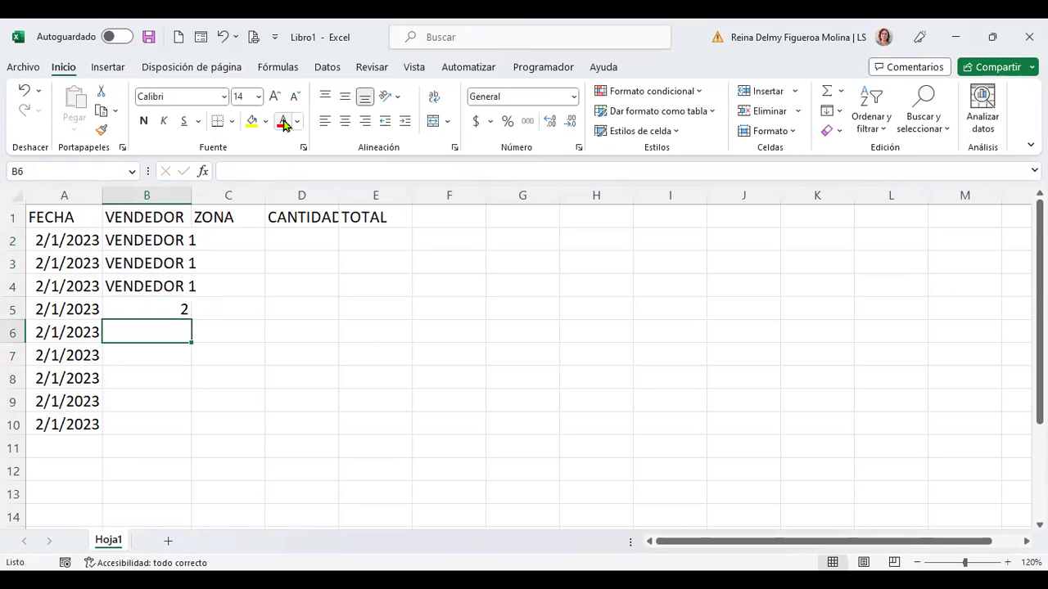
{"action": "key", "text": "ctrl+z"}
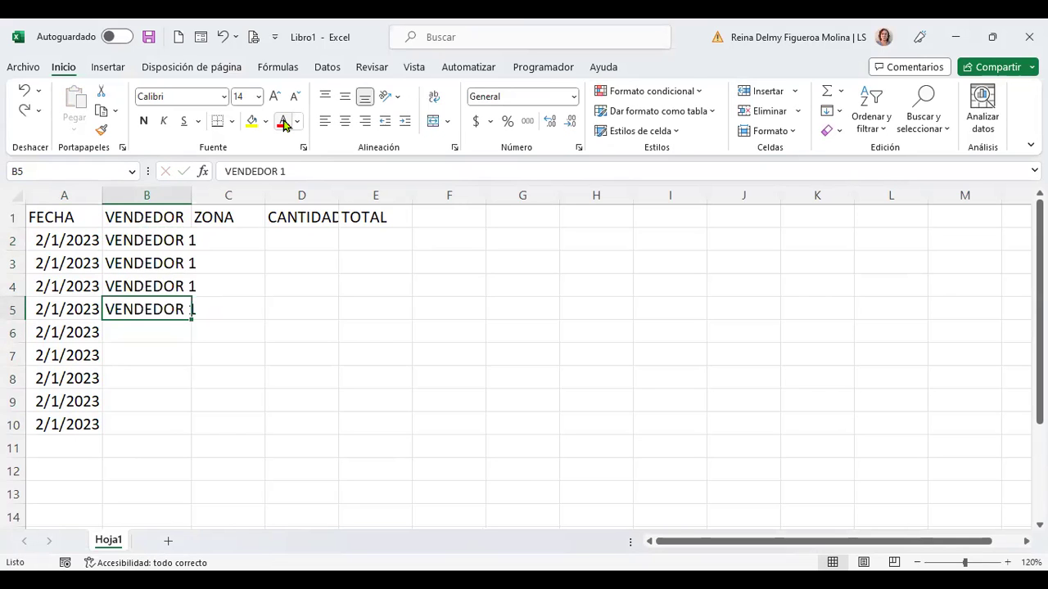
{"action": "key", "text": "F2"}
{"action": "key", "text": "BackSpace"}
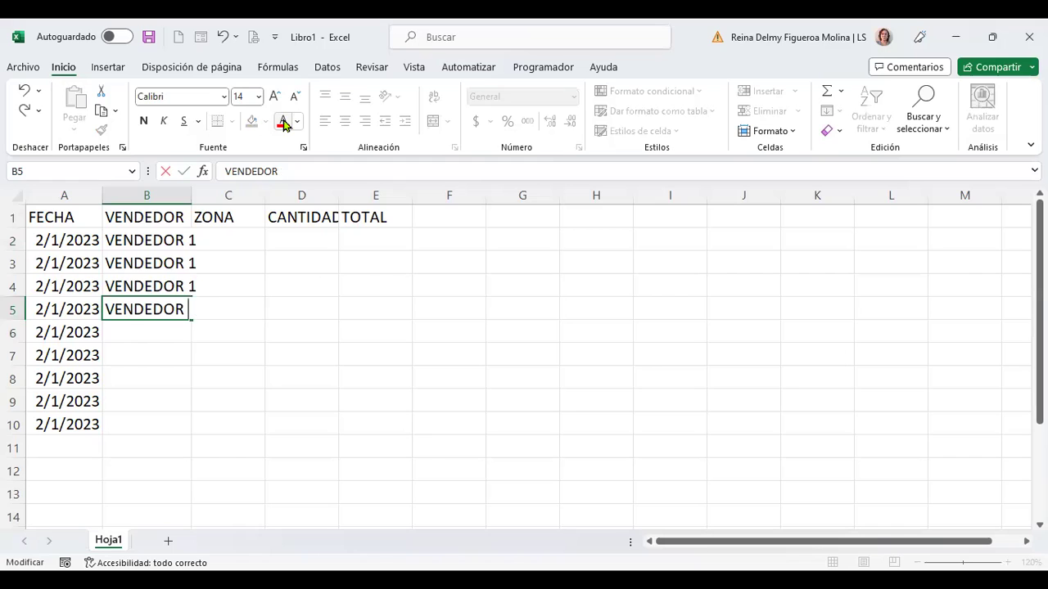
{"action": "type", "text": "2"}
{"action": "key", "text": "ctrl+Return"}
{"action": "key", "text": "ctrl+c"}
{"action": "key", "text": "Down"}
{"action": "key", "text": "shift+Down"}
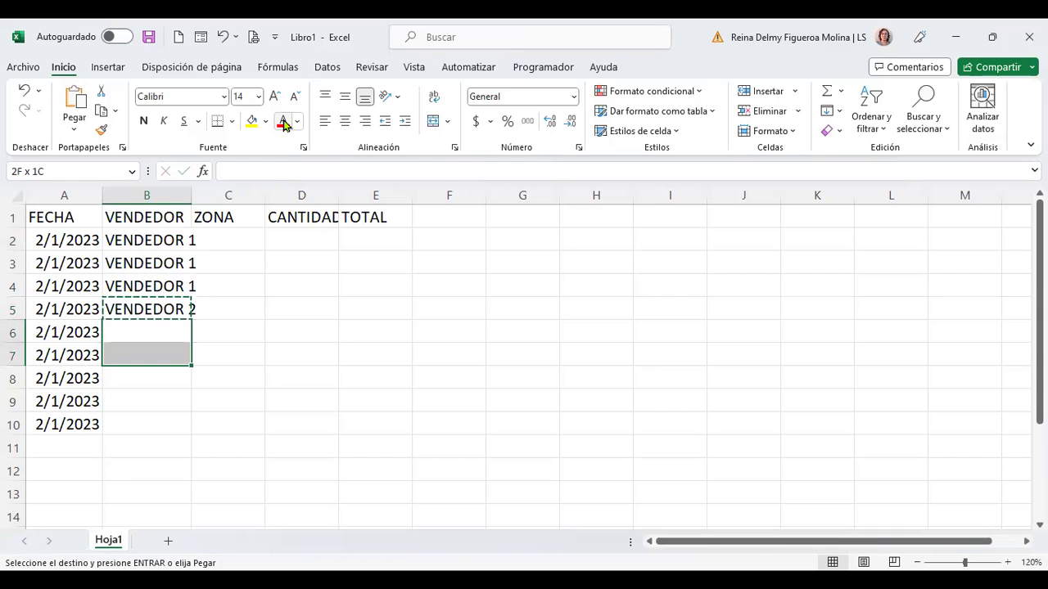
{"action": "key", "text": "ctrl+v"}
Enter VENDEDOR 3 in B8:B10.
{"action": "key", "text": "Down"}
{"action": "key", "text": "Down"}
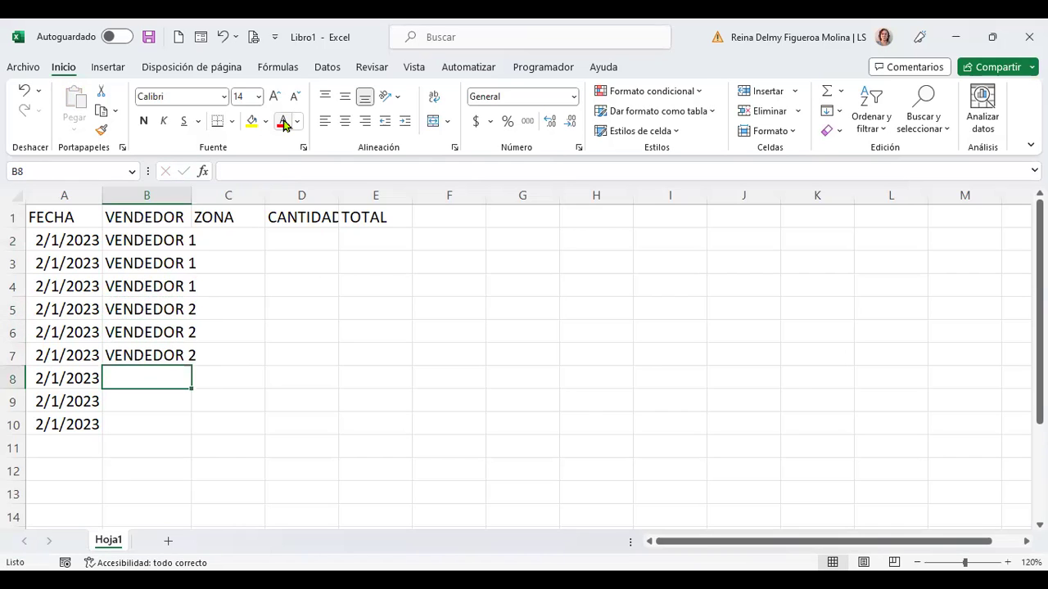
{"action": "type", "text": "VENDEDOR"}
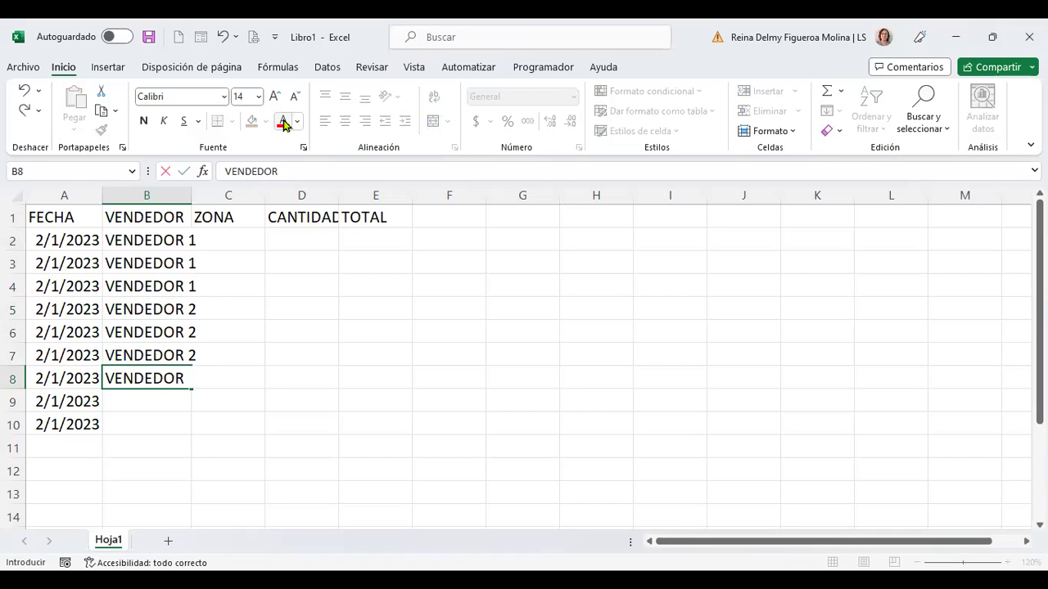
{"action": "type", "text": " 3"}
{"action": "key", "text": "Return"}
{"action": "key", "text": "Up"}
{"action": "key", "text": "ctrl+c"}
{"action": "key", "text": "Down"}
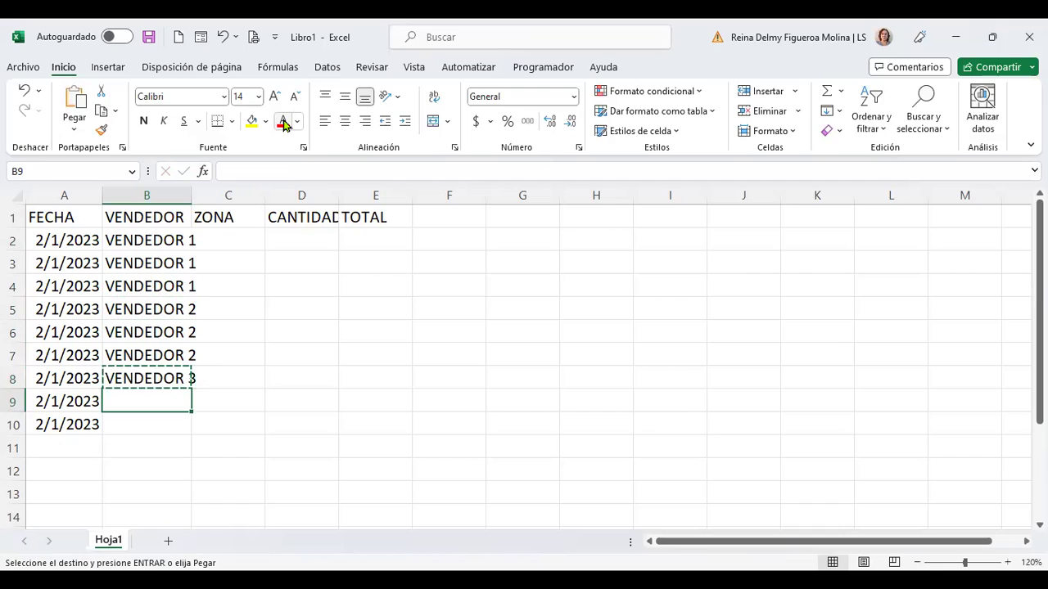
{"action": "key", "text": "shift+Down"}
{"action": "key", "text": "Return"}
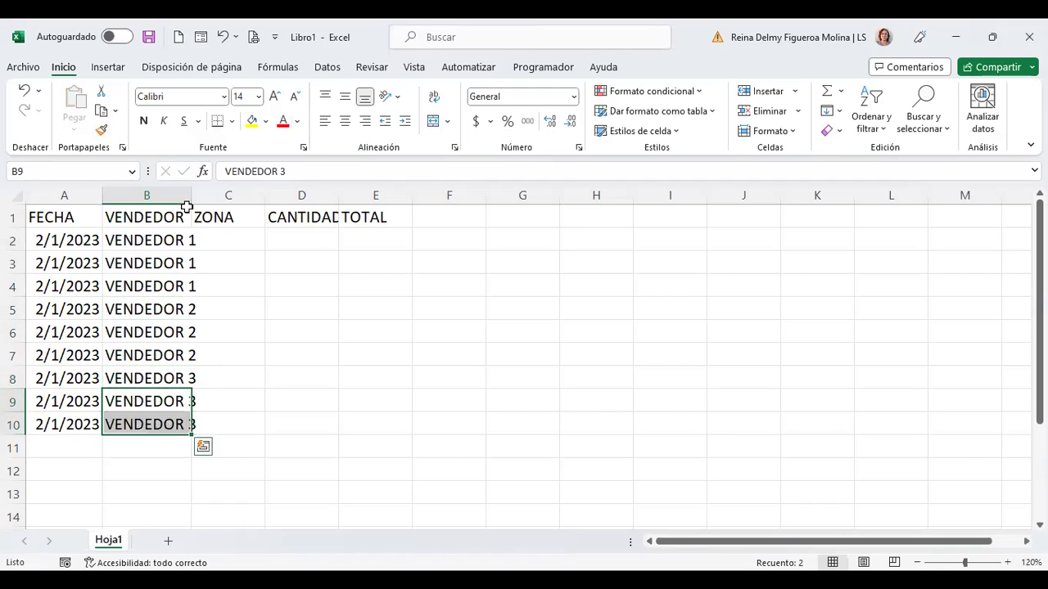
Enter ORIENTE, OCCIDENTE and CENTRO in C2:C4 and autofit columns B and C.
{"action": "double_click", "coordinate": [191, 204]}
{"action": "left_click", "coordinate": [254, 237]}
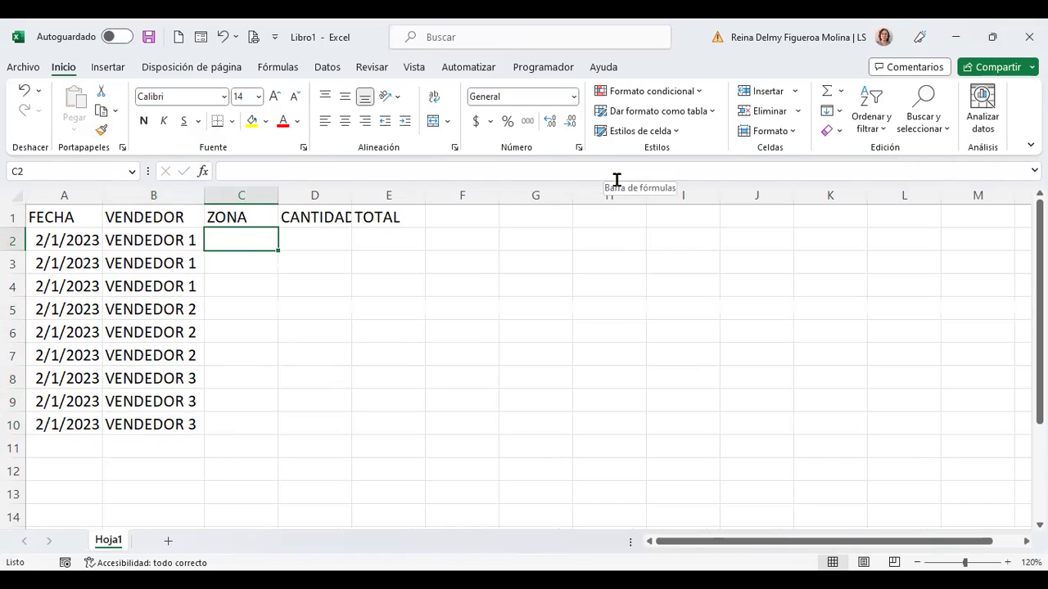
{"action": "type", "text": "ORIENTE"}
{"action": "key", "text": "Return"}
{"action": "type", "text": "OCCIDENTE"}
{"action": "key", "text": "Return"}
{"action": "type", "text": "CENTRO"}
{"action": "key", "text": "Return"}
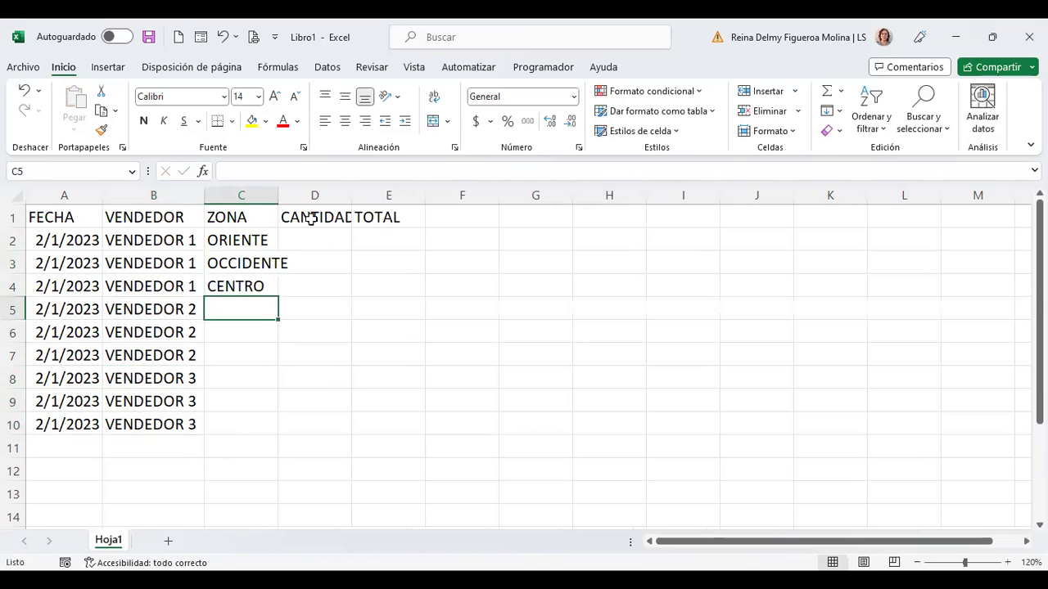
{"action": "double_click", "coordinate": [278, 197]}
Copy the three zones down to C5:C10, autofit column D, and return to A1.
{"action": "key", "text": "Up"}
{"action": "key", "text": "Up"}
{"action": "key", "text": "Up"}
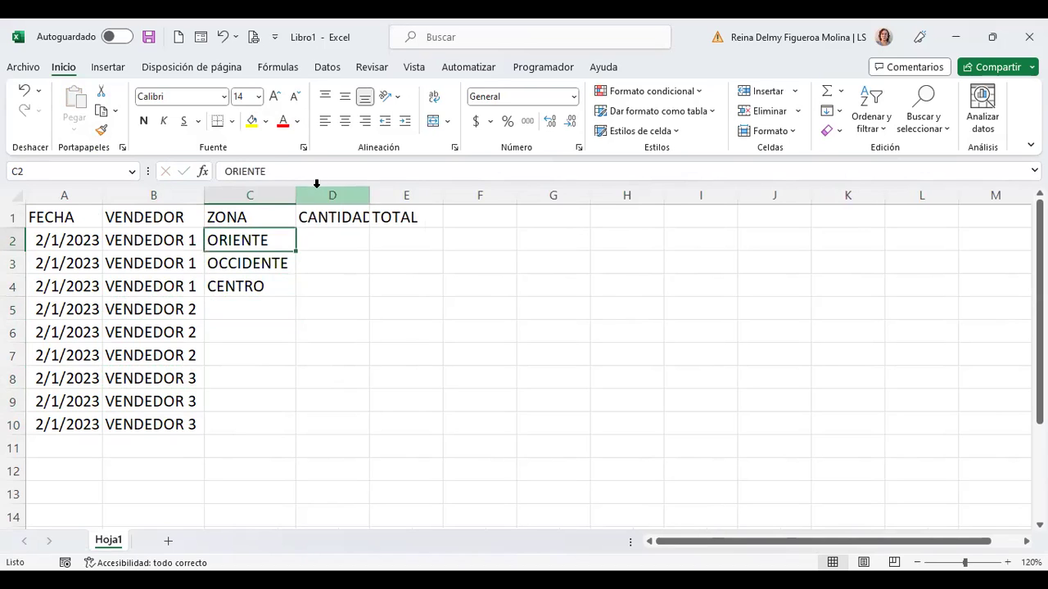
{"action": "key", "text": "shift+Down"}
{"action": "key", "text": "shift+Down"}
{"action": "key", "text": "ctrl+c"}
{"action": "key", "text": "Down"}
{"action": "key", "text": "Down"}
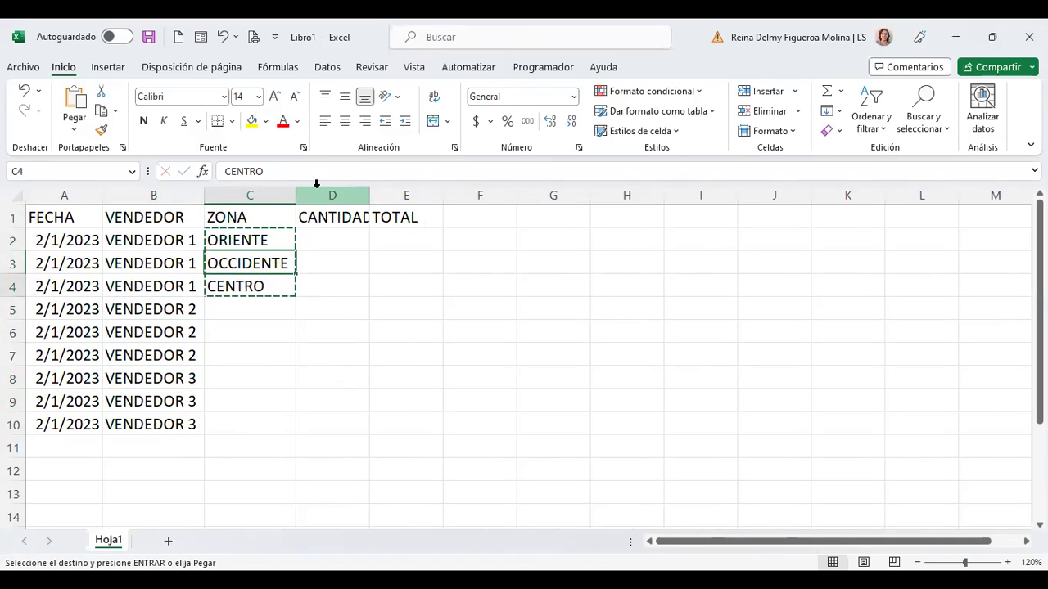
{"action": "key", "text": "Down"}
{"action": "key", "text": "shift+Down"}
{"action": "key", "text": "shift+Down"}
{"action": "key", "text": "shift+Down"}
{"action": "key", "text": "shift+Down"}
{"action": "key", "text": "Return"}
{"action": "key", "text": "Up"}
{"action": "key", "text": "Right"}
{"action": "key", "text": "Up"}
{"action": "key", "text": "Up"}
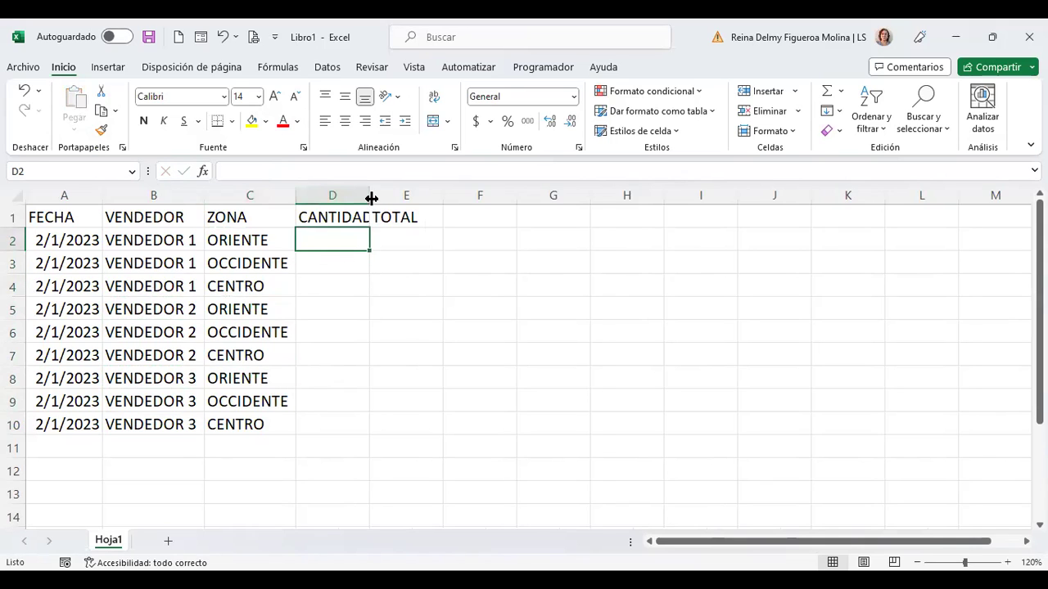
{"action": "double_click", "coordinate": [370, 196]}
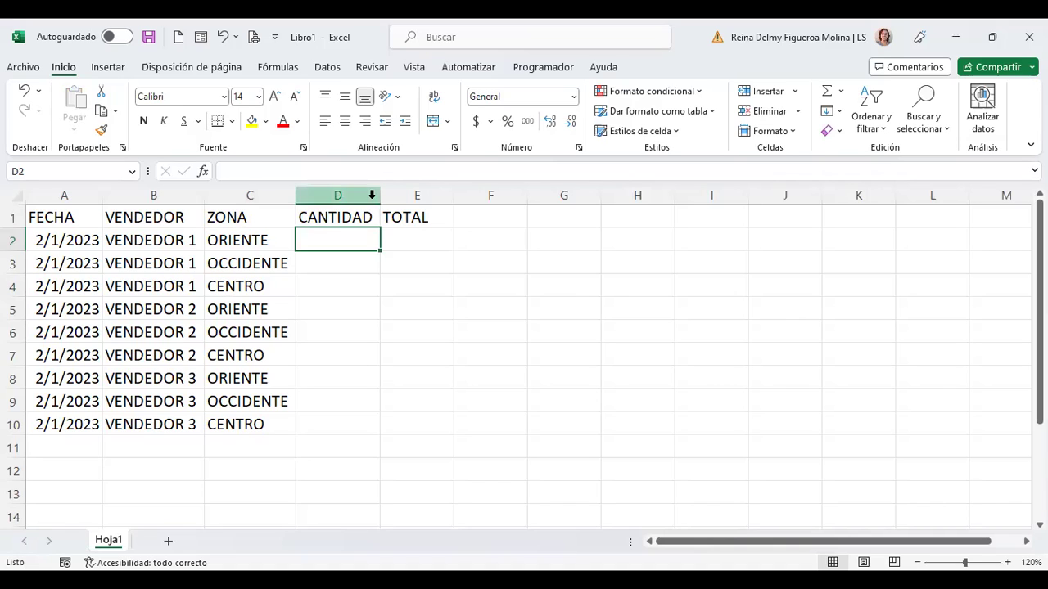
{"action": "key", "text": "ctrl+Home"}
Fill A11:A20 with the date 3/1/2023.
{"action": "left_click", "coordinate": [58, 449]}
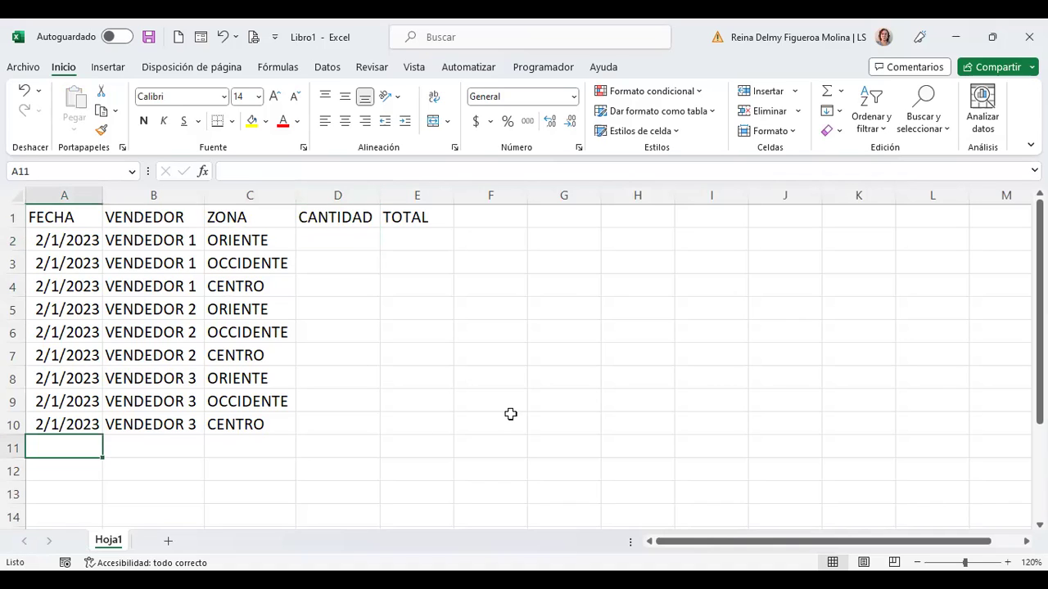
{"action": "type", "text": "3/1/2023"}
{"action": "key", "text": "Return"}
{"action": "key", "text": "Up"}
{"action": "key", "text": "ctrl+c"}
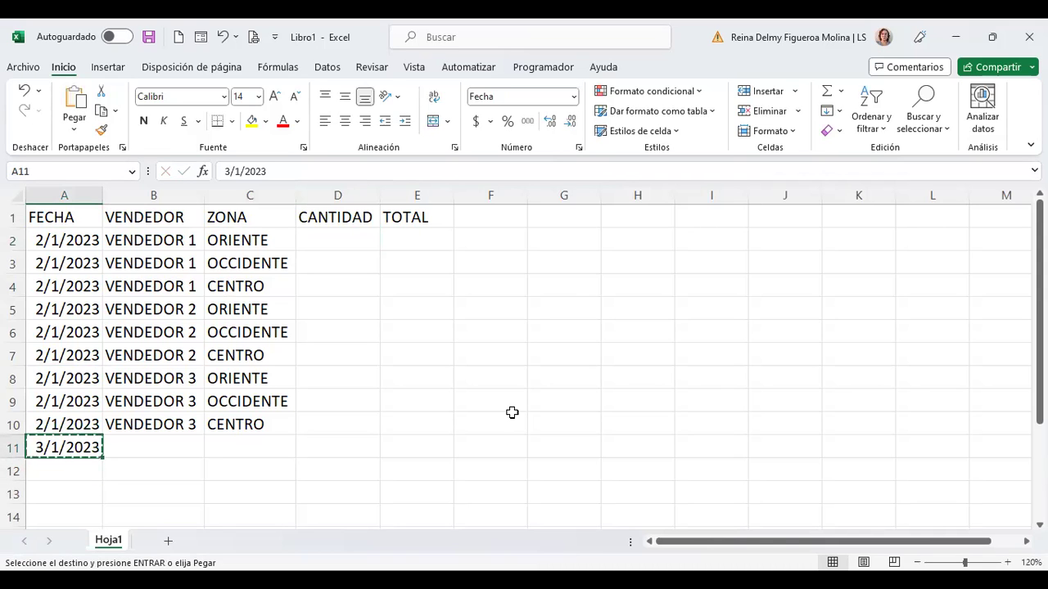
{"action": "key", "text": "Down"}
{"action": "key", "text": "shift+Down"}
{"action": "key", "text": "shift+Down"}
{"action": "key", "text": "shift+Down"}
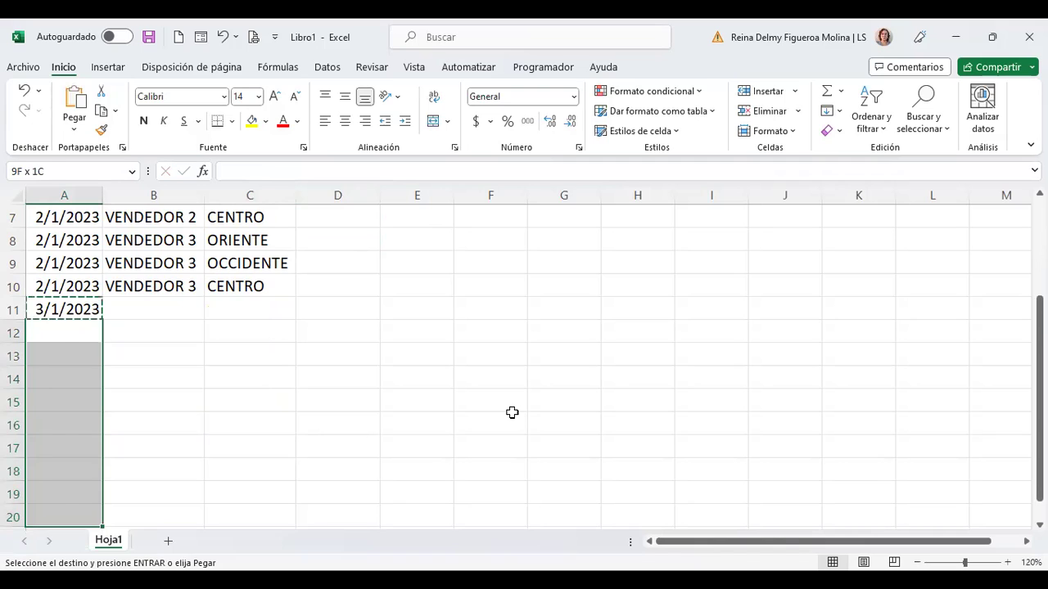
{"action": "key", "text": "Return"}
Enter VENDEDOR 4 in B11:B13.
{"action": "key", "text": "Right"}
{"action": "key", "text": "Up"}
{"action": "key", "text": "Up"}
{"action": "key", "text": "Up"}
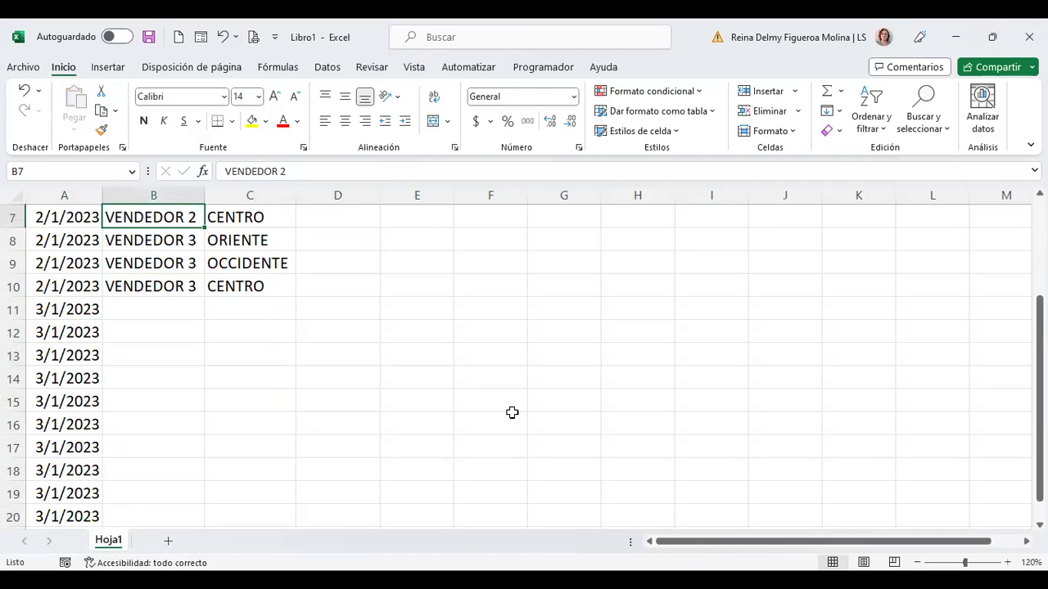
{"action": "key", "text": "Down"}
{"action": "key", "text": "Down"}
{"action": "key", "text": "Down"}
{"action": "key", "text": "Down"}
{"action": "type", "text": "VENDEDOR"}
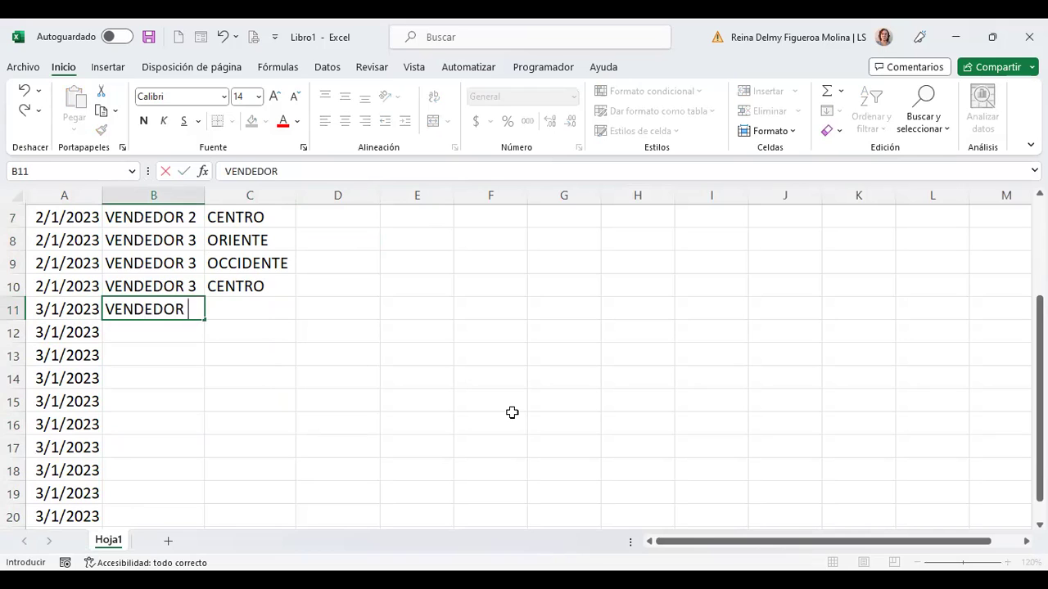
{"action": "key", "text": "Return"}
{"action": "key", "text": "Up"}
{"action": "key", "text": "ctrl+c"}
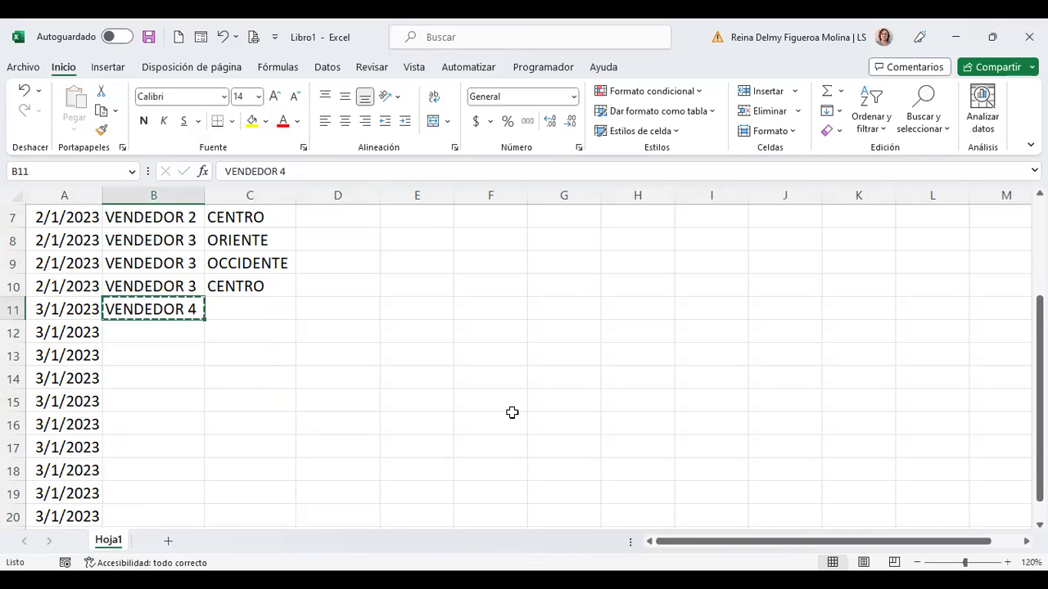
{"action": "key", "text": "Down"}
{"action": "key", "text": "shift+Down"}
{"action": "key", "text": "Return"}
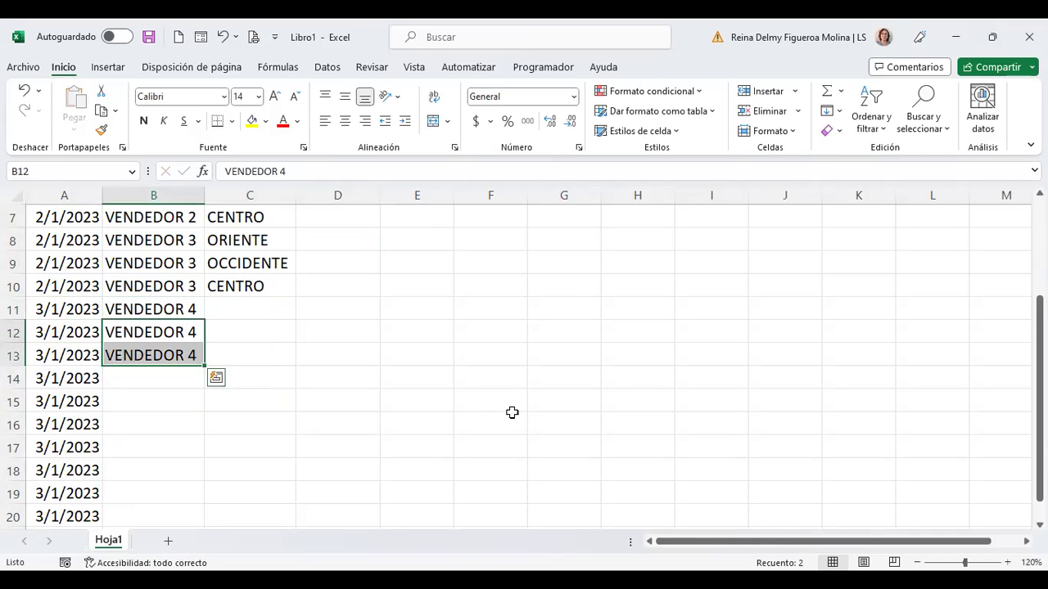
Enter VENDEDOR 5 in B14:B16.
{"action": "key", "text": "Down"}
{"action": "key", "text": "Down"}
{"action": "type", "text": "VENDEDOR 5"}
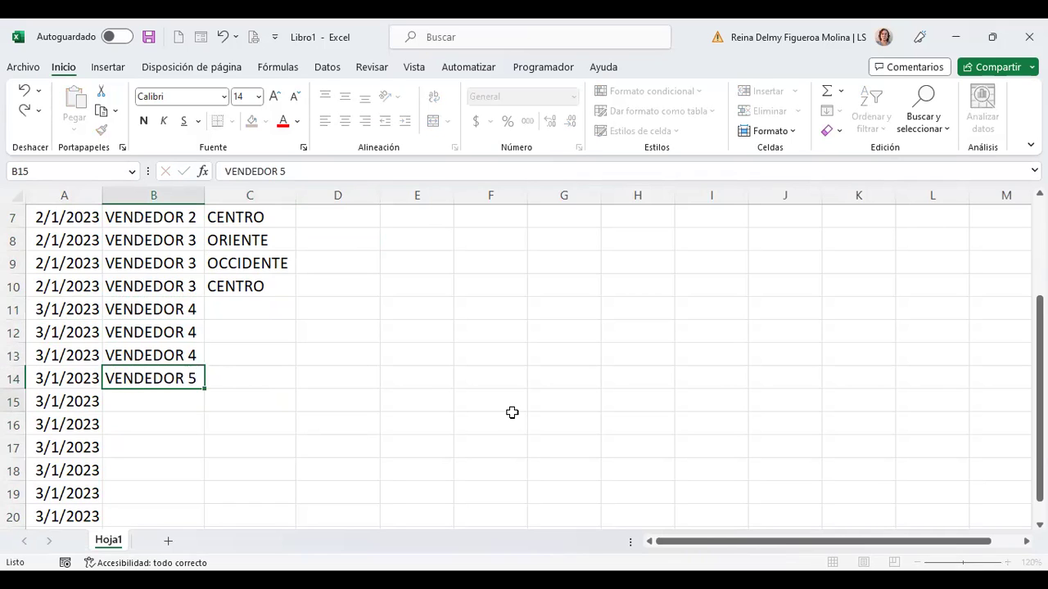
{"action": "key", "text": "ctrl+Return"}
{"action": "key", "text": "ctrl+c"}
{"action": "key", "text": "Down"}
{"action": "key", "text": "shift+Down"}
{"action": "key", "text": "ctrl+v"}
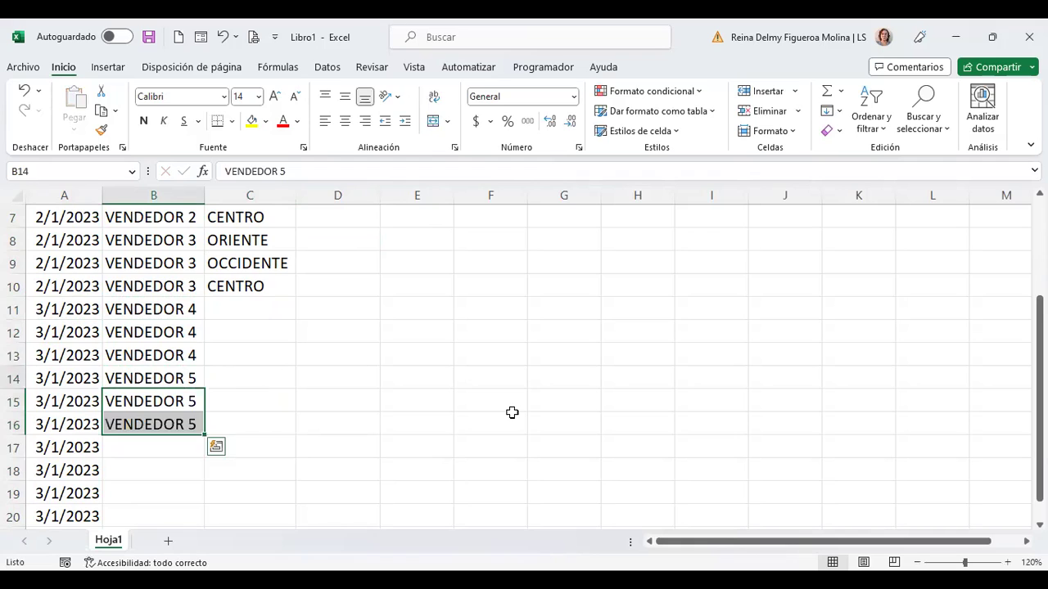
{"action": "key", "text": "Up"}
{"action": "key", "text": "Up"}
{"action": "key", "text": "Up"}
{"action": "key", "text": "ctrl+Up"}
{"action": "key", "text": "Down"}
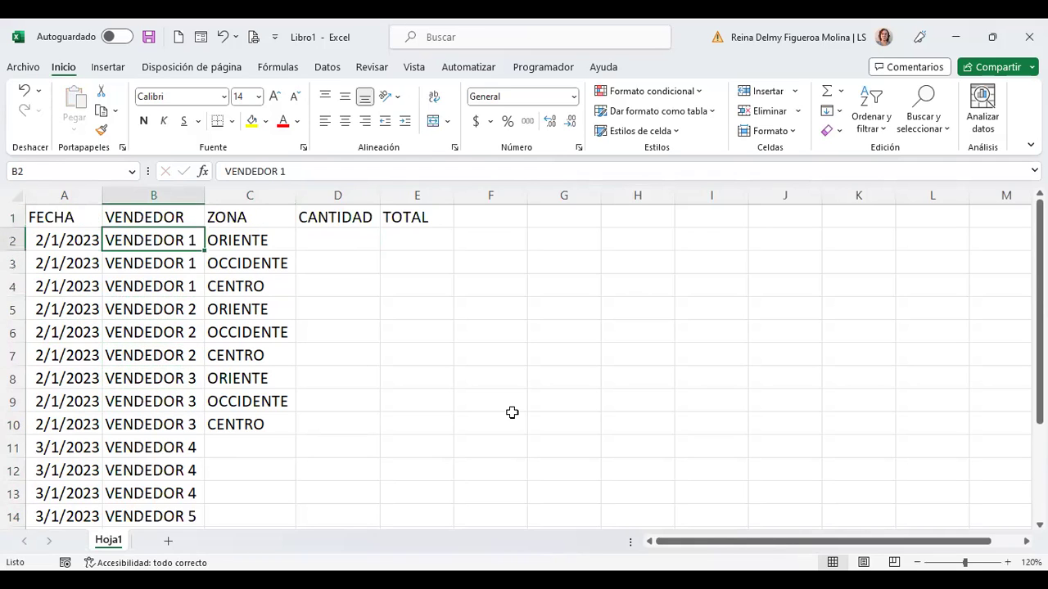
Copy the vendor list B2:B16 and paste it starting at B17.
{"action": "key", "text": "shift+Down"}
{"action": "scroll", "coordinate": [246, 442], "scroll_direction": "down", "scroll_amount": 2}
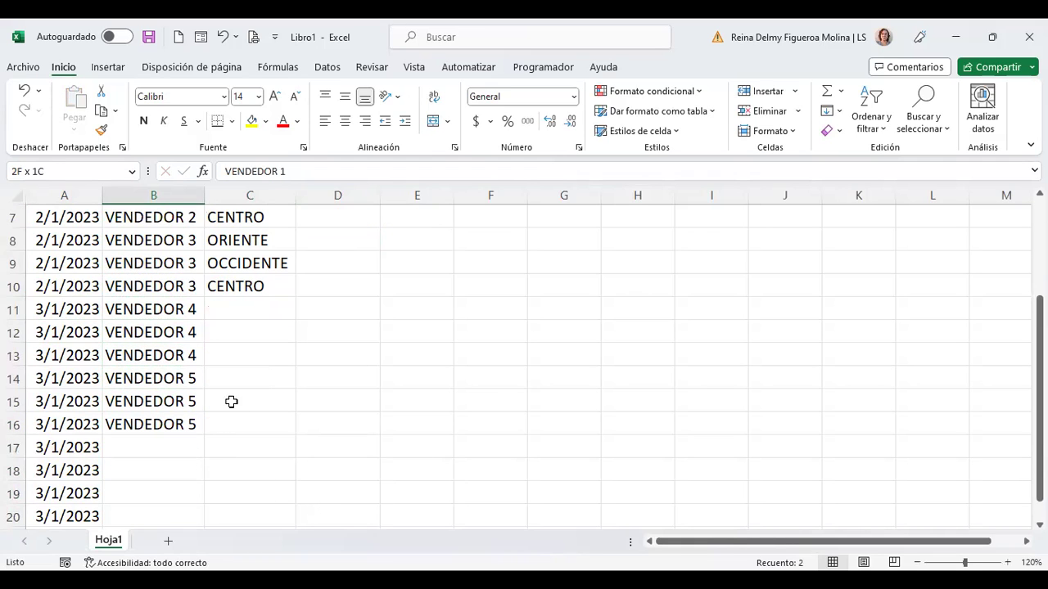
{"action": "left_click", "coordinate": [189, 422], "text": "shift"}
{"action": "key", "text": "ctrl+c"}
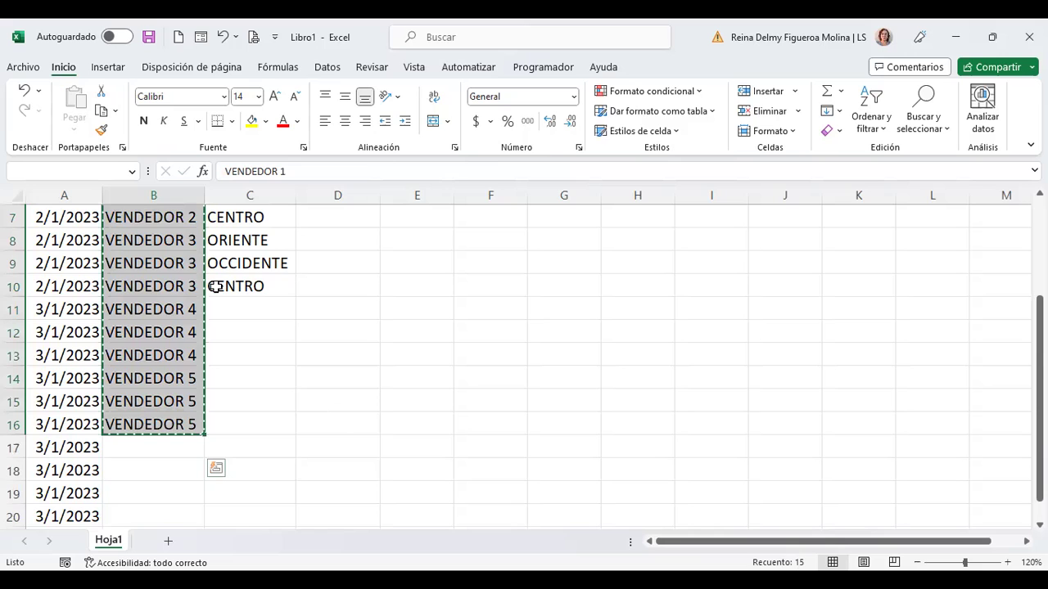
{"action": "scroll", "coordinate": [215, 287], "scroll_direction": "down", "scroll_amount": 3}
{"action": "left_click", "coordinate": [173, 240]}
{"action": "key", "text": "ctrl+v"}
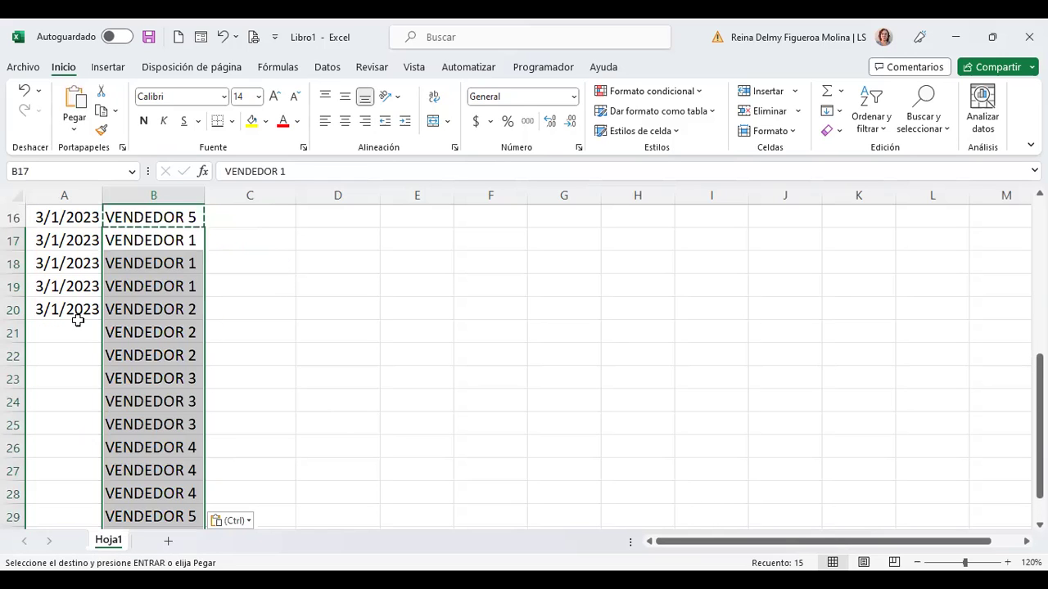
Enter 4/1/2023 in A21, fill increasing dates down to A31, and auto-fit column A.
{"action": "left_click", "coordinate": [70, 322]}
{"action": "key", "text": "Escape"}
{"action": "type", "text": "4/1/2023"}
{"action": "key", "text": "Return"}
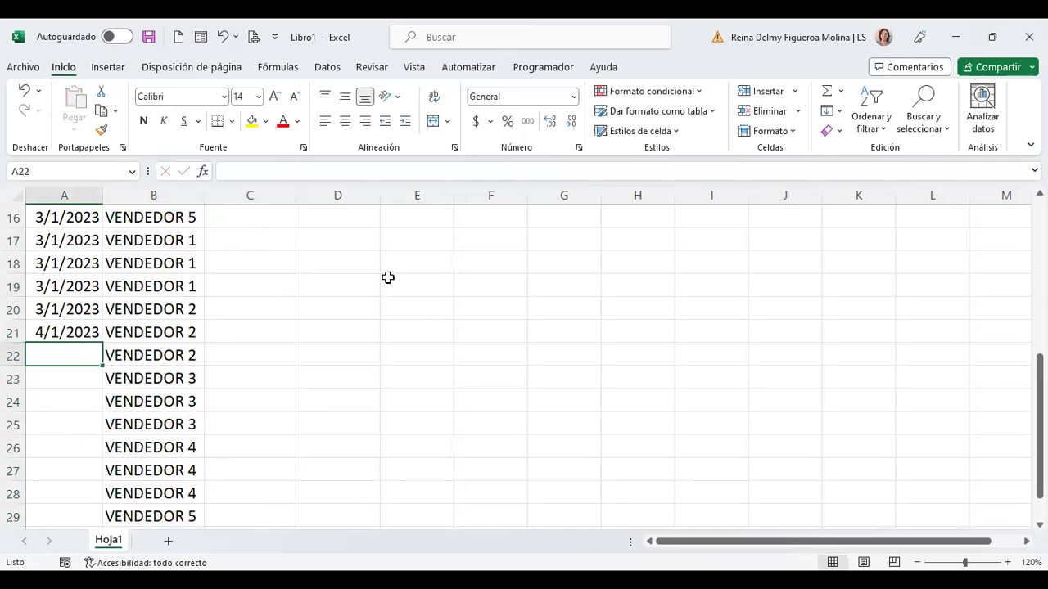
{"action": "scroll", "coordinate": [501, 297], "scroll_direction": "down", "scroll_amount": 1}
{"action": "left_click", "coordinate": [84, 264]}
{"action": "left_click_drag", "start_coordinate": [102, 274], "coordinate": [95, 494]}
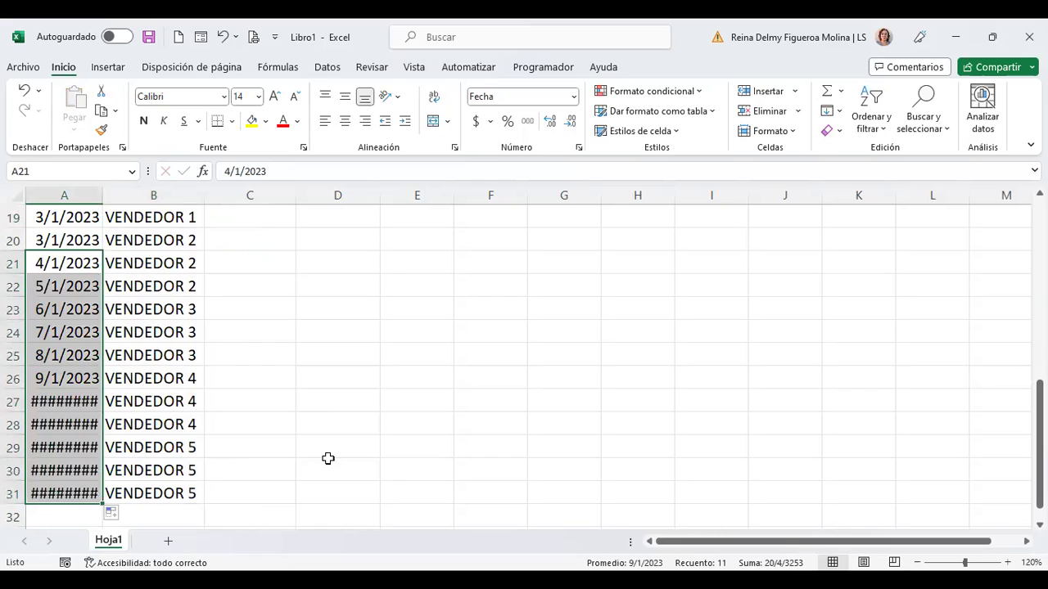
{"action": "double_click", "coordinate": [104, 195]}
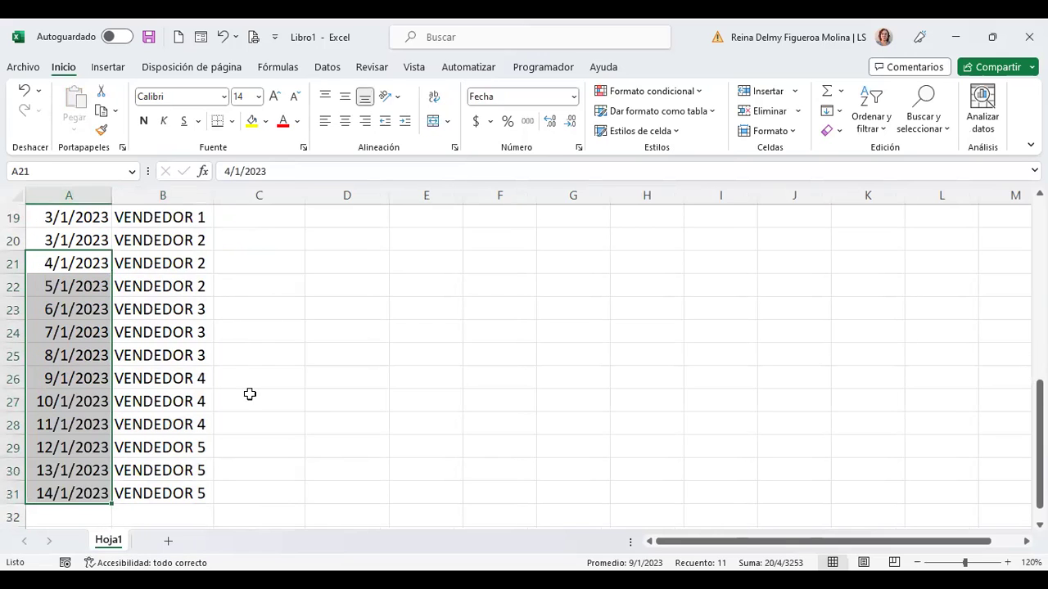
{"action": "scroll", "coordinate": [252, 393], "scroll_direction": "down", "scroll_amount": 1}
{"action": "scroll", "coordinate": [264, 417], "scroll_direction": "up", "scroll_amount": 4}
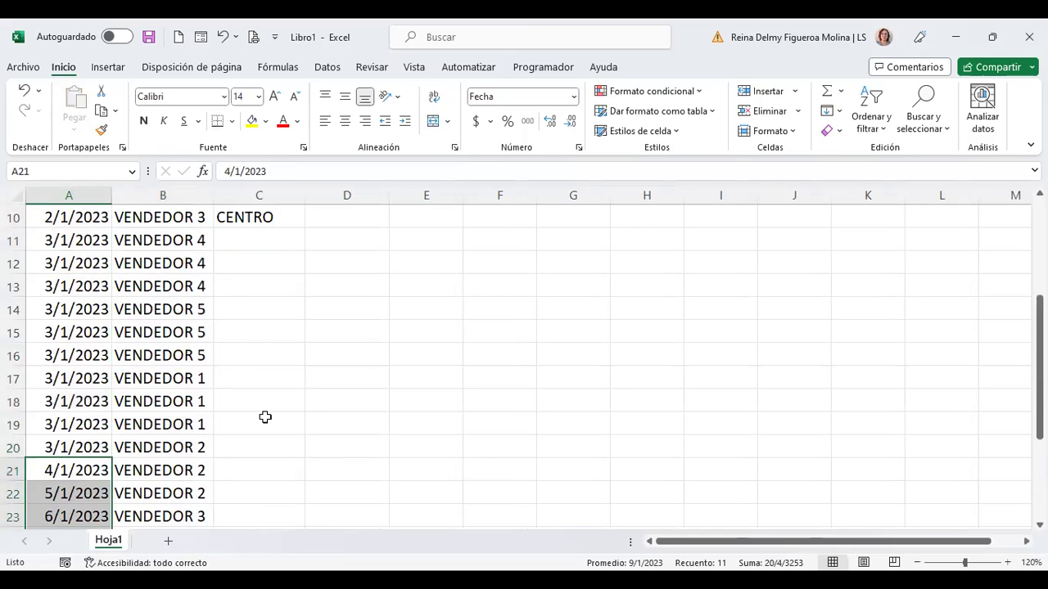
{"action": "scroll", "coordinate": [271, 385], "scroll_direction": "up", "scroll_amount": 1}
{"action": "scroll", "coordinate": [276, 304], "scroll_direction": "up", "scroll_amount": 1}
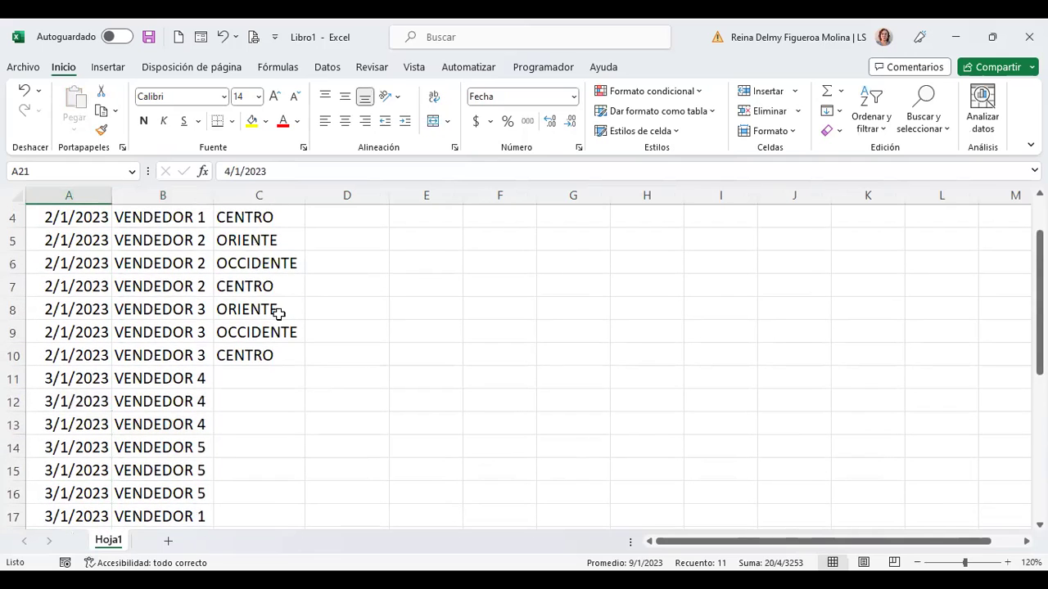
Copy the ORIENTE, OCCIDENTE, CENTRO zones from C8:C10 and paste them into C11:C31.
{"action": "left_click_drag", "start_coordinate": [280, 310], "coordinate": [278, 355]}
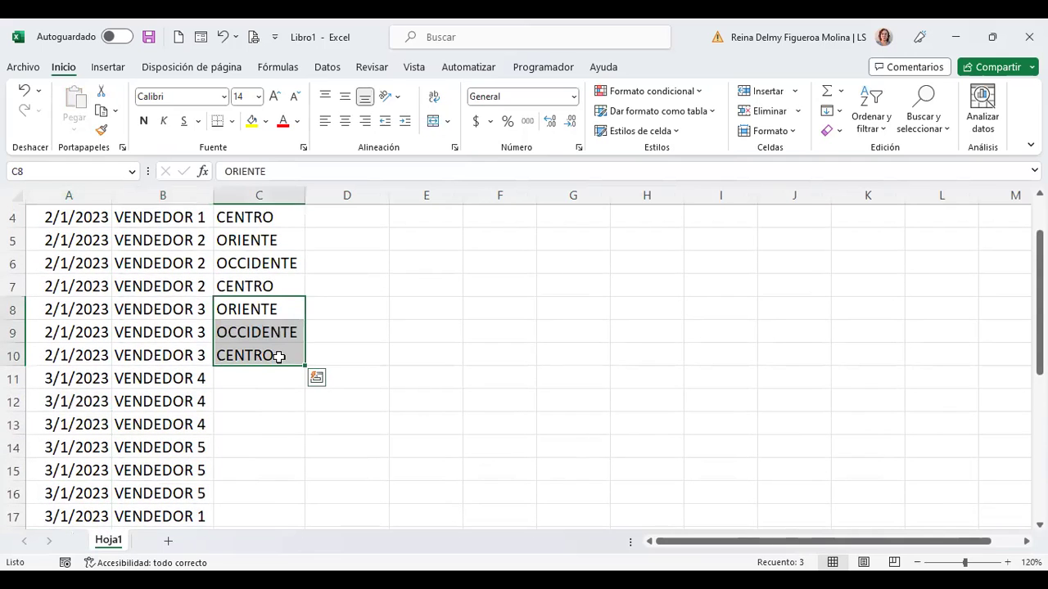
{"action": "key", "text": "ctrl+c"}
{"action": "scroll", "coordinate": [267, 241], "scroll_direction": "down", "scroll_amount": 2}
{"action": "left_click_drag", "start_coordinate": [267, 241], "coordinate": [266, 426]}
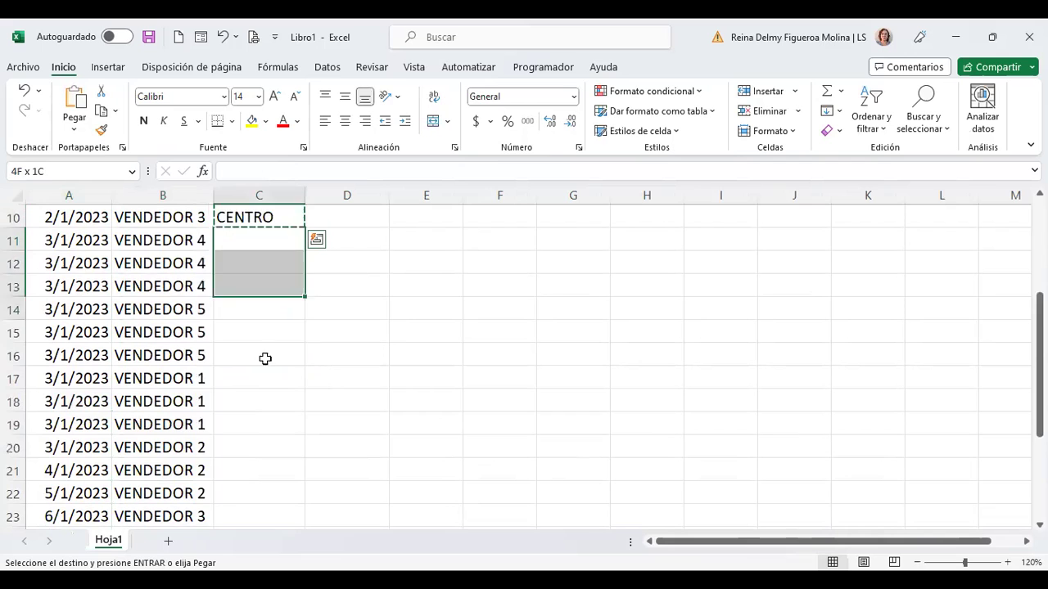
{"action": "scroll", "coordinate": [264, 425], "scroll_direction": "down", "scroll_amount": 2}
{"action": "scroll", "coordinate": [264, 425], "scroll_direction": "down", "scroll_amount": 3}
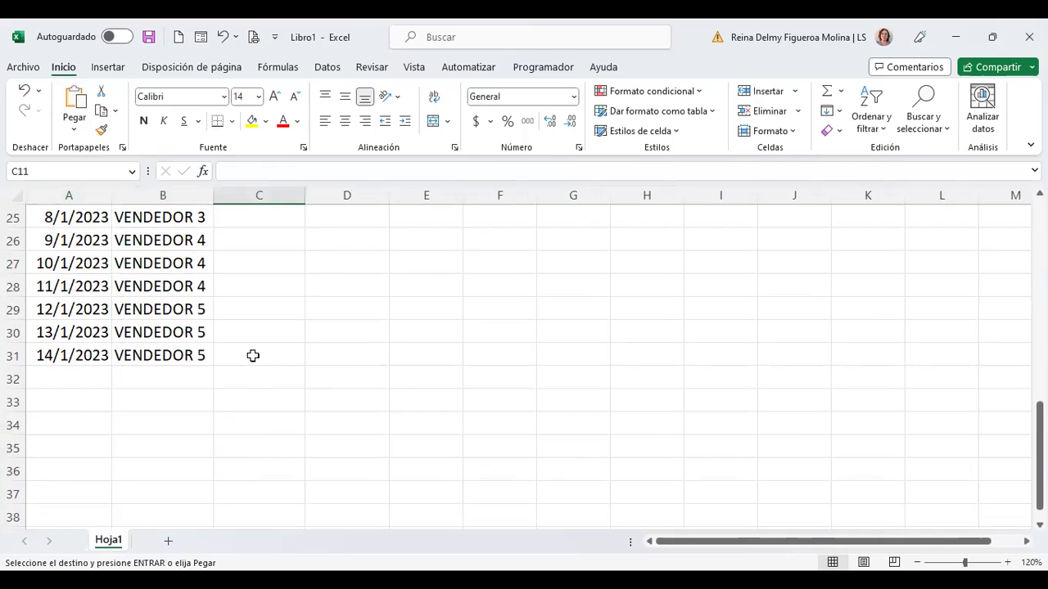
{"action": "left_click", "coordinate": [253, 355], "text": "shift"}
{"action": "key", "text": "ctrl+v"}
{"action": "scroll", "coordinate": [402, 445], "scroll_direction": "up", "scroll_amount": 7}
{"action": "scroll", "coordinate": [402, 445], "scroll_direction": "up", "scroll_amount": 1}
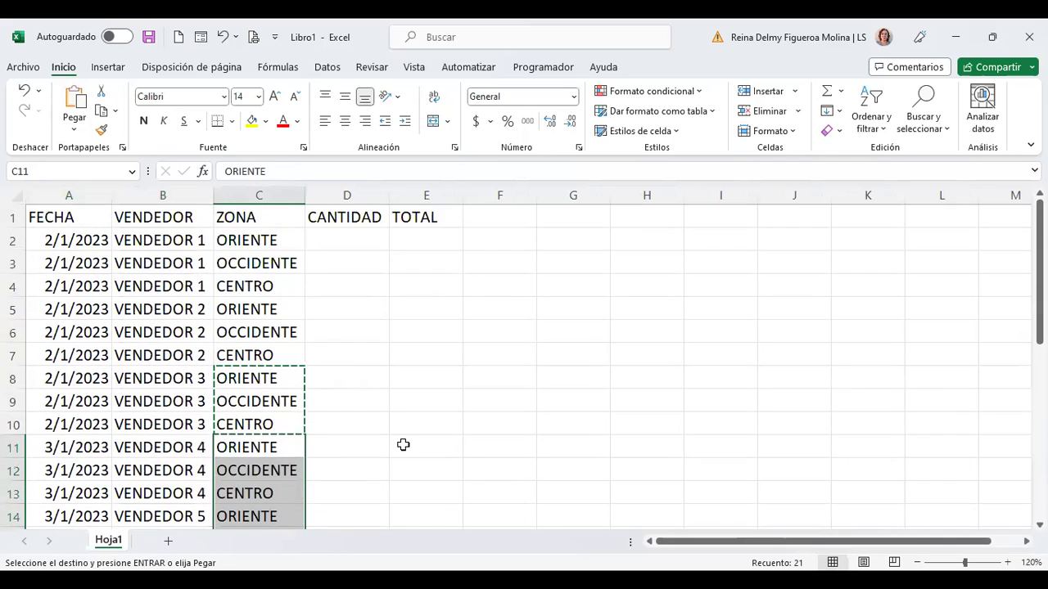
{"action": "scroll", "coordinate": [328, 331], "scroll_direction": "down", "scroll_amount": 7}
{"action": "scroll", "coordinate": [328, 331], "scroll_direction": "down", "scroll_amount": 2}
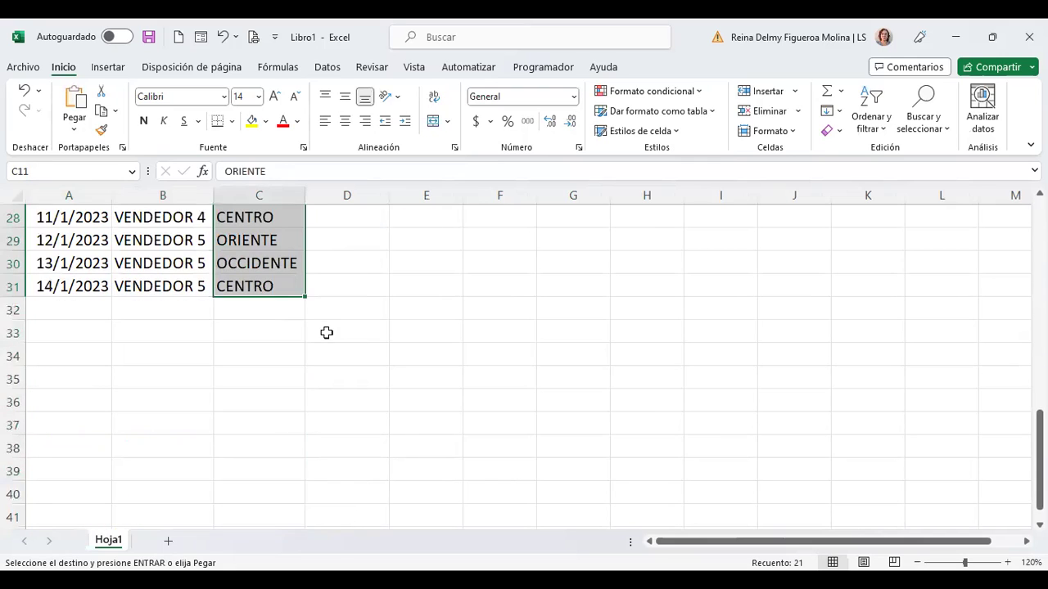
{"action": "left_click", "coordinate": [77, 277]}
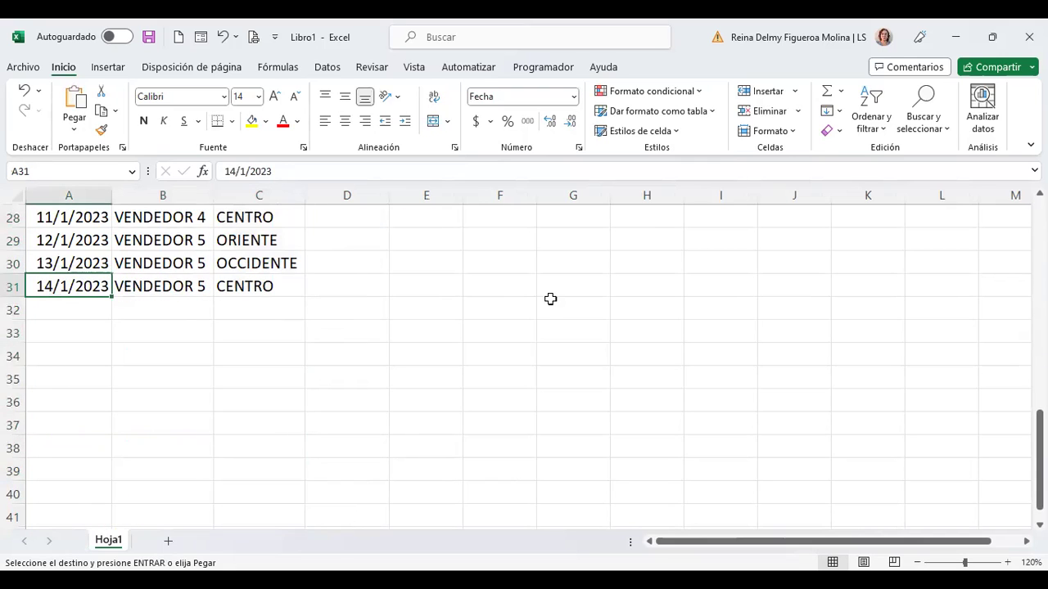
Enter 15/1/2023 in A32 and copy it into A33:A40.
{"action": "key", "text": "Down"}
{"action": "type", "text": "15"}
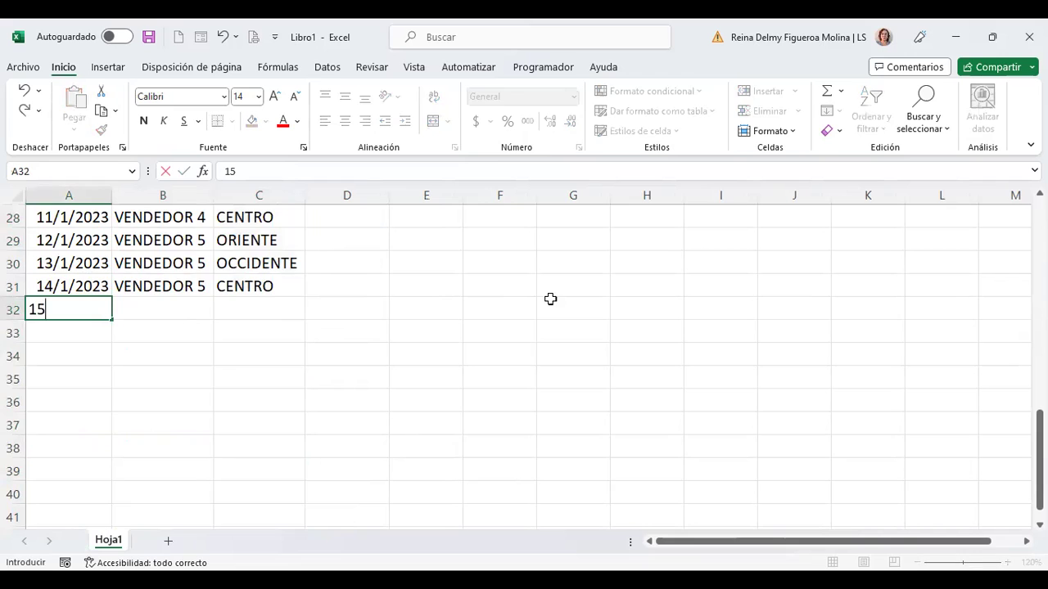
{"action": "type", "text": "/1/202"}
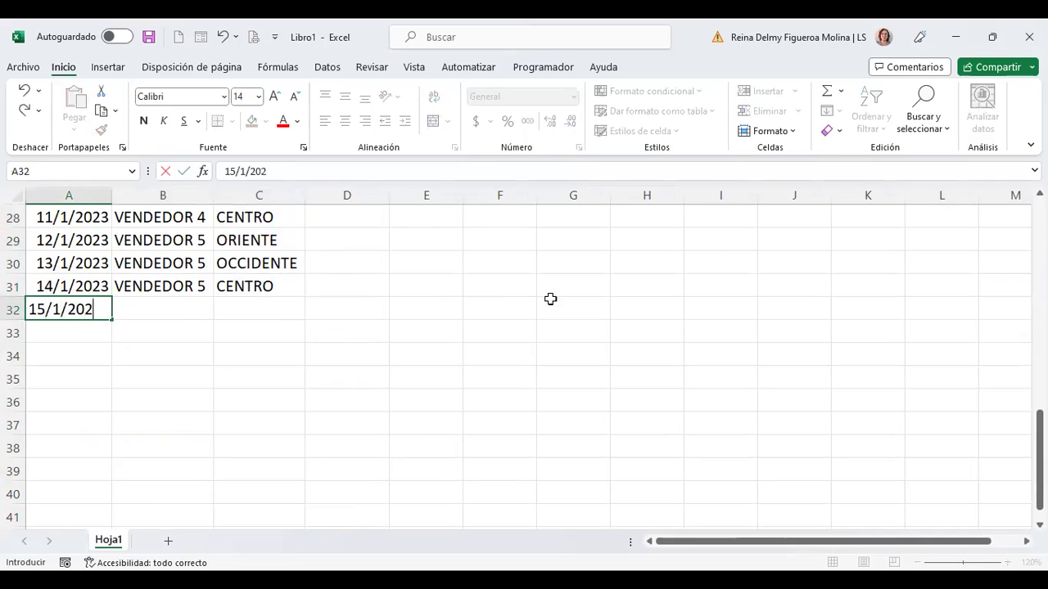
{"action": "type", "text": "3"}
{"action": "key", "text": "Return"}
{"action": "key", "text": "Up"}
{"action": "key", "text": "ctrl+c"}
{"action": "key", "text": "Down"}
{"action": "key", "text": "shift+Down"}
{"action": "key", "text": "shift+Down"}
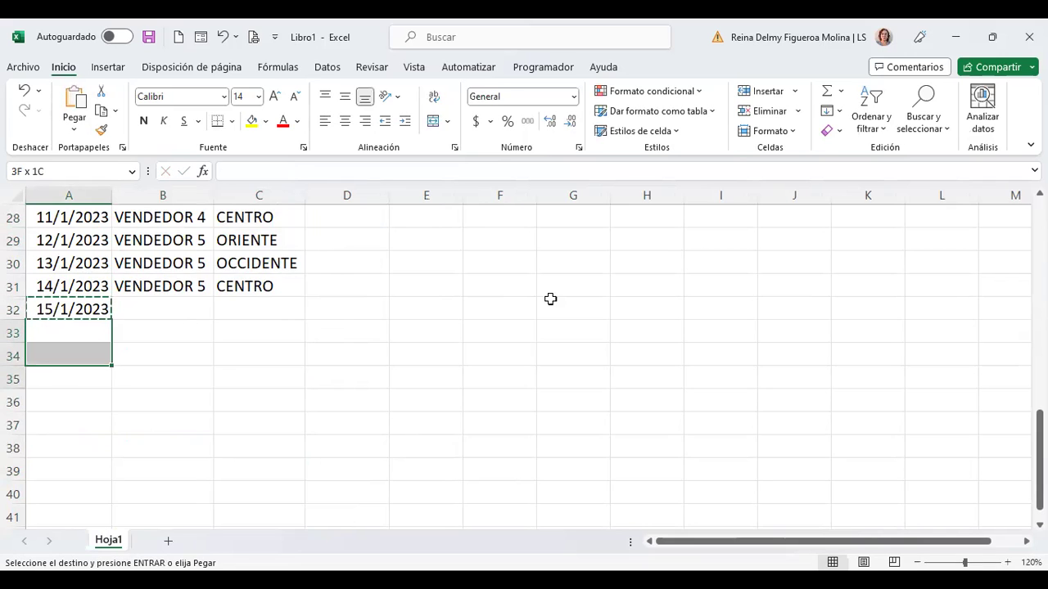
{"action": "key", "text": "shift+Down"}
{"action": "key", "text": "shift+Down"}
{"action": "key", "text": "shift+Down"}
{"action": "key", "text": "shift+Down"}
{"action": "key", "text": "Return"}
Extend the vendor series from B31 to VENDEDOR 14 in B40 and auto-fit column B.
{"action": "key", "text": "Right"}
{"action": "key", "text": "Up"}
{"action": "key", "text": "Up"}
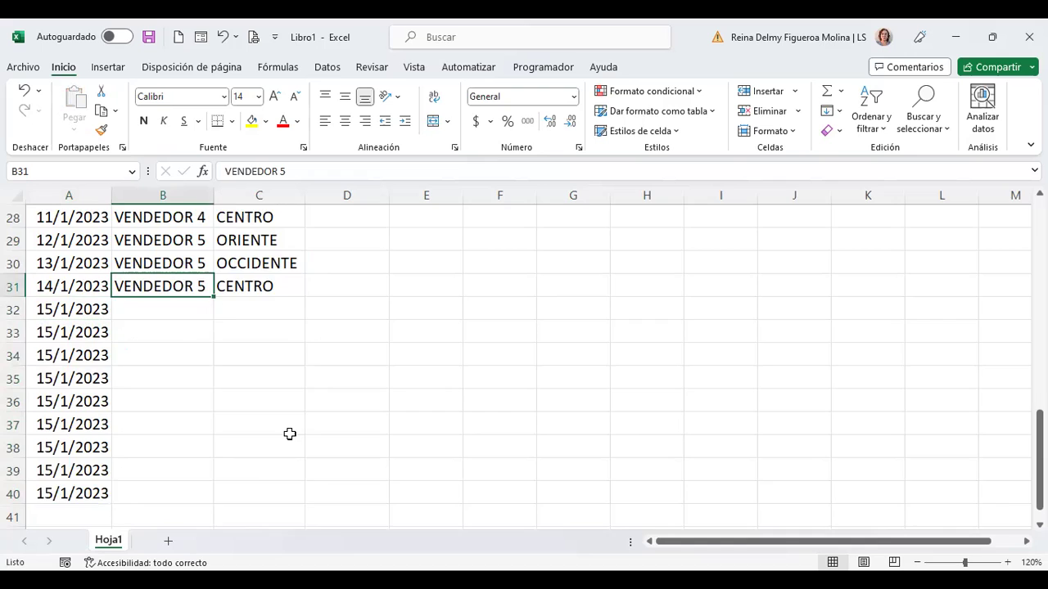
{"action": "scroll", "coordinate": [290, 434], "scroll_direction": "down", "scroll_amount": 1}
{"action": "scroll", "coordinate": [290, 434], "scroll_direction": "up", "scroll_amount": 1}
{"action": "left_click_drag", "start_coordinate": [214, 297], "coordinate": [212, 317]}
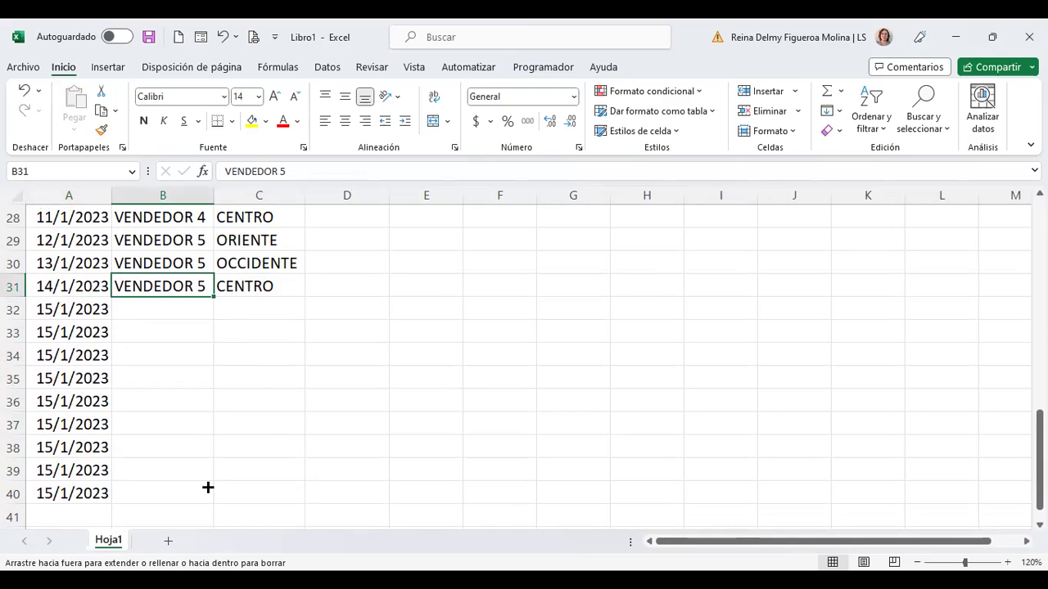
{"action": "left_click_drag", "start_coordinate": [208, 488], "coordinate": [209, 495]}
{"action": "double_click", "coordinate": [213, 200]}
Copy the zone pattern in C29:C31 into C32:C40.
{"action": "left_click", "coordinate": [280, 243]}
{"action": "left_click_drag", "start_coordinate": [280, 242], "coordinate": [281, 486]}
{"action": "key", "text": "ctrl+c"}
{"action": "left_click", "coordinate": [279, 308]}
{"action": "key", "text": "ctrl+v"}
{"action": "scroll", "coordinate": [506, 462], "scroll_direction": "down", "scroll_amount": 1}
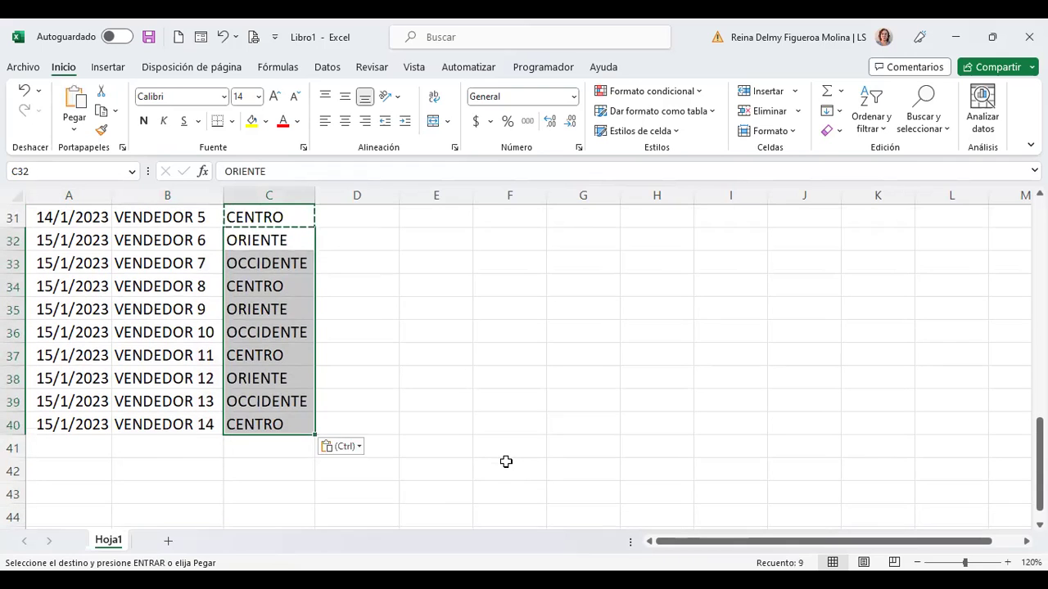
{"action": "scroll", "coordinate": [506, 461], "scroll_direction": "up", "scroll_amount": 5}
{"action": "scroll", "coordinate": [506, 462], "scroll_direction": "up", "scroll_amount": 5}
{"action": "left_click", "coordinate": [360, 239]}
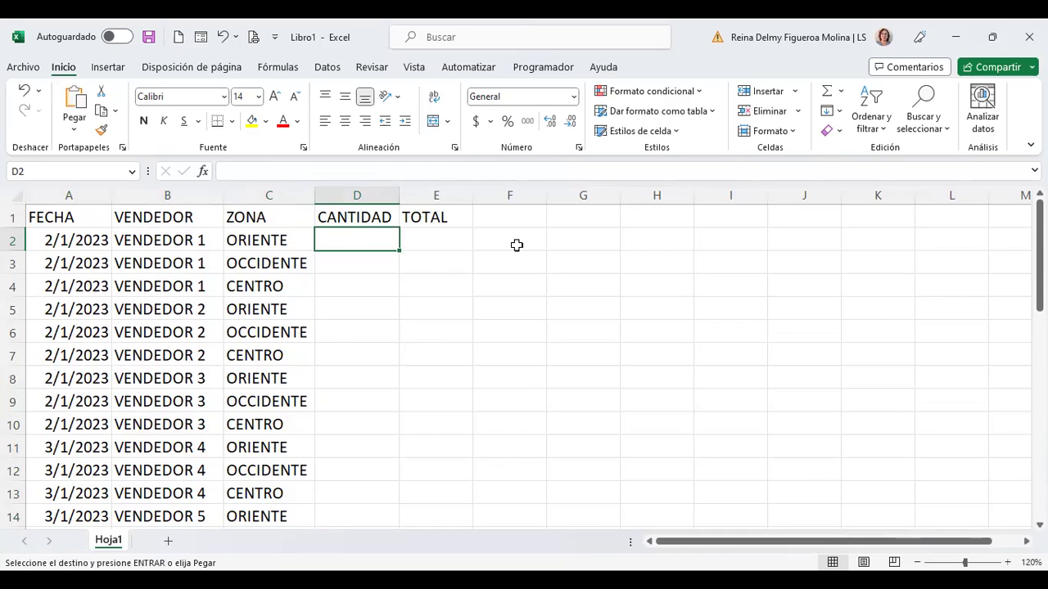
Enter =+ALEATORIO.ENTRE(10;99) in D2, then begin the same function in E2.
{"action": "type", "text": "+A"}
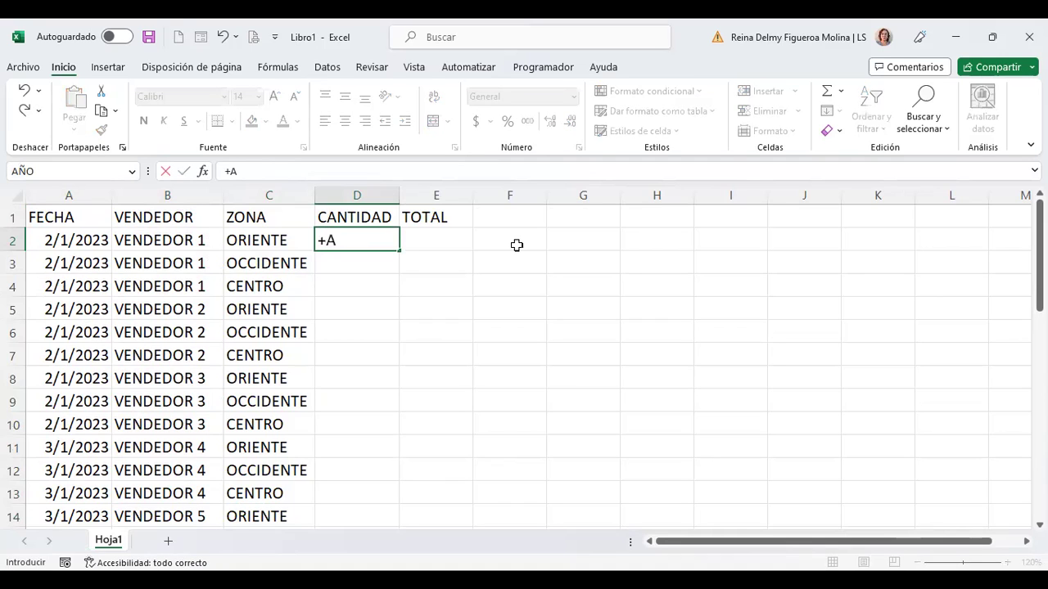
{"action": "type", "text": "LEA"}
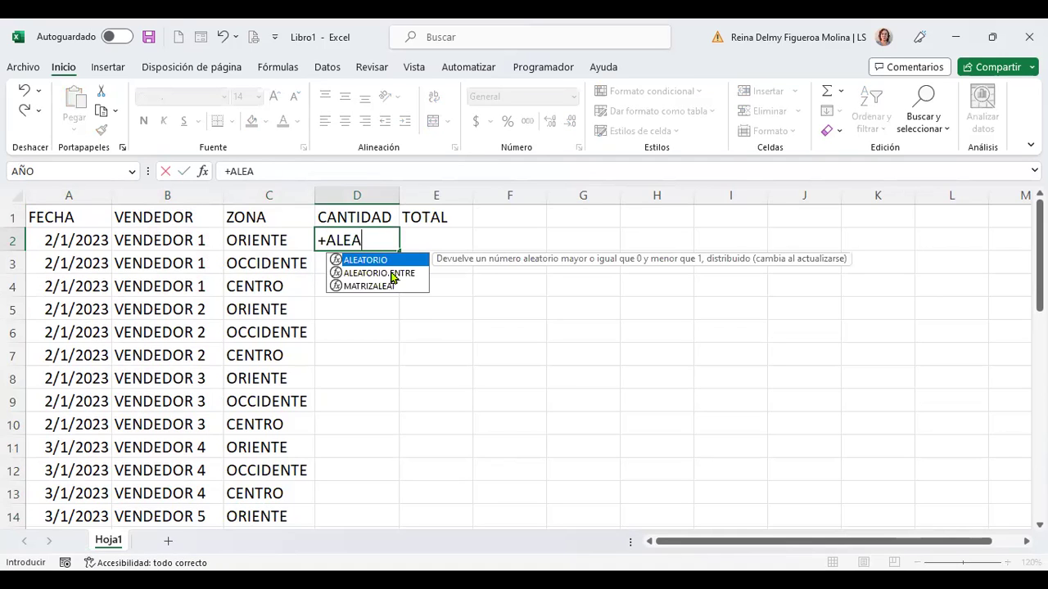
{"action": "double_click", "coordinate": [390, 273]}
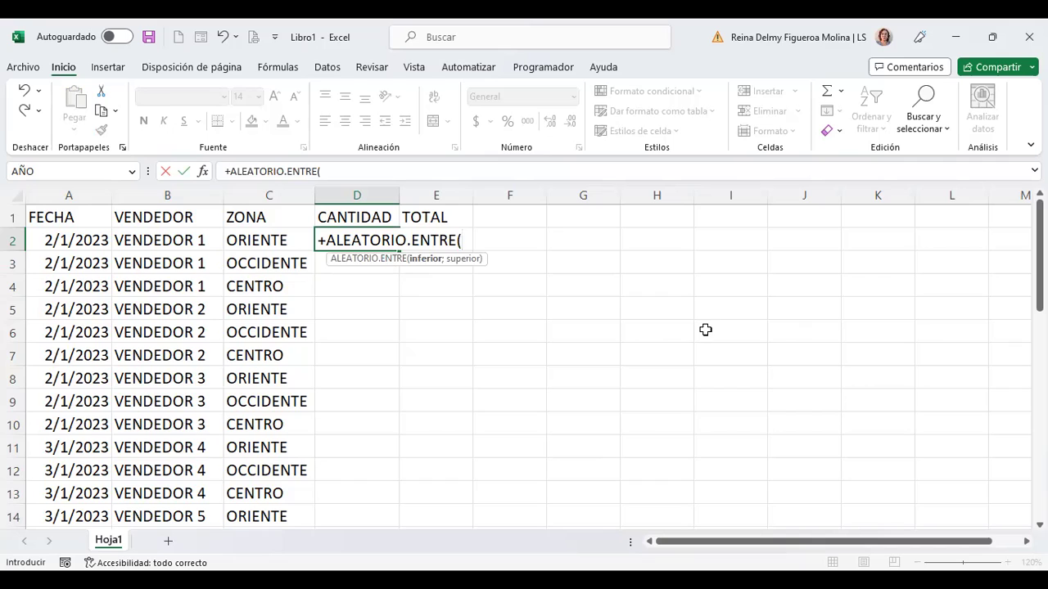
{"action": "type", "text": ";99"}
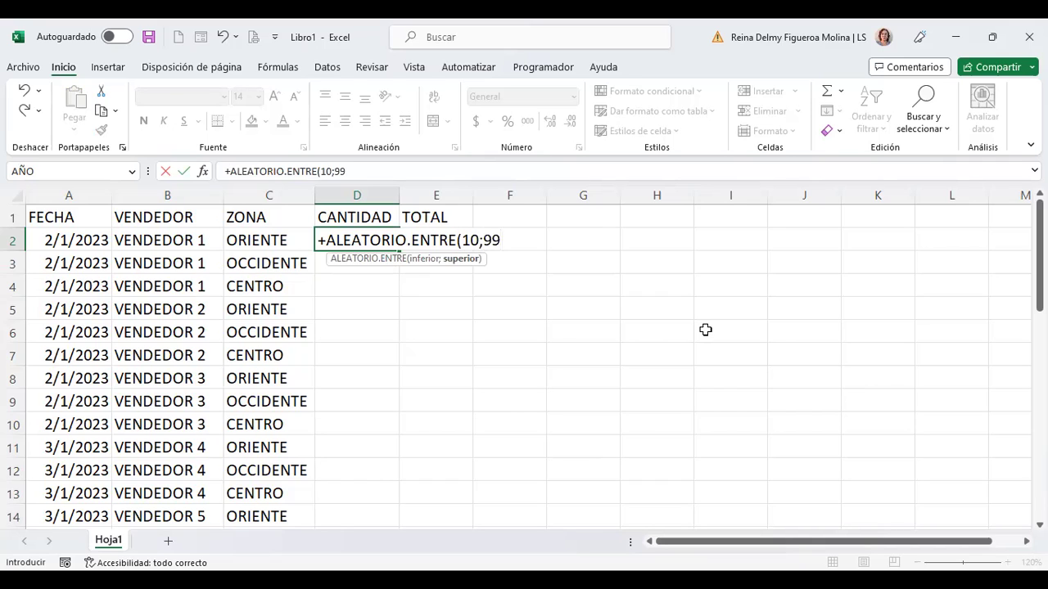
{"action": "key", "text": "ctrl+Return"}
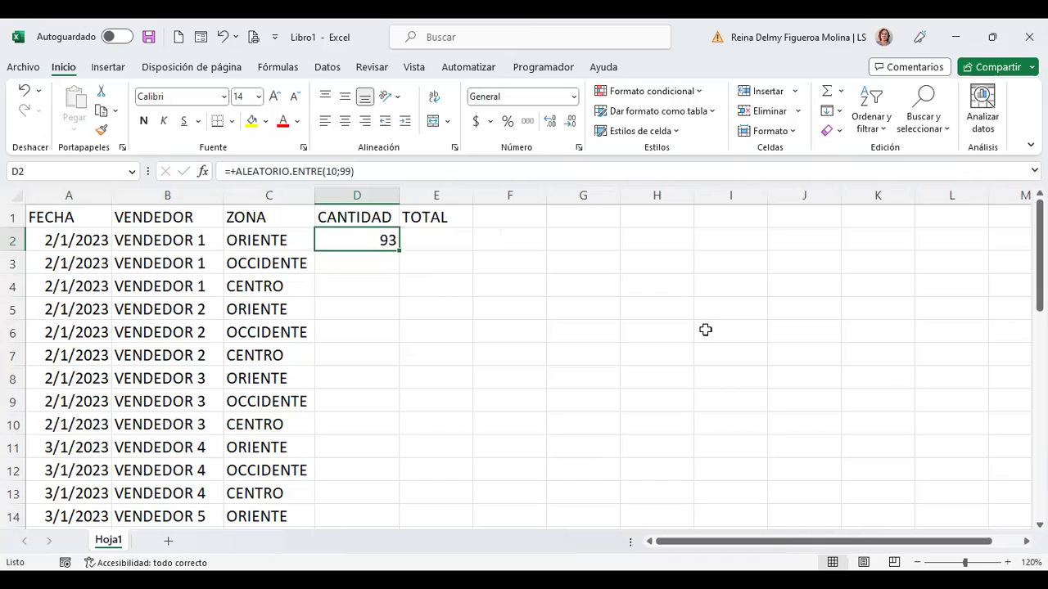
{"action": "key", "text": "Right"}
{"action": "type", "text": "+"}
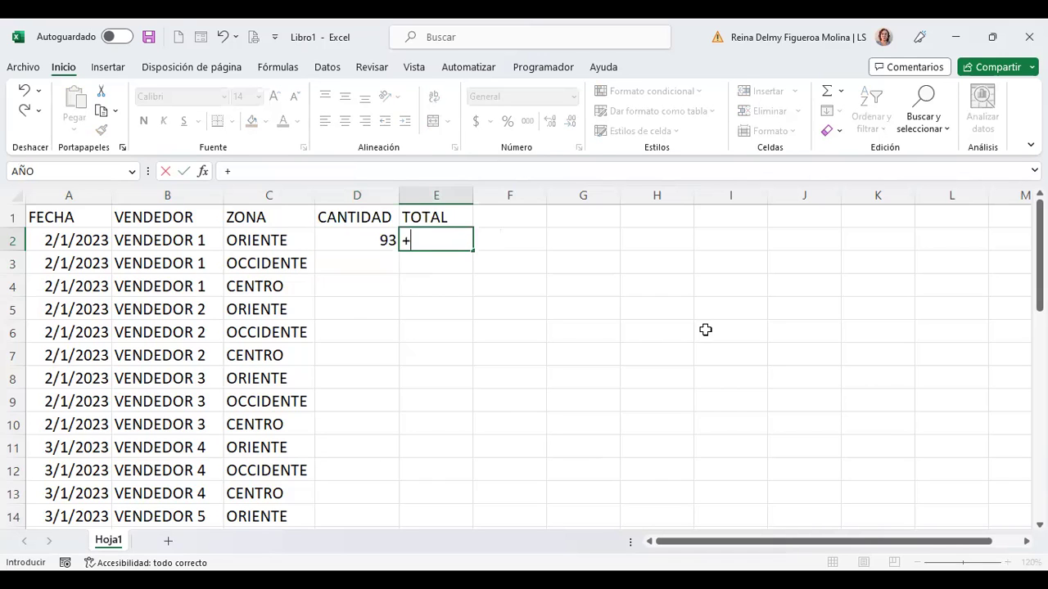
{"action": "type", "text": "ALE"}
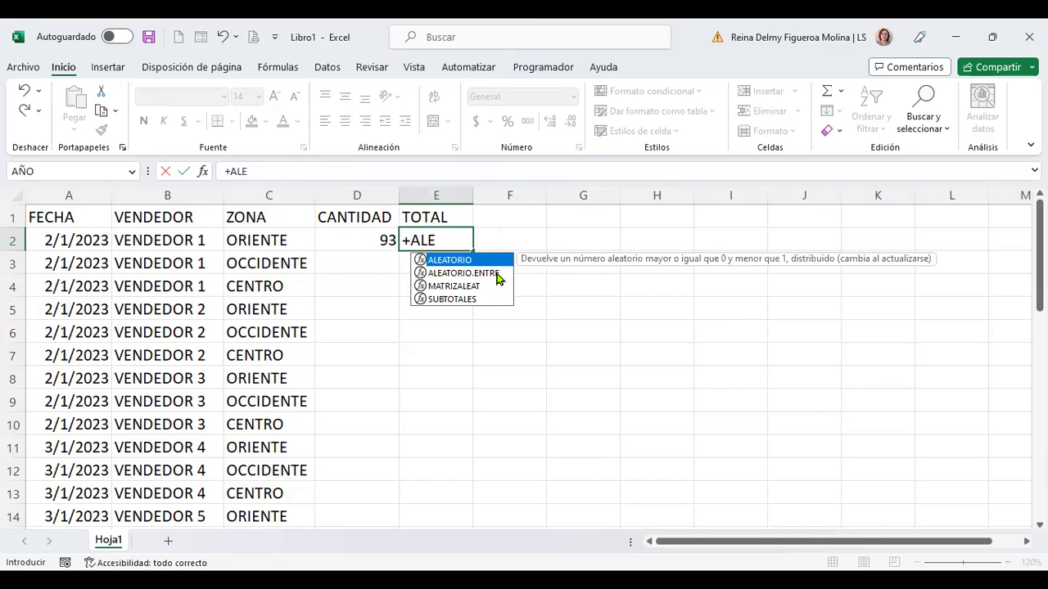
Complete =+ALEATORIO.ENTRE(100;999) in E2 and select D2:E2.
{"action": "key", "text": "Down"}
{"action": "key", "text": "Tab"}
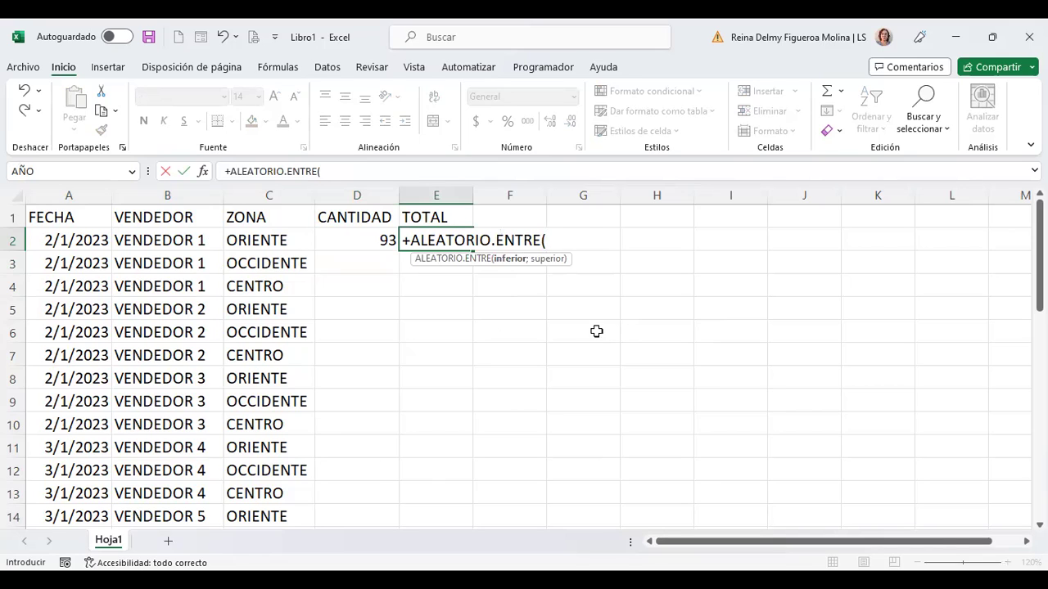
{"action": "type", "text": "100"}
{"action": "type", "text": ";999"}
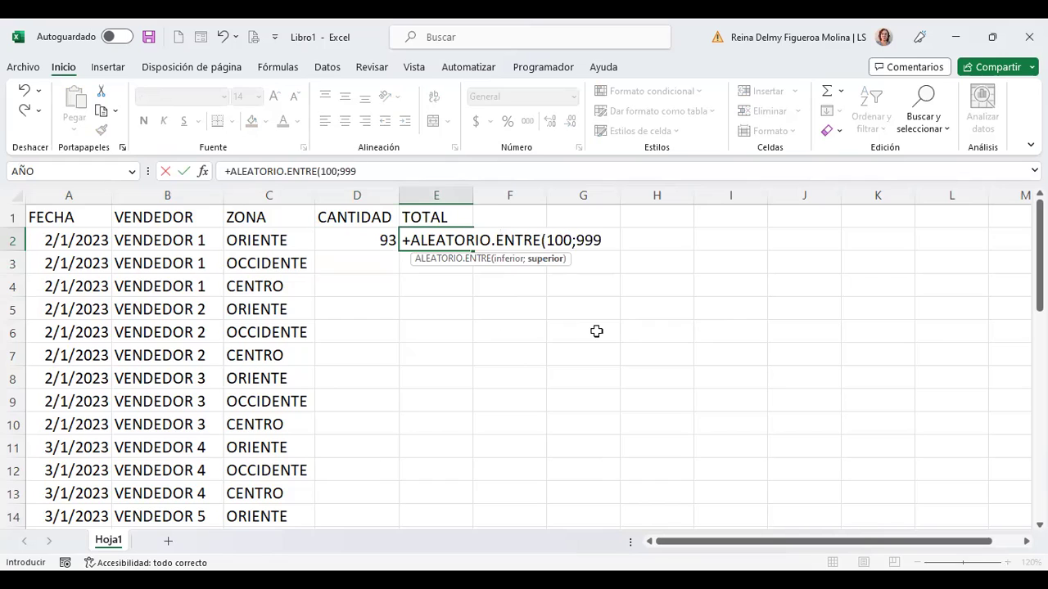
{"action": "key", "text": "Return"}
{"action": "left_click_drag", "start_coordinate": [368, 239], "coordinate": [421, 239]}
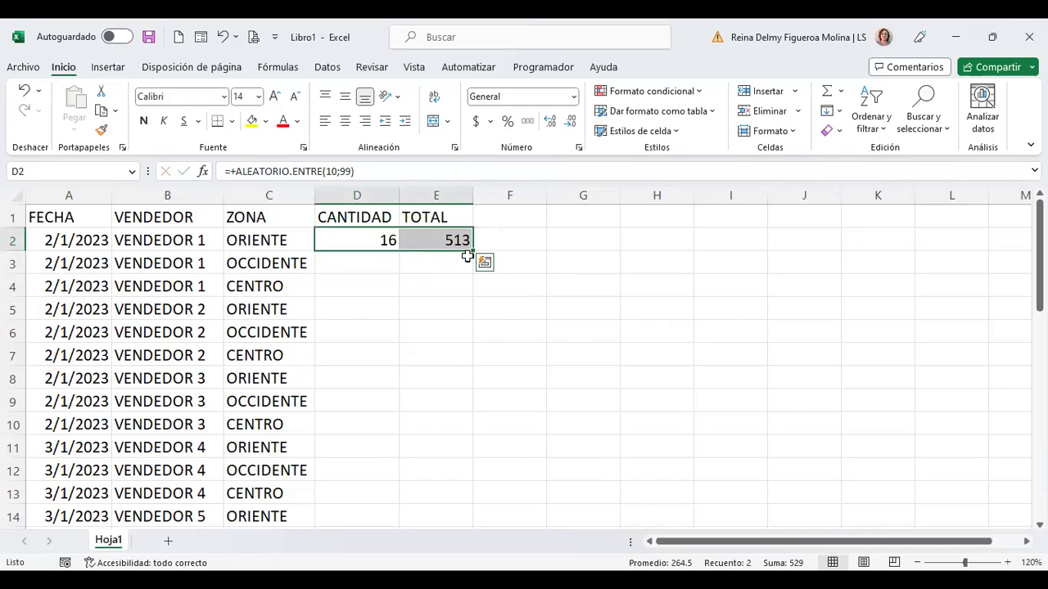
Fill D2:E2 down to row 40, centre the CANTIDAD and TOTAL values, and copy them.
{"action": "mouse_move", "coordinate": [470, 250]}
{"action": "left_mouse_down"}
{"action": "mouse_move", "coordinate": [471, 561]}
{"action": "mouse_move", "coordinate": [470, 455]}
{"action": "left_mouse_up"}
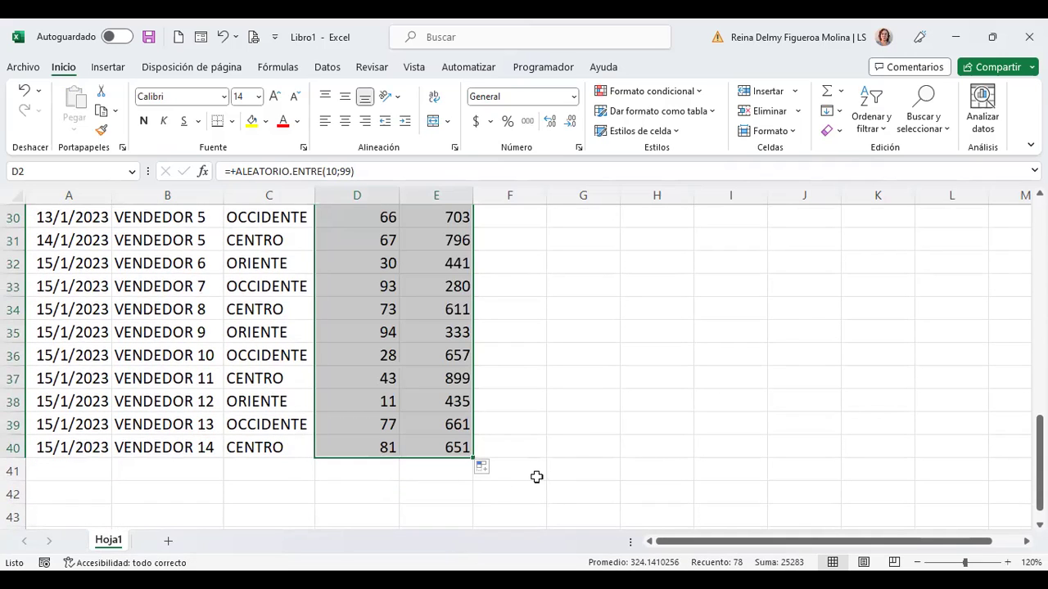
{"action": "scroll", "coordinate": [355, 194], "scroll_direction": "up", "scroll_amount": 1}
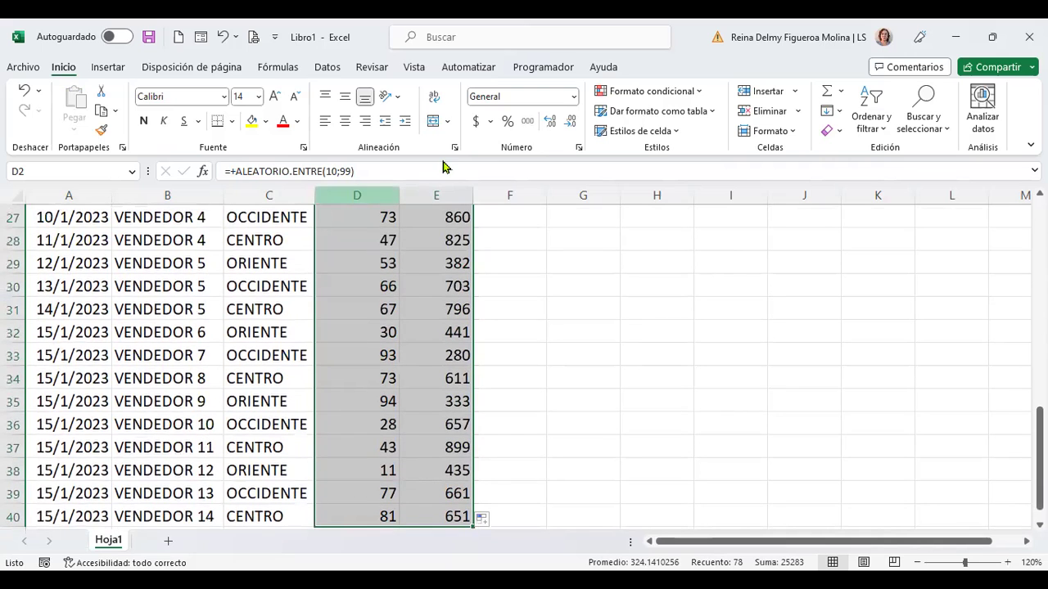
{"action": "left_click", "coordinate": [344, 120]}
{"action": "scroll", "coordinate": [442, 319], "scroll_direction": "up", "scroll_amount": 9}
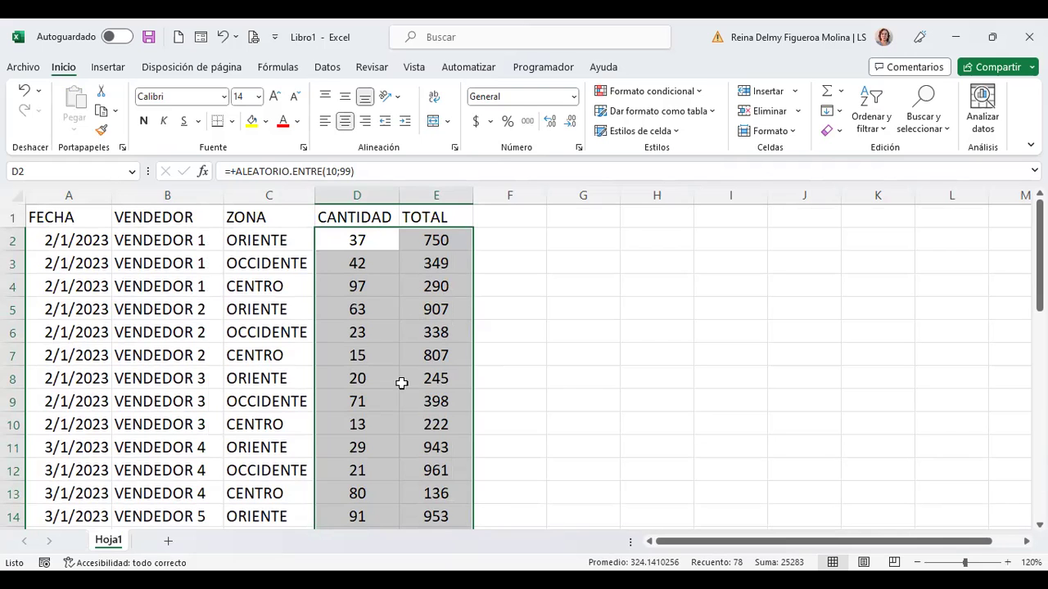
{"action": "scroll", "coordinate": [439, 442], "scroll_direction": "down", "scroll_amount": 2}
{"action": "scroll", "coordinate": [440, 442], "scroll_direction": "down", "scroll_amount": 5}
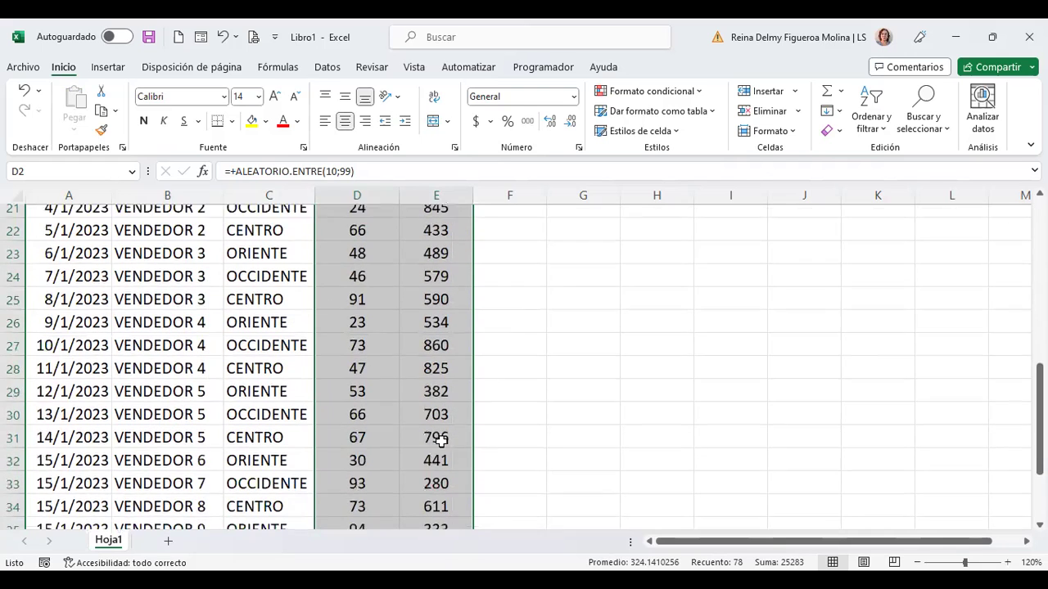
{"action": "scroll", "coordinate": [440, 443], "scroll_direction": "down", "scroll_amount": 3}
{"action": "scroll", "coordinate": [441, 442], "scroll_direction": "down", "scroll_amount": 1}
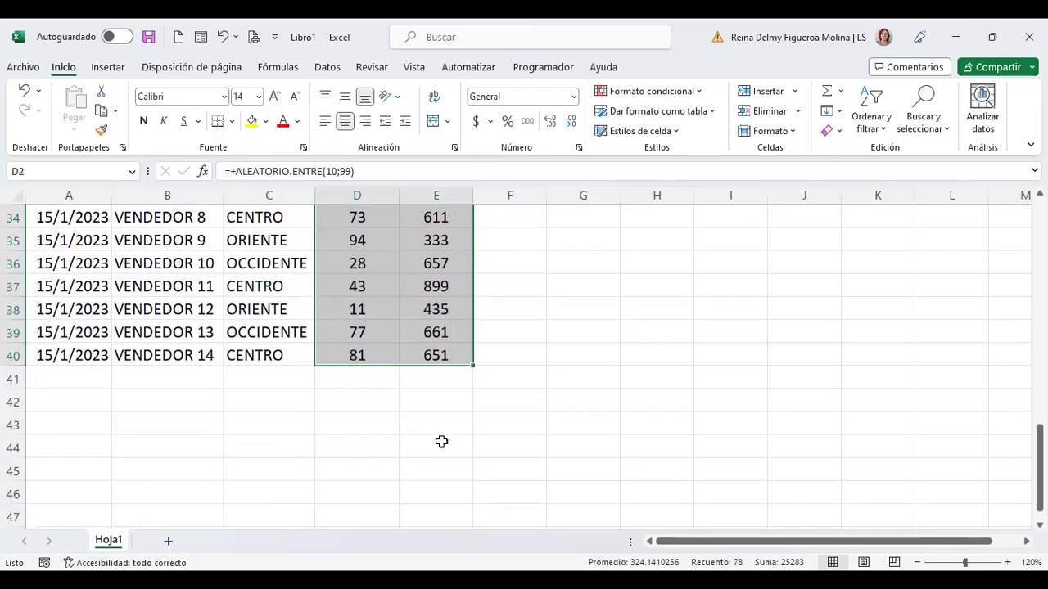
{"action": "key", "text": "ctrl+c"}
{"action": "scroll", "coordinate": [452, 392], "scroll_direction": "up", "scroll_amount": 11}
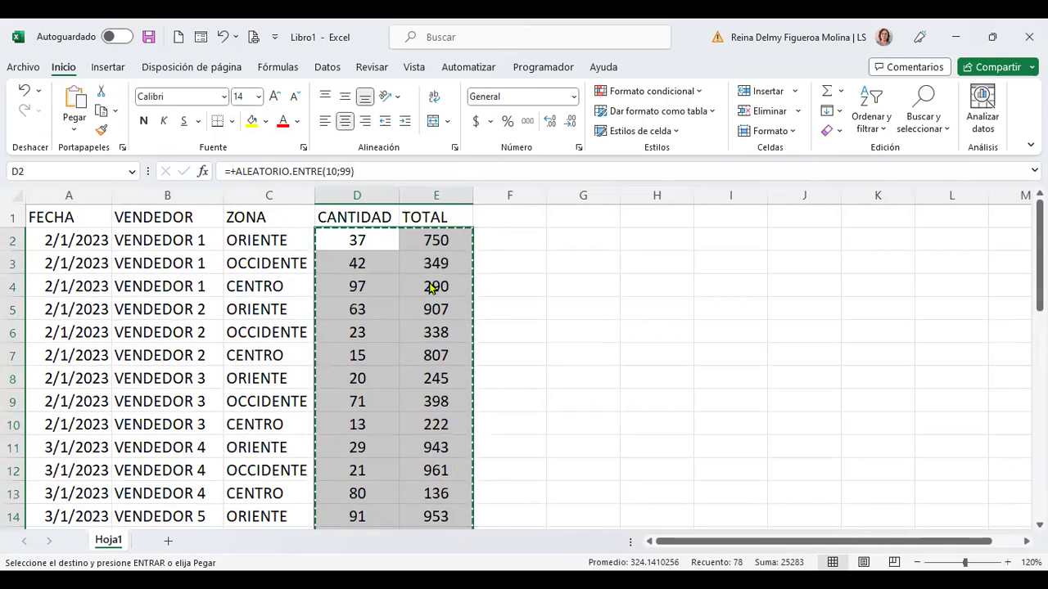
Paste the copied CANTIDAD and TOTAL columns back as values, then return to A1.
{"action": "right_click", "coordinate": [431, 283]}
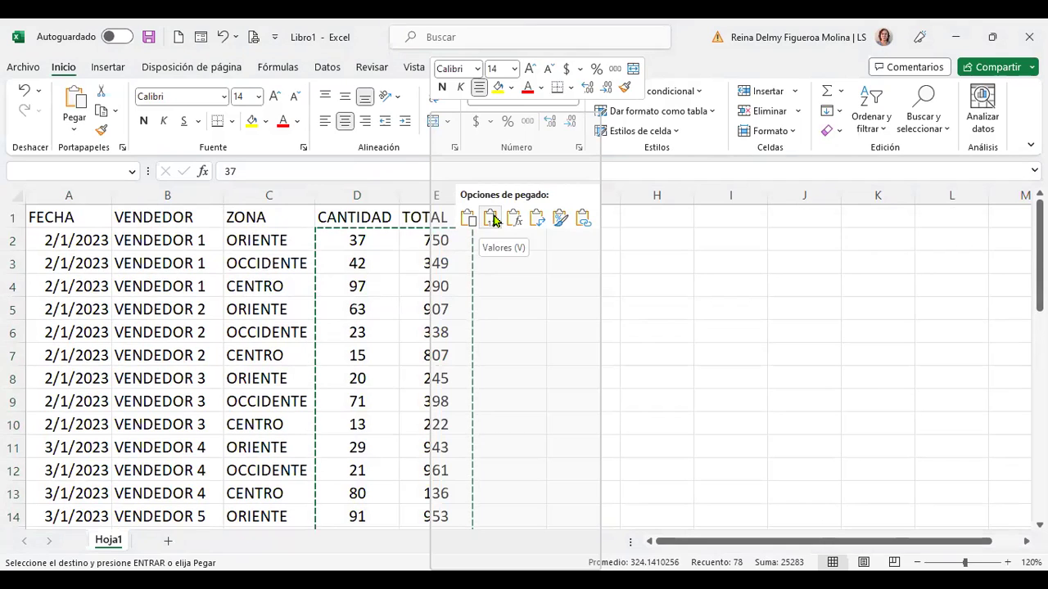
{"action": "left_click", "coordinate": [493, 219]}
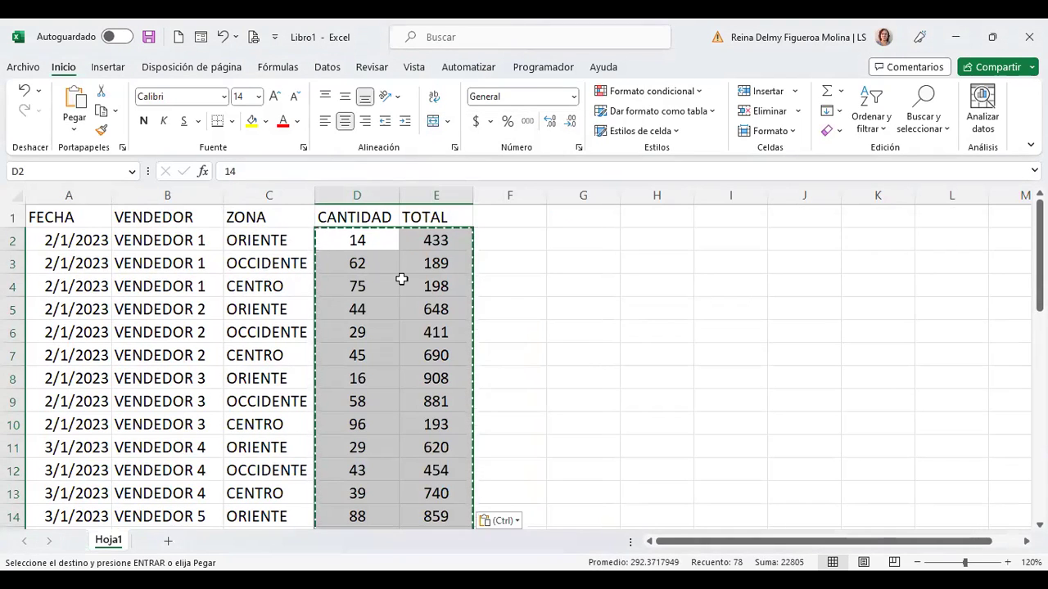
{"action": "key", "text": "Escape"}
{"action": "left_click", "coordinate": [495, 243]}
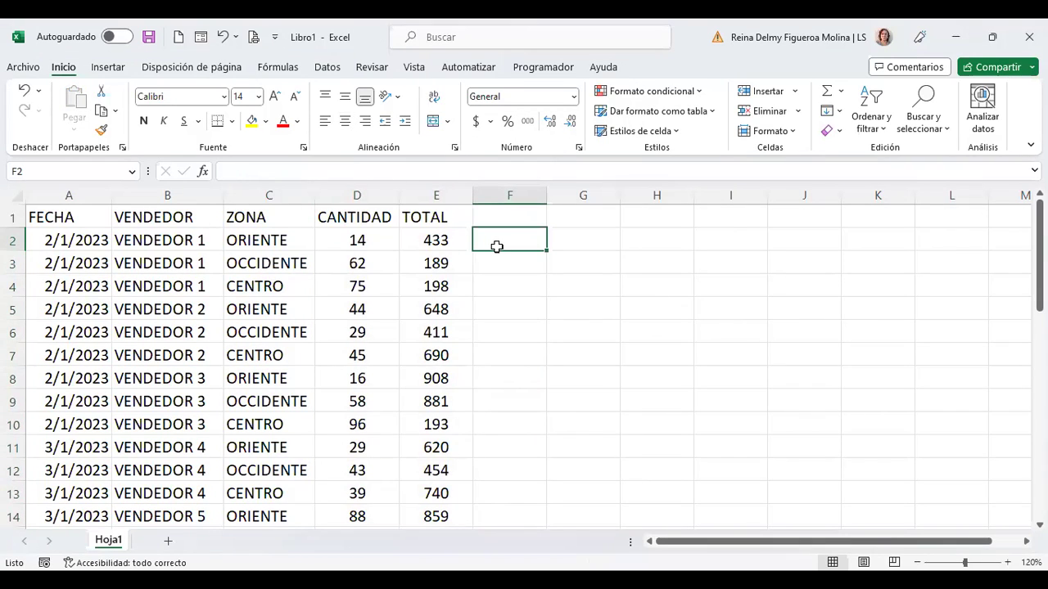
{"action": "left_click", "coordinate": [423, 240]}
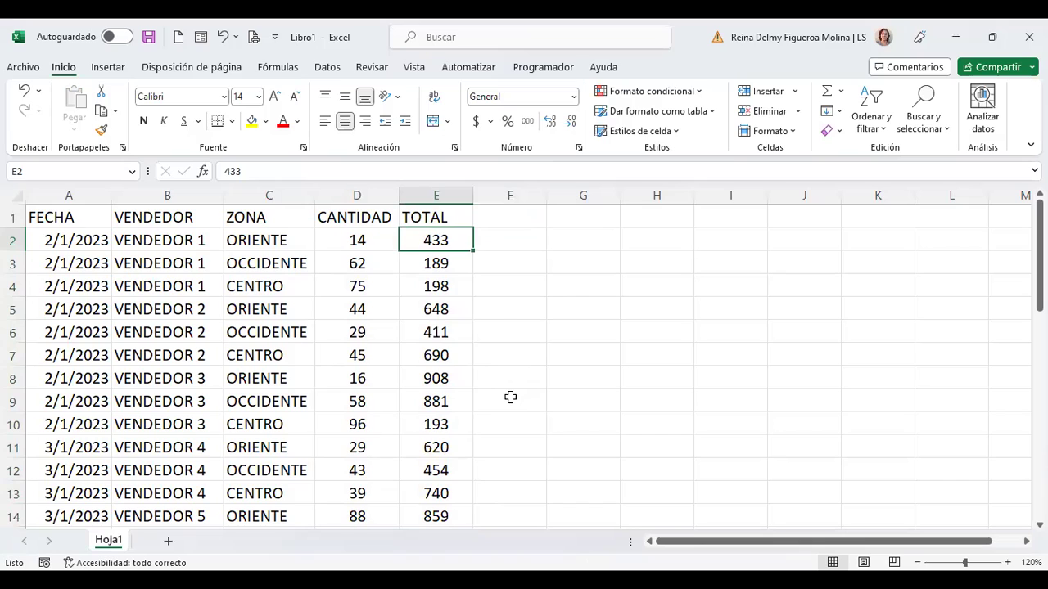
{"action": "key", "text": "ctrl+Home"}
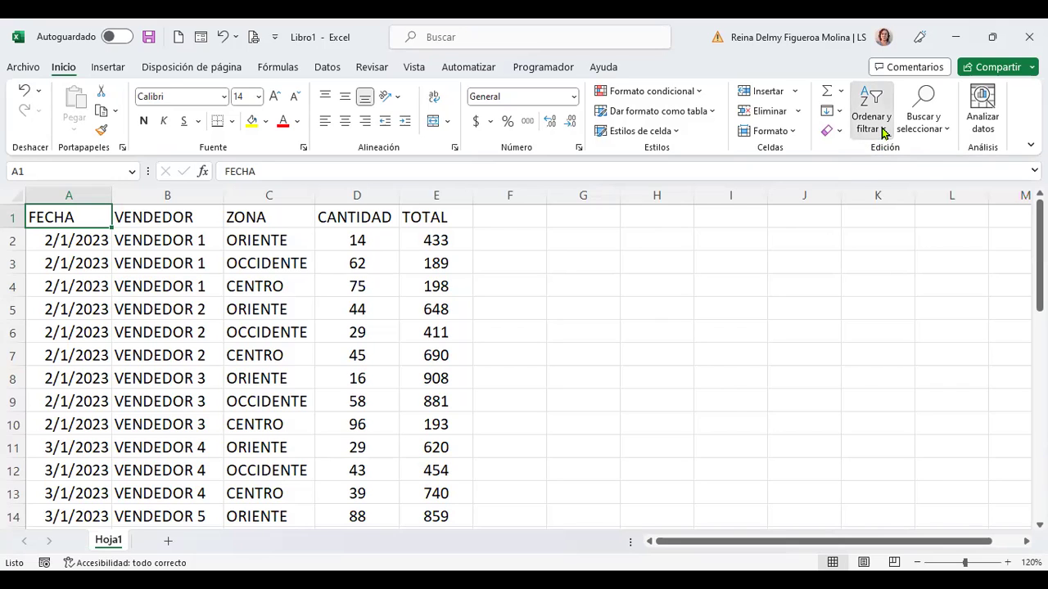
Apply Filtro from Ordenar y filtrar to the FECHA–TOTAL header row.
{"action": "left_click", "coordinate": [884, 131]}
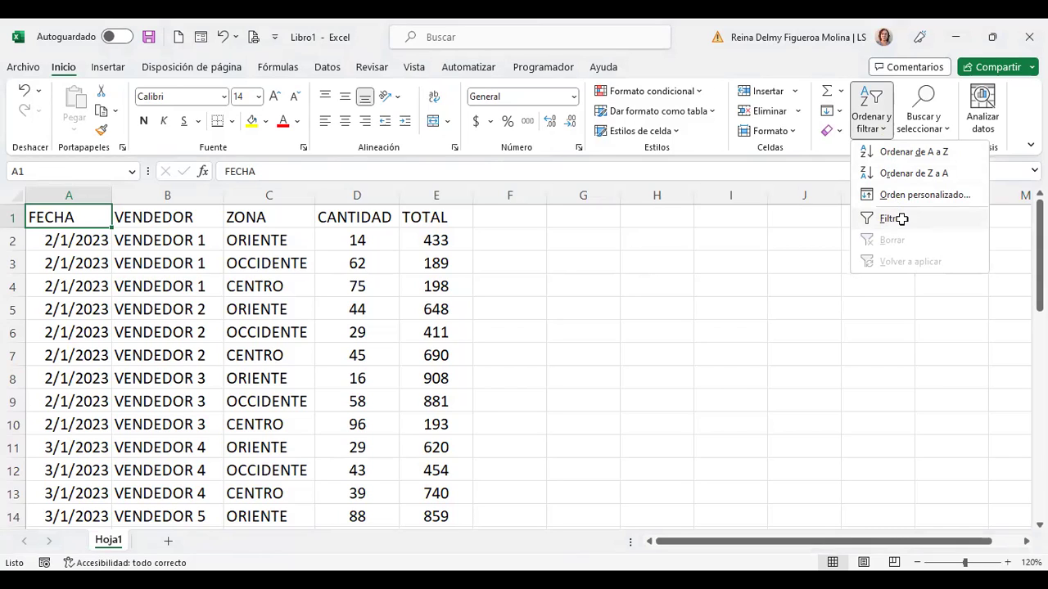
{"action": "left_click", "coordinate": [904, 221]}
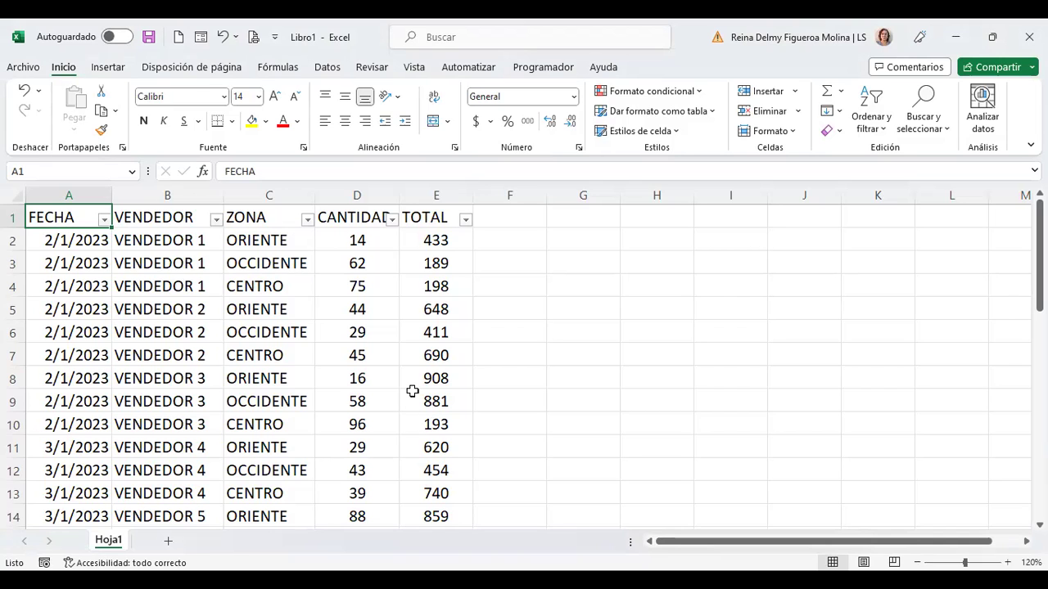
{"action": "scroll", "coordinate": [224, 403], "scroll_direction": "down", "scroll_amount": 1}
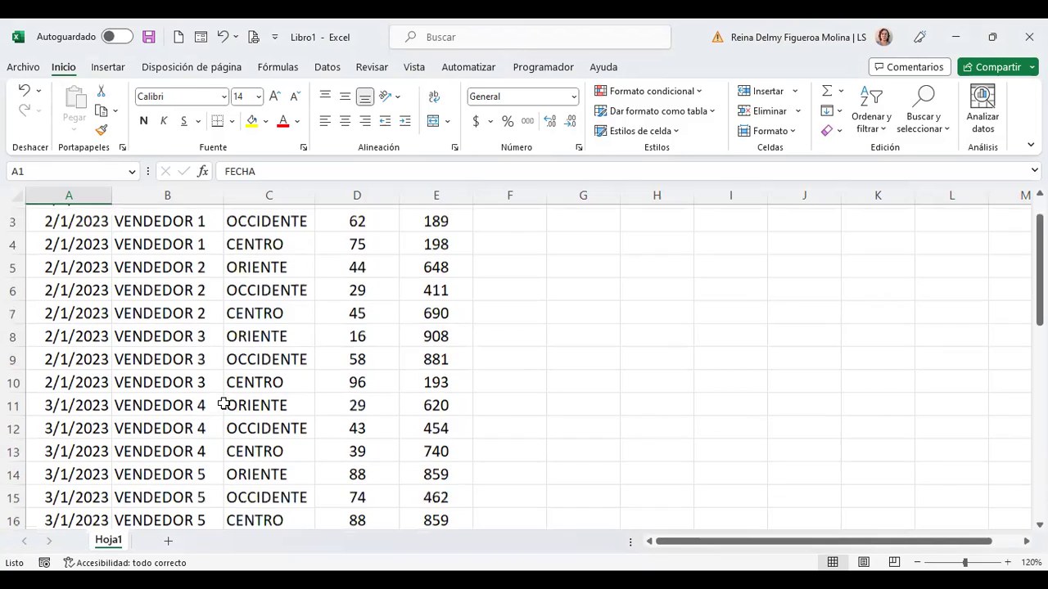
{"action": "scroll", "coordinate": [224, 403], "scroll_direction": "down", "scroll_amount": 6}
{"action": "scroll", "coordinate": [224, 403], "scroll_direction": "down", "scroll_amount": 5}
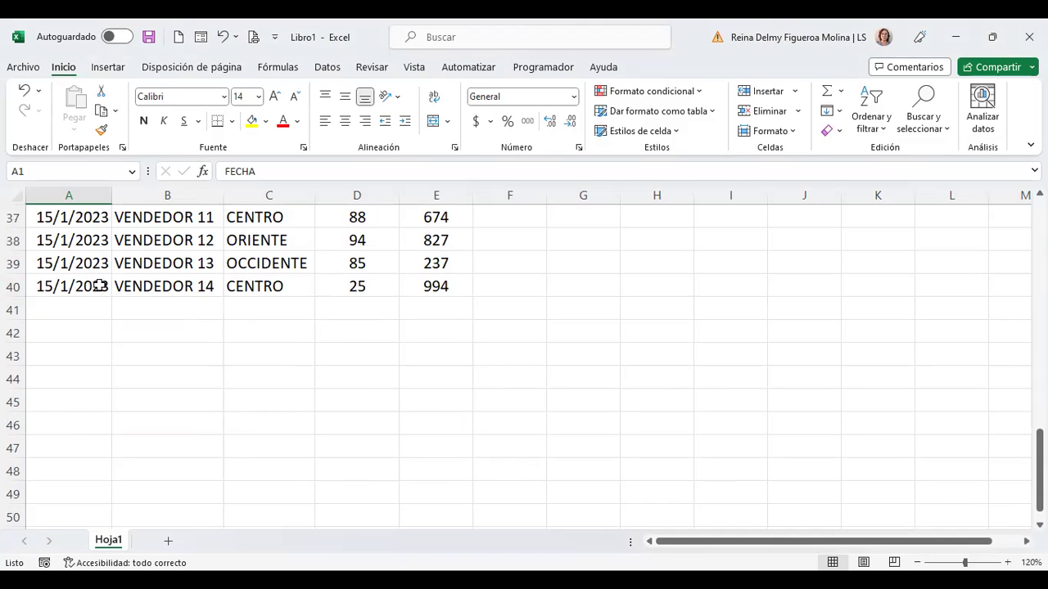
{"action": "left_click", "coordinate": [61, 286]}
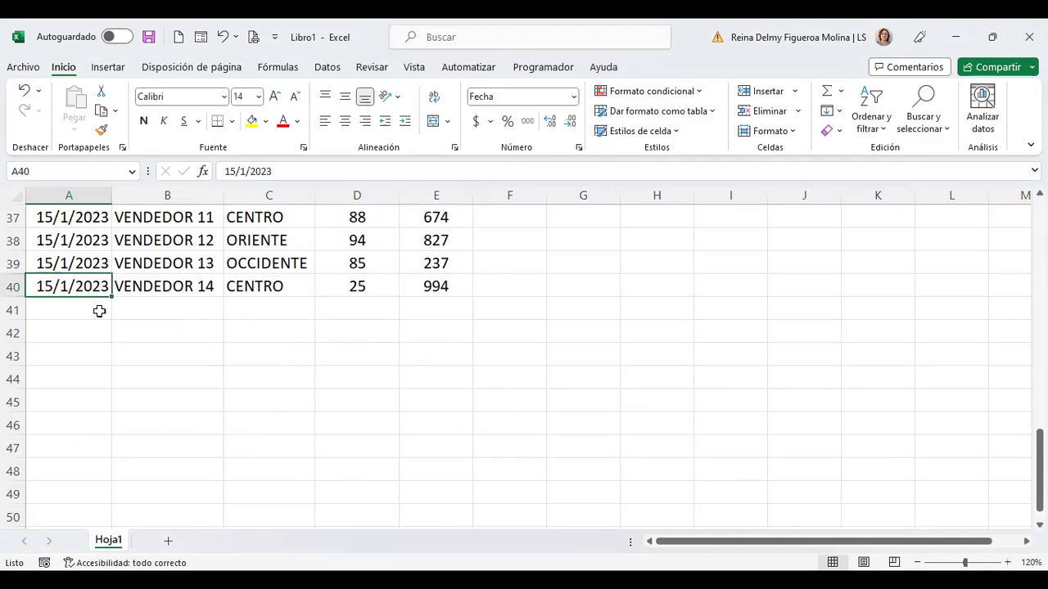
{"action": "left_click", "coordinate": [13, 286]}
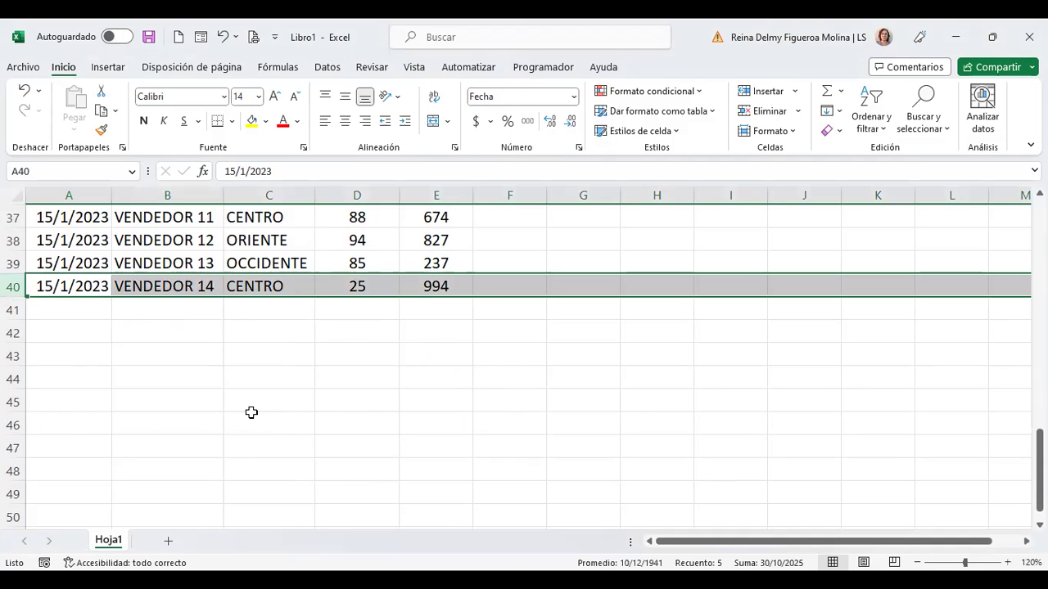
{"action": "scroll", "coordinate": [251, 412], "scroll_direction": "up", "scroll_amount": 10}
{"action": "scroll", "coordinate": [251, 413], "scroll_direction": "up", "scroll_amount": 2}
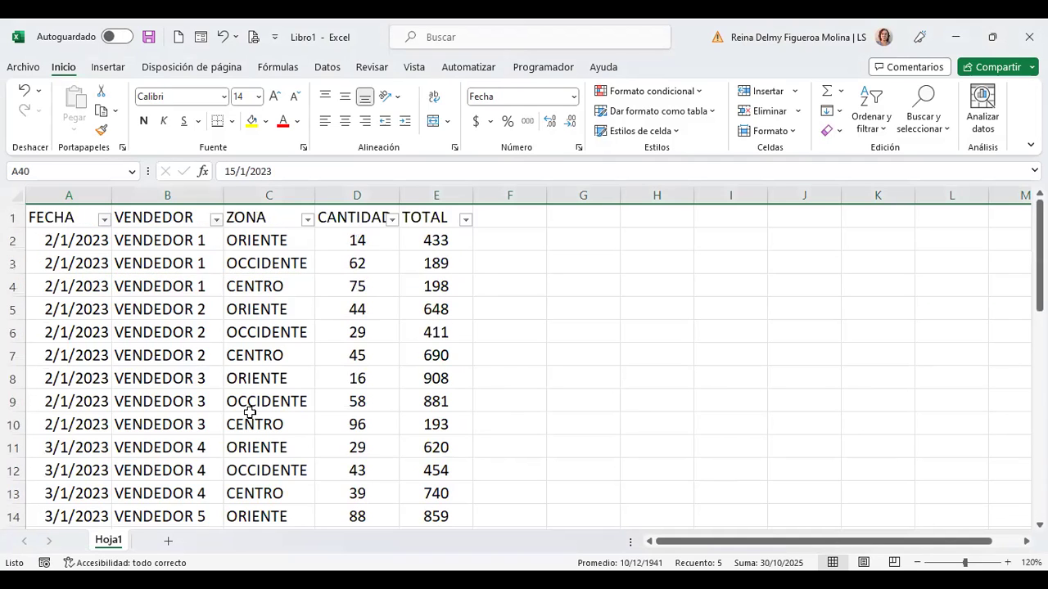
{"action": "left_click", "coordinate": [11, 217]}
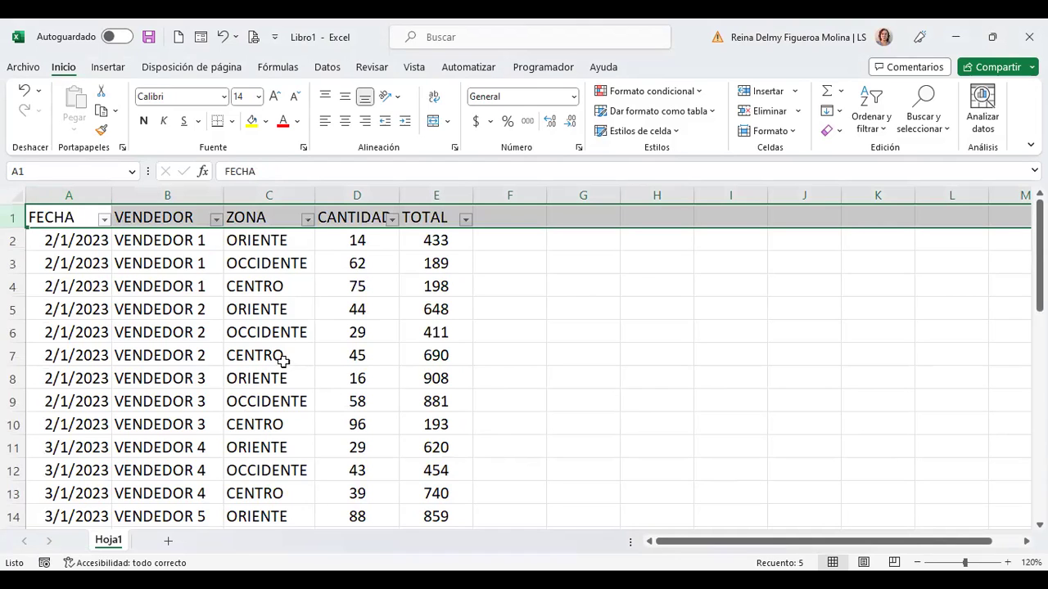
{"action": "left_click", "coordinate": [290, 333]}
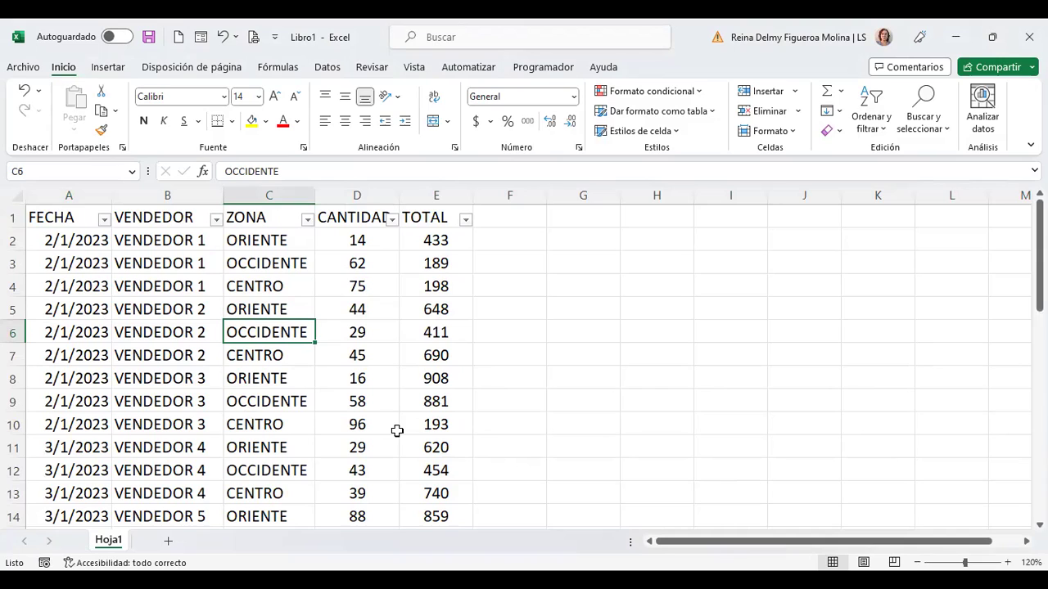
{"action": "left_click", "coordinate": [572, 98]}
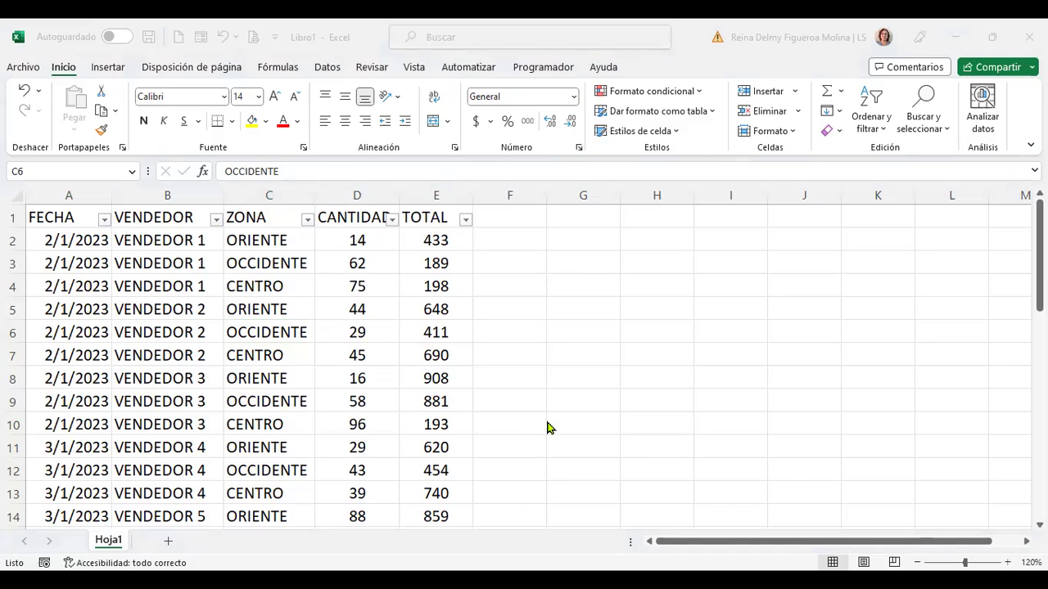
{"action": "left_click", "coordinate": [615, 264]}
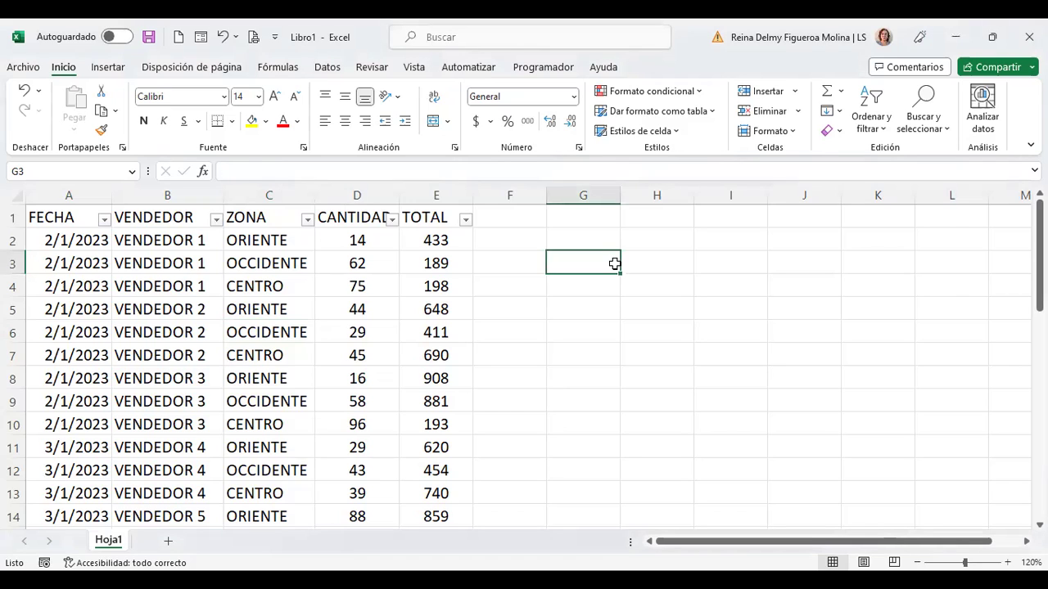
{"action": "key", "text": "ctrl+Home"}
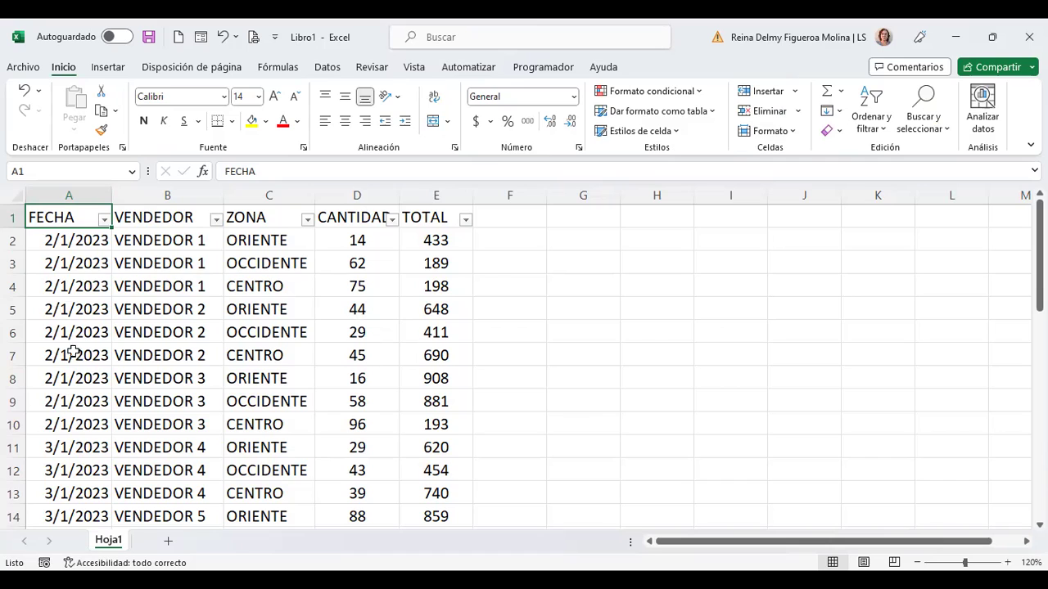
{"action": "left_click", "coordinate": [104, 220]}
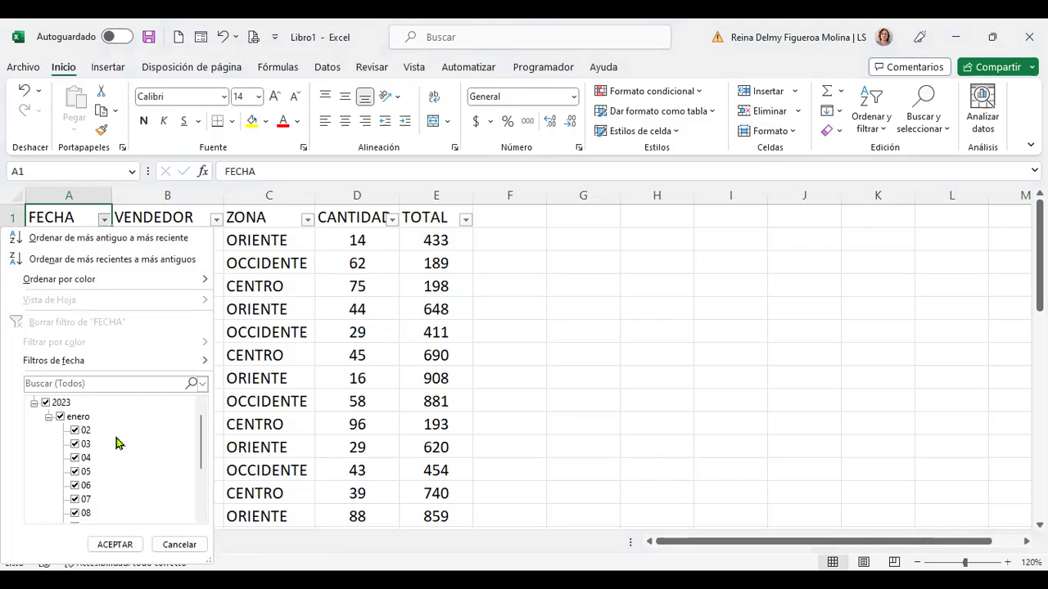
{"action": "scroll", "coordinate": [114, 442], "scroll_direction": "down", "scroll_amount": 3}
{"action": "scroll", "coordinate": [114, 445], "scroll_direction": "up", "scroll_amount": 5}
{"action": "scroll", "coordinate": [114, 445], "scroll_direction": "down", "scroll_amount": 5}
{"action": "scroll", "coordinate": [114, 446], "scroll_direction": "up", "scroll_amount": 3}
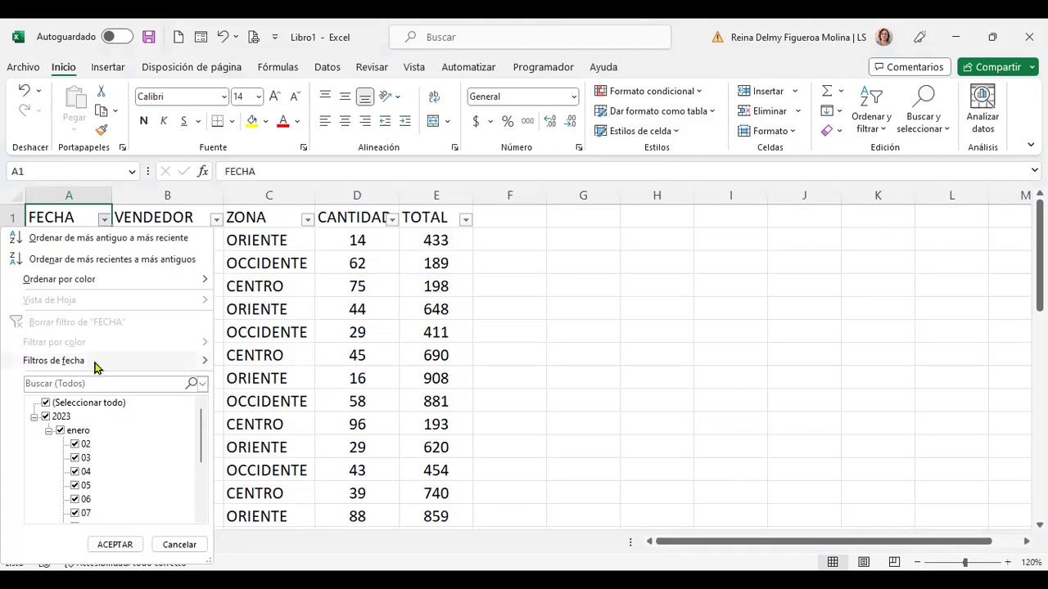
{"action": "mouse_move", "coordinate": [91, 363]}
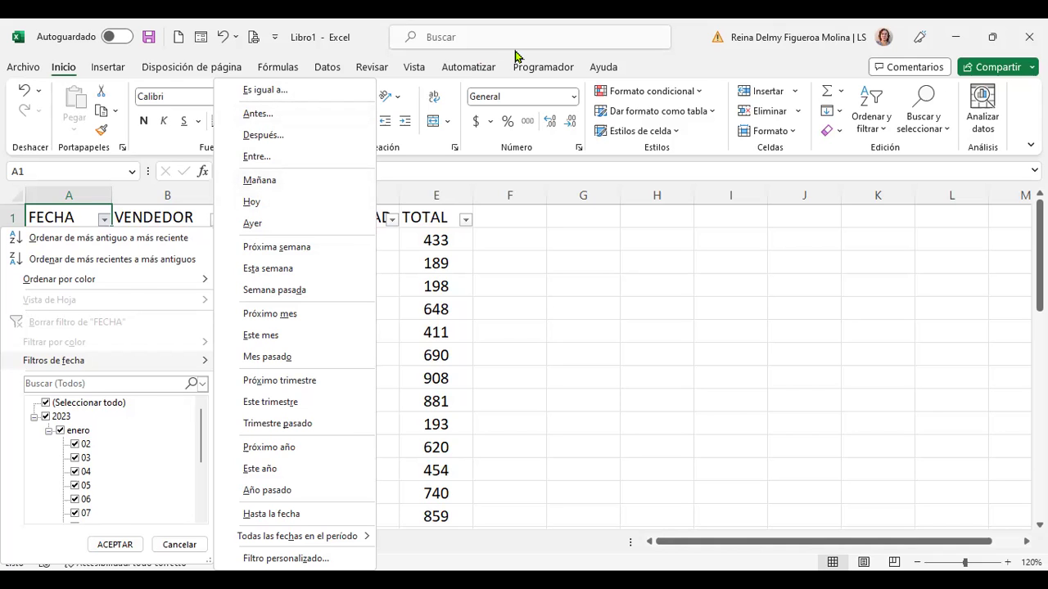
{"action": "scroll", "coordinate": [122, 408], "scroll_direction": "down", "scroll_amount": 19}
{"action": "scroll", "coordinate": [122, 408], "scroll_direction": "up", "scroll_amount": 8}
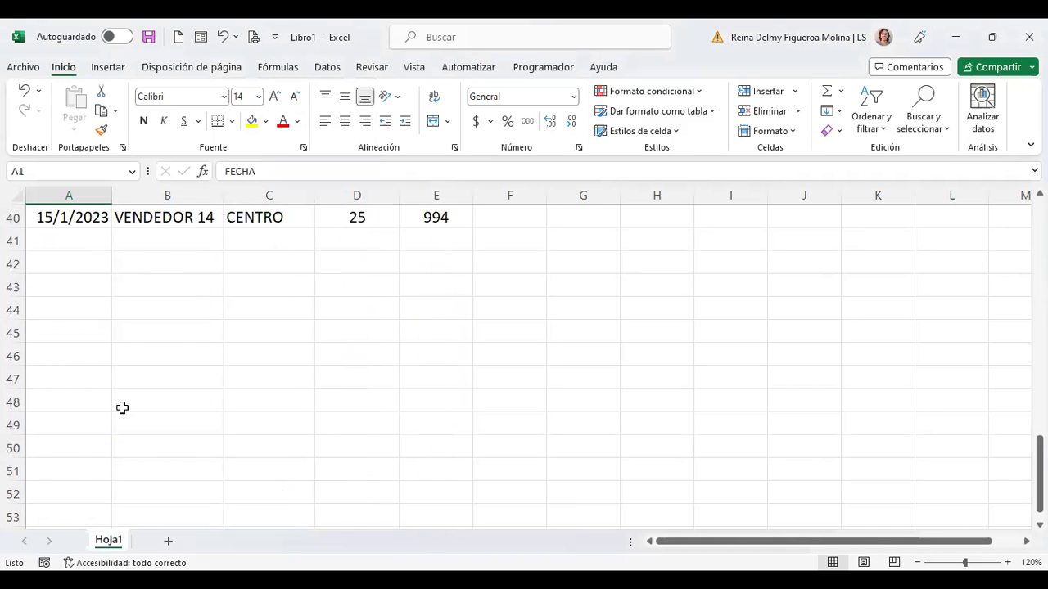
{"action": "scroll", "coordinate": [122, 407], "scroll_direction": "up", "scroll_amount": 4}
{"action": "scroll", "coordinate": [122, 408], "scroll_direction": "up", "scroll_amount": 7}
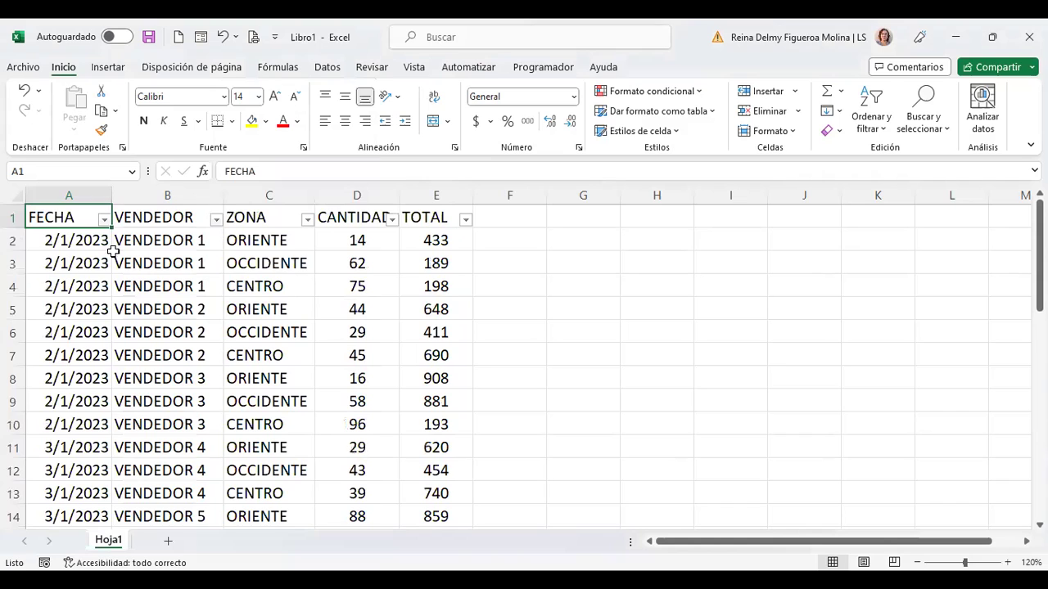
Filter the FECHA column using Filtros de fecha > Este trimestre.
{"action": "left_click", "coordinate": [103, 221]}
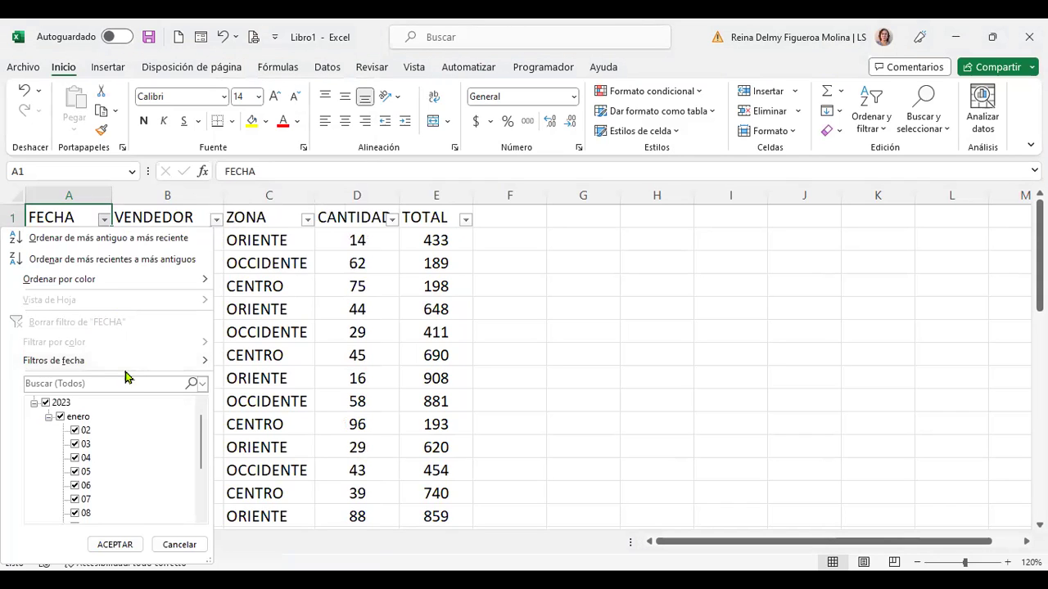
{"action": "mouse_move", "coordinate": [127, 364]}
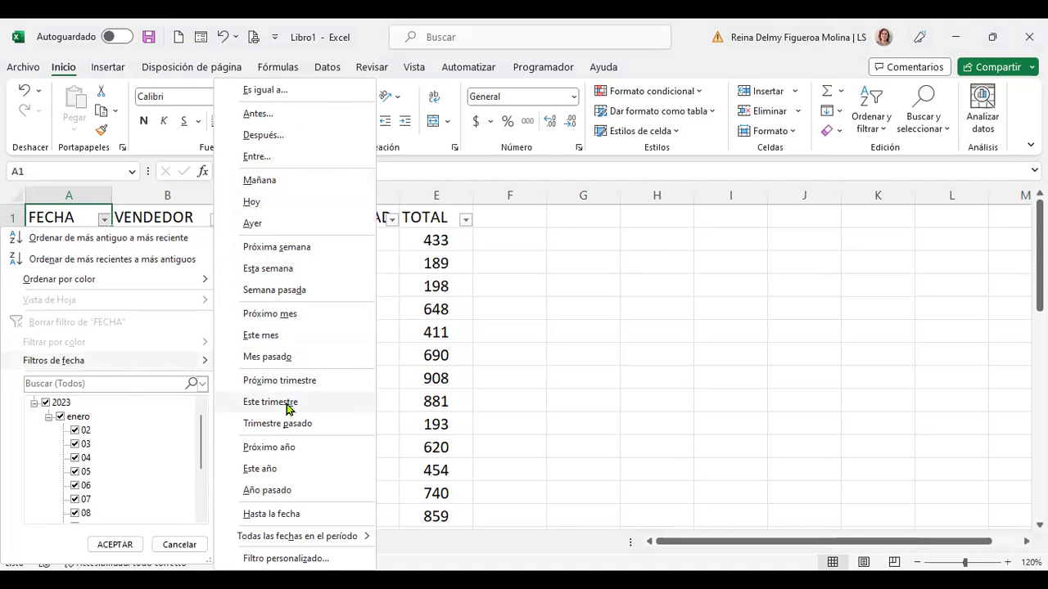
{"action": "left_click", "coordinate": [288, 409]}
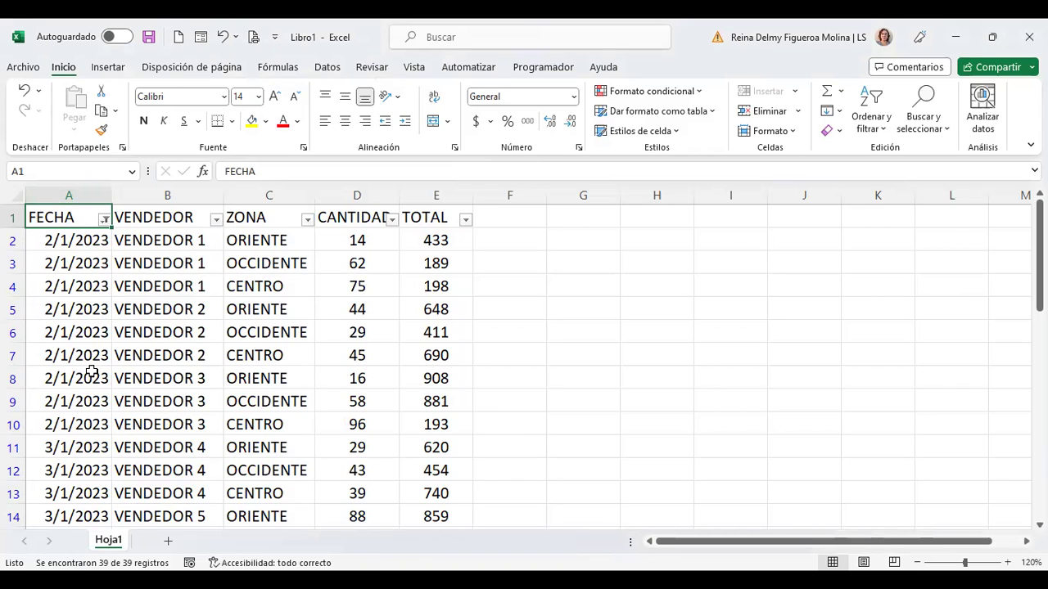
{"action": "key", "text": "ctrl+Down"}
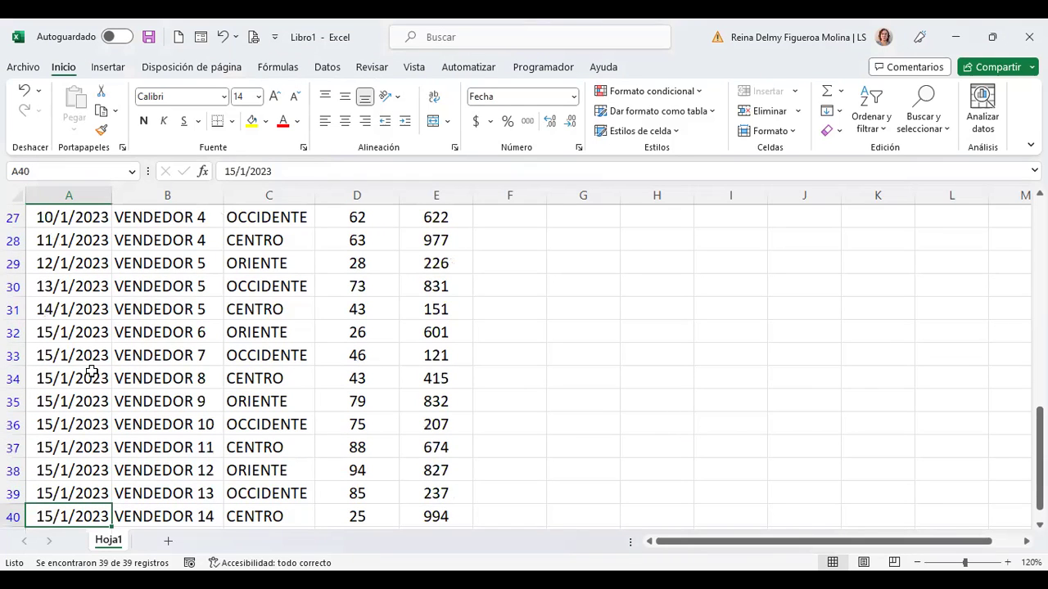
{"action": "scroll", "coordinate": [86, 471], "scroll_direction": "down", "scroll_amount": 1}
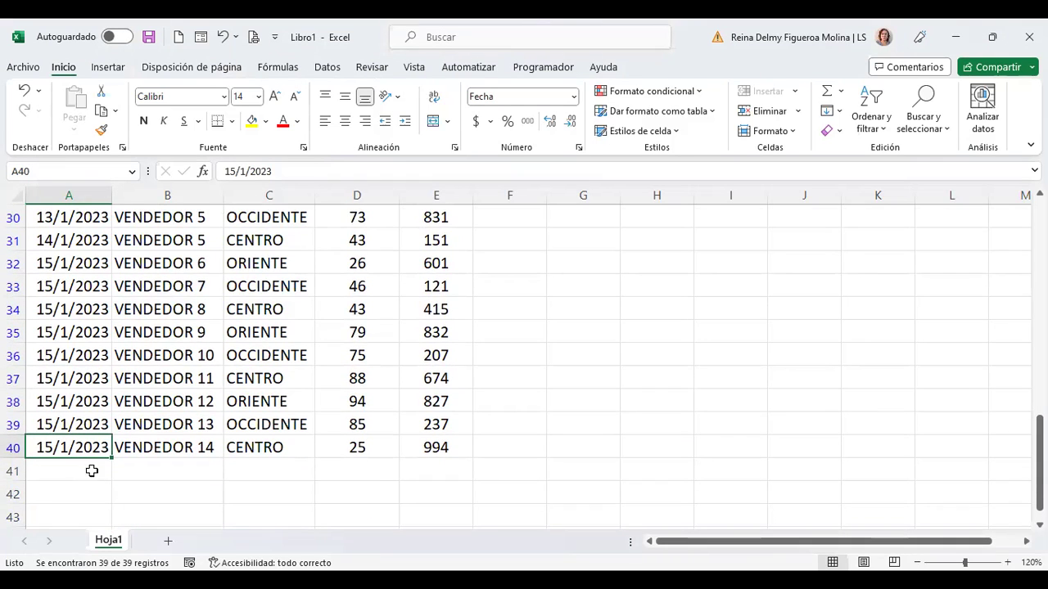
{"action": "scroll", "coordinate": [91, 471], "scroll_direction": "up", "scroll_amount": 2}
{"action": "key", "text": "ctrl+Up"}
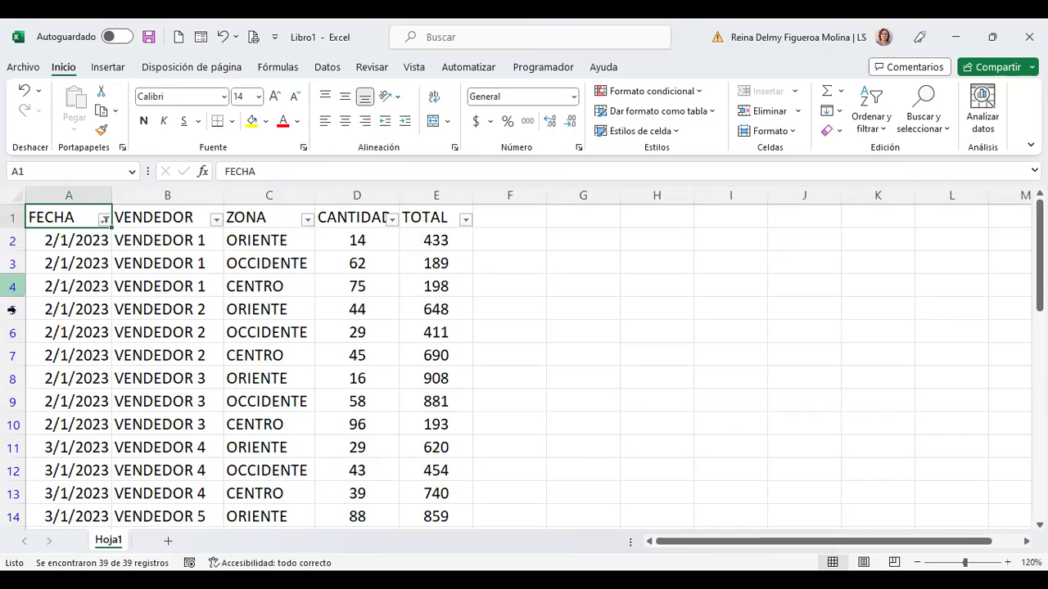
Show FECHA's Filtros de fecha submenu and launch the custom date filter dialog.
{"action": "left_click", "coordinate": [103, 218]}
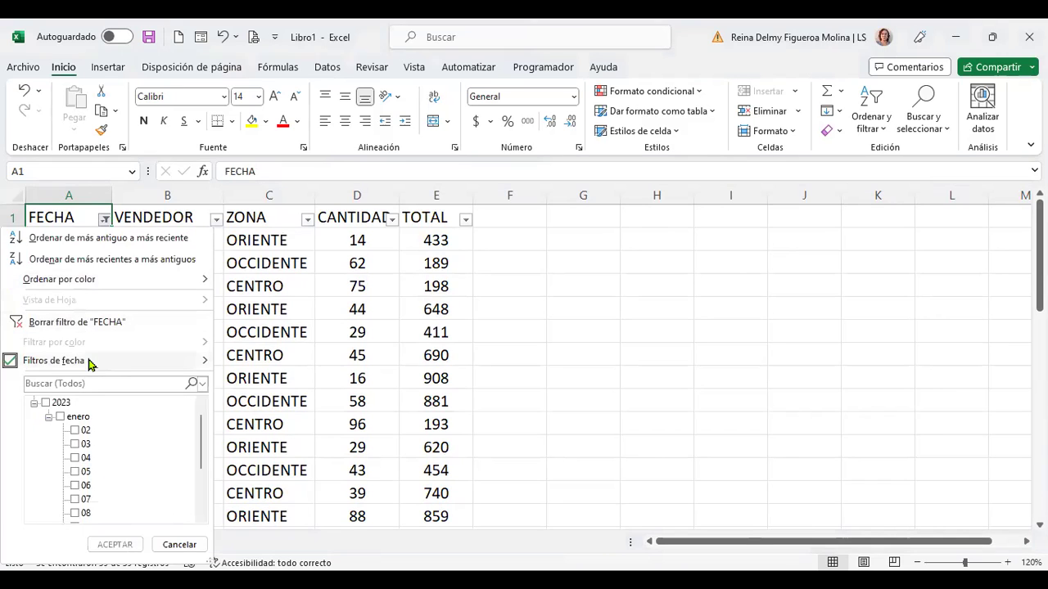
{"action": "mouse_move", "coordinate": [90, 363]}
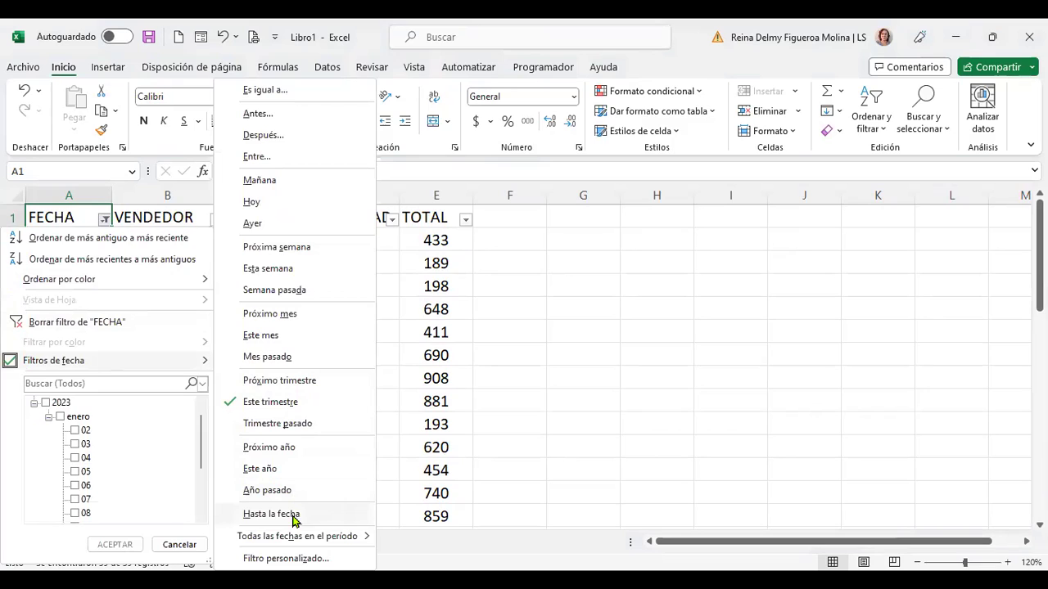
{"action": "mouse_move", "coordinate": [309, 546]}
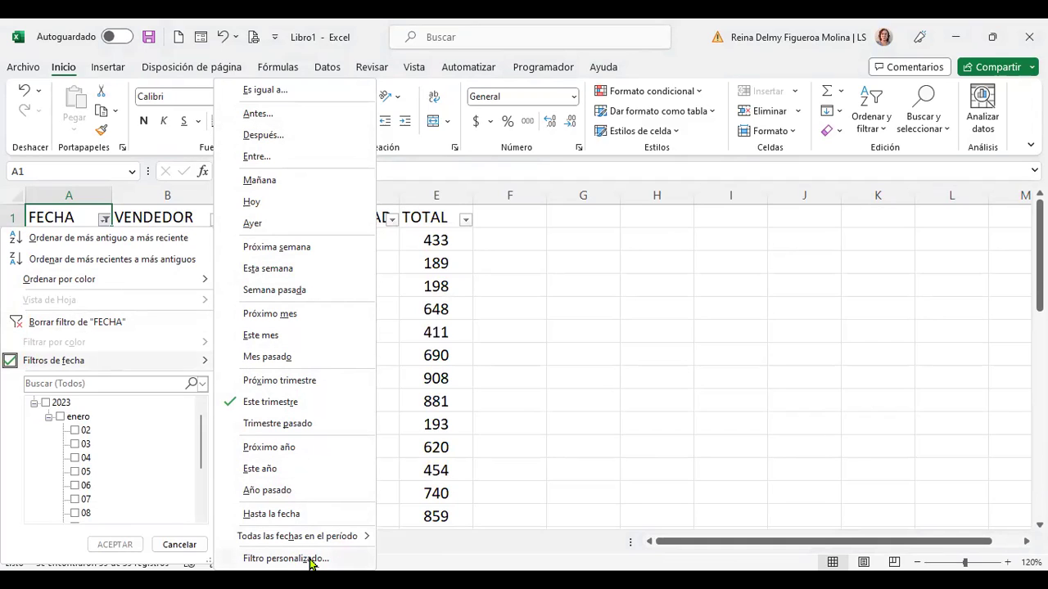
{"action": "key", "text": "f"}
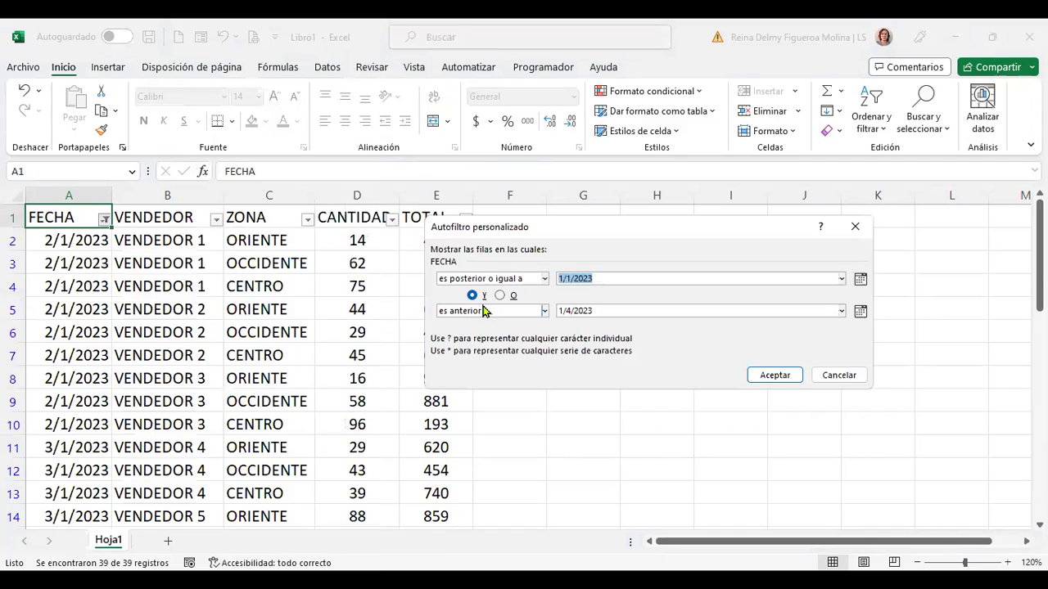
Apply a custom FECHA filter for dates on or after 1/1/2023 and before 1/4/2023.
{"action": "left_click", "coordinate": [546, 281]}
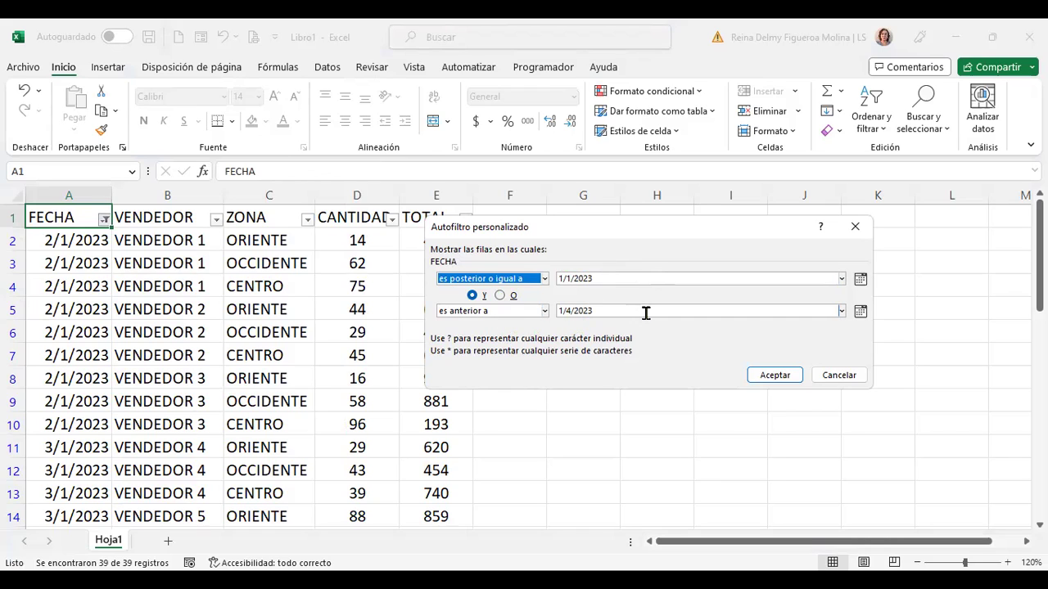
{"action": "left_click", "coordinate": [791, 376]}
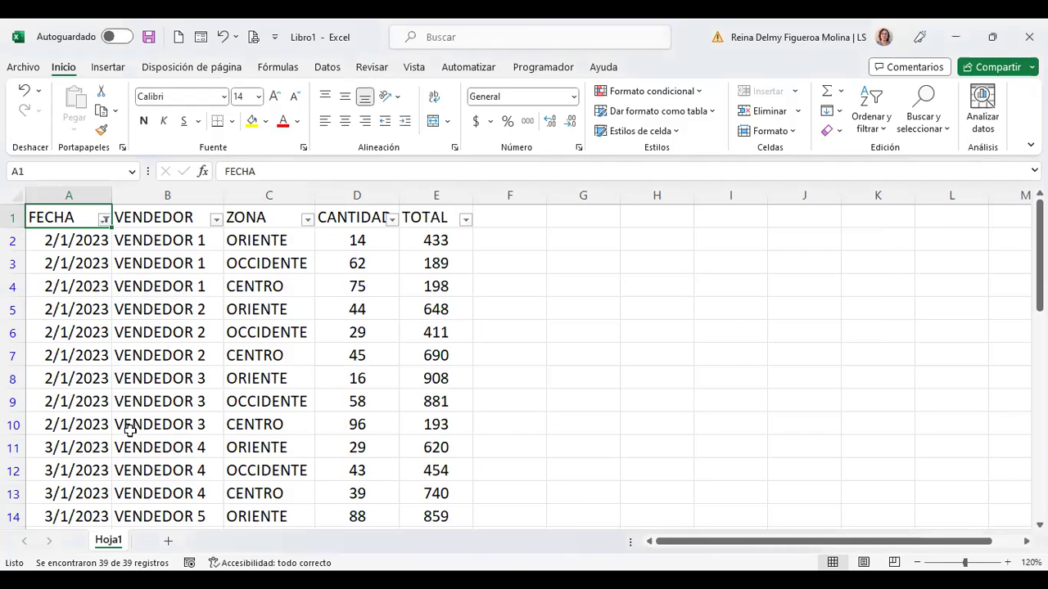
Check the last date in A40, then clear the FECHA column's date filter so all rows return.
{"action": "scroll", "coordinate": [59, 421], "scroll_direction": "down", "scroll_amount": 5}
{"action": "scroll", "coordinate": [59, 422], "scroll_direction": "down", "scroll_amount": 4}
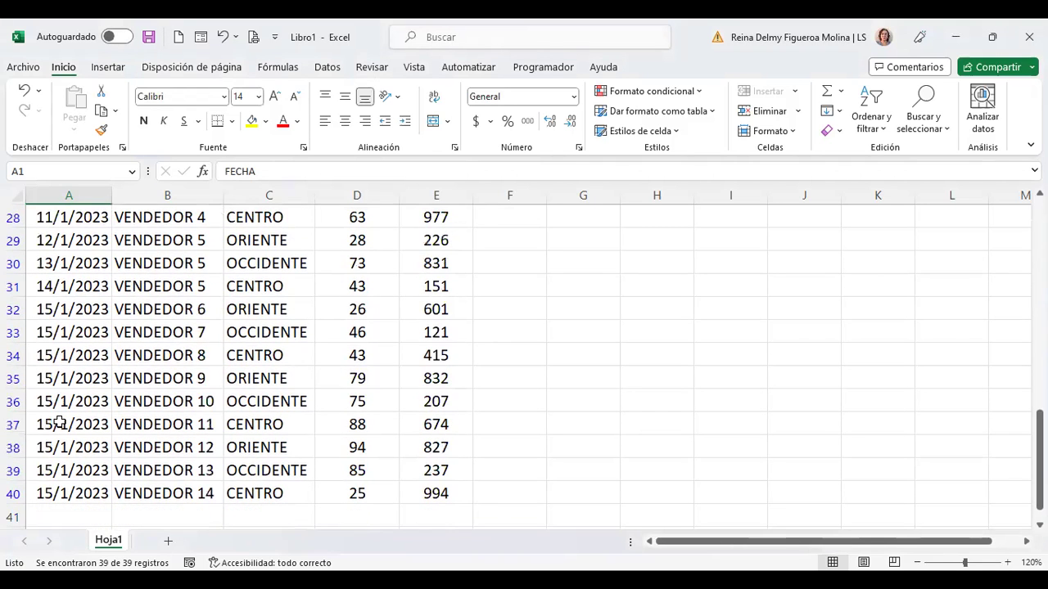
{"action": "scroll", "coordinate": [77, 418], "scroll_direction": "down", "scroll_amount": 2}
{"action": "left_click", "coordinate": [80, 352]}
{"action": "scroll", "coordinate": [215, 415], "scroll_direction": "up", "scroll_amount": 6}
{"action": "scroll", "coordinate": [215, 415], "scroll_direction": "up", "scroll_amount": 5}
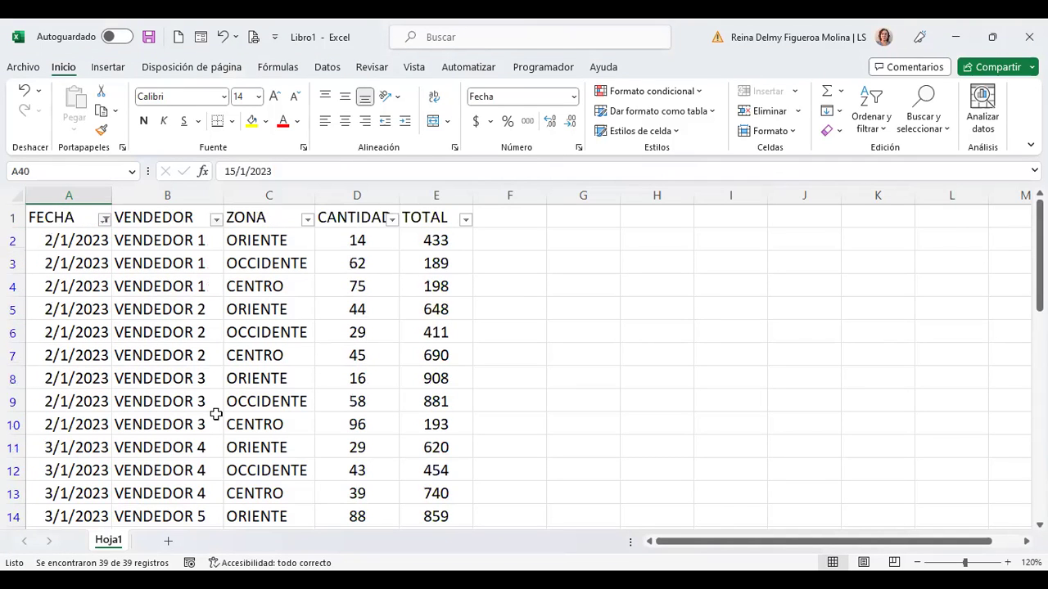
{"action": "left_click", "coordinate": [104, 222]}
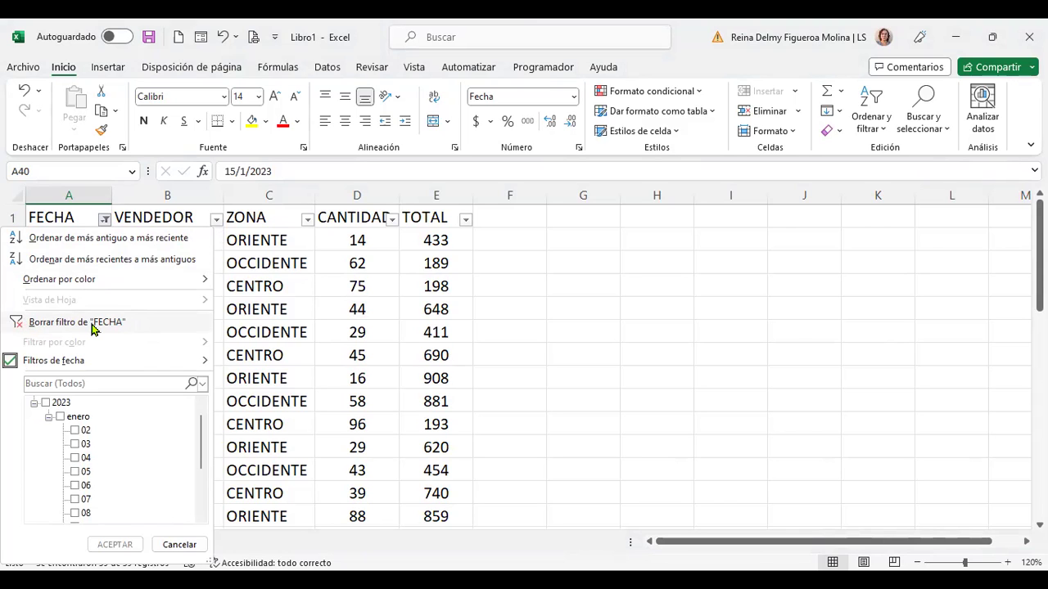
{"action": "left_click", "coordinate": [93, 324]}
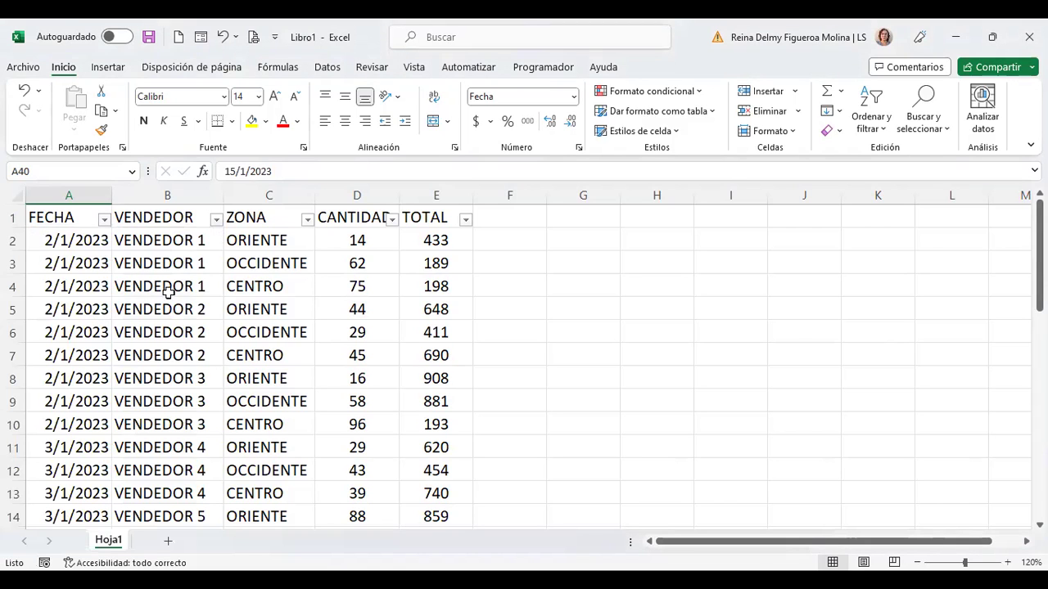
Filter the VENDEDOR column to show only VENDEDOR 1 rows.
{"action": "left_click", "coordinate": [173, 217]}
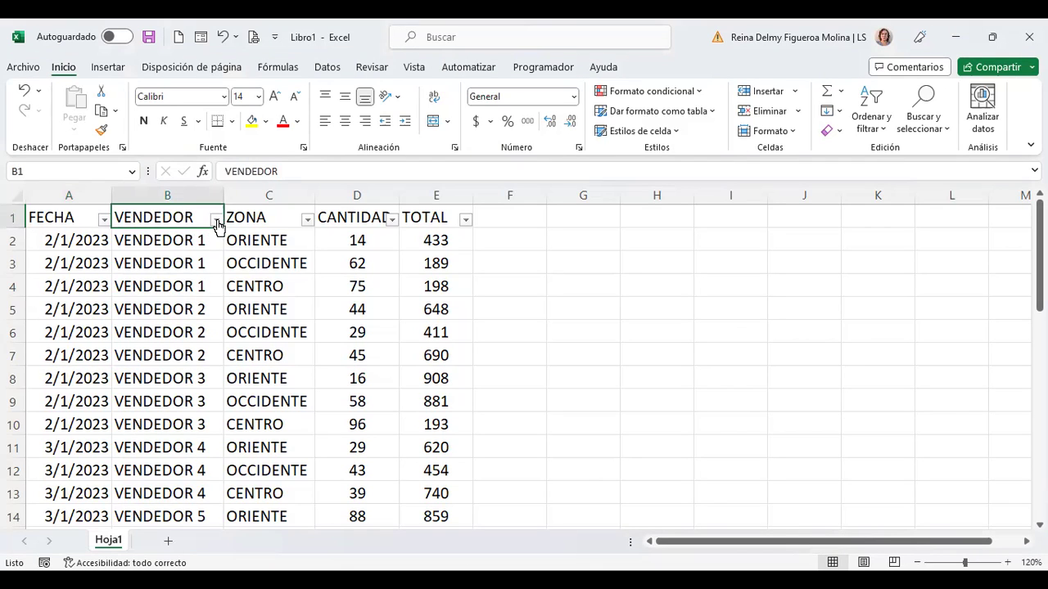
{"action": "left_click", "coordinate": [216, 221]}
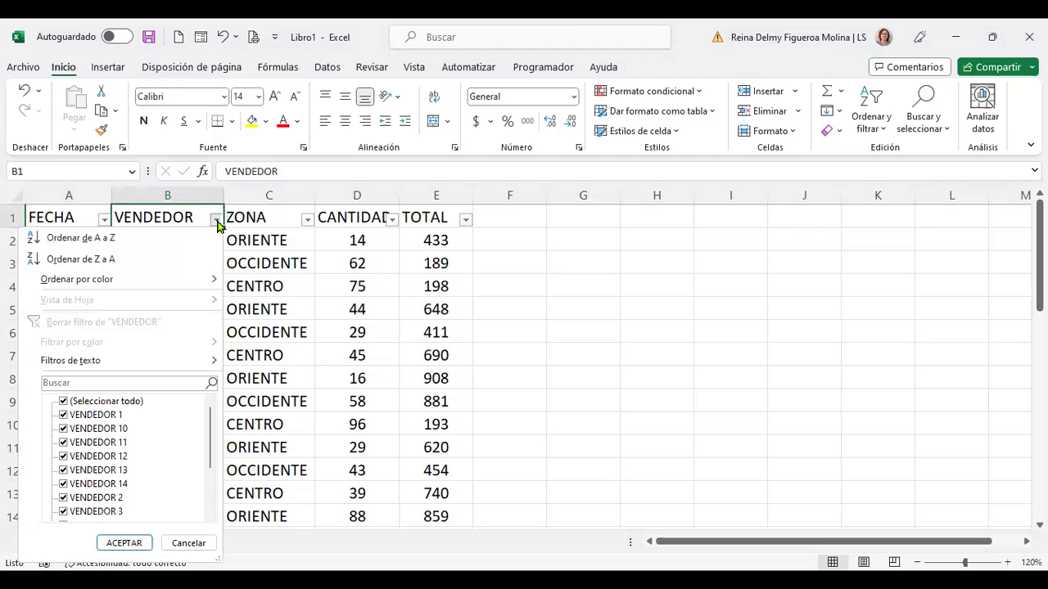
{"action": "scroll", "coordinate": [141, 451], "scroll_direction": "down", "scroll_amount": 2}
{"action": "scroll", "coordinate": [141, 485], "scroll_direction": "up", "scroll_amount": 2}
{"action": "left_click", "coordinate": [63, 403]}
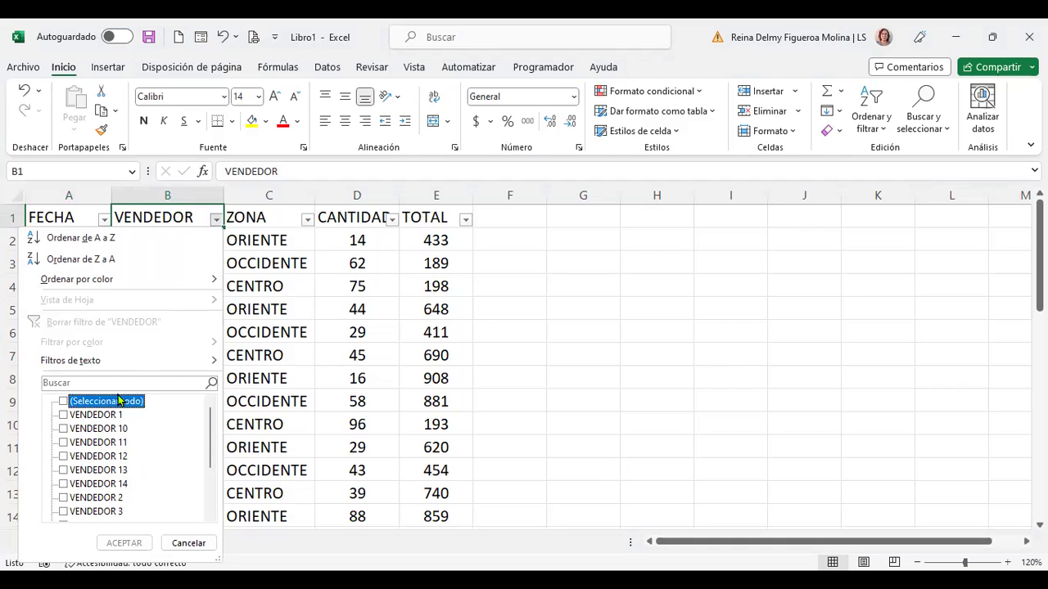
{"action": "left_click", "coordinate": [64, 416]}
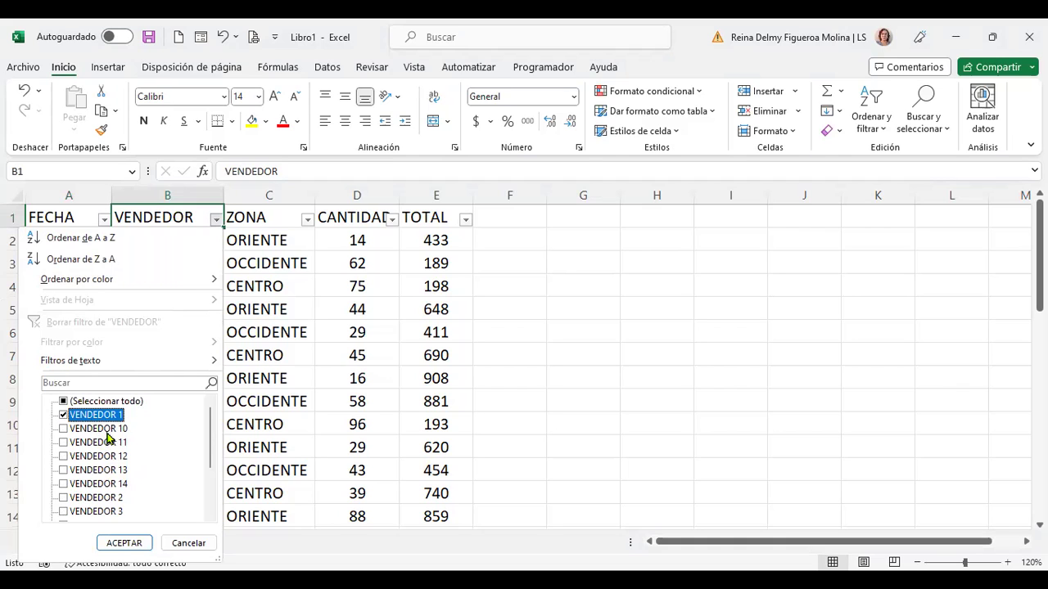
{"action": "left_click", "coordinate": [135, 543]}
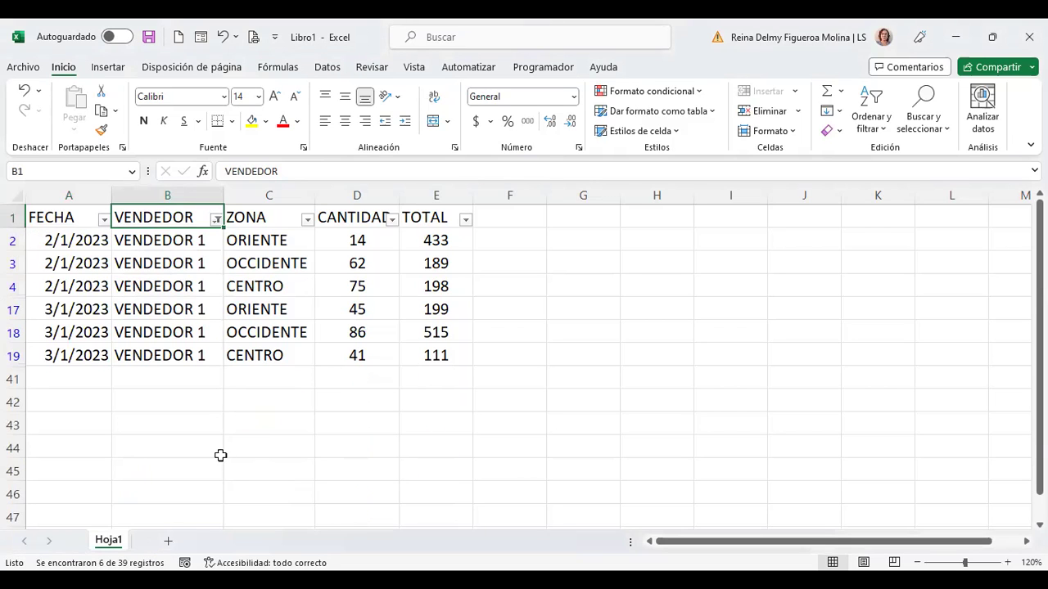
Widen the VENDEDOR filter to VENDEDOR 1 and VENDEDOR 2, leaving 12 of 39 records.
{"action": "left_click", "coordinate": [216, 219]}
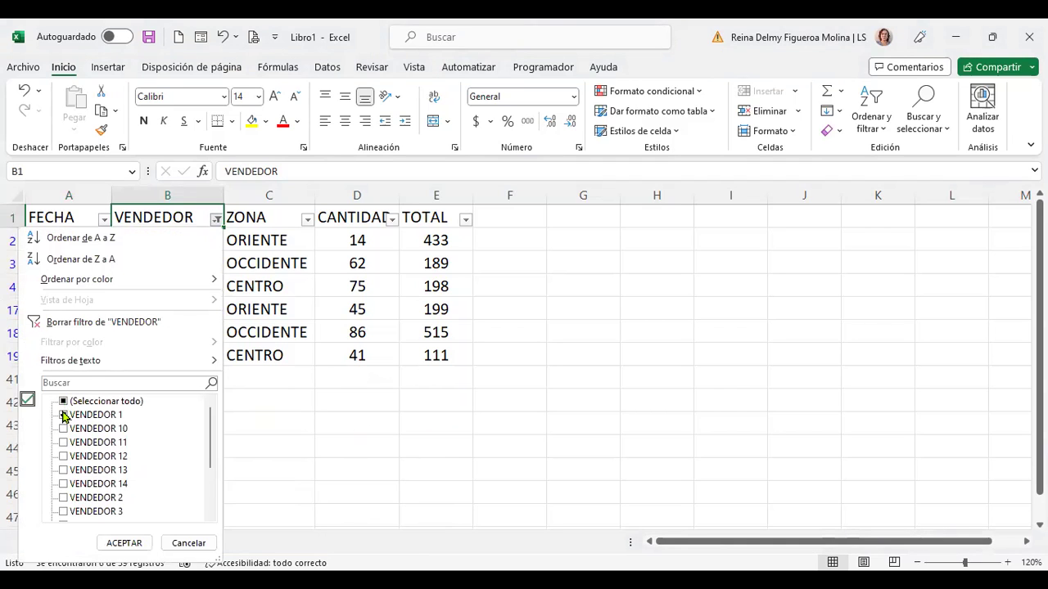
{"action": "left_click", "coordinate": [64, 416]}
{"action": "left_click", "coordinate": [64, 498]}
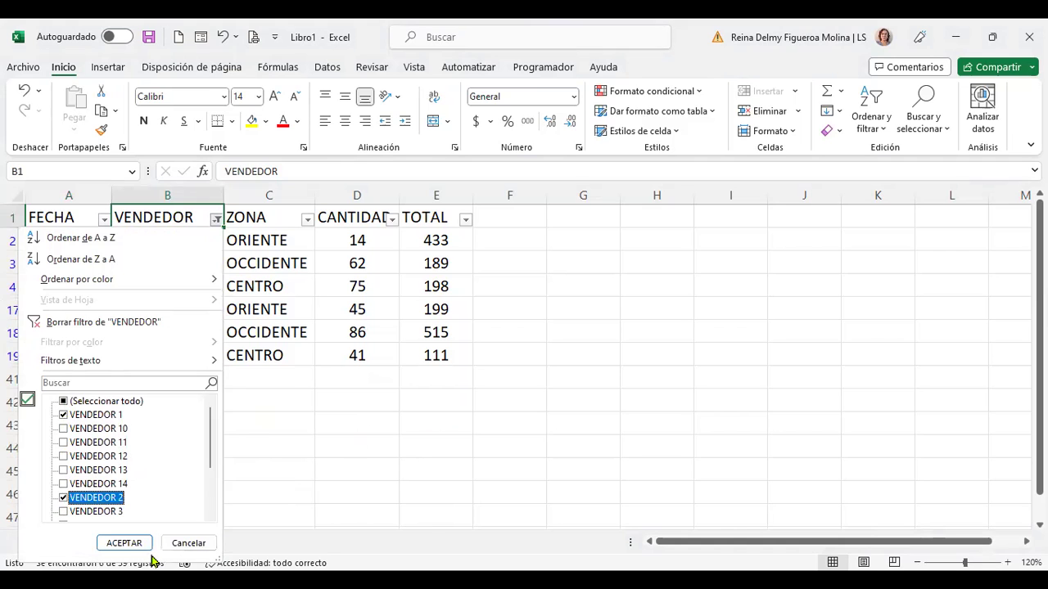
{"action": "left_click", "coordinate": [125, 544]}
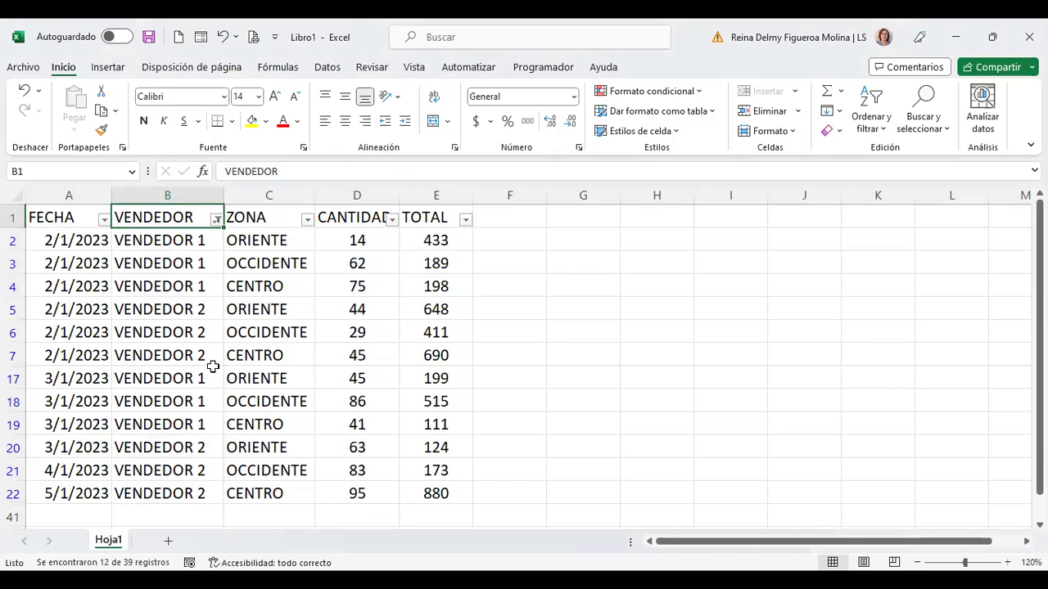
{"action": "scroll", "coordinate": [208, 491], "scroll_direction": "down", "scroll_amount": 1}
{"action": "scroll", "coordinate": [201, 376], "scroll_direction": "up", "scroll_amount": 1}
Filter the ZONA column to ORIENTE only, cutting the table to 4 records.
{"action": "left_click", "coordinate": [307, 220]}
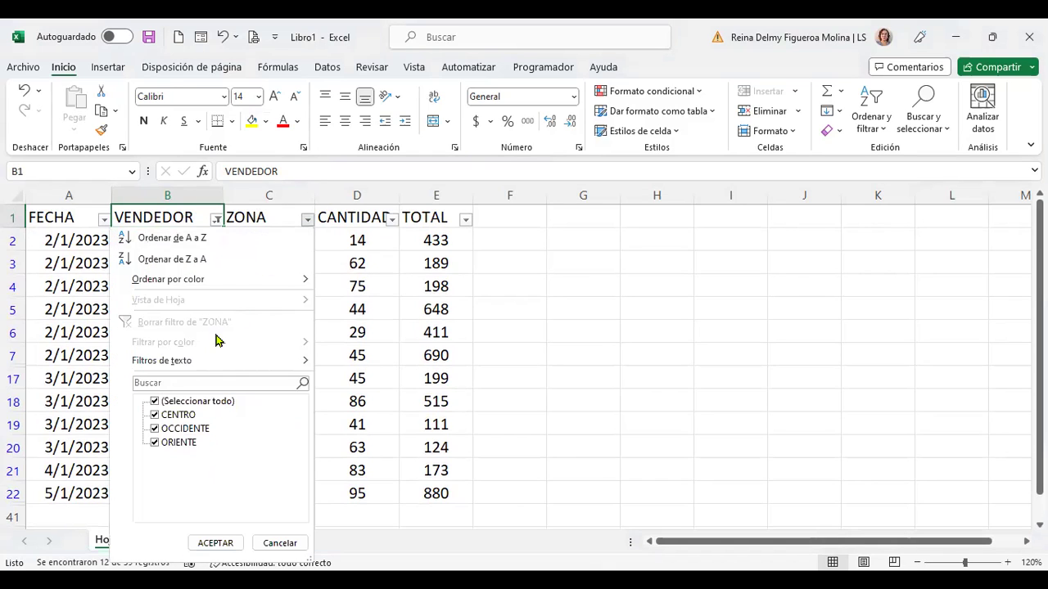
{"action": "left_click", "coordinate": [155, 402]}
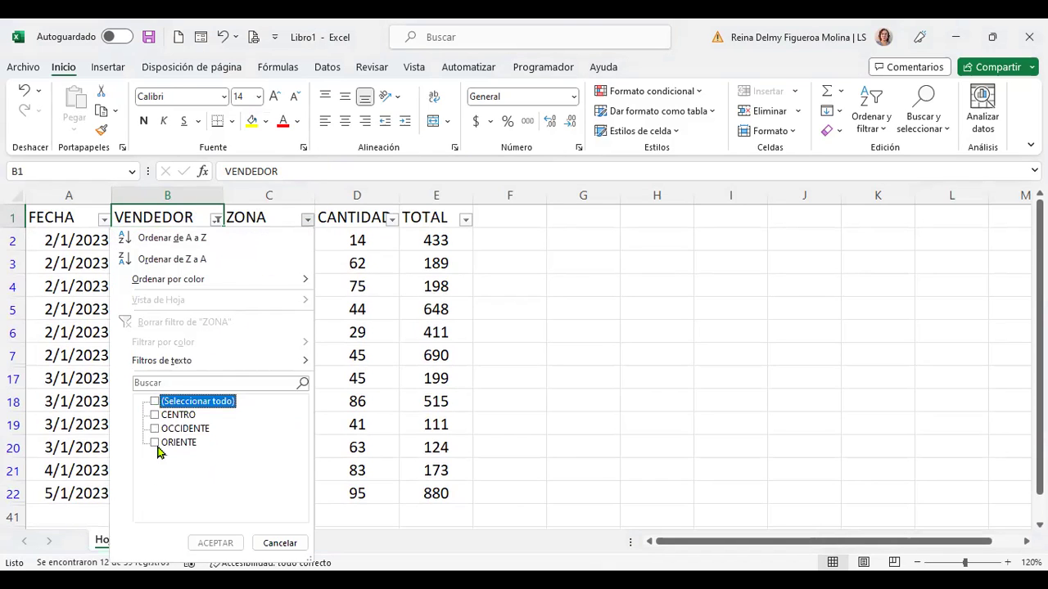
{"action": "left_click", "coordinate": [155, 443]}
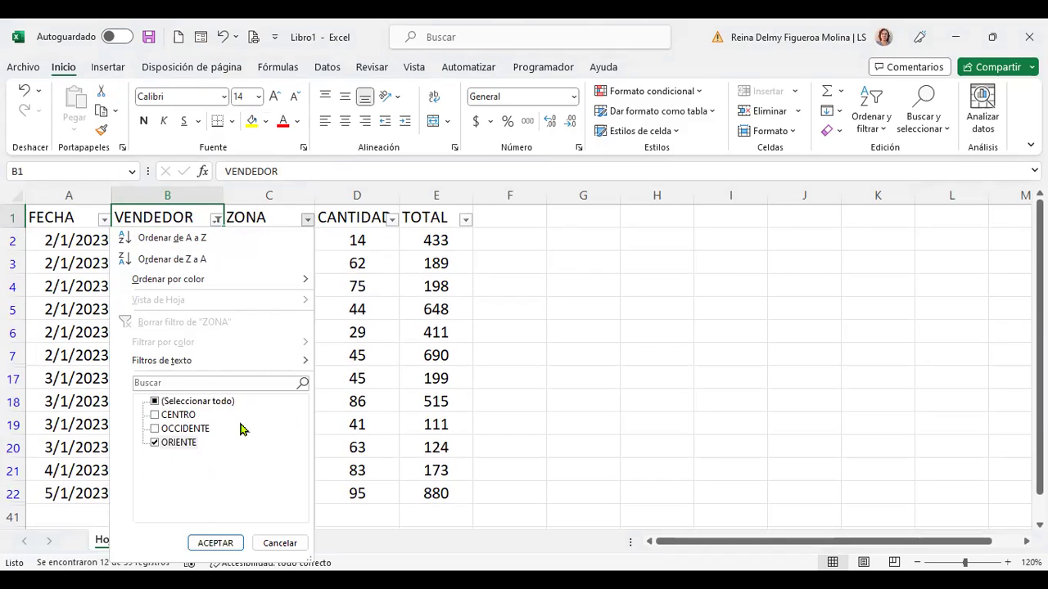
{"action": "left_click", "coordinate": [216, 544]}
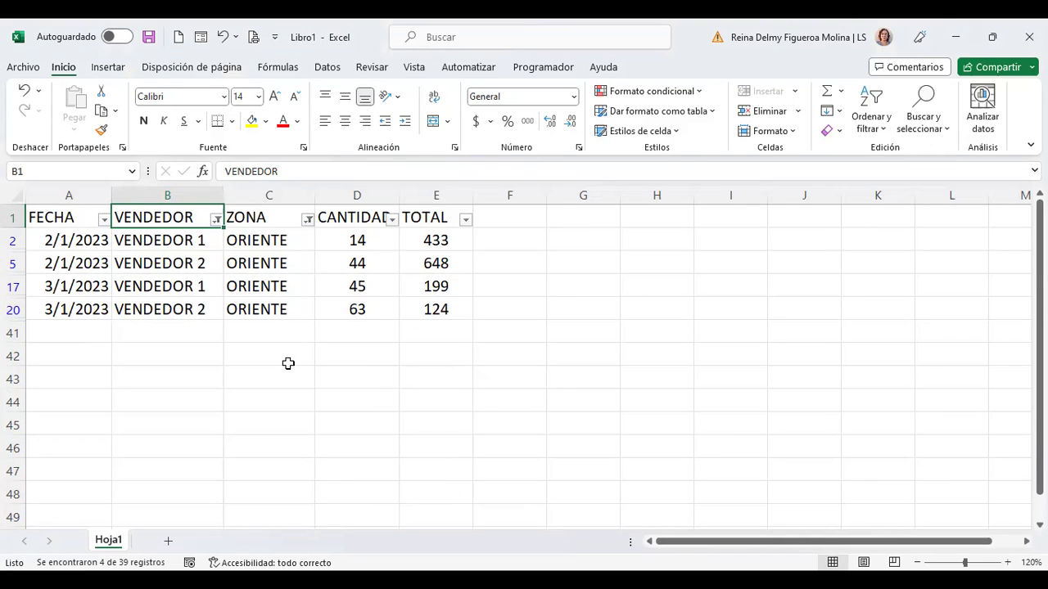
Clear the ZONA and VENDEDOR filters so every row shows again.
{"action": "left_click", "coordinate": [307, 220]}
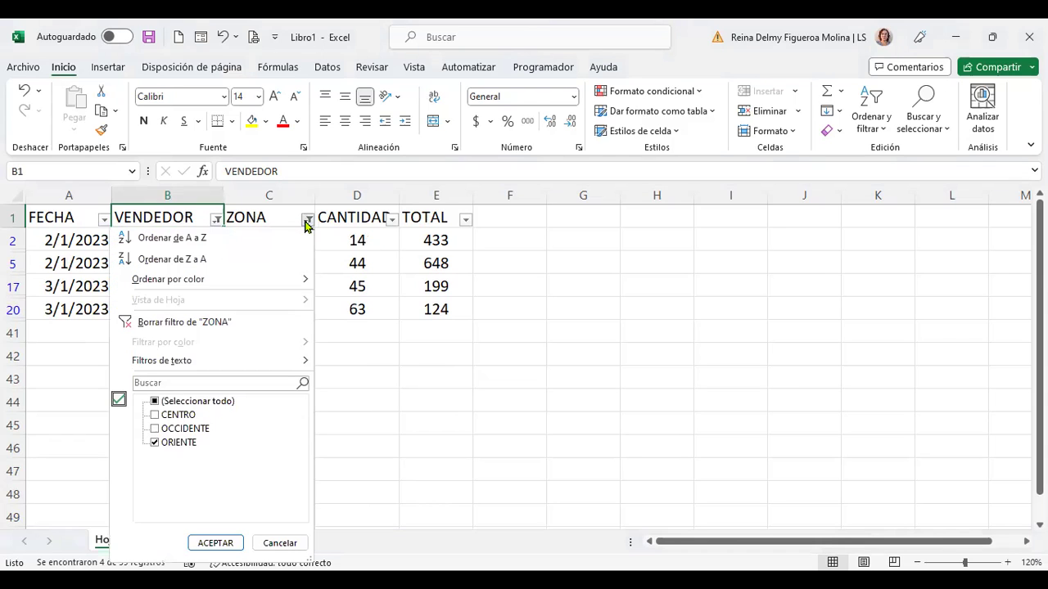
{"action": "left_click", "coordinate": [229, 326]}
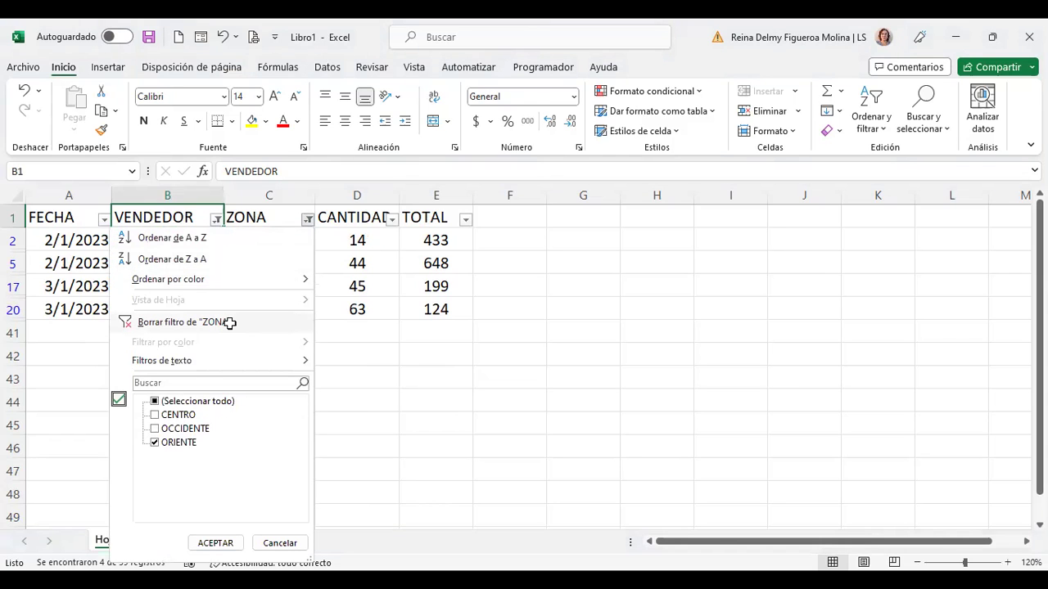
{"action": "left_click", "coordinate": [217, 220]}
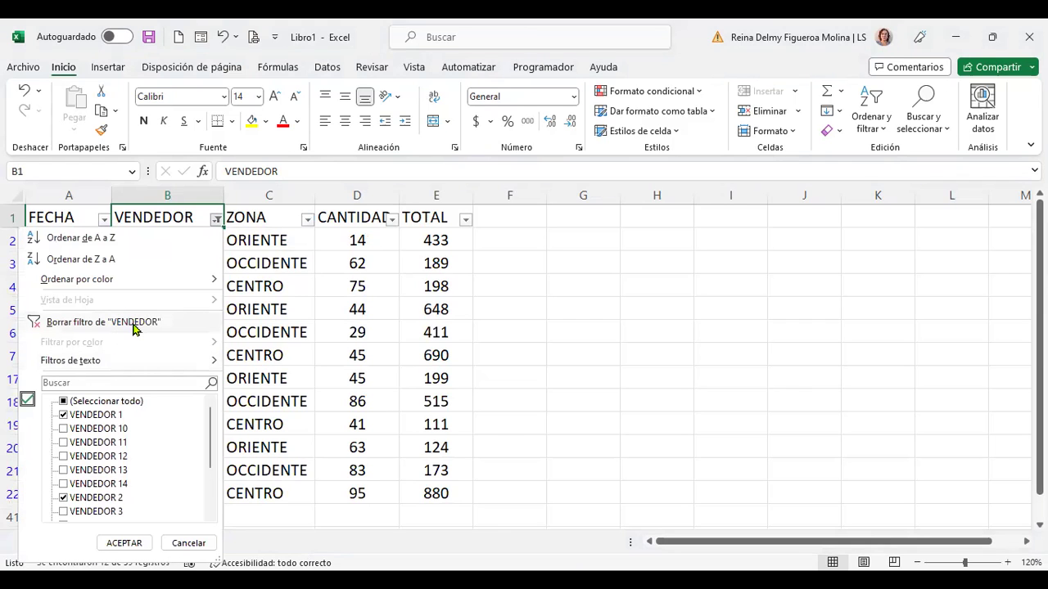
{"action": "left_click", "coordinate": [135, 326]}
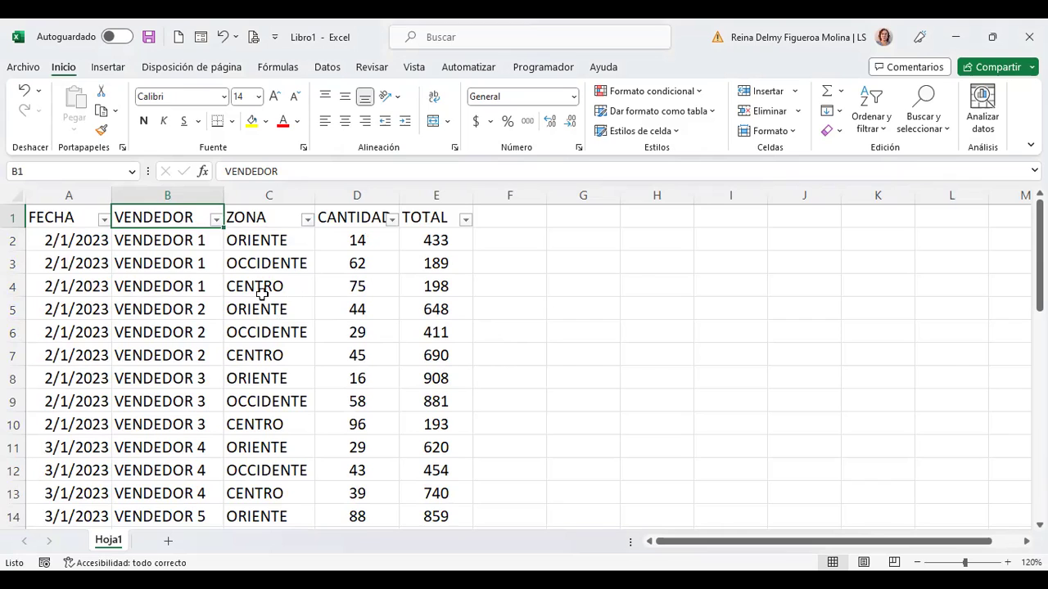
Look over the VENDEDOR and FECHA filter menus without changing anything.
{"action": "left_click", "coordinate": [216, 219]}
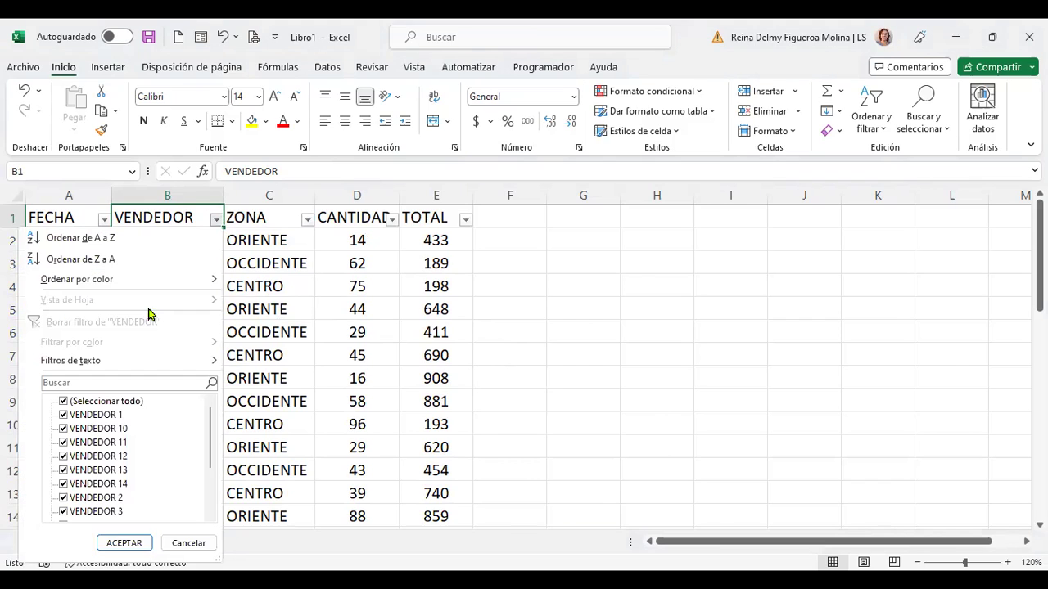
{"action": "mouse_move", "coordinate": [101, 362]}
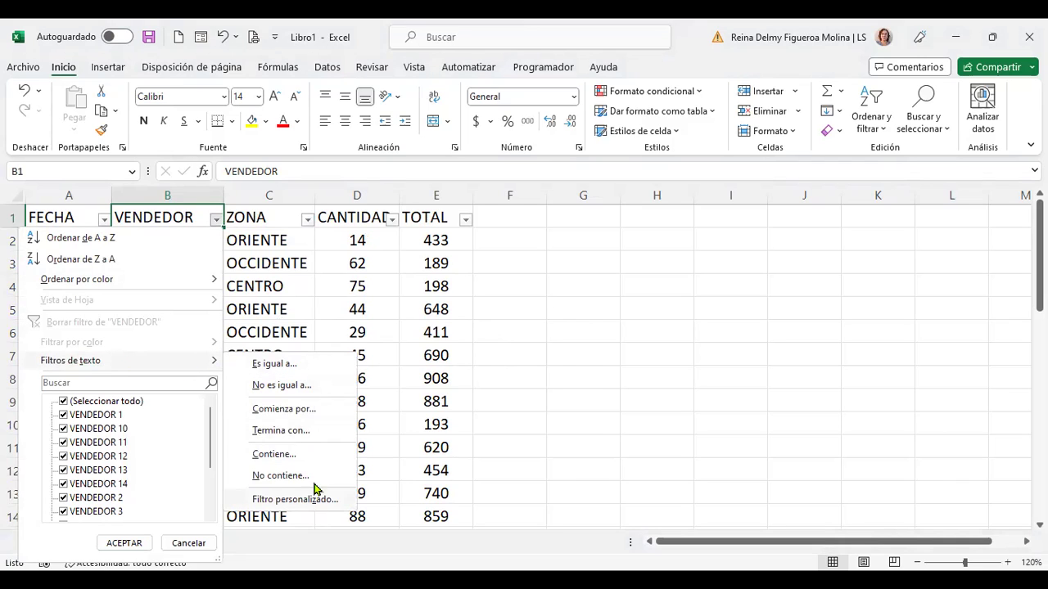
{"action": "left_click", "coordinate": [340, 278]}
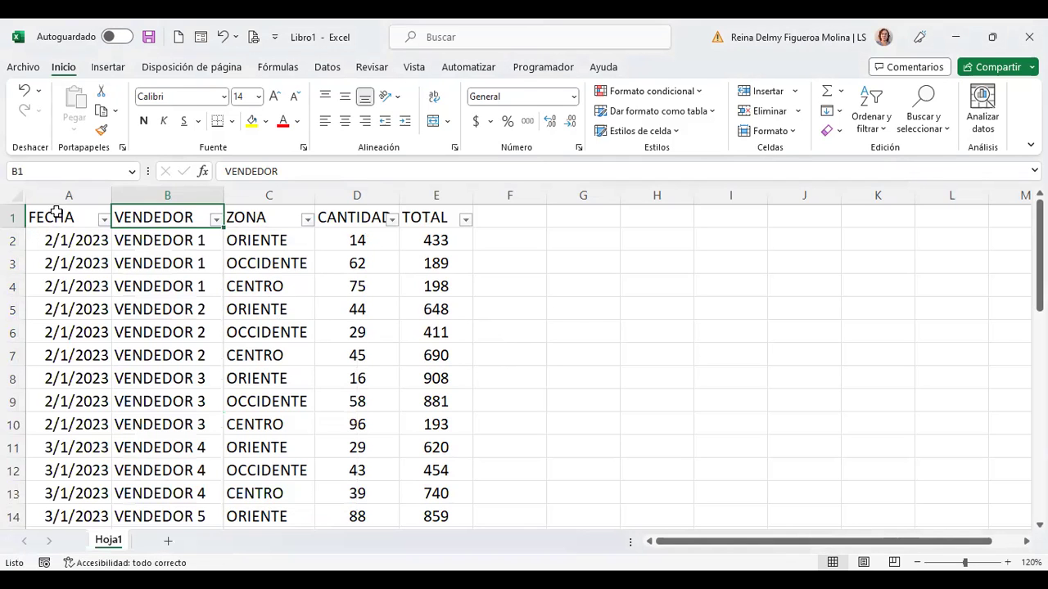
{"action": "left_click", "coordinate": [64, 218]}
{"action": "left_click", "coordinate": [104, 221]}
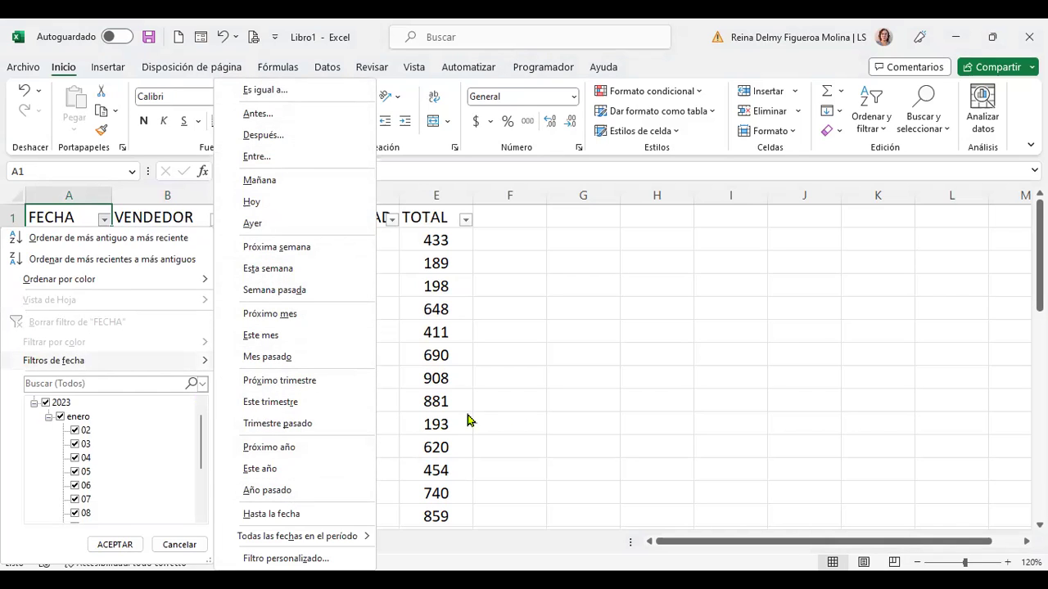
{"action": "left_click", "coordinate": [517, 414]}
Bring up the Filtros de texto conditions for the VENDEDOR column.
{"action": "left_click", "coordinate": [171, 217]}
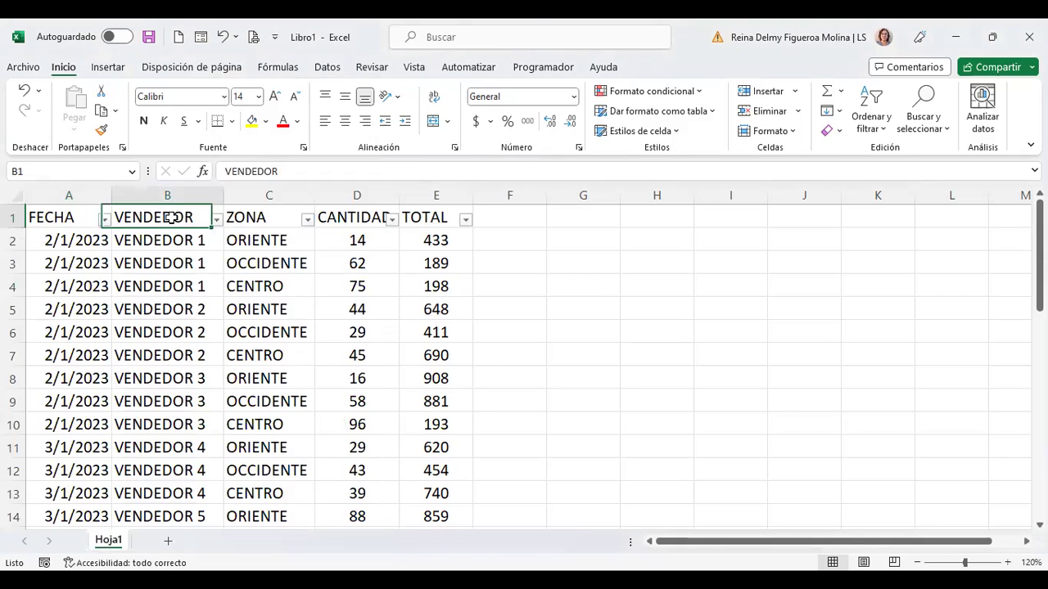
{"action": "left_click", "coordinate": [217, 220]}
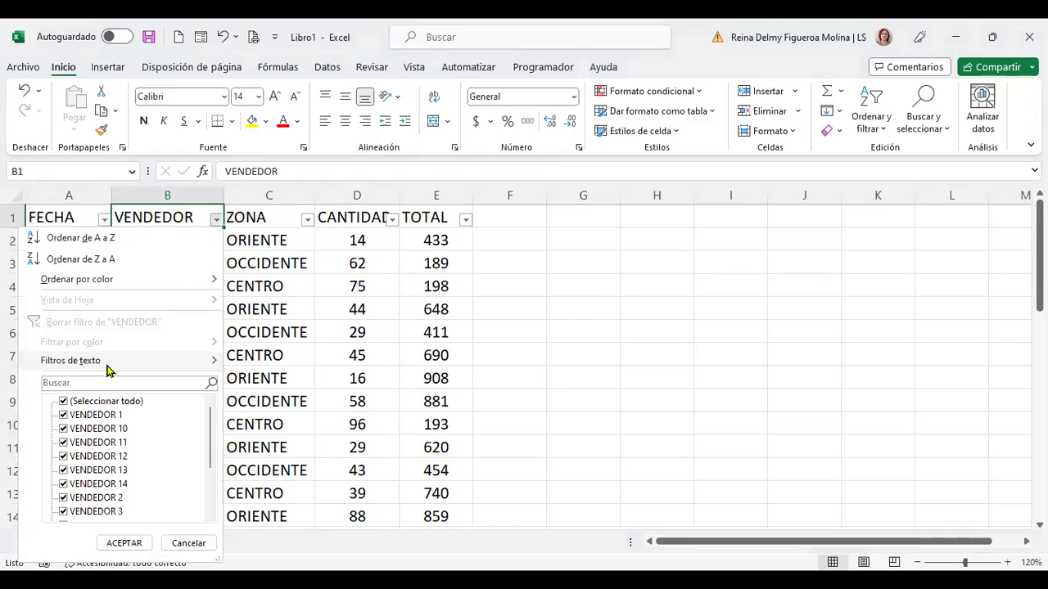
{"action": "mouse_move", "coordinate": [108, 365]}
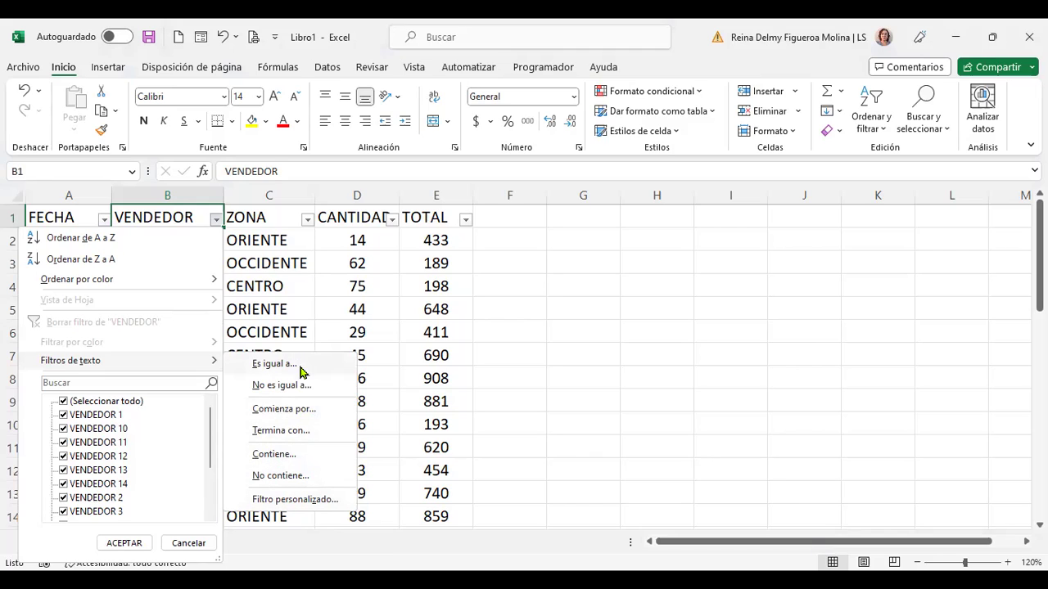
Apply a VENDEDOR 'es igual a' 1 filter, see it match 0 of 39 rows, then clear it.
{"action": "left_click", "coordinate": [292, 499]}
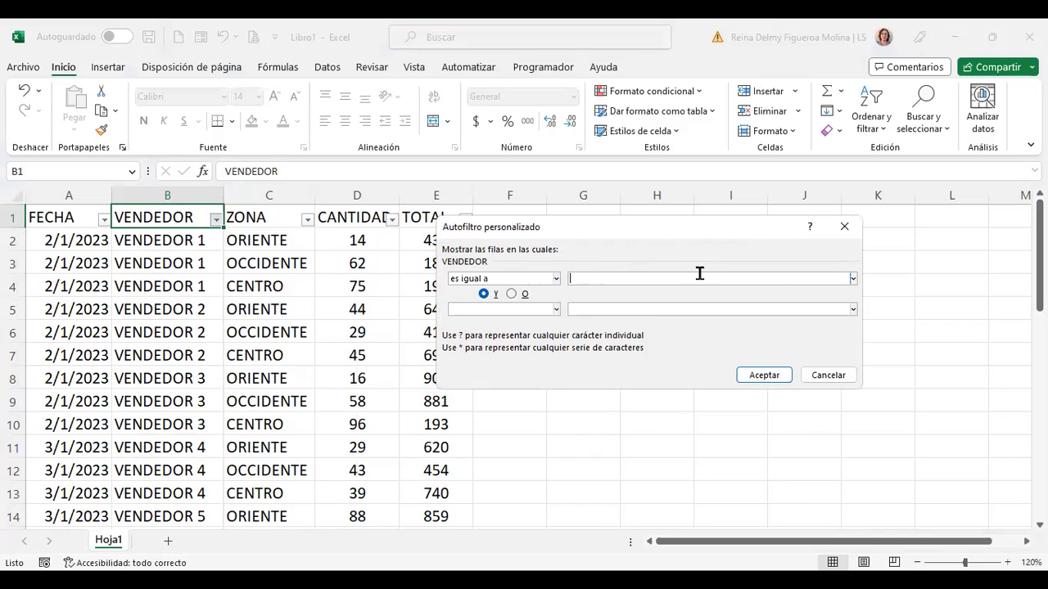
{"action": "type", "text": "1"}
{"action": "left_click", "coordinate": [765, 376]}
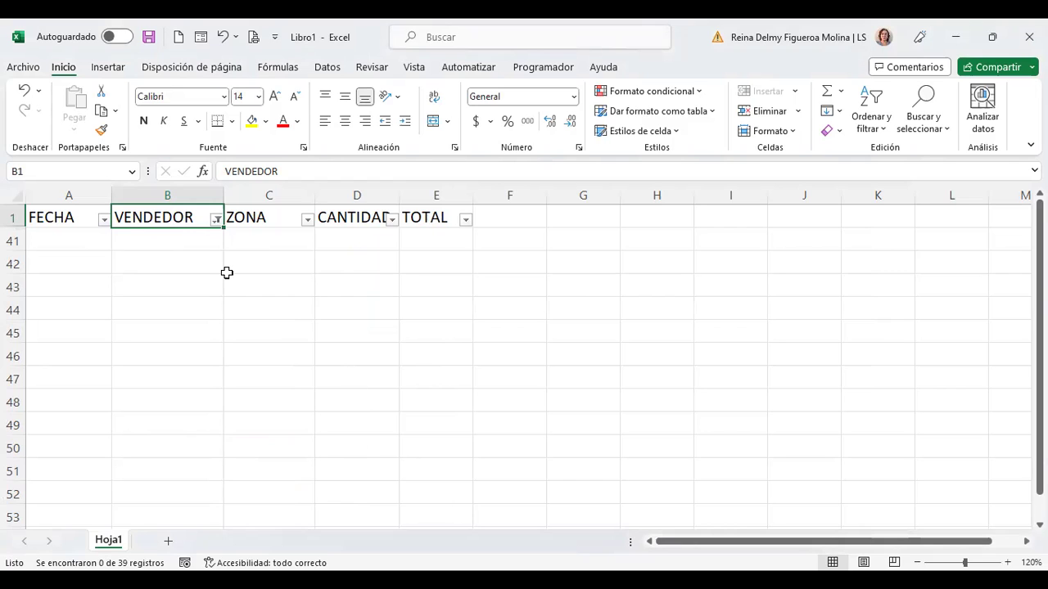
{"action": "left_click", "coordinate": [215, 219]}
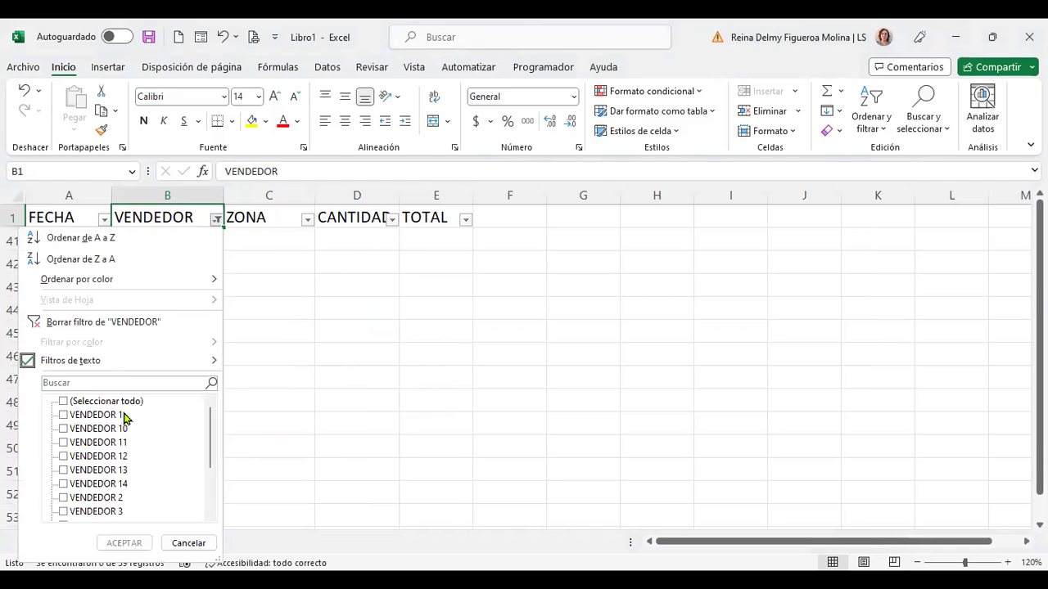
{"action": "left_click", "coordinate": [119, 323]}
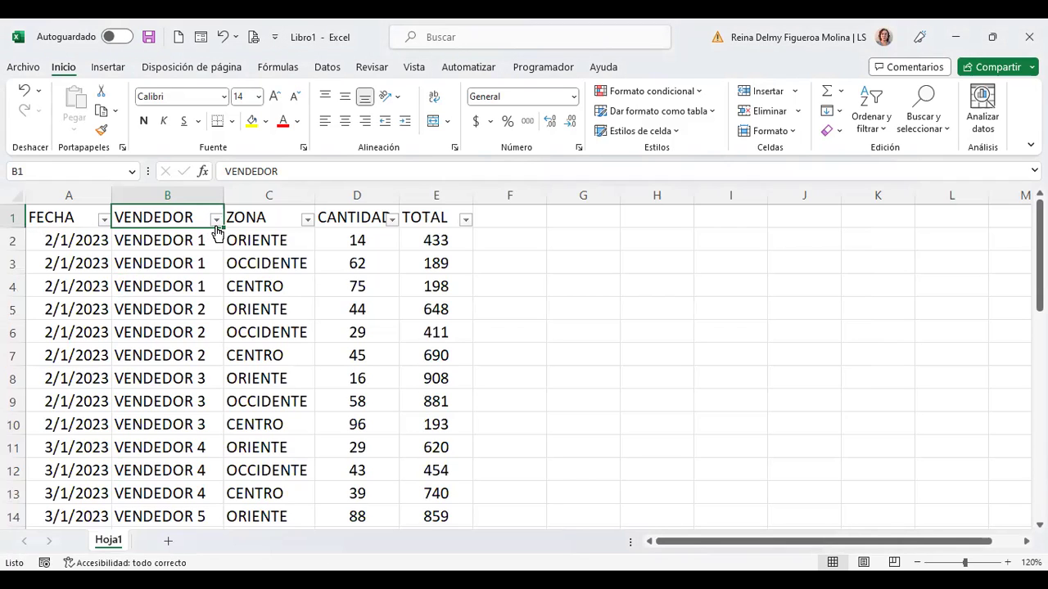
Filter VENDEDOR with 'termina con' 1, leaving 7 rows for VENDEDOR 1 and VENDEDOR 11.
{"action": "left_click", "coordinate": [215, 220]}
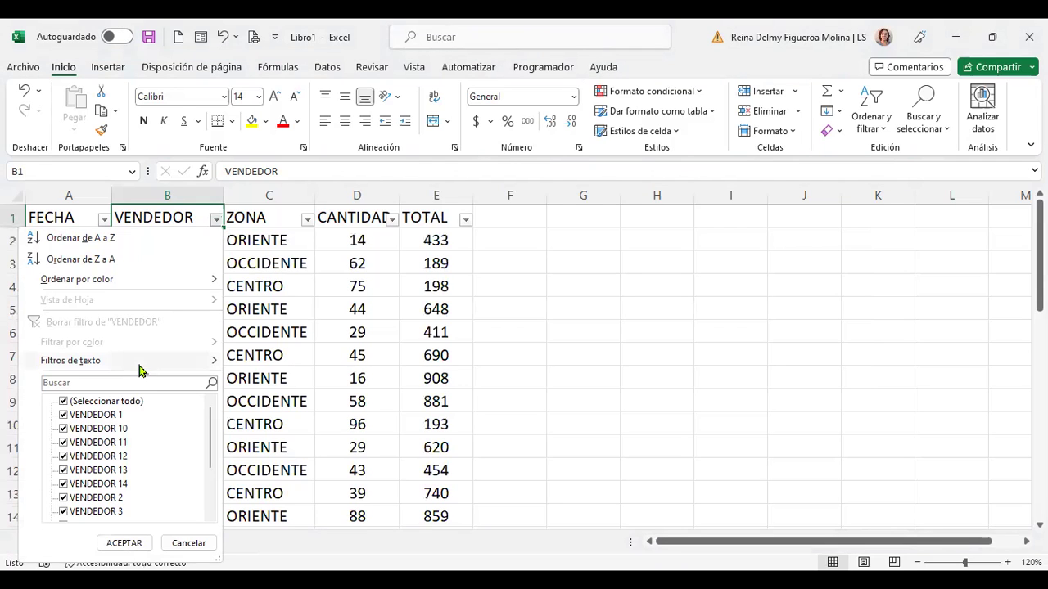
{"action": "mouse_move", "coordinate": [140, 365]}
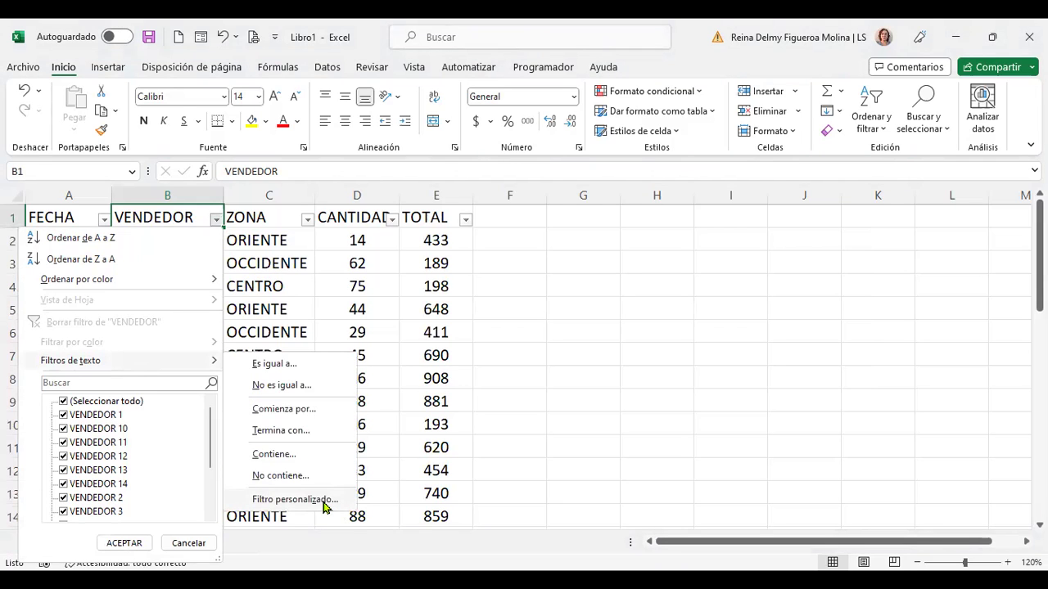
{"action": "left_click", "coordinate": [295, 499]}
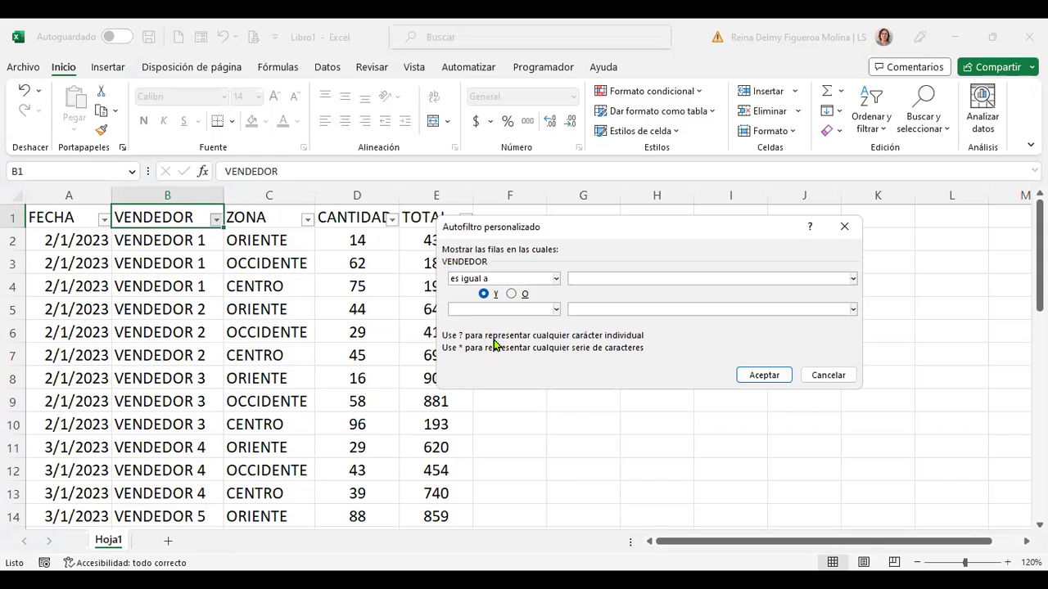
{"action": "key", "text": "t"}
{"action": "left_click", "coordinate": [616, 279]}
{"action": "type", "text": "1"}
{"action": "left_click", "coordinate": [766, 376]}
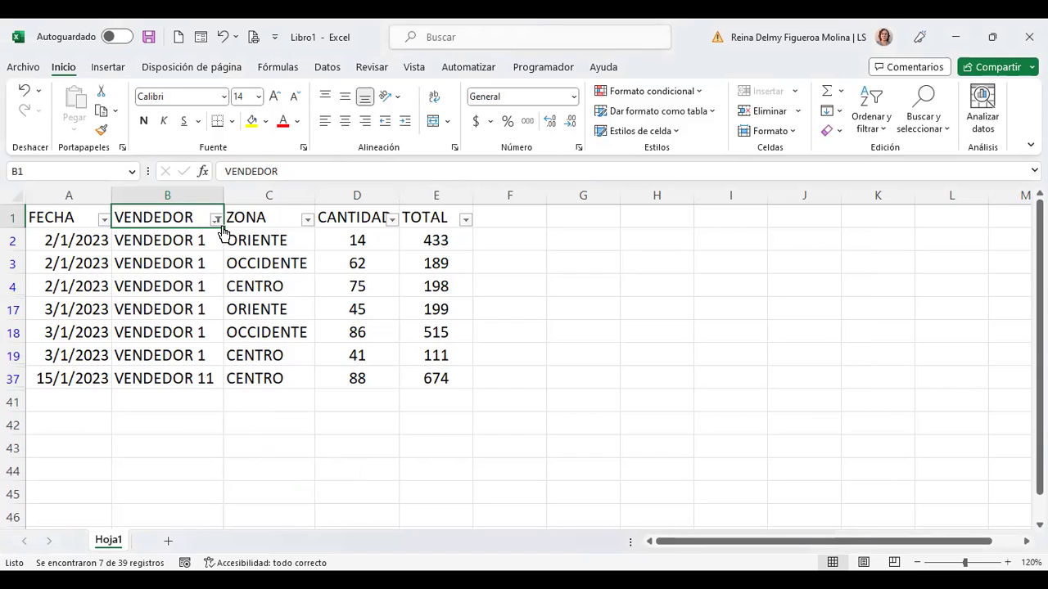
{"action": "mouse_move", "coordinate": [217, 220]}
{"action": "key", "text": "alt+Down"}
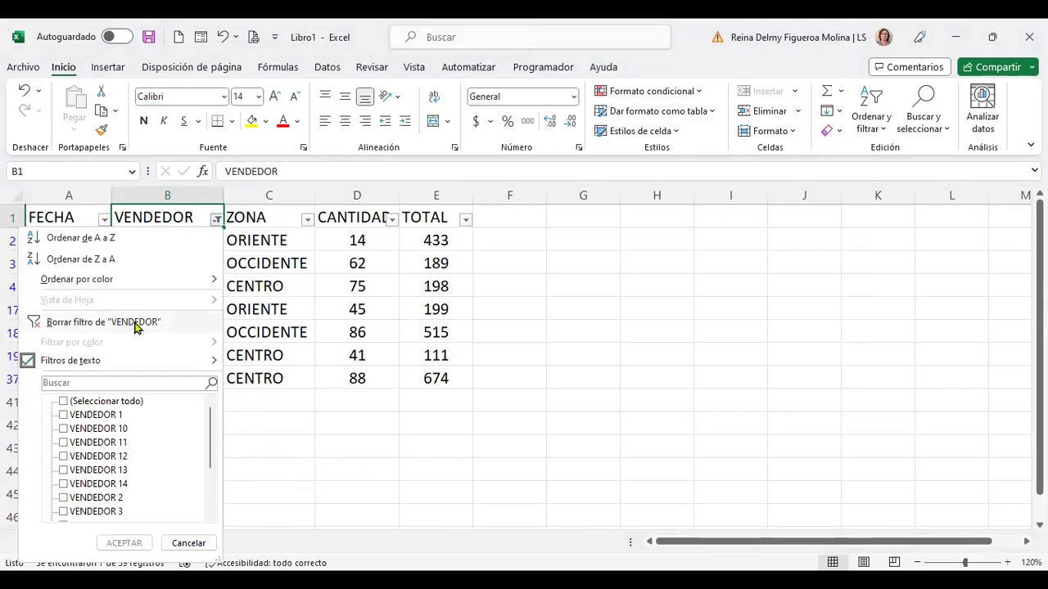
{"action": "left_click", "coordinate": [133, 321]}
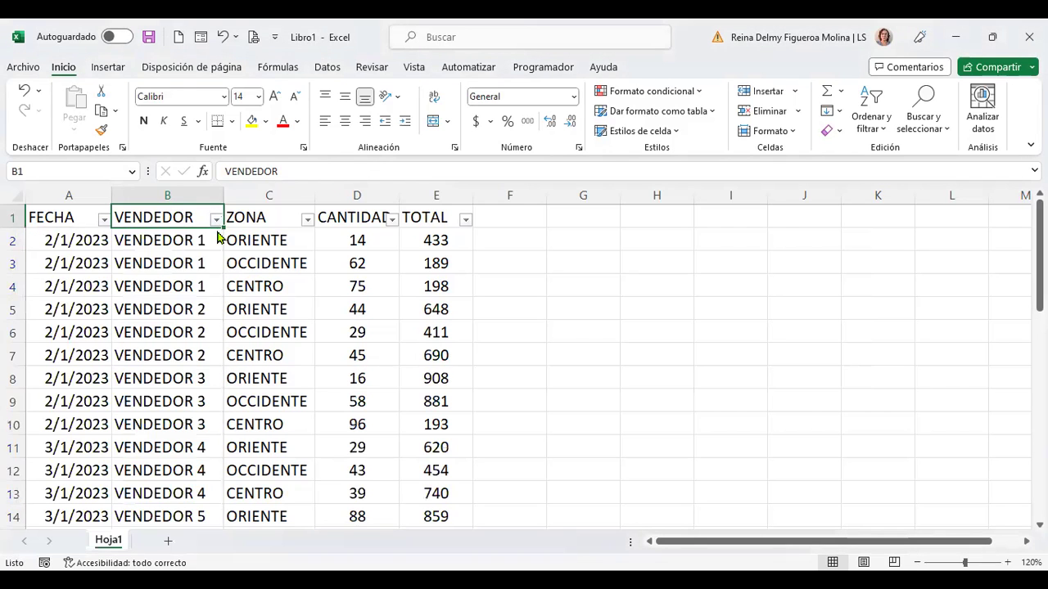
{"action": "left_click", "coordinate": [216, 220]}
{"action": "mouse_move", "coordinate": [129, 361]}
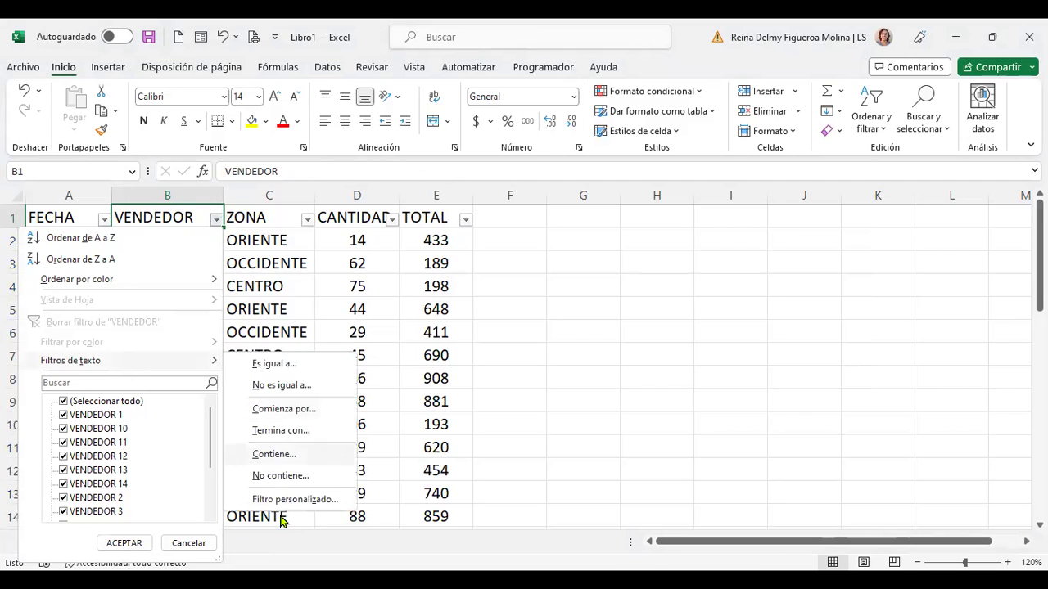
{"action": "left_click", "coordinate": [337, 501]}
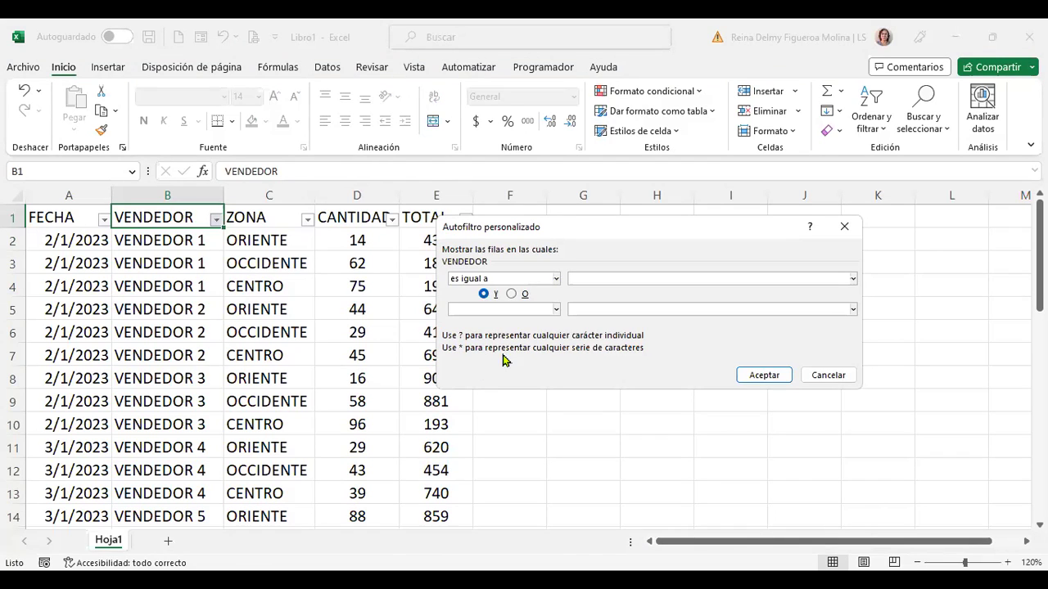
{"action": "left_click", "coordinate": [482, 374]}
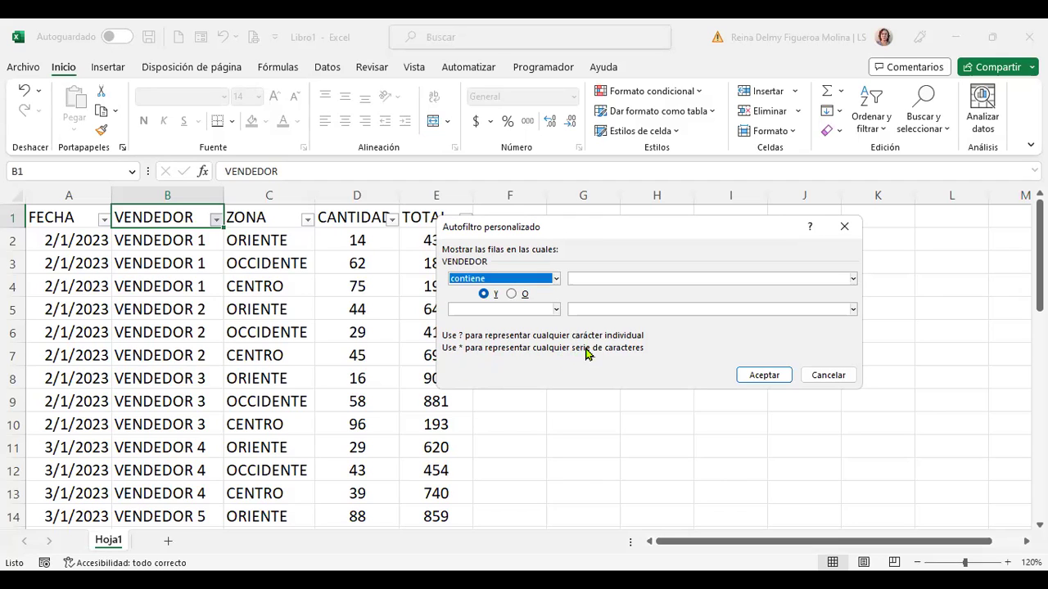
{"action": "left_click", "coordinate": [557, 311]}
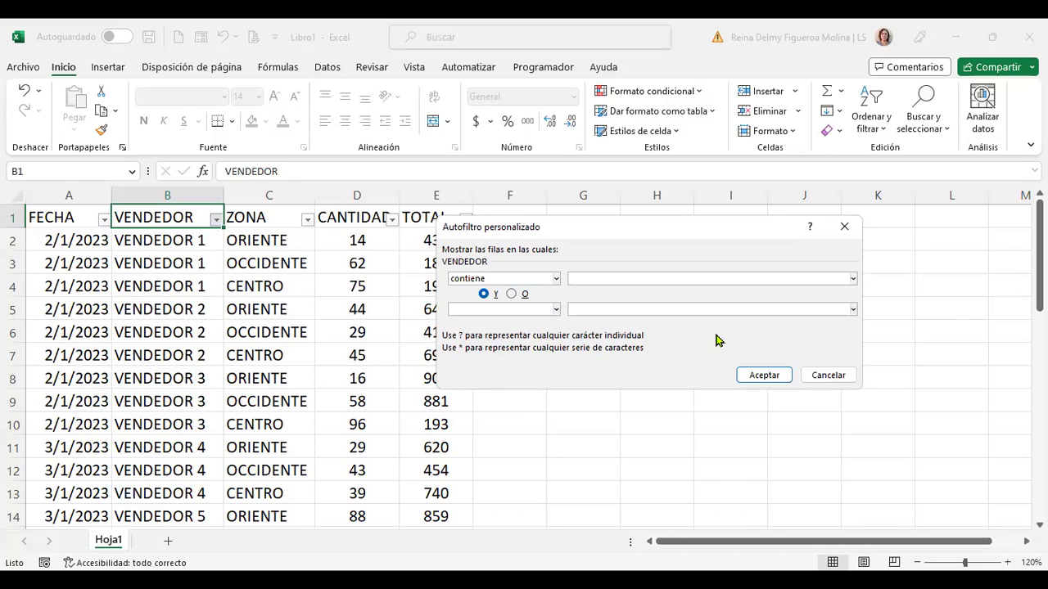
{"action": "left_click", "coordinate": [836, 376]}
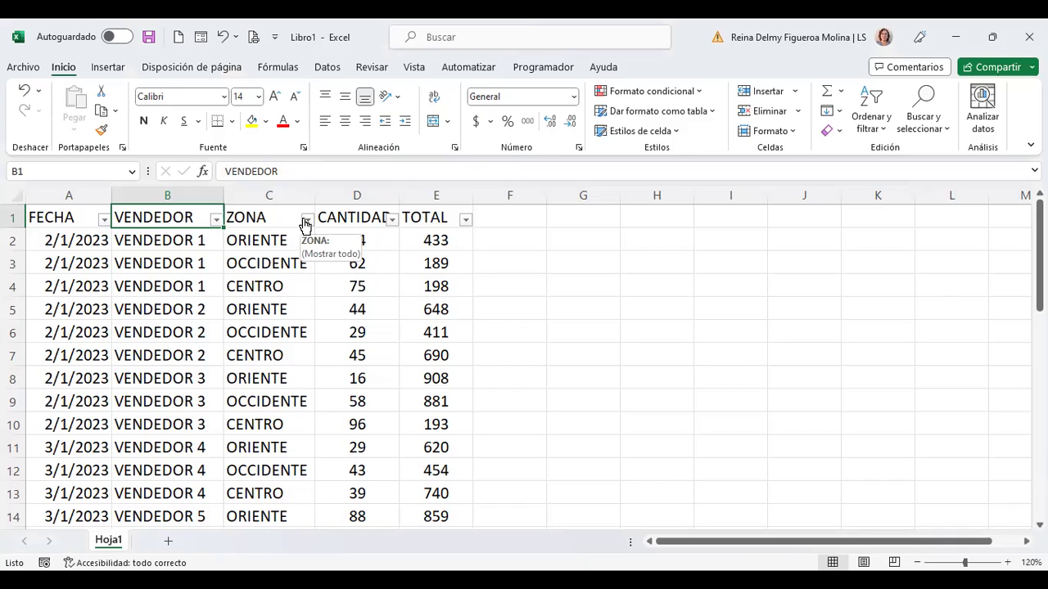
{"action": "left_click", "coordinate": [303, 224]}
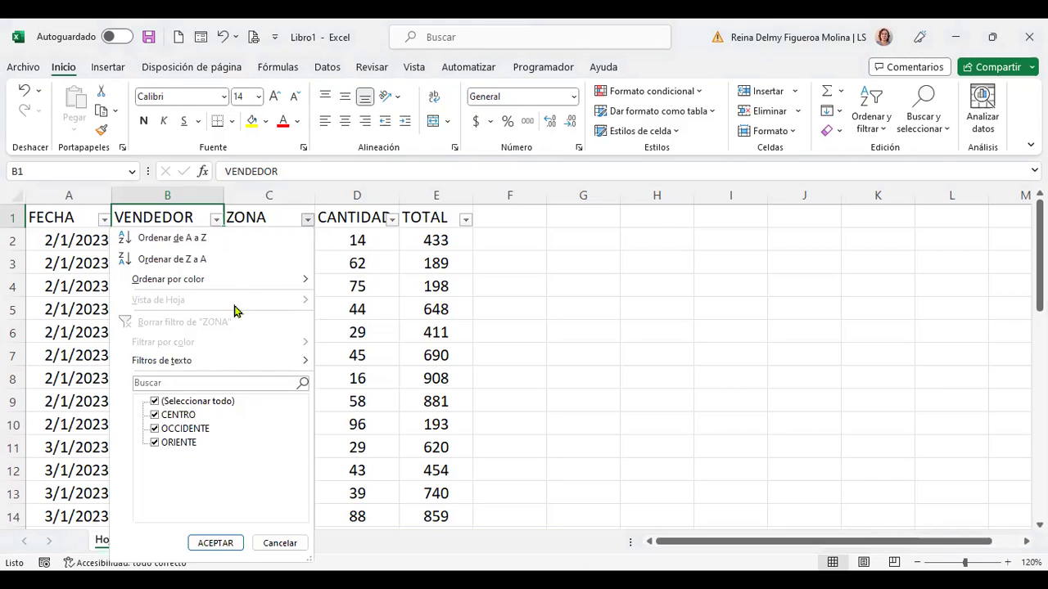
{"action": "left_click", "coordinate": [155, 402]}
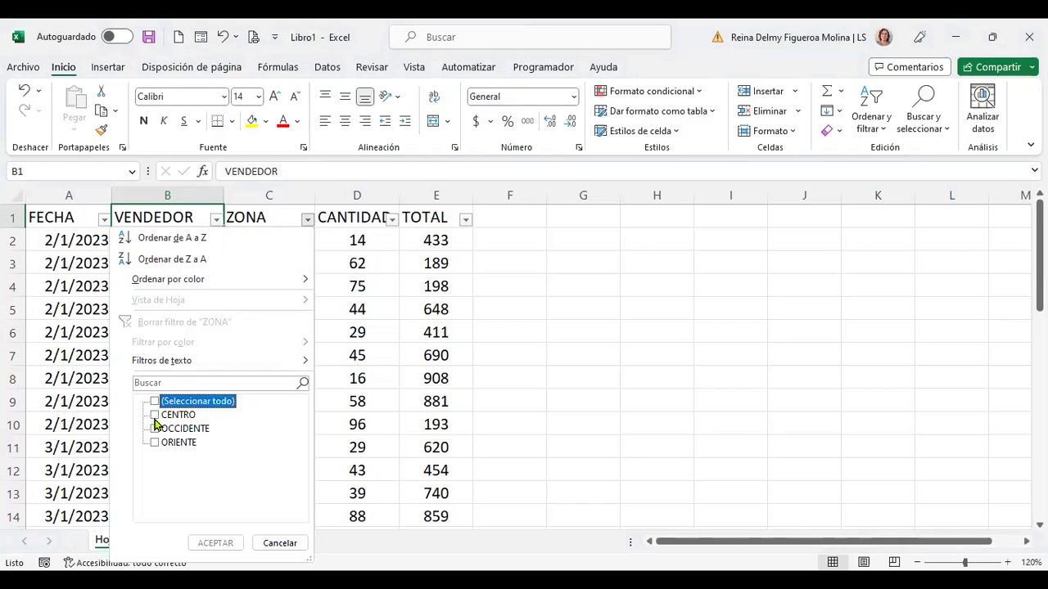
{"action": "left_click", "coordinate": [155, 415]}
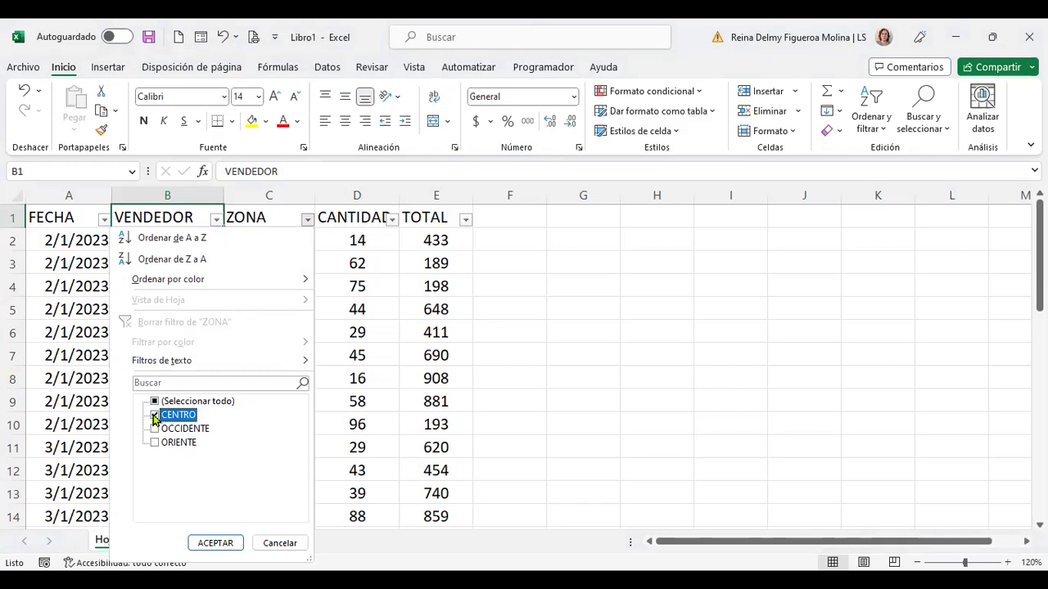
{"action": "left_click", "coordinate": [226, 547]}
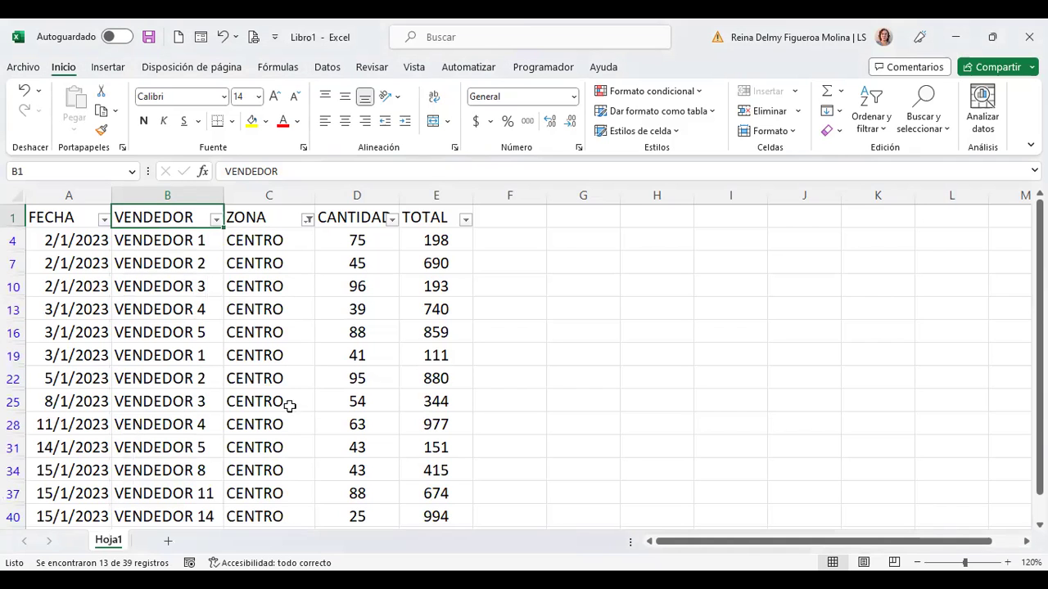
{"action": "scroll", "coordinate": [285, 431], "scroll_direction": "down", "scroll_amount": 1}
{"action": "scroll", "coordinate": [286, 433], "scroll_direction": "down", "scroll_amount": 2}
{"action": "scroll", "coordinate": [288, 432], "scroll_direction": "up", "scroll_amount": 2}
{"action": "scroll", "coordinate": [288, 432], "scroll_direction": "up", "scroll_amount": 2}
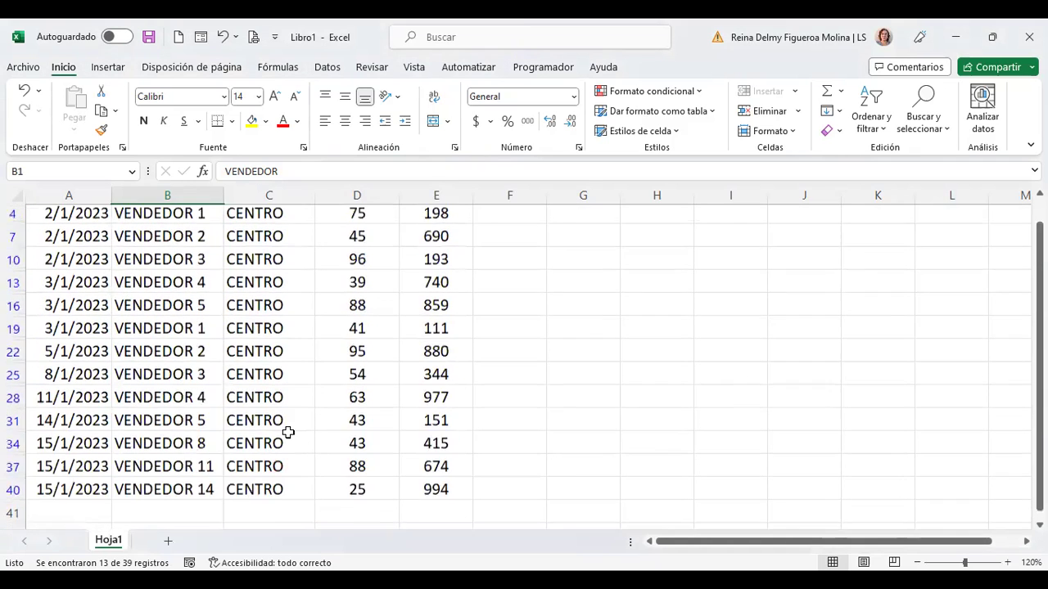
{"action": "scroll", "coordinate": [286, 432], "scroll_direction": "up", "scroll_amount": 1}
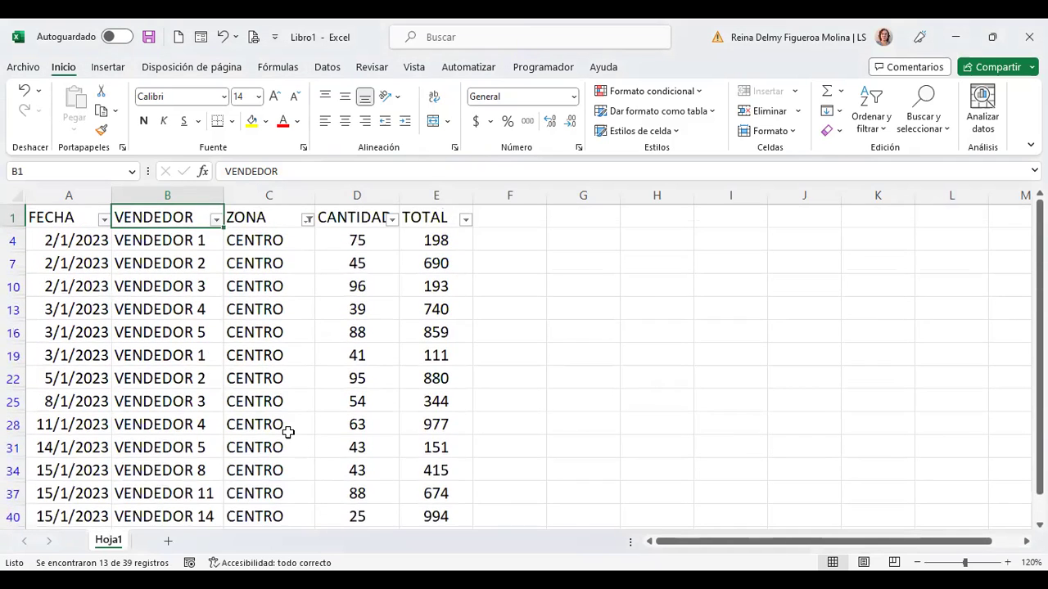
{"action": "left_click", "coordinate": [308, 221]}
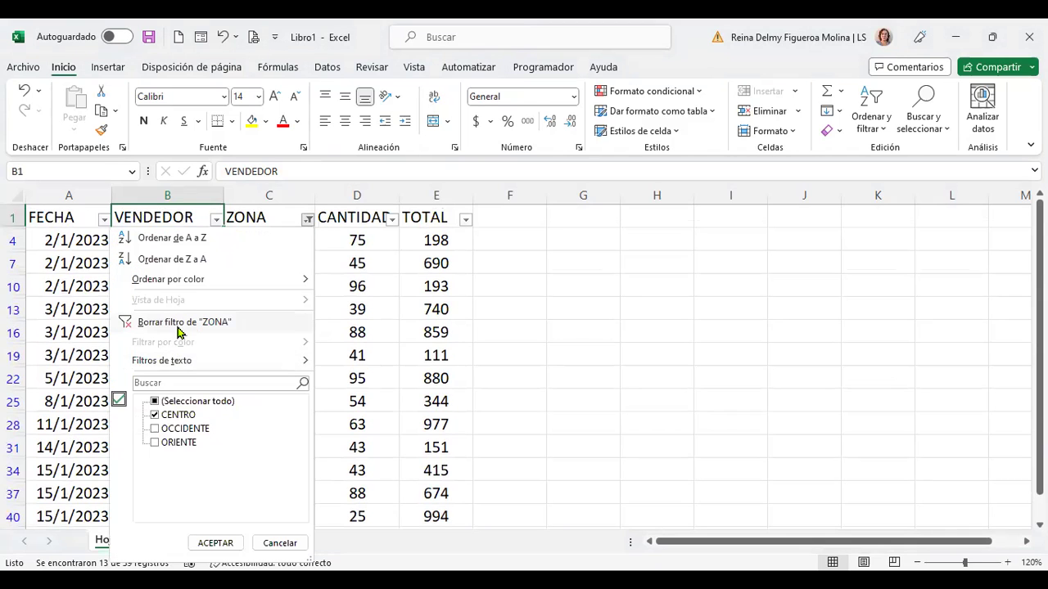
{"action": "left_click", "coordinate": [176, 323]}
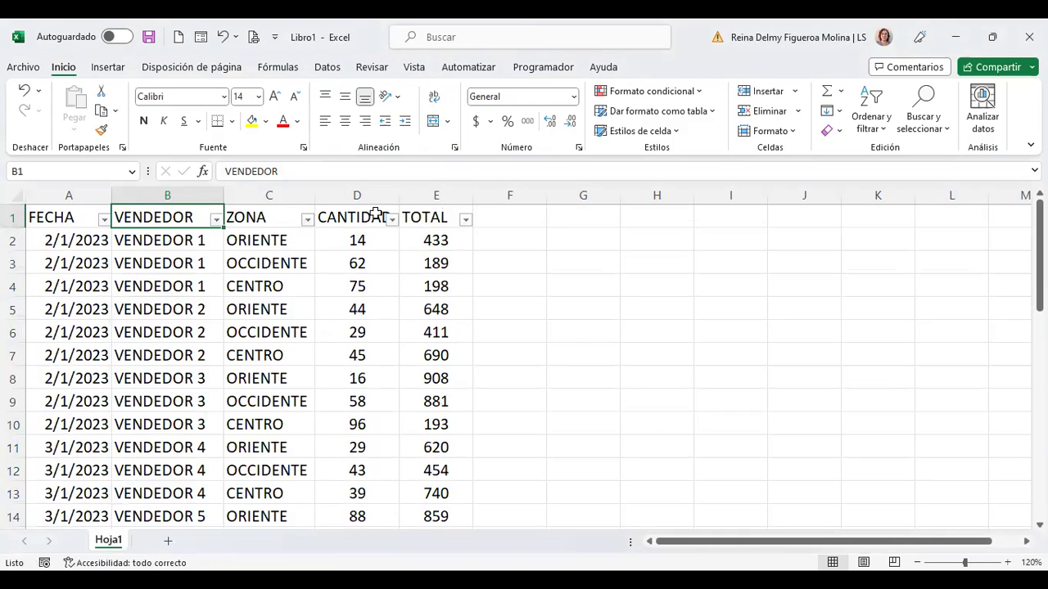
{"action": "left_click", "coordinate": [379, 216]}
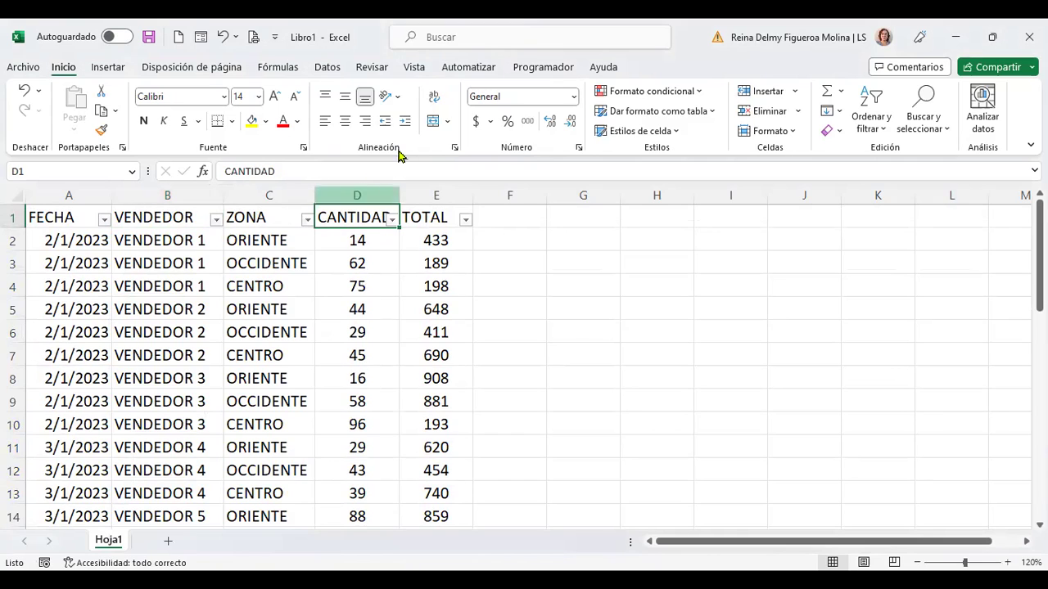
Reveal CANTIDAD's Filtros de número options, from Es igual a and Mayor que to Filtro personalizado.
{"action": "left_click", "coordinate": [392, 220]}
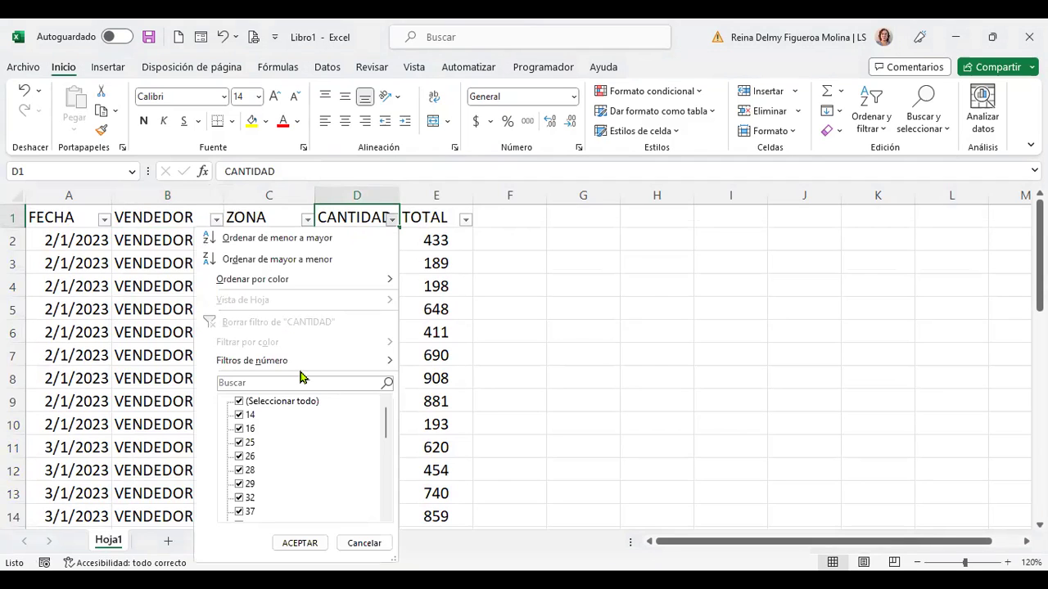
{"action": "mouse_move", "coordinate": [301, 368]}
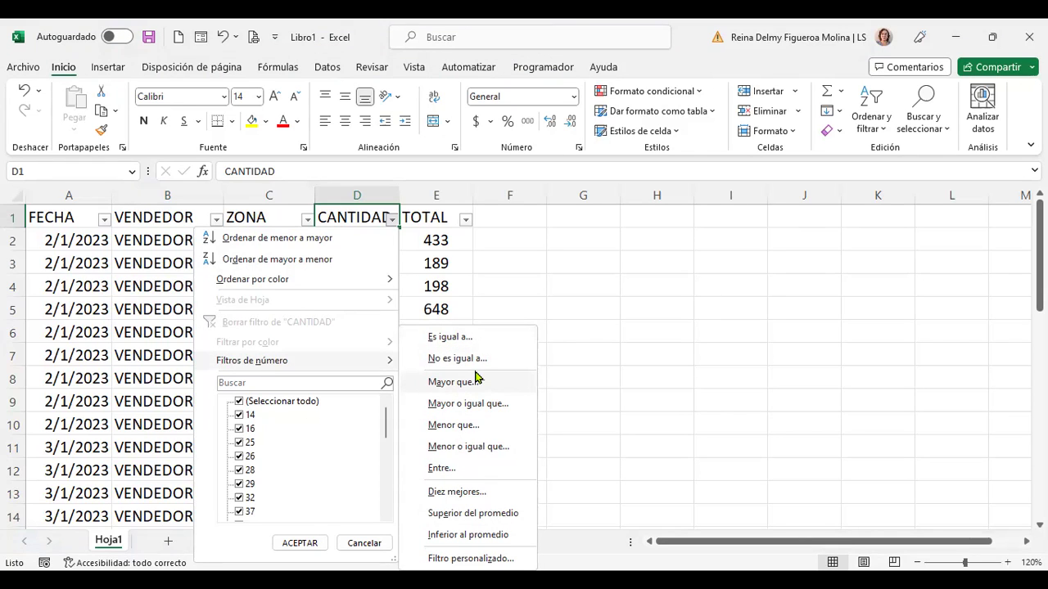
Filter CANTIDAD to values greater than 80, leaving 9 of 39 records.
{"action": "left_click", "coordinate": [476, 377]}
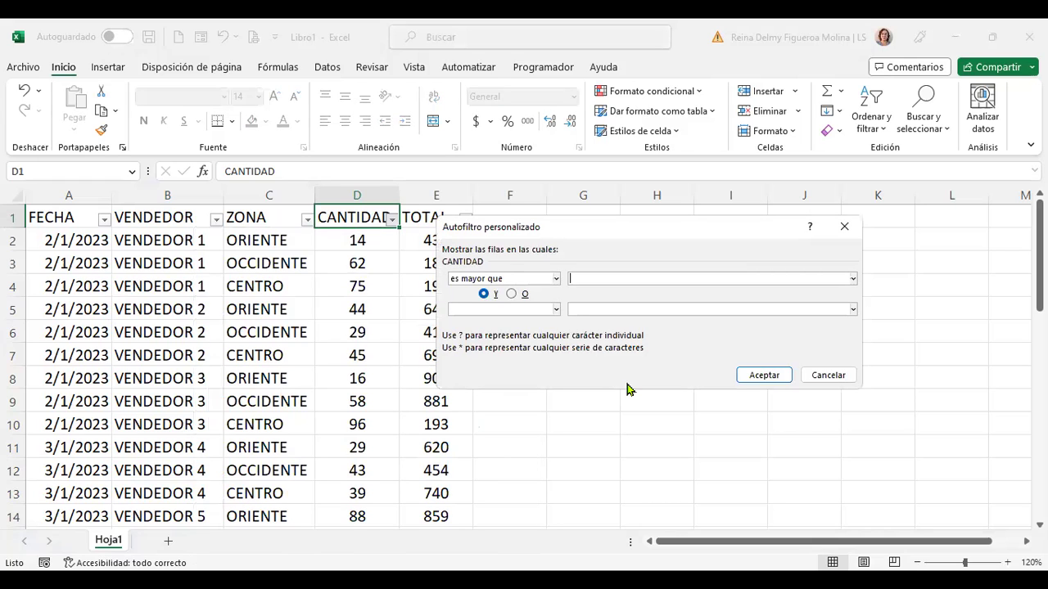
{"action": "type", "text": "80"}
{"action": "left_click", "coordinate": [764, 375]}
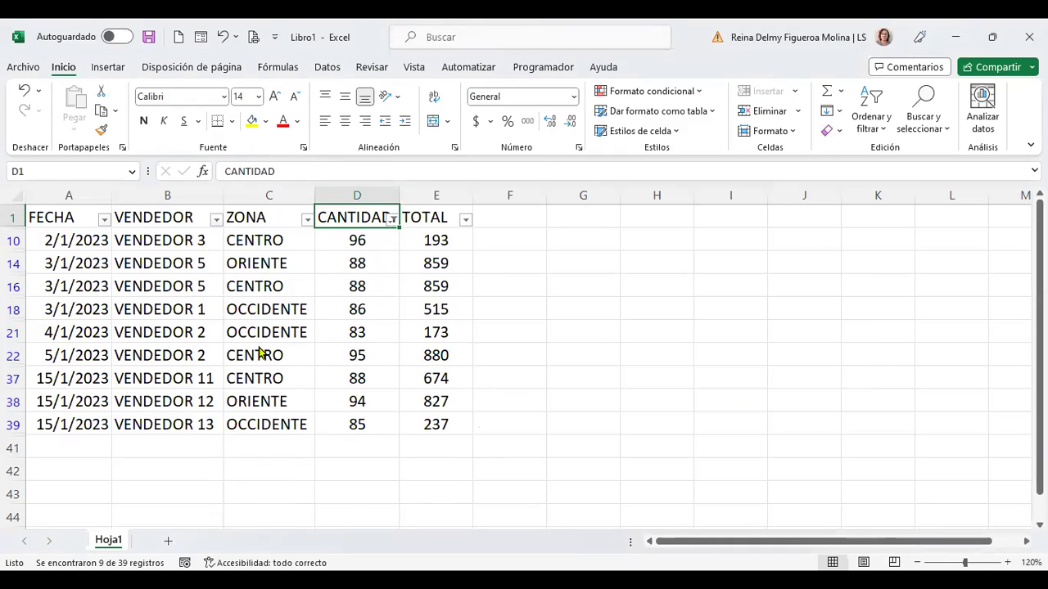
{"action": "key", "text": "alt+Down"}
Clear the CANTIDAD filter and filter TOTAL to less than 500, leaving 19 of 39 records.
{"action": "left_click", "coordinate": [253, 321]}
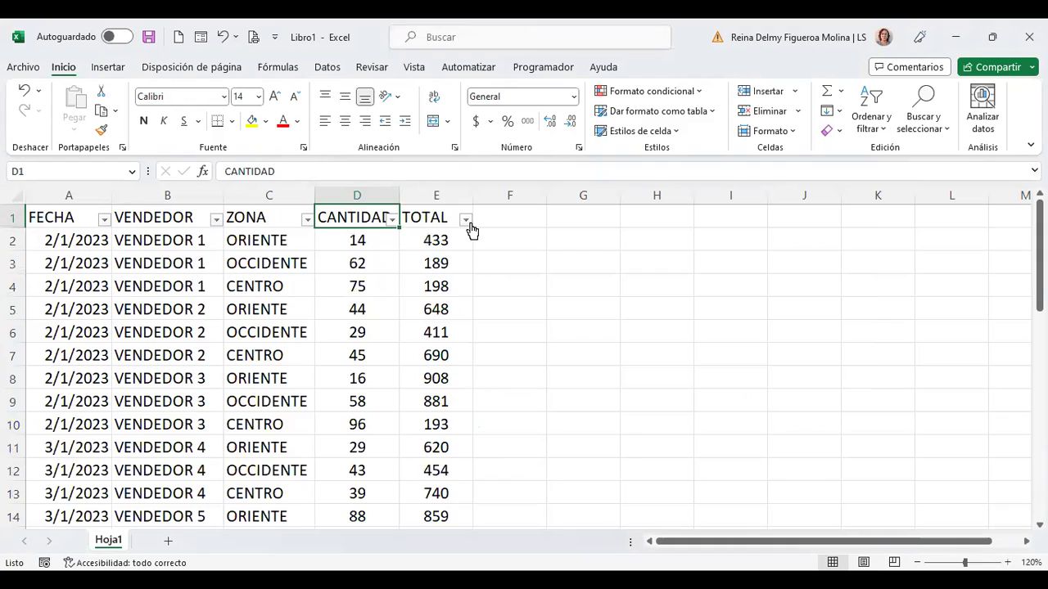
{"action": "left_click", "coordinate": [440, 217]}
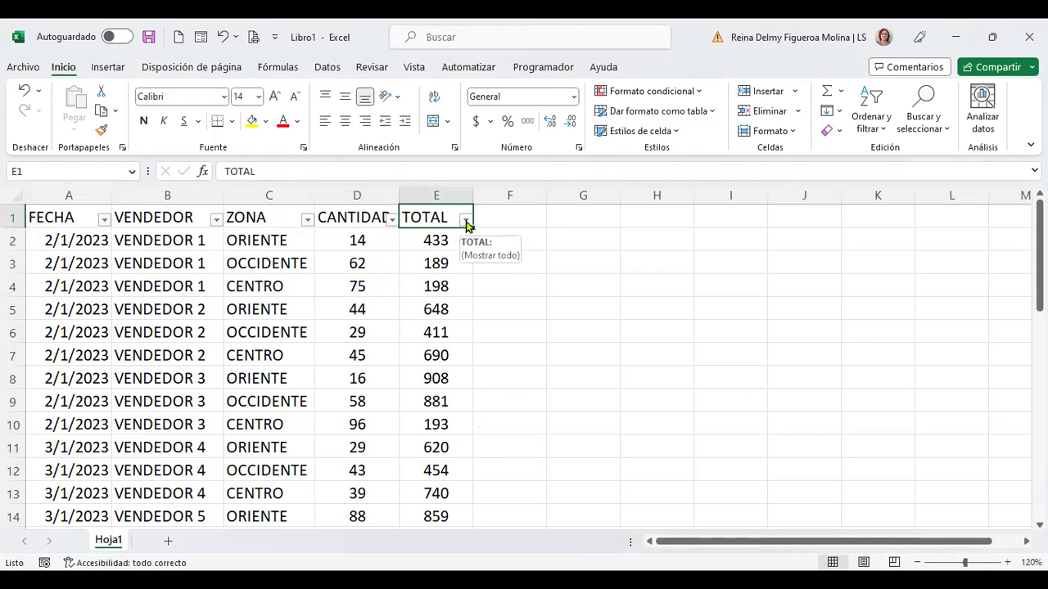
{"action": "left_click", "coordinate": [465, 222]}
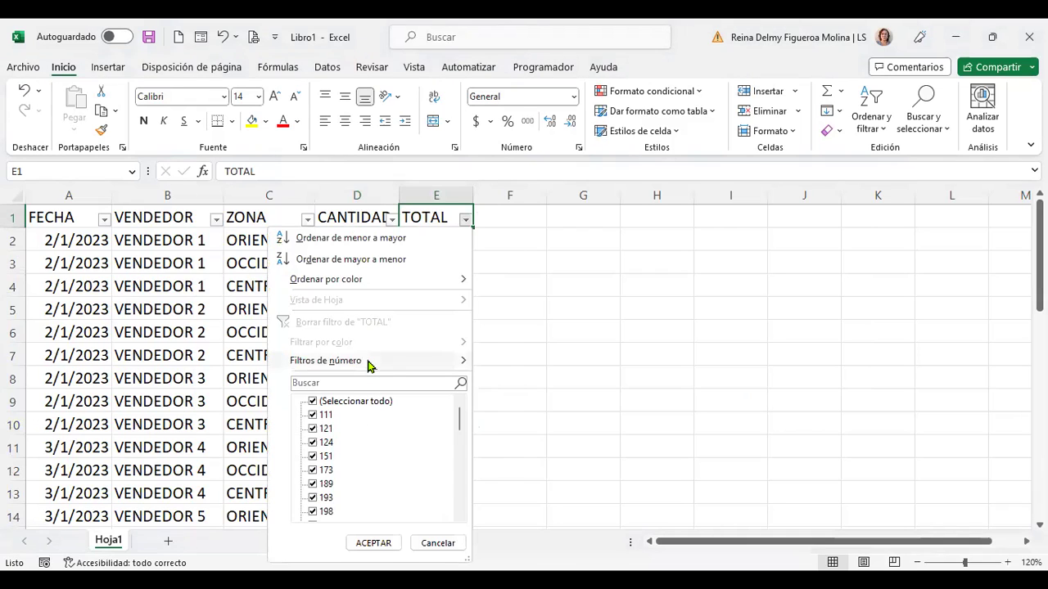
{"action": "mouse_move", "coordinate": [370, 366]}
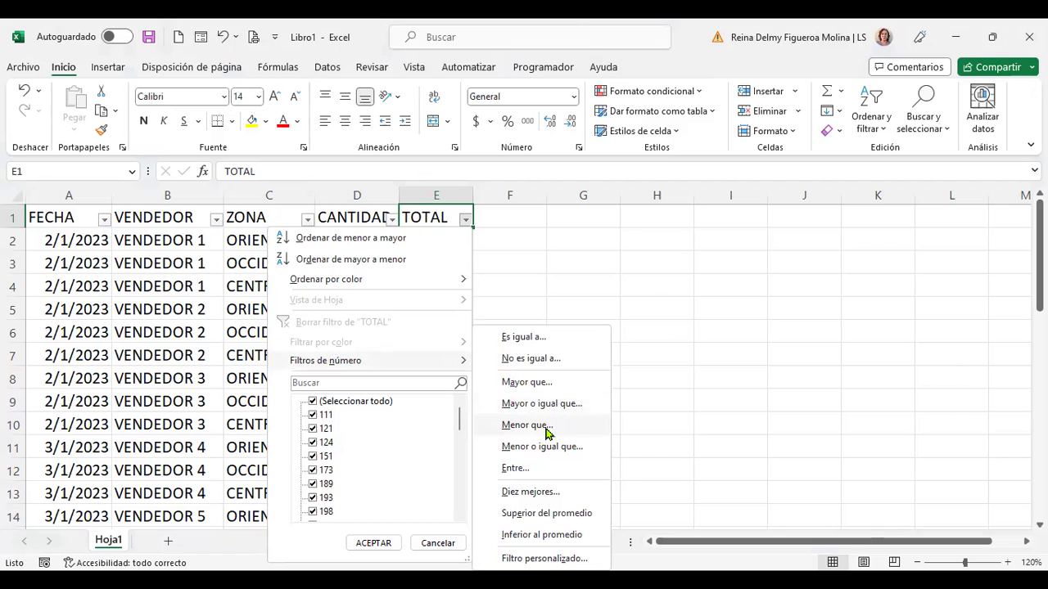
{"action": "left_click", "coordinate": [547, 433]}
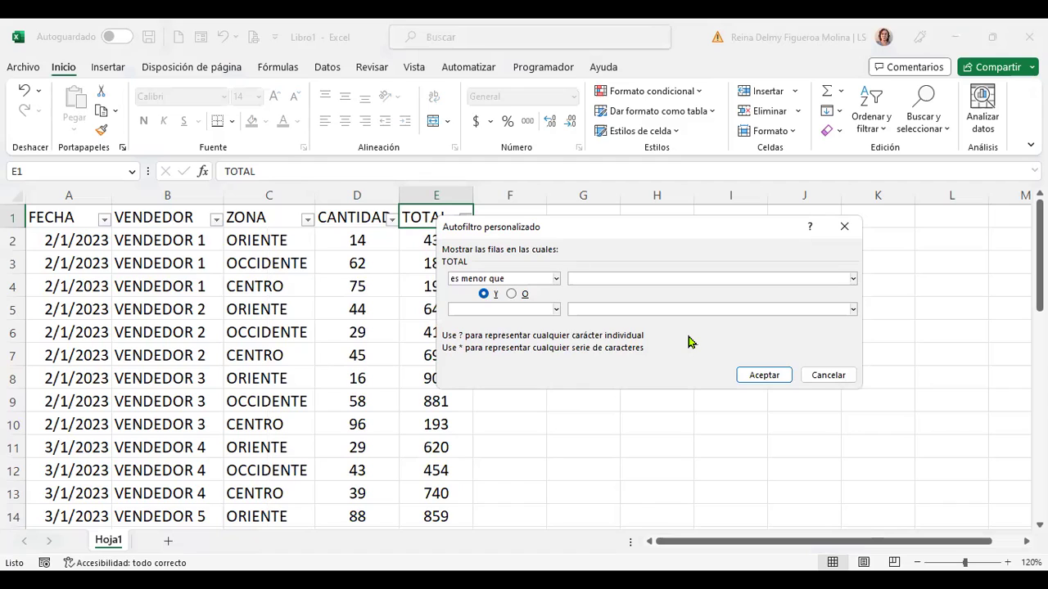
{"action": "type", "text": "500"}
{"action": "left_click", "coordinate": [763, 375]}
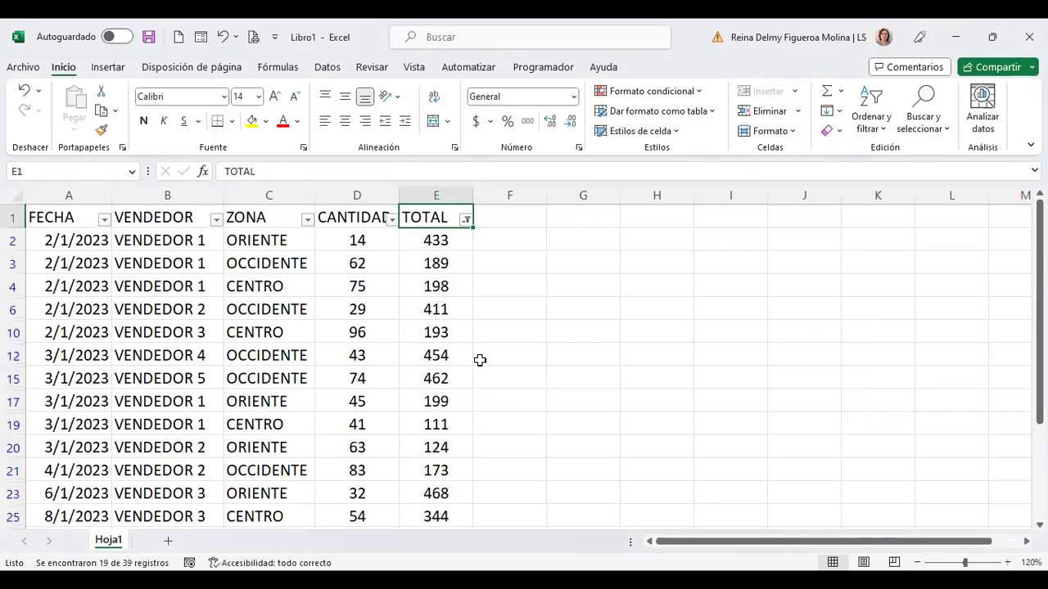
{"action": "scroll", "coordinate": [480, 365], "scroll_direction": "down", "scroll_amount": 2}
{"action": "scroll", "coordinate": [480, 365], "scroll_direction": "down", "scroll_amount": 3}
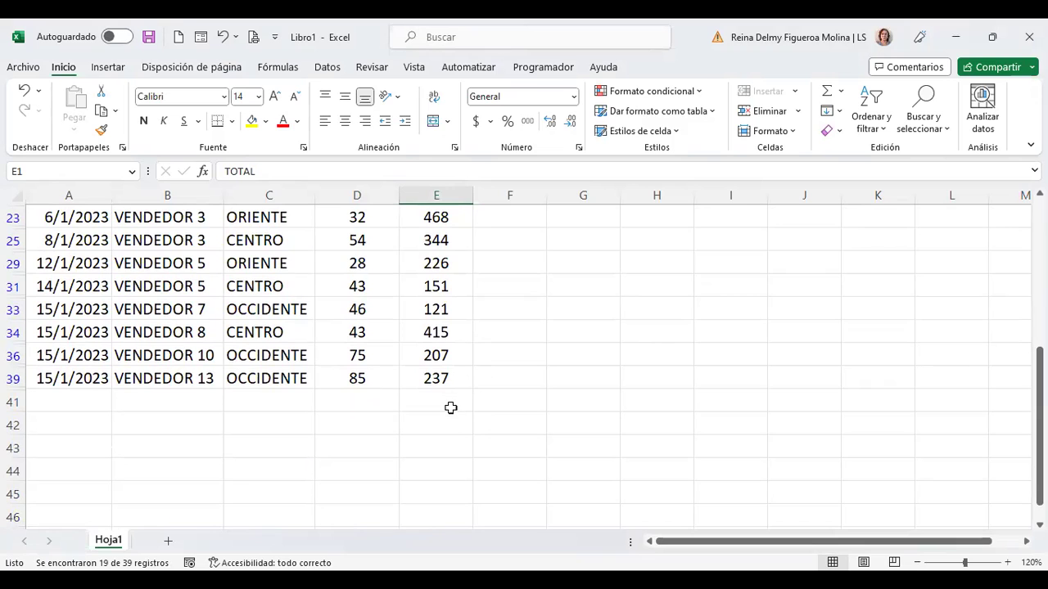
{"action": "scroll", "coordinate": [446, 405], "scroll_direction": "up", "scroll_amount": 2}
{"action": "scroll", "coordinate": [206, 413], "scroll_direction": "up", "scroll_amount": 5}
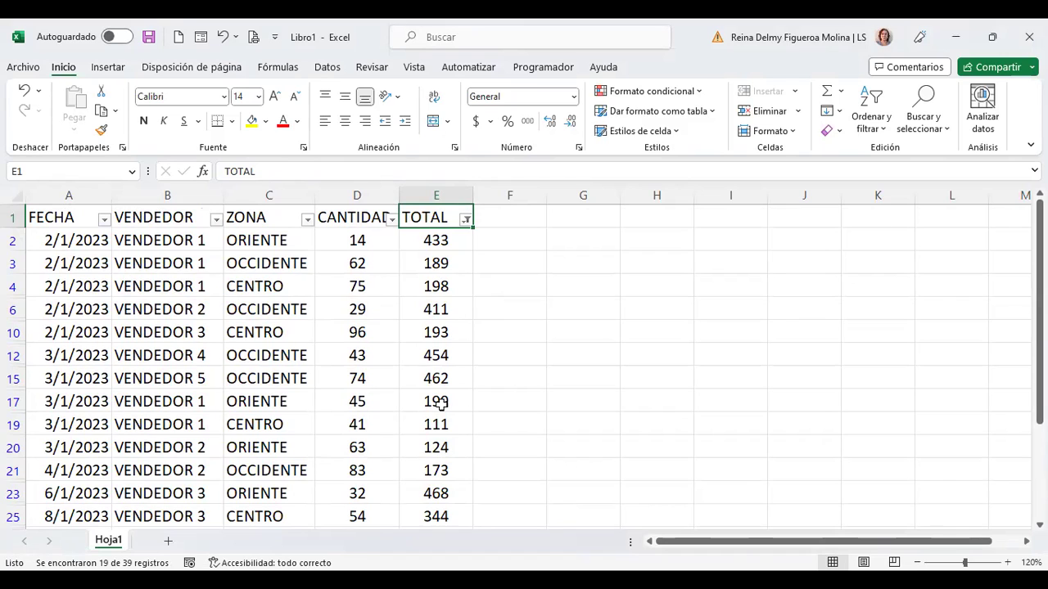
Clear the filter on the TOTAL column so every sales row reappears.
{"action": "left_click", "coordinate": [466, 220]}
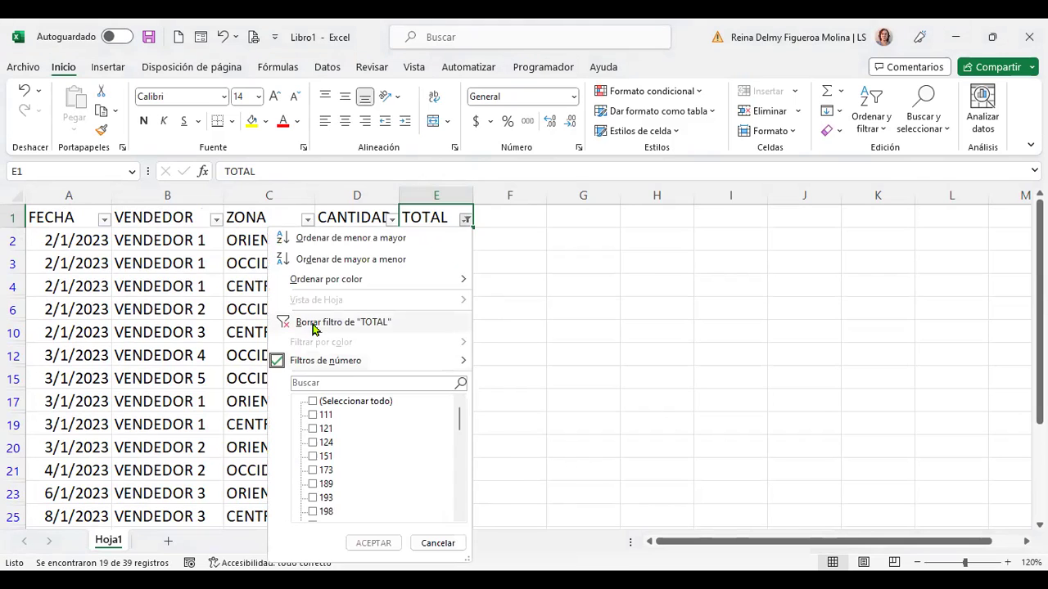
{"action": "left_click", "coordinate": [313, 324]}
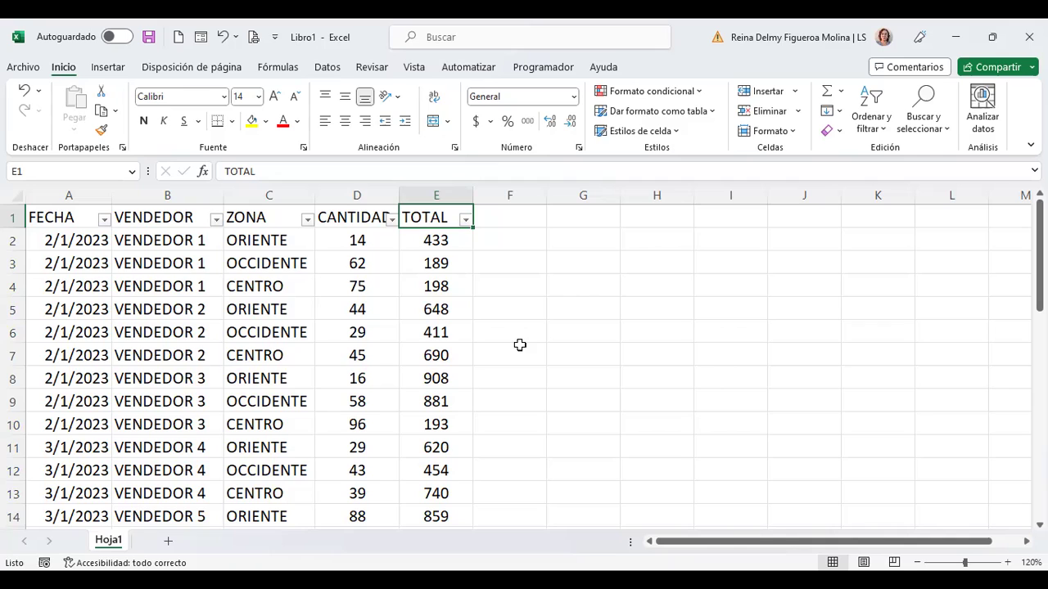
{"action": "left_click", "coordinate": [888, 136]}
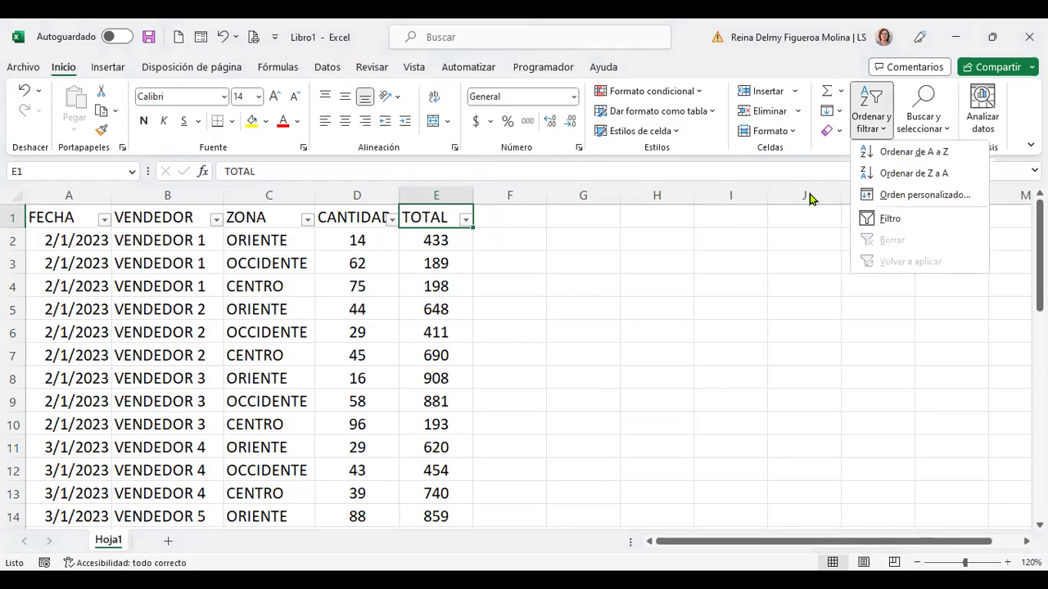
{"action": "left_click", "coordinate": [603, 259]}
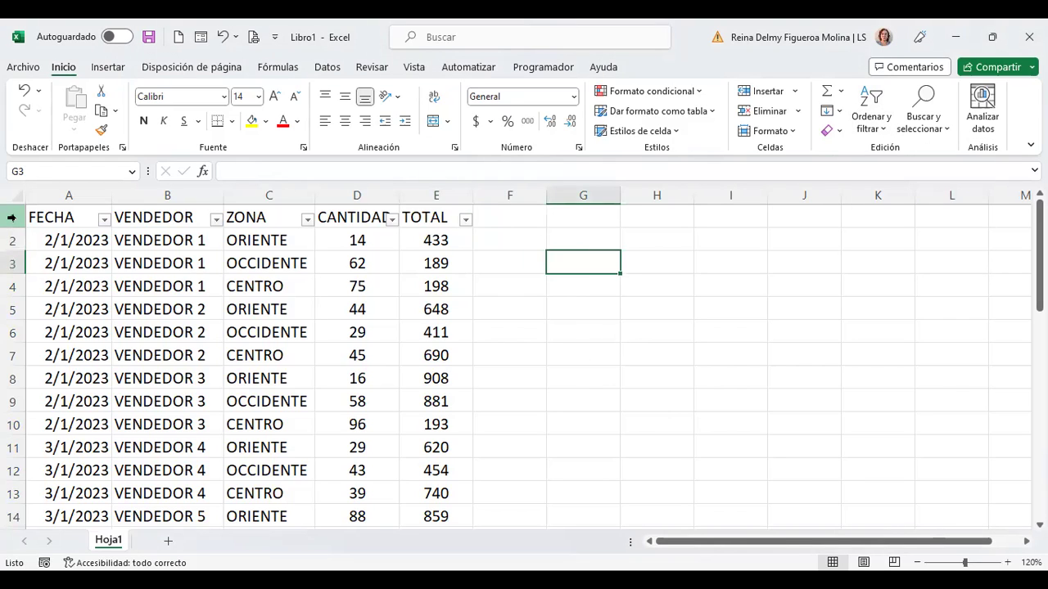
Insert a blank row above the table's header row.
{"action": "left_click", "coordinate": [11, 217]}
{"action": "right_click", "coordinate": [11, 217]}
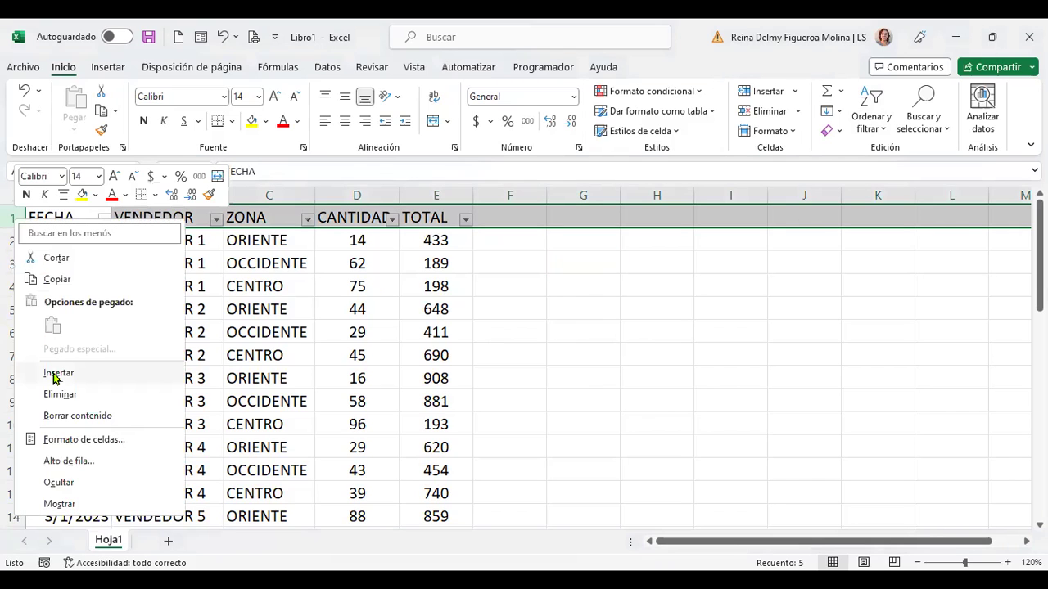
{"action": "left_click", "coordinate": [51, 372]}
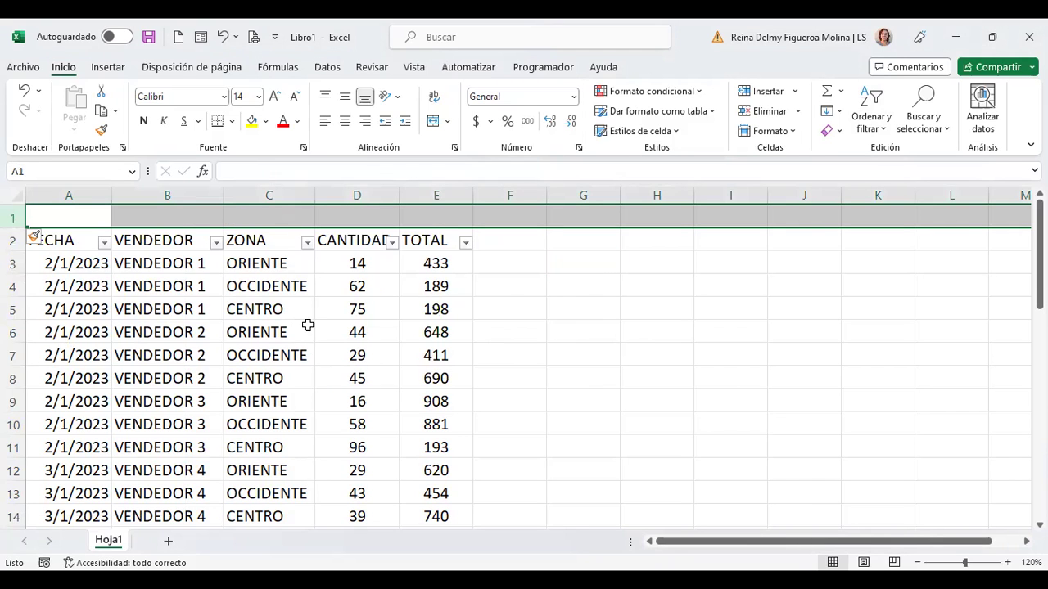
Enter CENTRO in cell C1 above the ZONA column.
{"action": "left_click", "coordinate": [283, 216]}
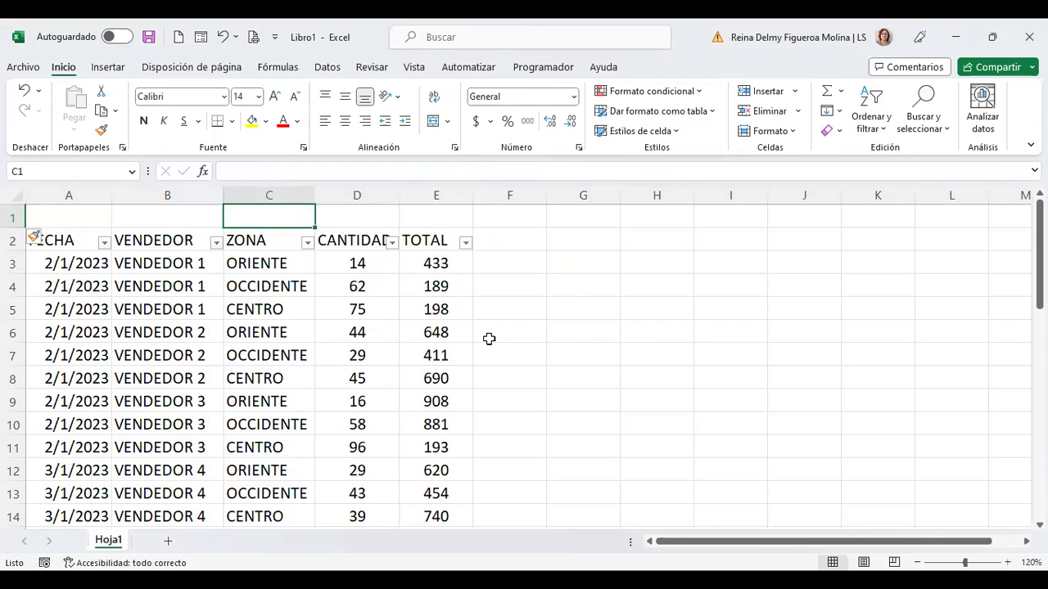
{"action": "type", "text": "CENT"}
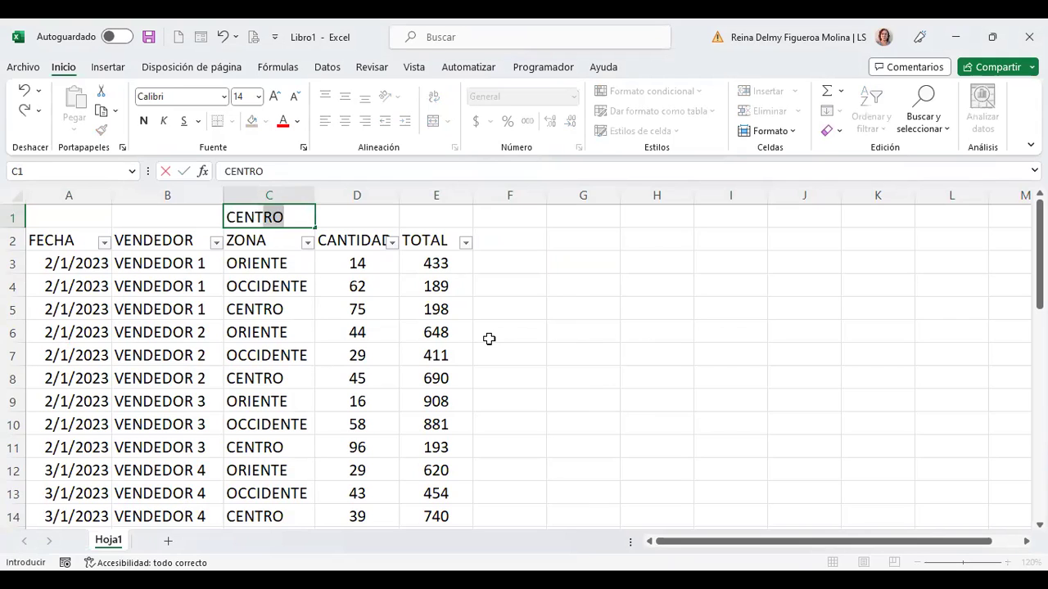
{"action": "key", "text": "Tab"}
{"action": "key", "text": "Tab"}
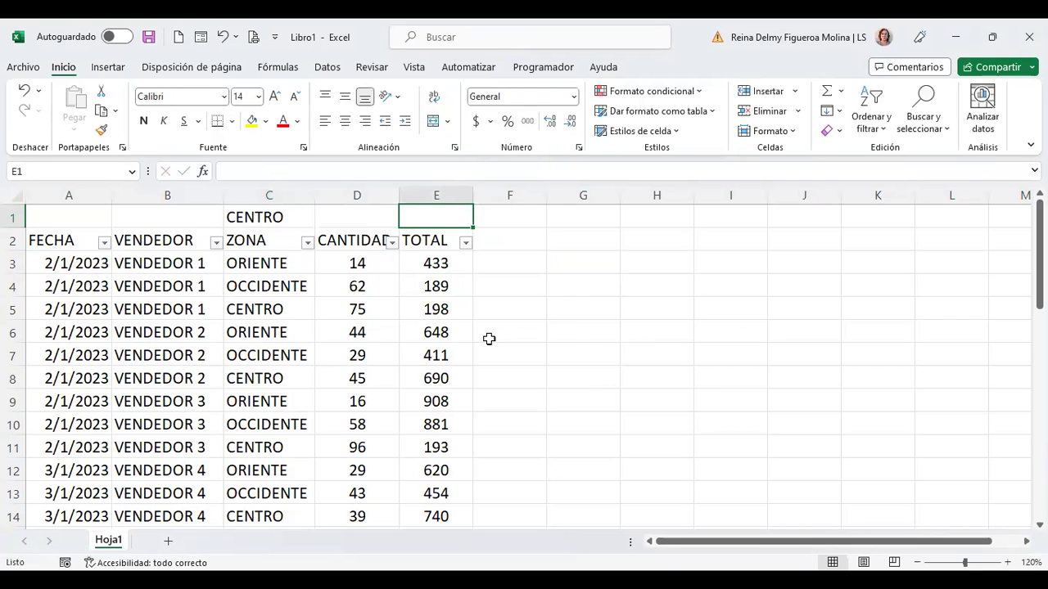
{"action": "left_click", "coordinate": [299, 215]}
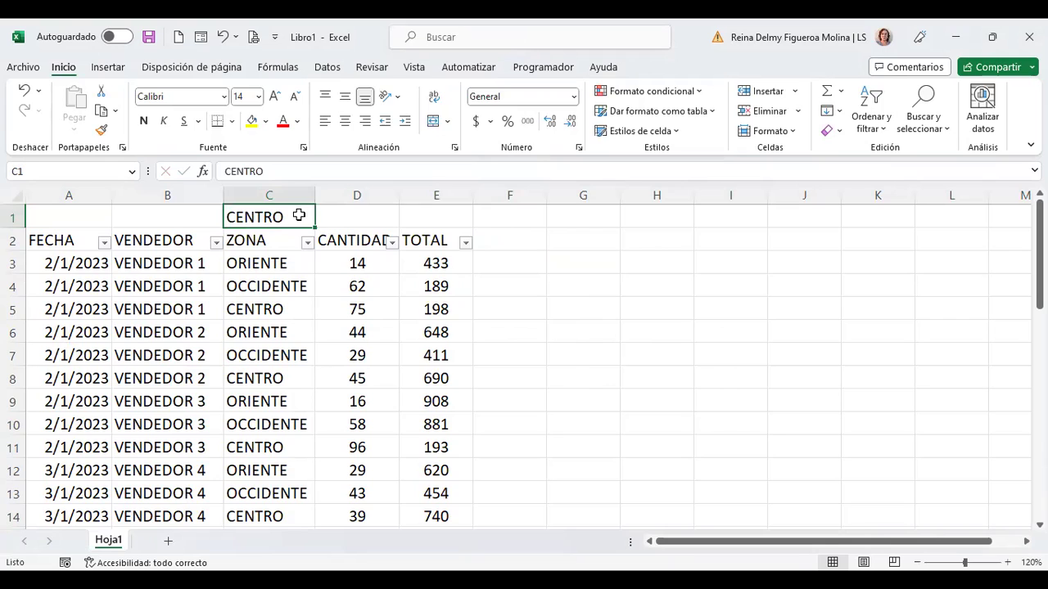
Show C1's Filtrar submenu with the Filtrar por valor de la celda seleccionada option.
{"action": "right_click", "coordinate": [300, 218]}
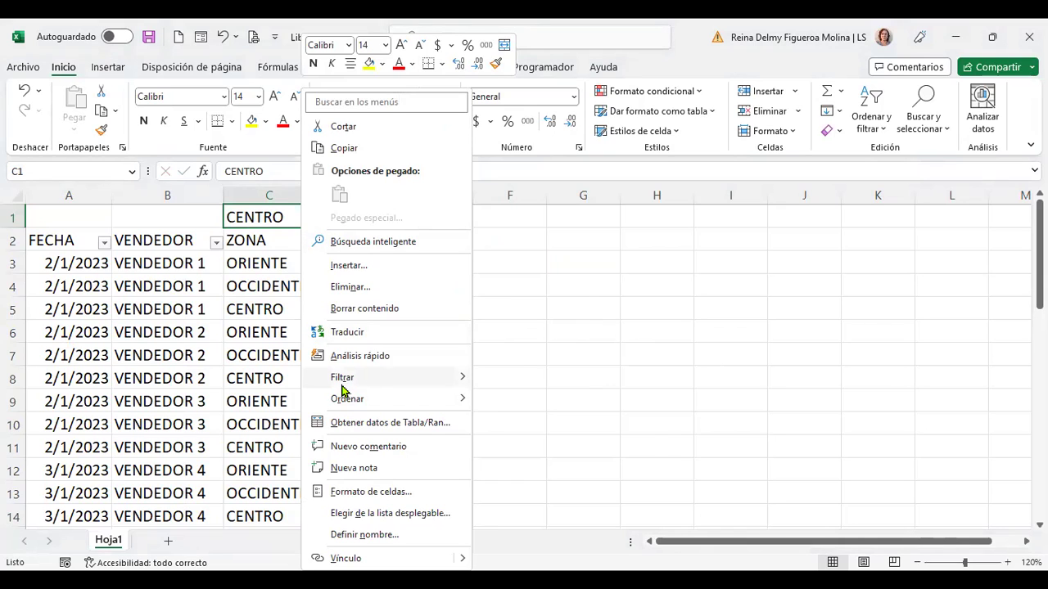
{"action": "mouse_move", "coordinate": [342, 383]}
{"action": "left_click", "coordinate": [650, 271]}
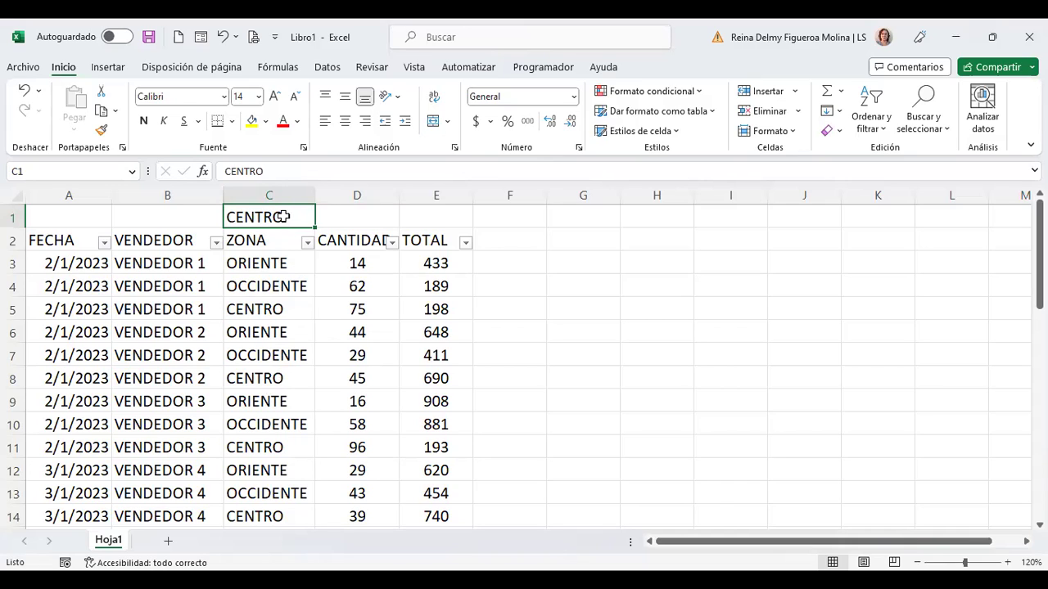
{"action": "right_click", "coordinate": [281, 216]}
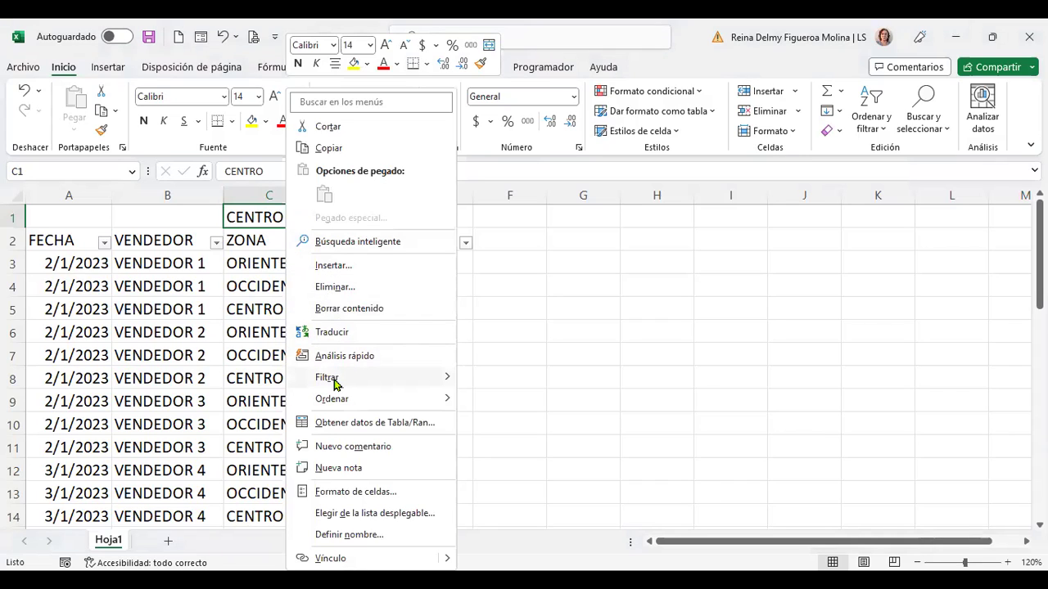
{"action": "mouse_move", "coordinate": [335, 385]}
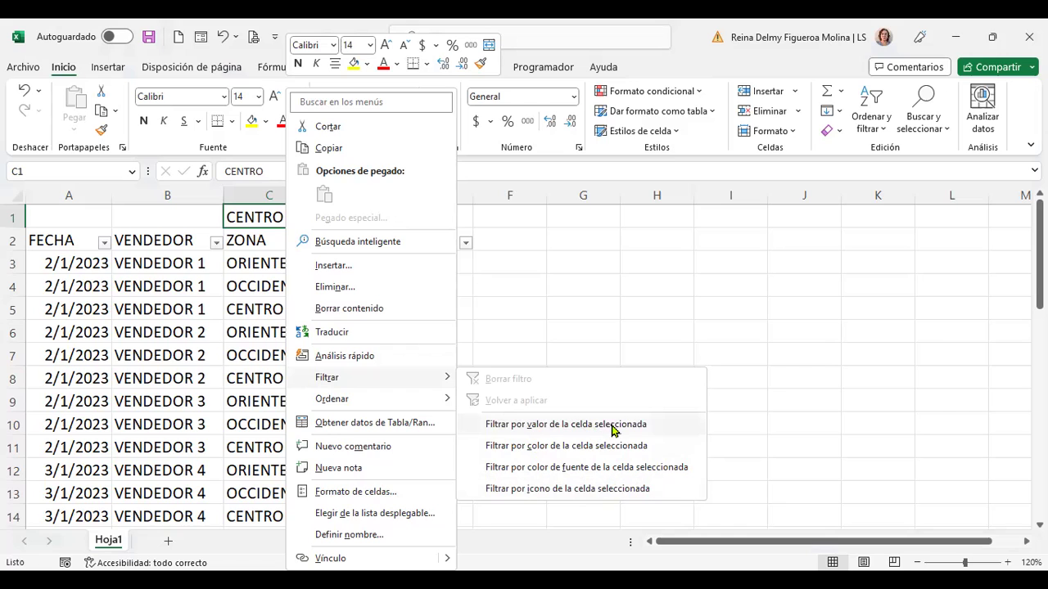
Filter the table by C1's value CENTRO, leaving 13 of 39 records visible.
{"action": "left_click", "coordinate": [615, 425]}
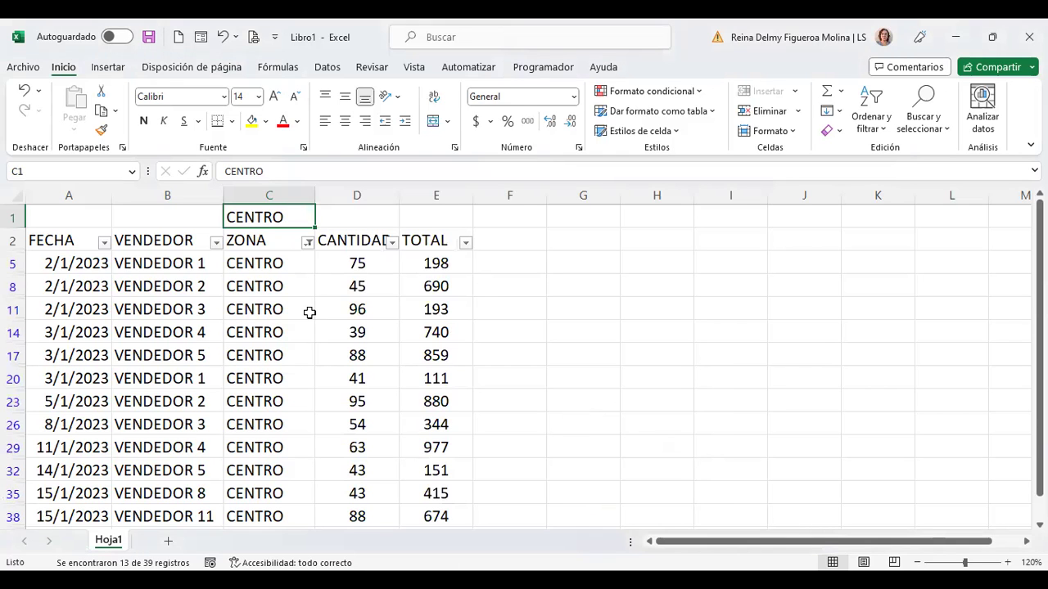
{"action": "scroll", "coordinate": [299, 347], "scroll_direction": "down", "scroll_amount": 2}
{"action": "scroll", "coordinate": [297, 402], "scroll_direction": "down", "scroll_amount": 1}
{"action": "scroll", "coordinate": [298, 402], "scroll_direction": "up", "scroll_amount": 1}
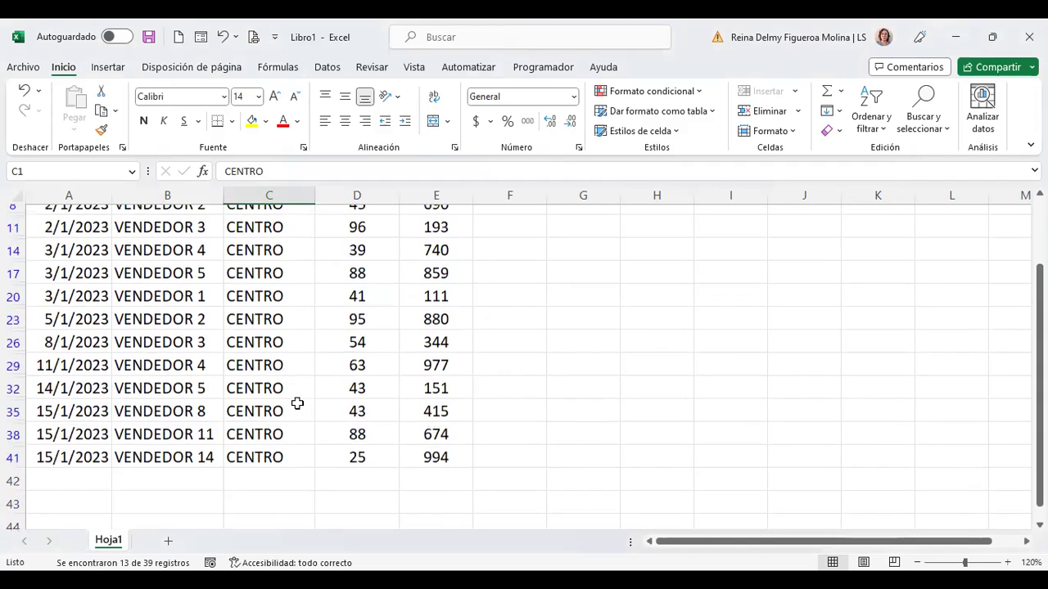
{"action": "scroll", "coordinate": [297, 403], "scroll_direction": "up", "scroll_amount": 1}
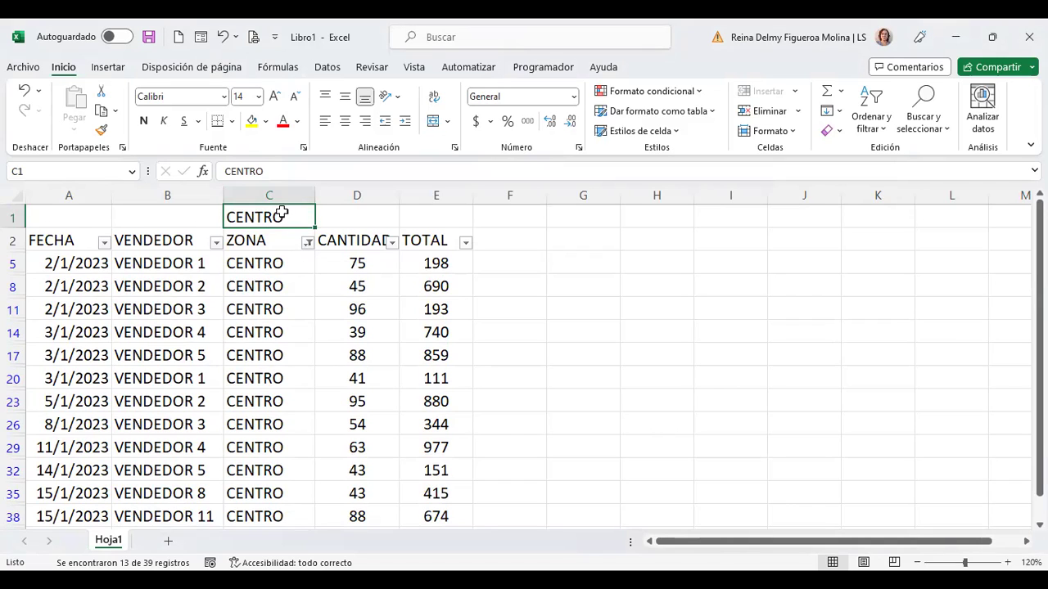
Clear the ZONA column filter so all zones' rows show again.
{"action": "left_click", "coordinate": [308, 243]}
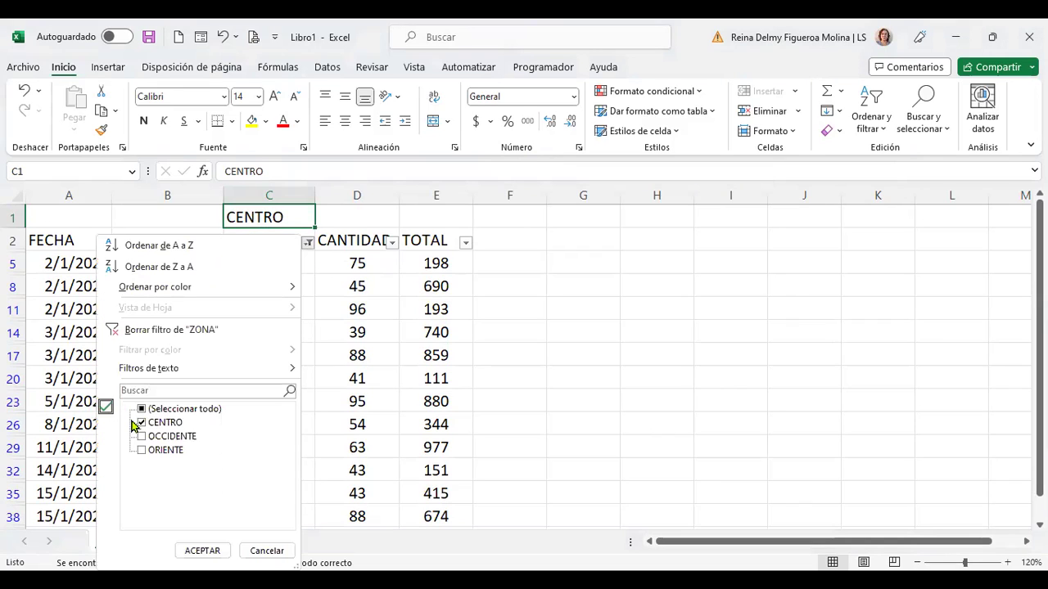
{"action": "left_click", "coordinate": [141, 409]}
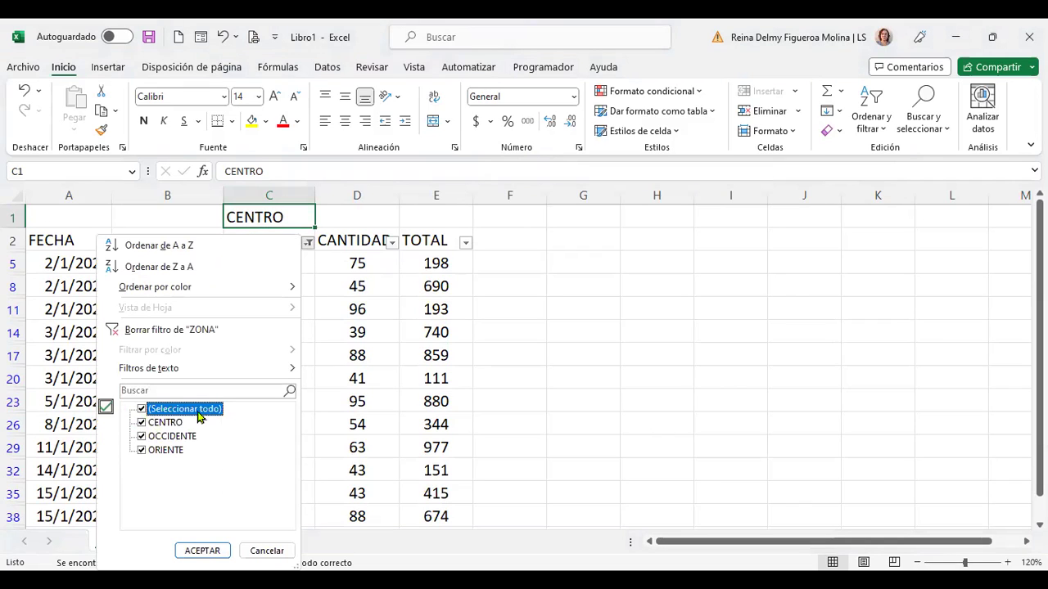
{"action": "left_click", "coordinate": [171, 330]}
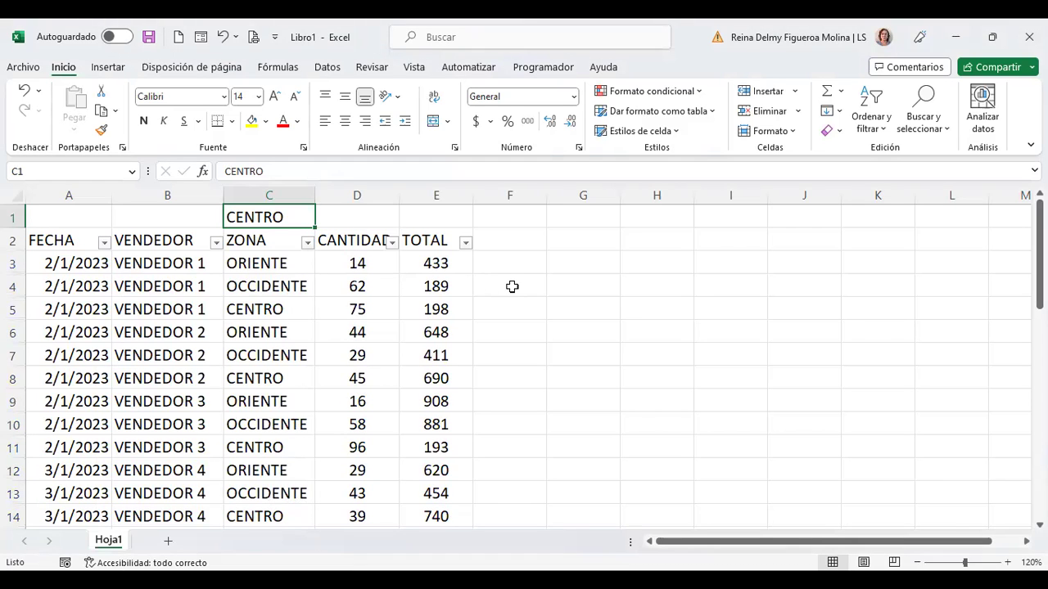
Change cell C1 from CENTRO to ORIENTE.
{"action": "type", "text": "OREINTE"}
{"action": "key", "text": "BackSpace"}
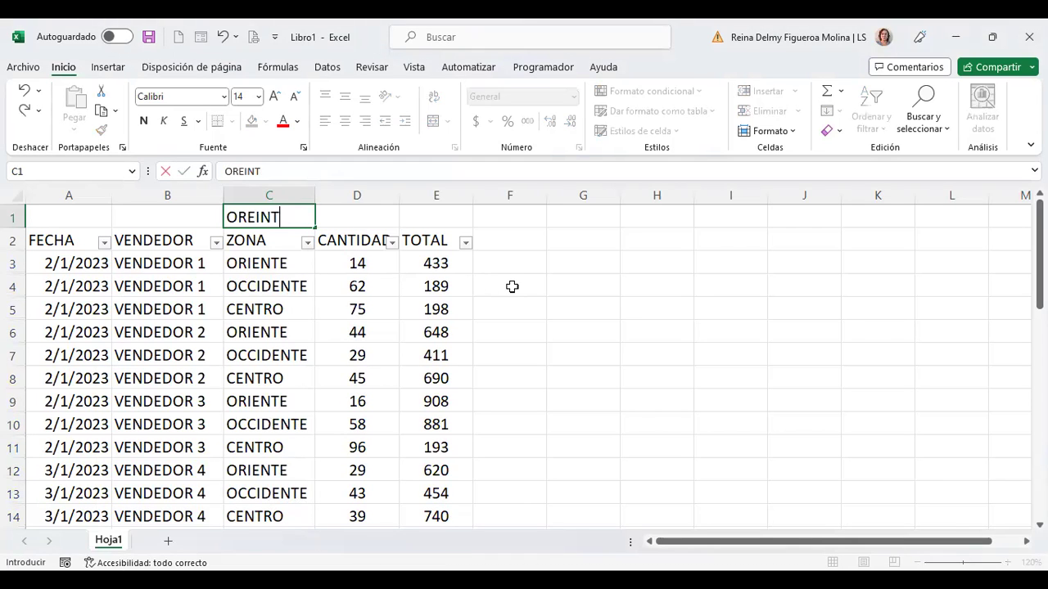
{"action": "key", "text": "BackSpace"}
{"action": "key", "text": "BackSpace"}
{"action": "key", "text": "BackSpace"}
{"action": "type", "text": "I"}
{"action": "key", "text": "Return"}
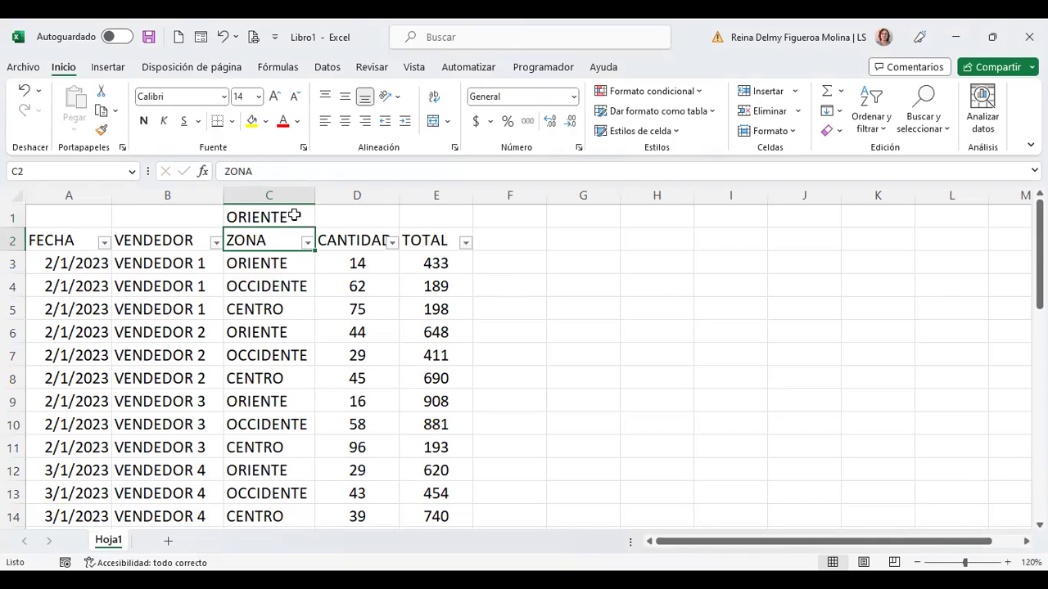
{"action": "left_click", "coordinate": [287, 217]}
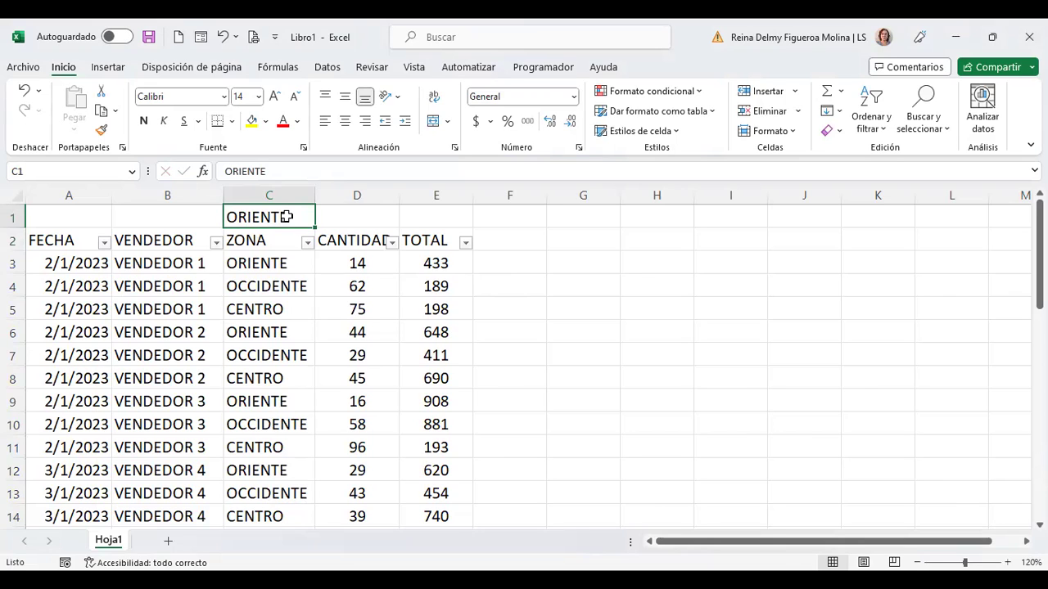
{"action": "right_click", "coordinate": [287, 217]}
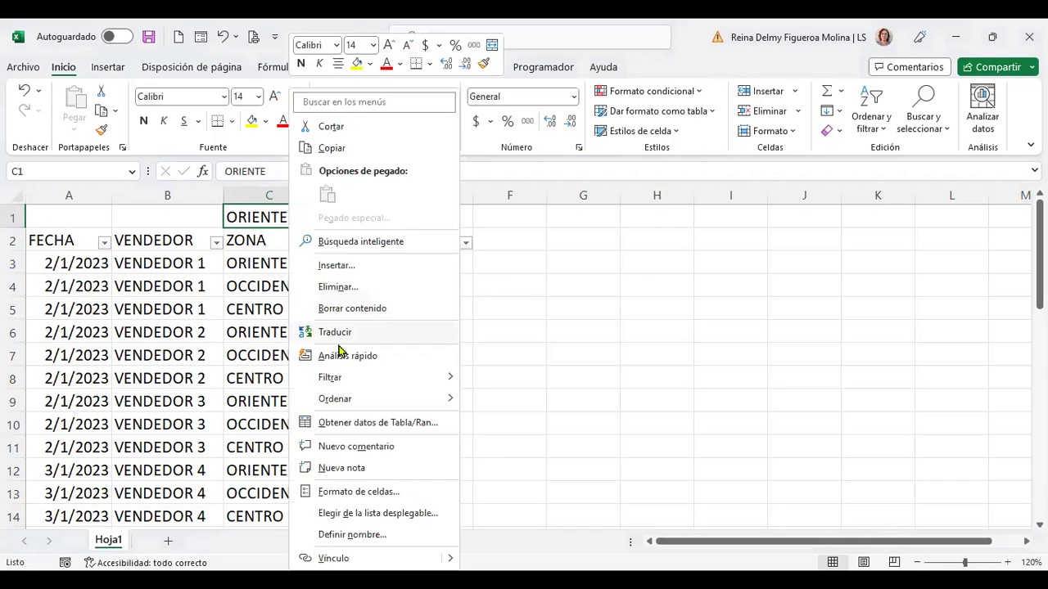
{"action": "mouse_move", "coordinate": [391, 382]}
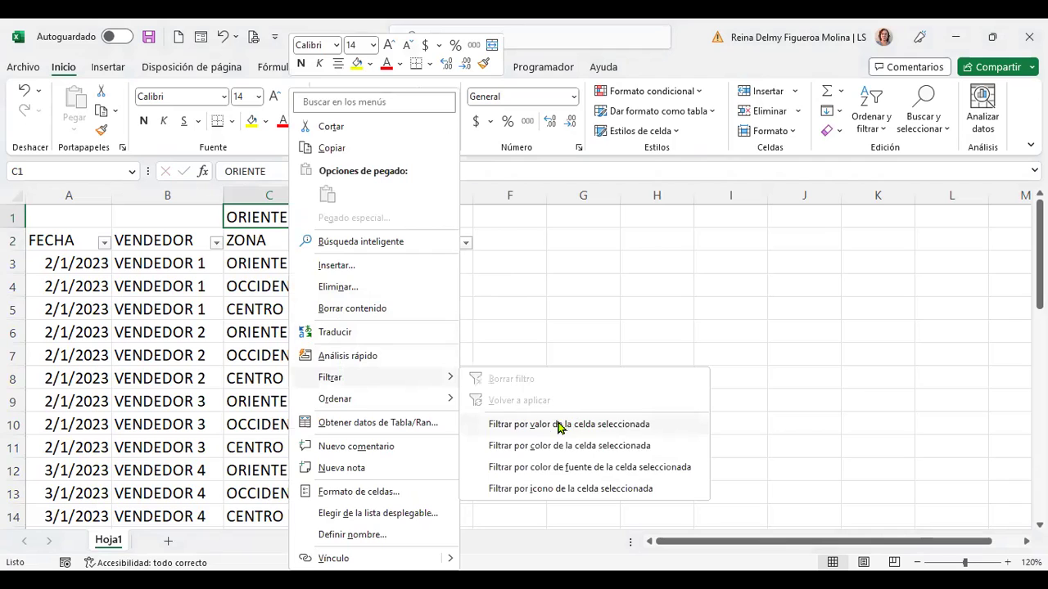
{"action": "left_click", "coordinate": [636, 424]}
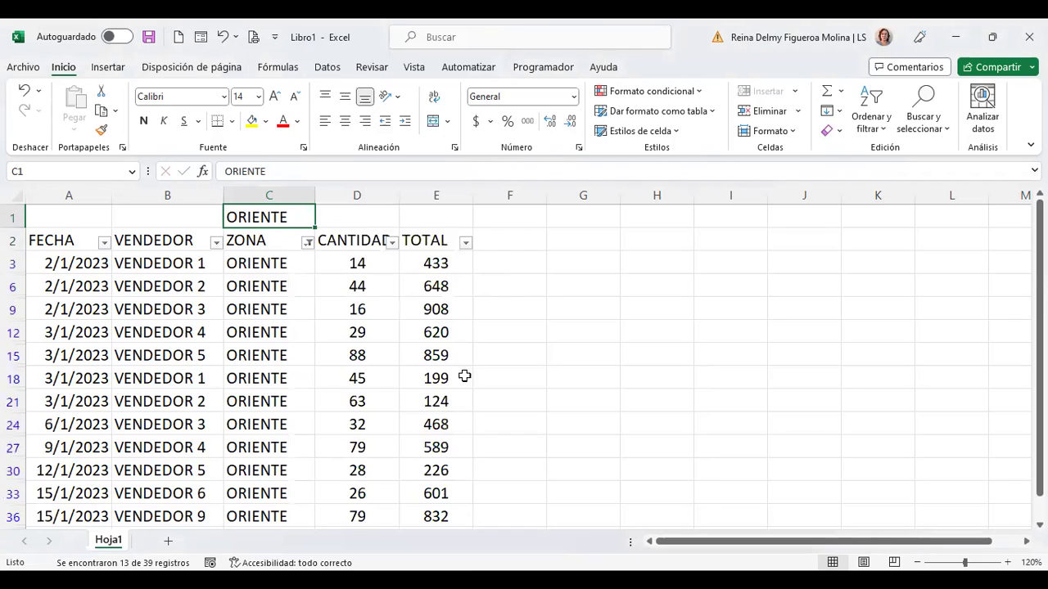
{"action": "scroll", "coordinate": [295, 300], "scroll_direction": "down", "scroll_amount": 2}
{"action": "scroll", "coordinate": [320, 358], "scroll_direction": "down", "scroll_amount": 1}
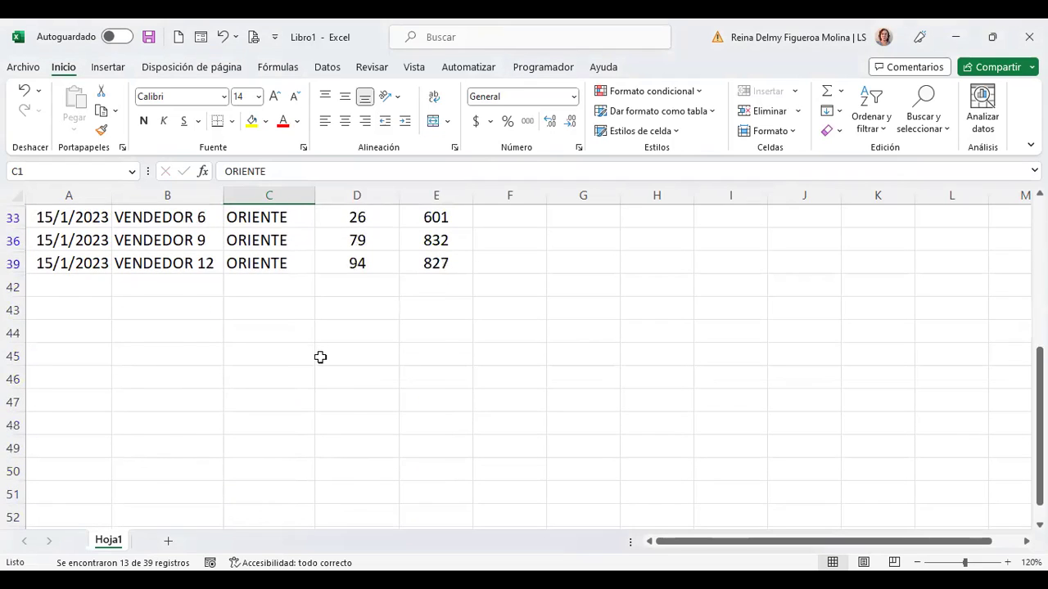
{"action": "scroll", "coordinate": [320, 358], "scroll_direction": "up", "scroll_amount": 4}
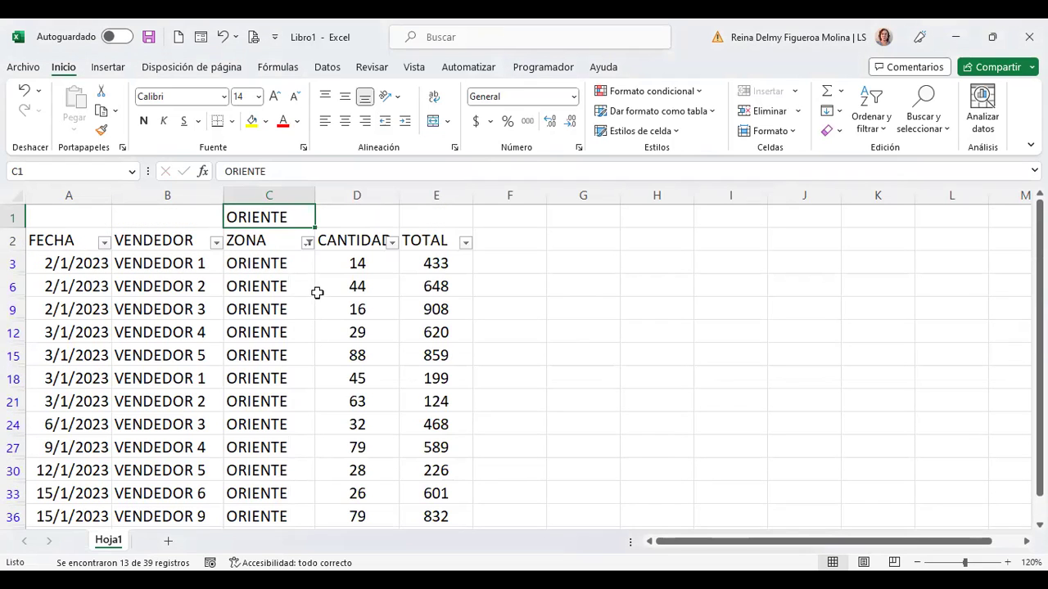
{"action": "left_click", "coordinate": [308, 242]}
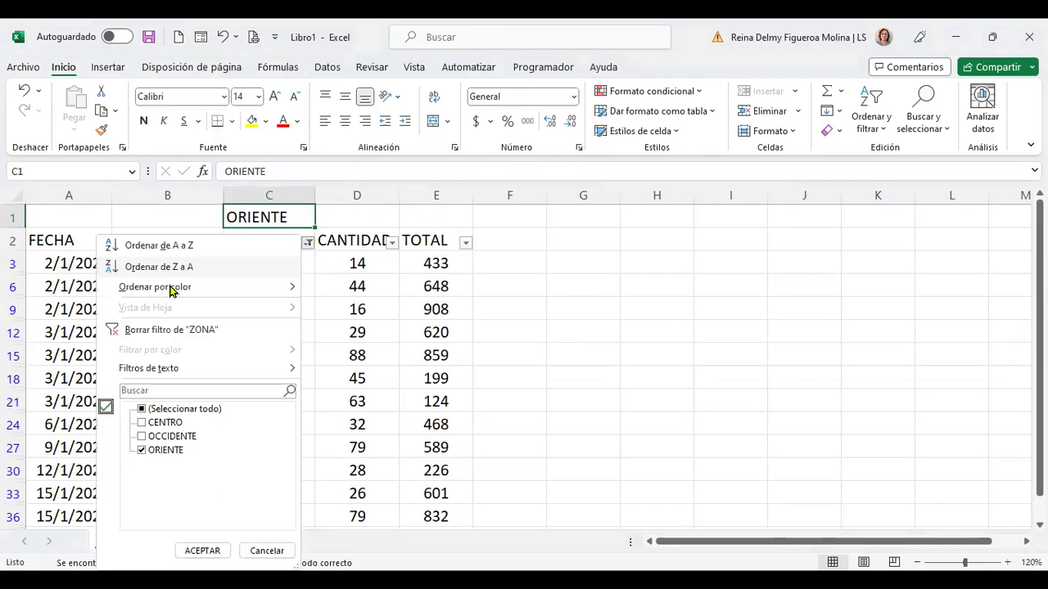
{"action": "left_click", "coordinate": [167, 337]}
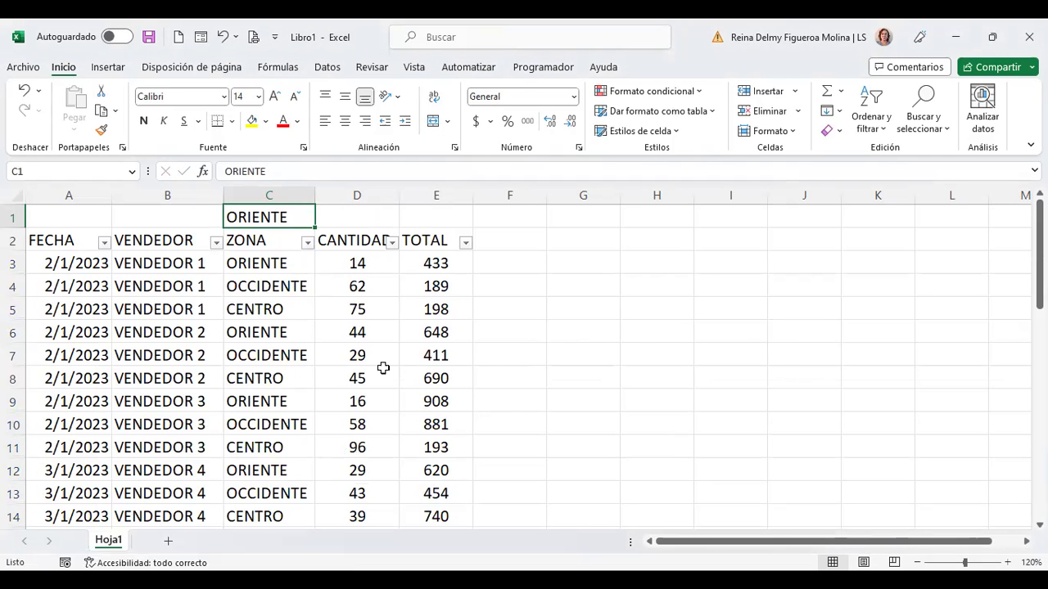
{"action": "left_click", "coordinate": [595, 242]}
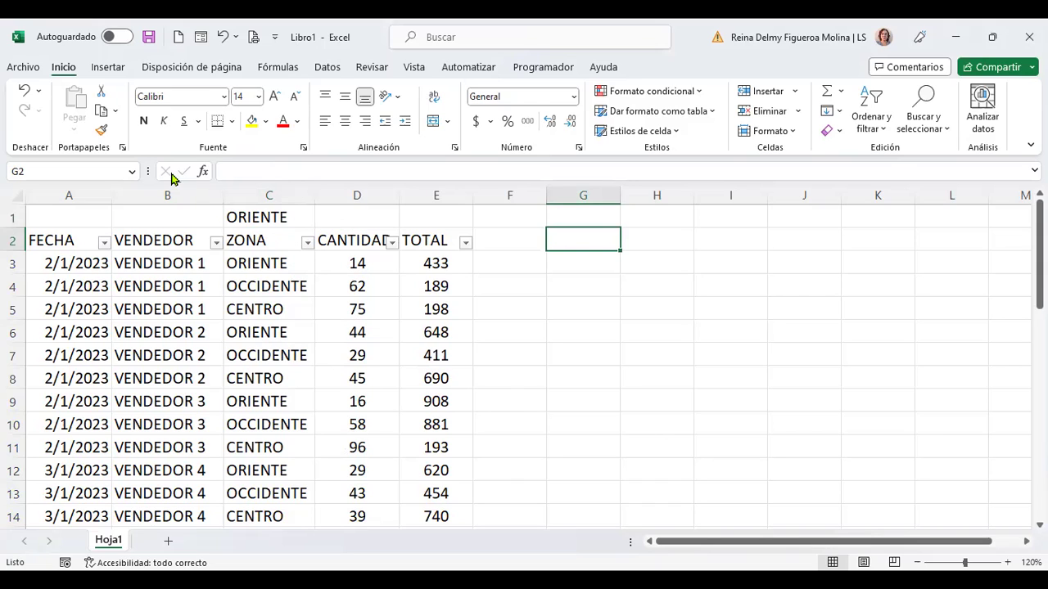
Open the Datos > Avanzadas filter settings for list range A2:E41.
{"action": "left_click", "coordinate": [326, 70]}
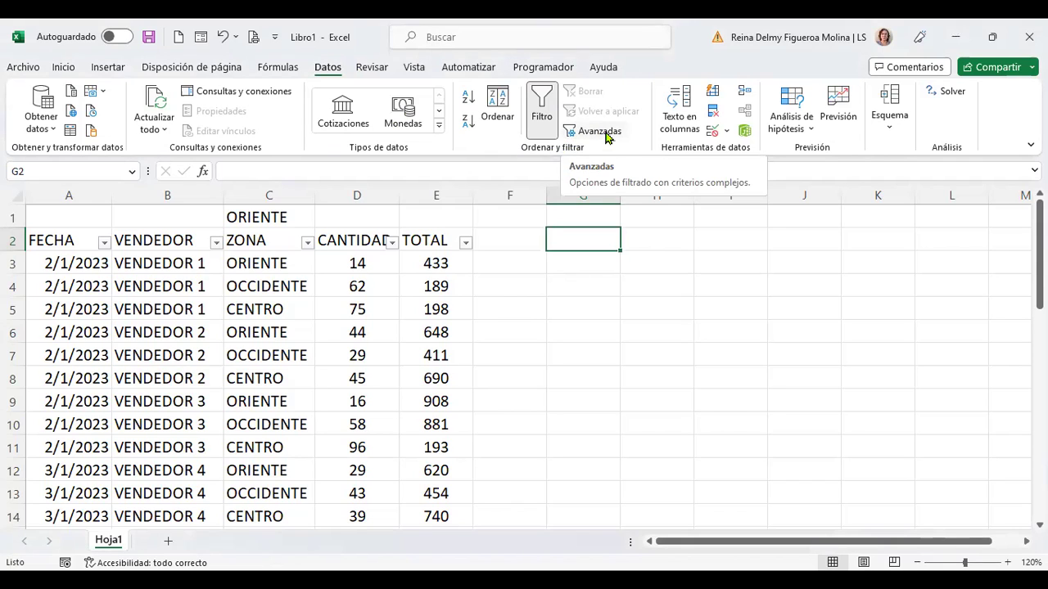
{"action": "left_click", "coordinate": [606, 137]}
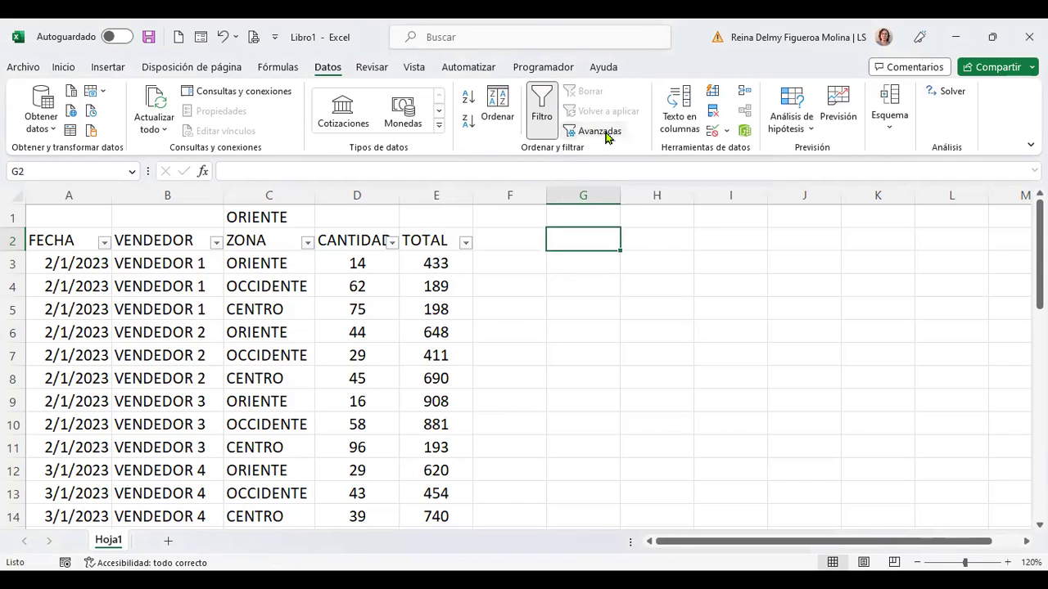
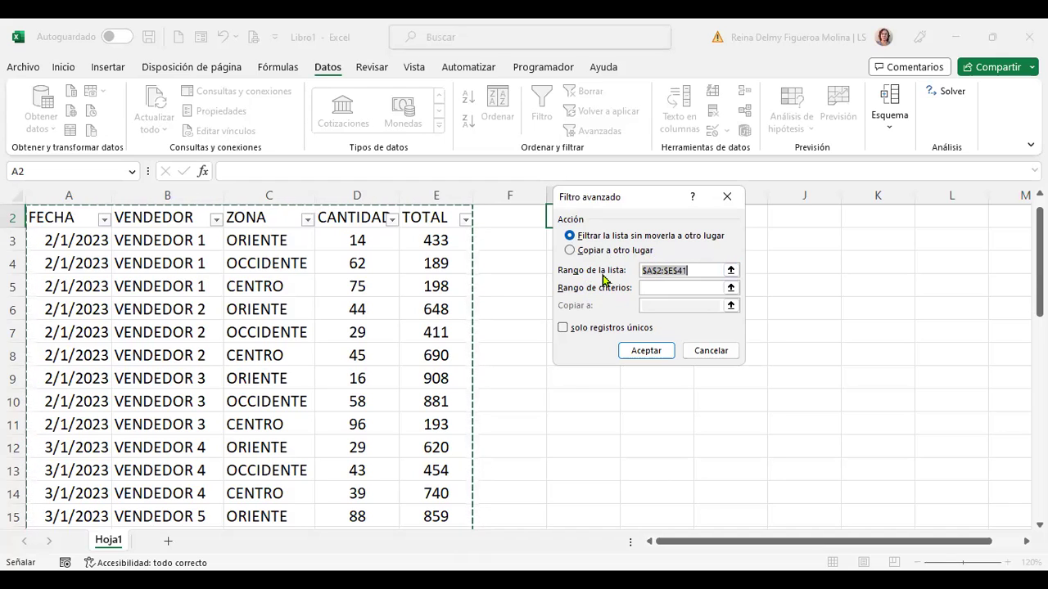
Try selecting a criteria range in the Filtro avanzado dialog.
{"action": "left_click", "coordinate": [653, 288]}
{"action": "scroll", "coordinate": [417, 352], "scroll_direction": "down", "scroll_amount": 10}
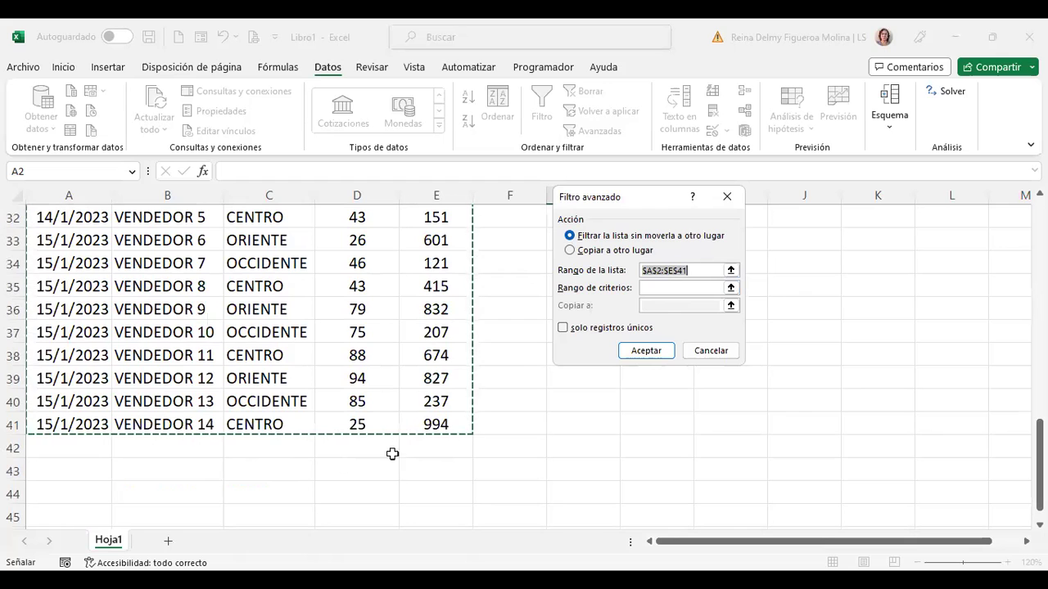
{"action": "scroll", "coordinate": [462, 335], "scroll_direction": "up", "scroll_amount": 7}
{"action": "scroll", "coordinate": [461, 336], "scroll_direction": "up", "scroll_amount": 4}
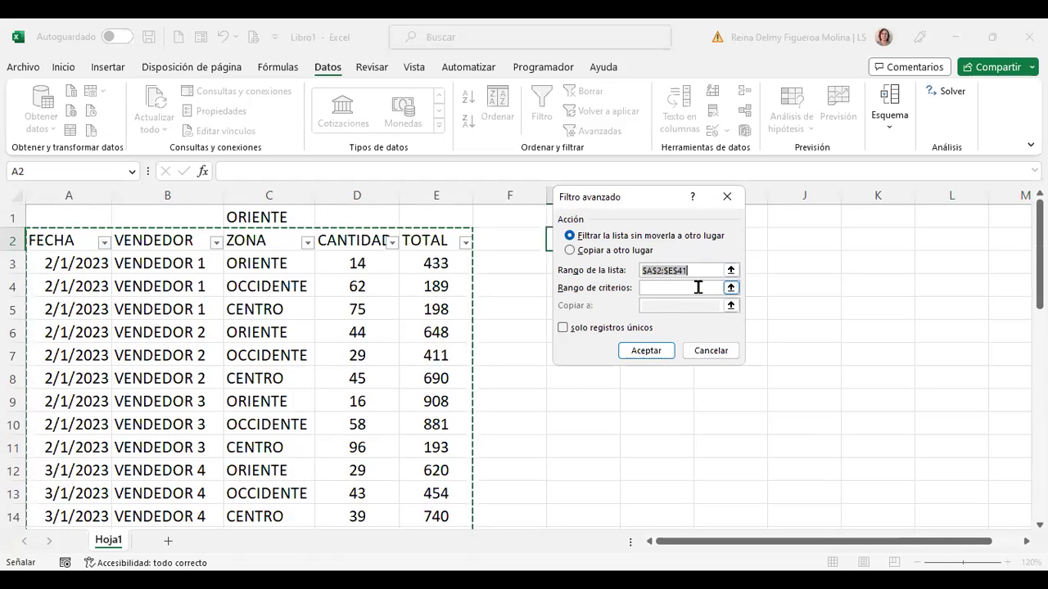
{"action": "left_click", "coordinate": [696, 288]}
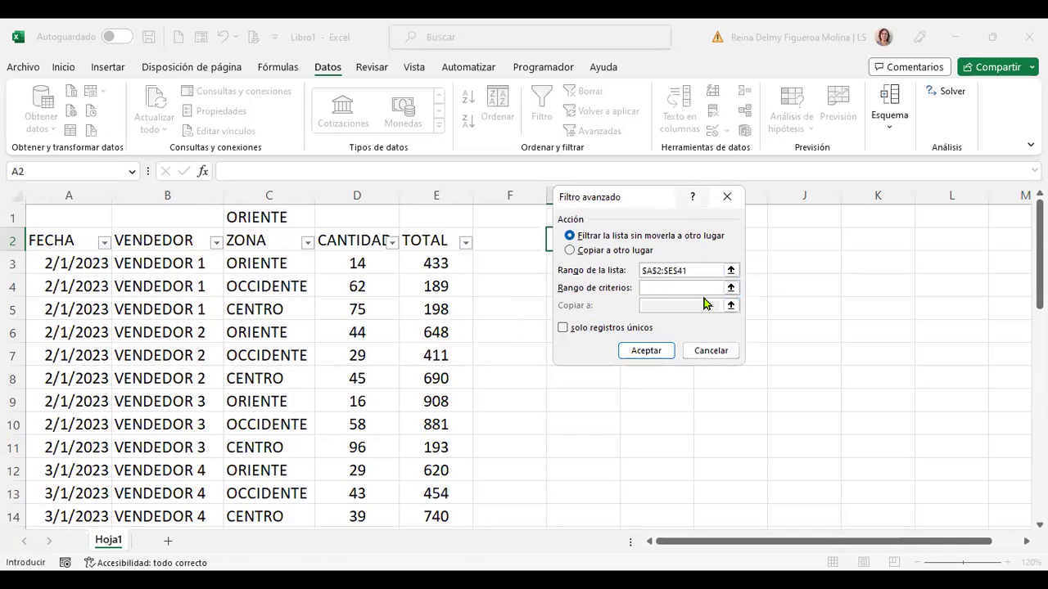
Cancel Filtro avanzado and scroll the sales table to check it runs to row 41.
{"action": "left_click", "coordinate": [713, 352]}
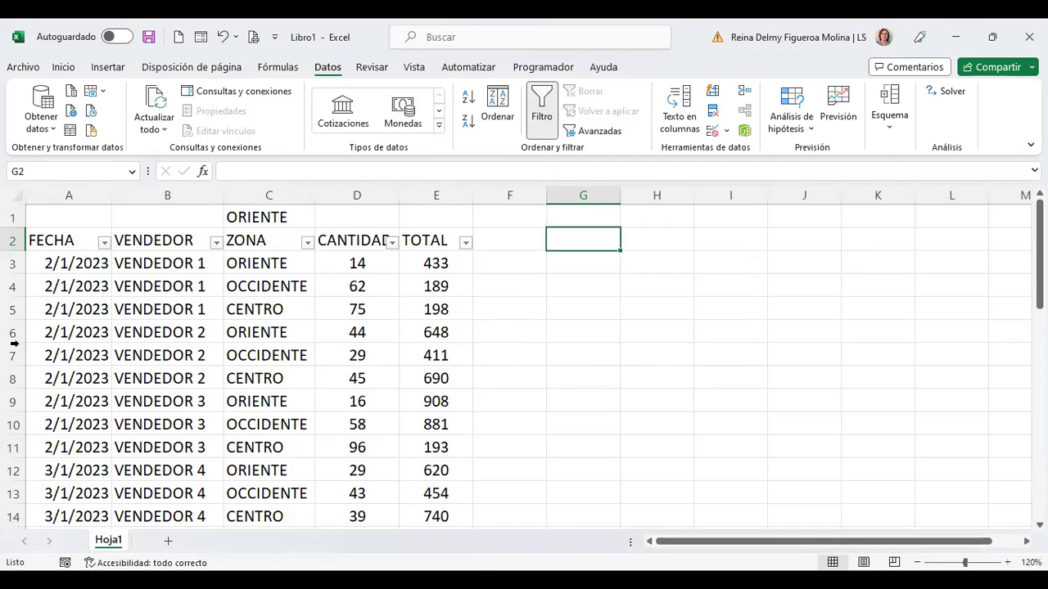
{"action": "scroll", "coordinate": [68, 322], "scroll_direction": "down", "scroll_amount": 6}
{"action": "scroll", "coordinate": [70, 327], "scroll_direction": "down", "scroll_amount": 14}
{"action": "scroll", "coordinate": [71, 328], "scroll_direction": "up", "scroll_amount": 6}
{"action": "scroll", "coordinate": [72, 331], "scroll_direction": "up", "scroll_amount": 3}
{"action": "scroll", "coordinate": [72, 332], "scroll_direction": "up", "scroll_amount": 6}
{"action": "scroll", "coordinate": [72, 331], "scroll_direction": "down", "scroll_amount": 2}
{"action": "scroll", "coordinate": [72, 331], "scroll_direction": "down", "scroll_amount": 2}
{"action": "scroll", "coordinate": [72, 332], "scroll_direction": "up", "scroll_amount": 3}
{"action": "scroll", "coordinate": [72, 332], "scroll_direction": "up", "scroll_amount": 6}
{"action": "scroll", "coordinate": [72, 331], "scroll_direction": "down", "scroll_amount": 11}
{"action": "scroll", "coordinate": [73, 336], "scroll_direction": "down", "scroll_amount": 1}
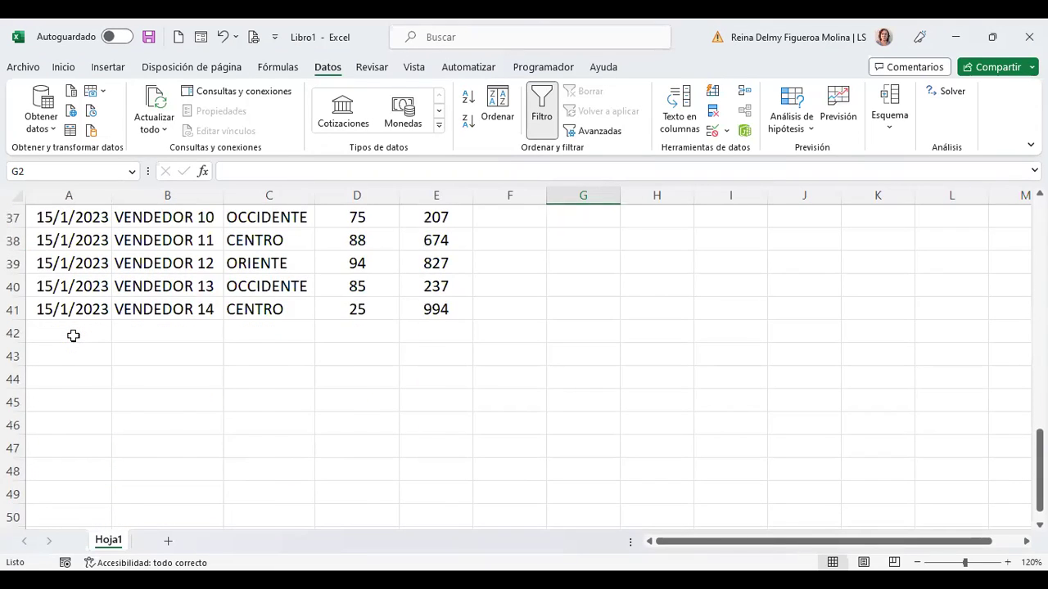
{"action": "scroll", "coordinate": [73, 336], "scroll_direction": "up", "scroll_amount": 5}
{"action": "scroll", "coordinate": [73, 336], "scroll_direction": "up", "scroll_amount": 3}
{"action": "scroll", "coordinate": [73, 336], "scroll_direction": "up", "scroll_amount": 1}
{"action": "scroll", "coordinate": [73, 335], "scroll_direction": "up", "scroll_amount": 3}
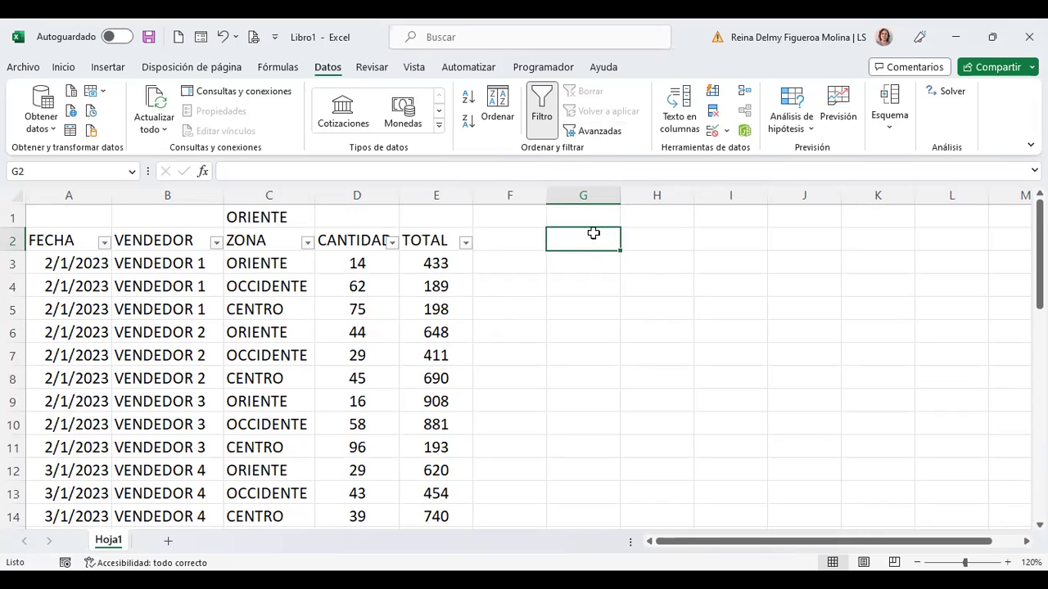
Copy the FECHA–TOTAL header row from A2:E2 into G2:K2.
{"action": "left_click_drag", "start_coordinate": [50, 238], "coordinate": [423, 236]}
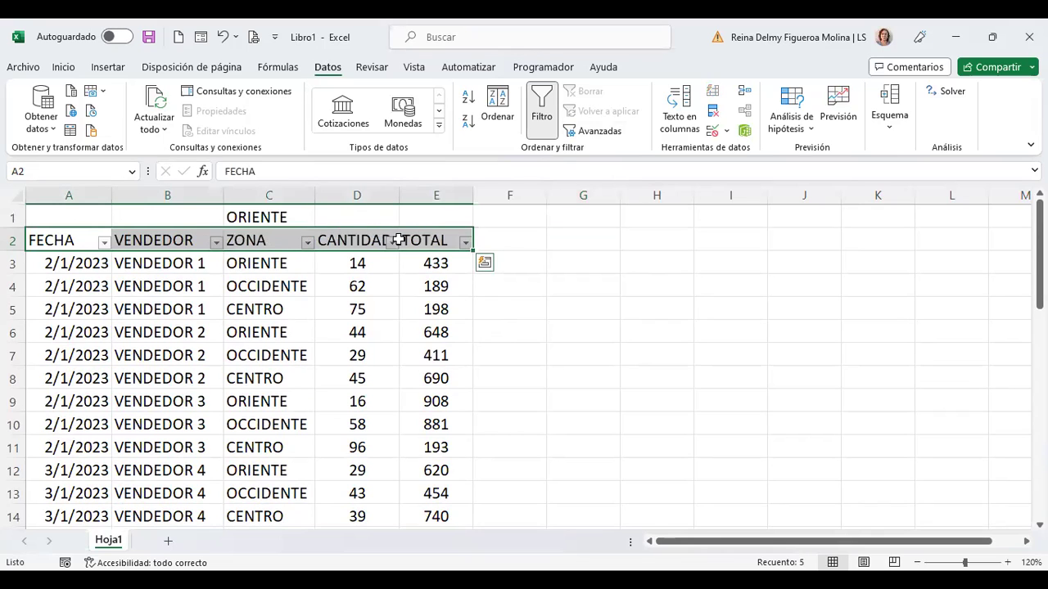
{"action": "key", "text": "ctrl+c"}
{"action": "left_click", "coordinate": [588, 240]}
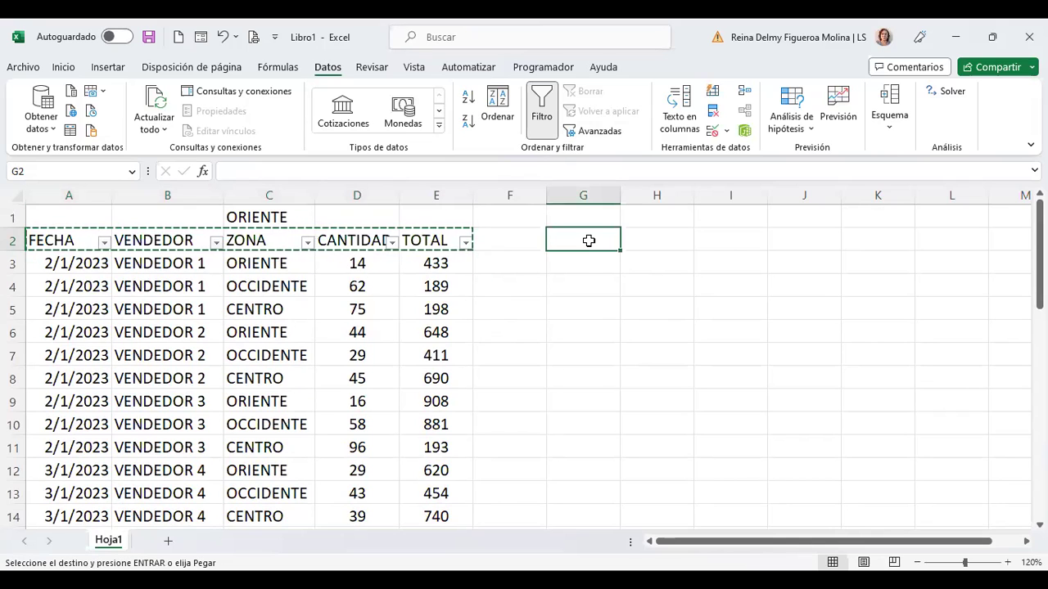
{"action": "key", "text": "ctrl+v"}
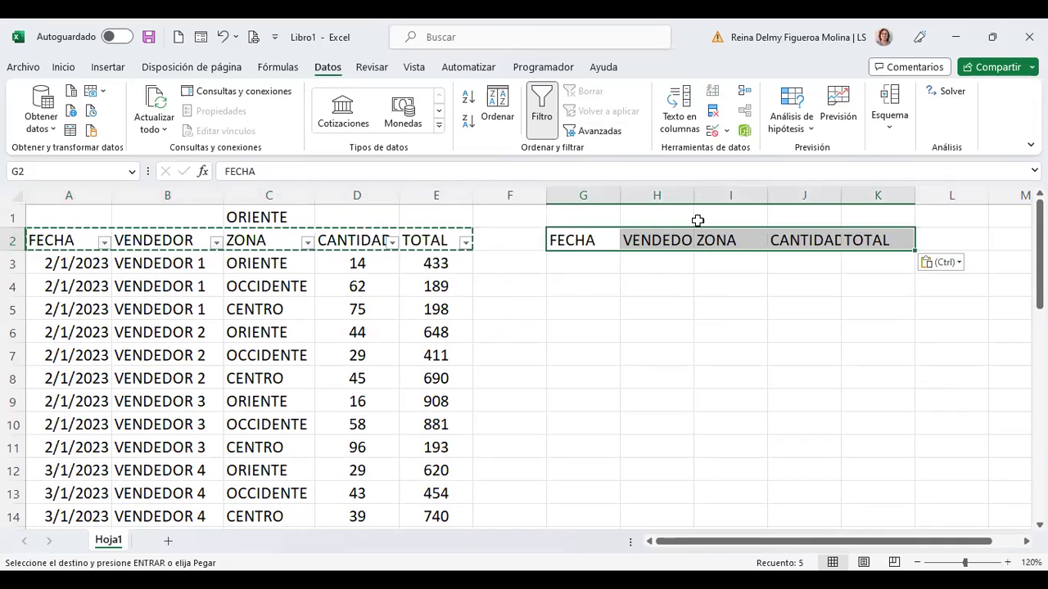
Autofit columns H and J to their headers and select G3 under FECHA.
{"action": "double_click", "coordinate": [695, 197]}
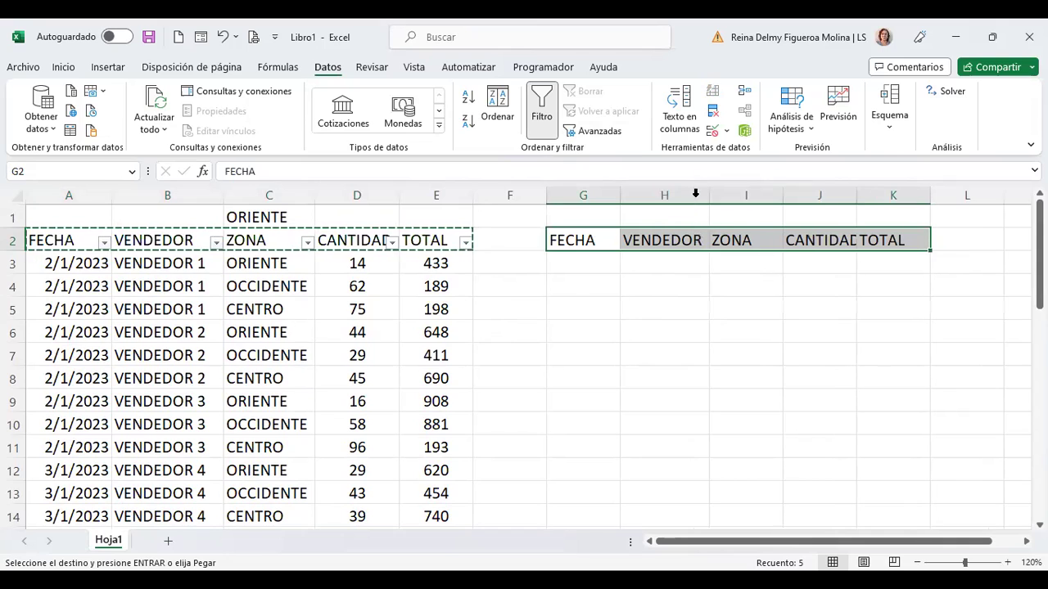
{"action": "double_click", "coordinate": [863, 194]}
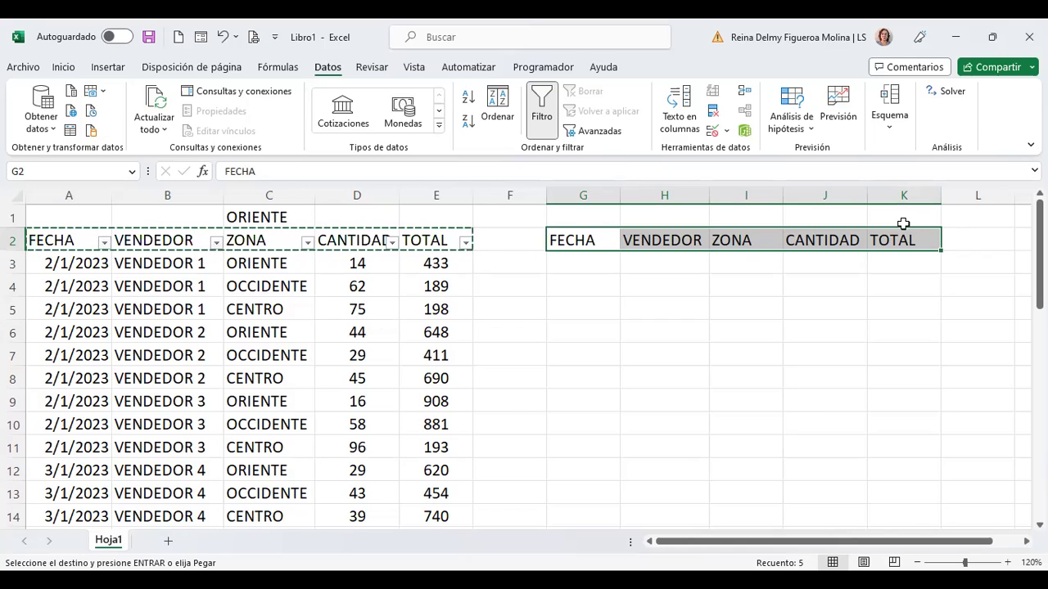
{"action": "left_click", "coordinate": [591, 267]}
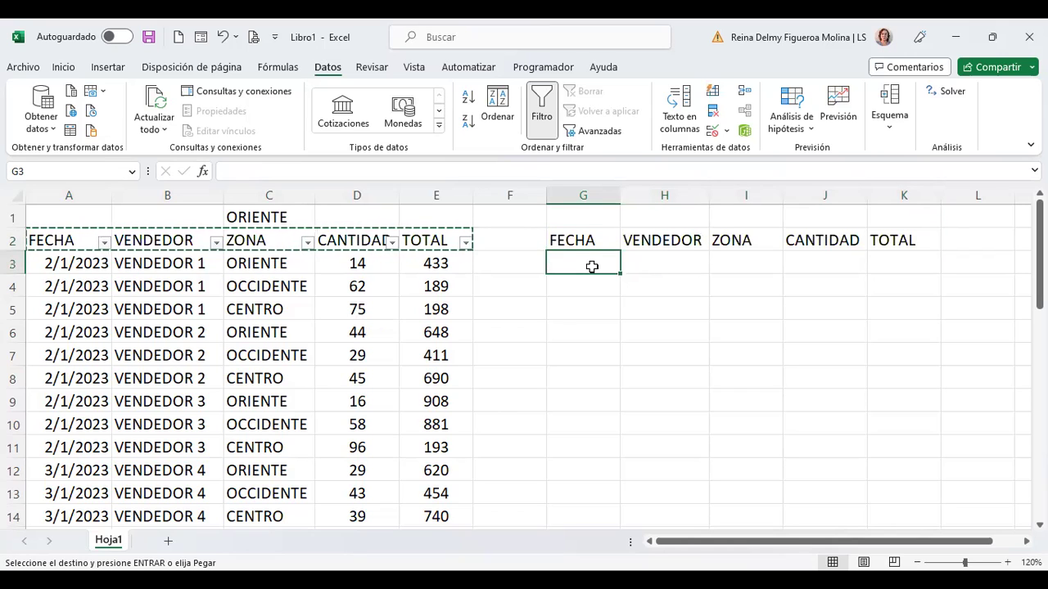
{"action": "scroll", "coordinate": [167, 424], "scroll_direction": "down", "scroll_amount": 5}
{"action": "scroll", "coordinate": [167, 424], "scroll_direction": "down", "scroll_amount": 2}
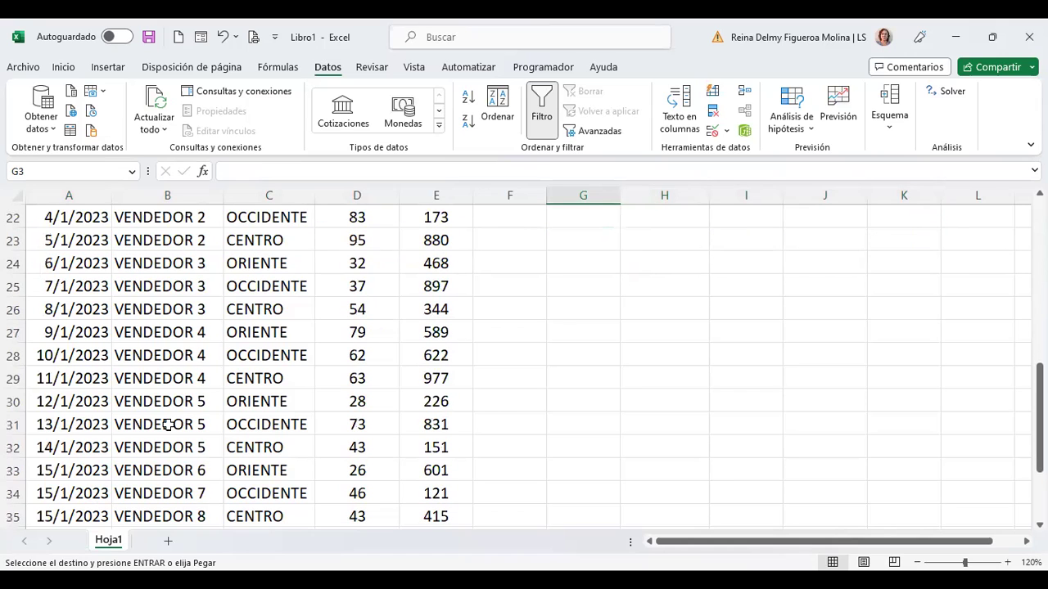
{"action": "scroll", "coordinate": [534, 475], "scroll_direction": "up", "scroll_amount": 7}
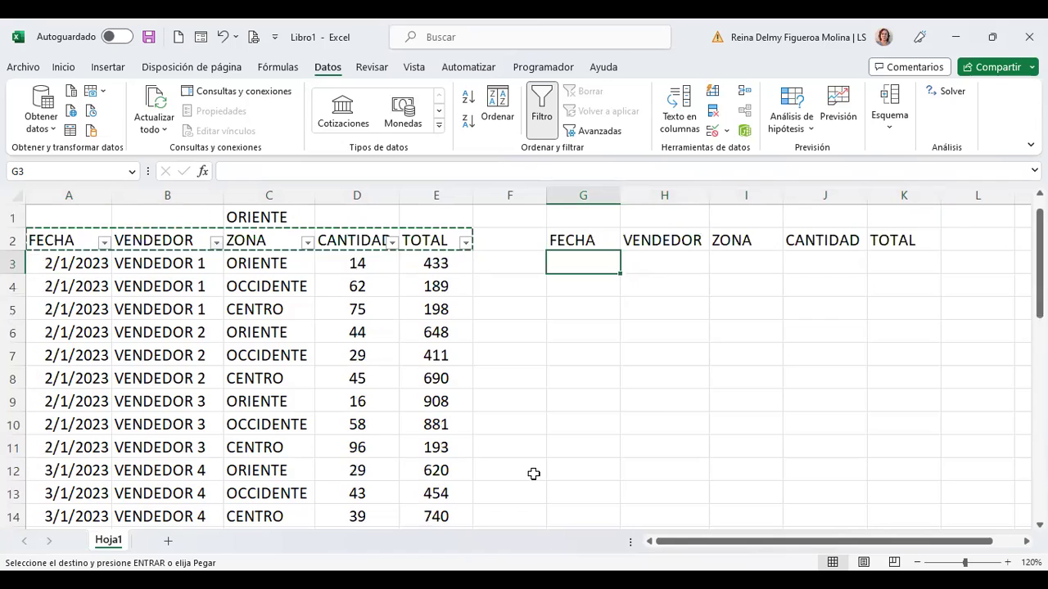
Enter 10/1/2023 in G3 and open Datos > Avanzadas.
{"action": "type", "text": "1"}
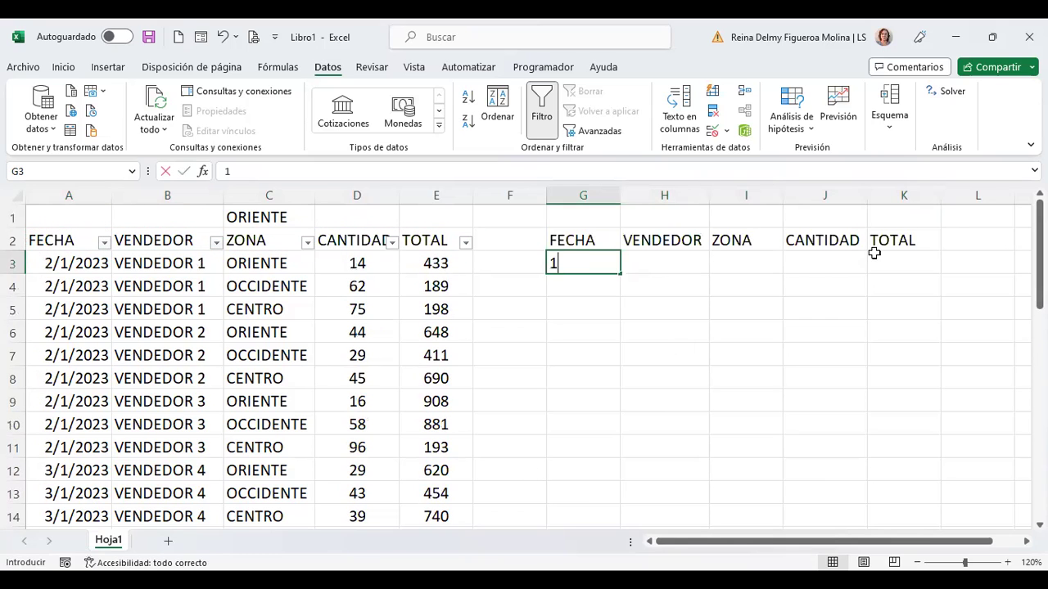
{"action": "type", "text": "0/1/2023"}
{"action": "key", "text": "Return"}
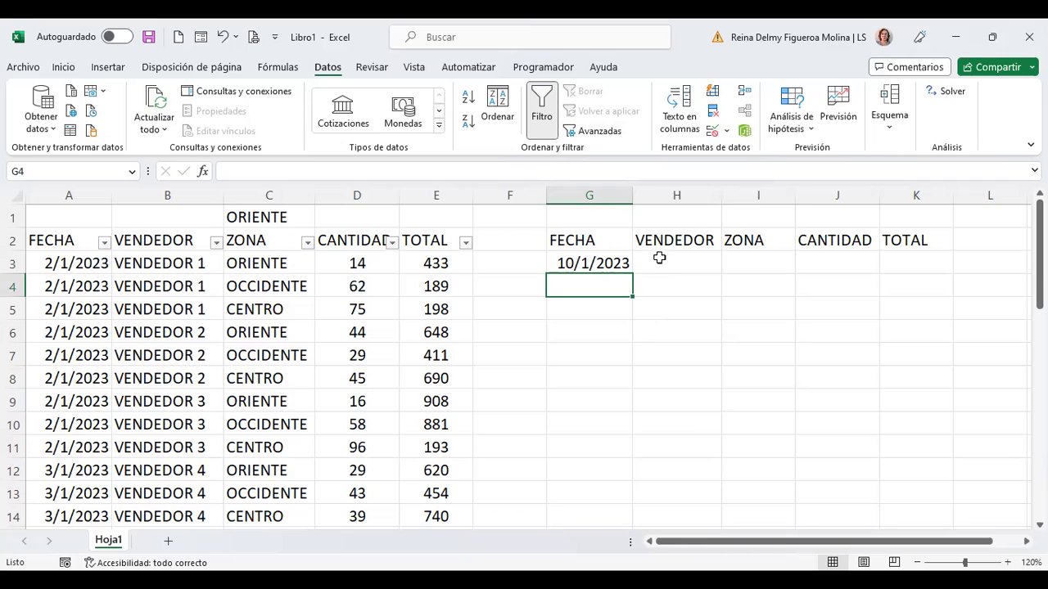
{"action": "left_click", "coordinate": [594, 134]}
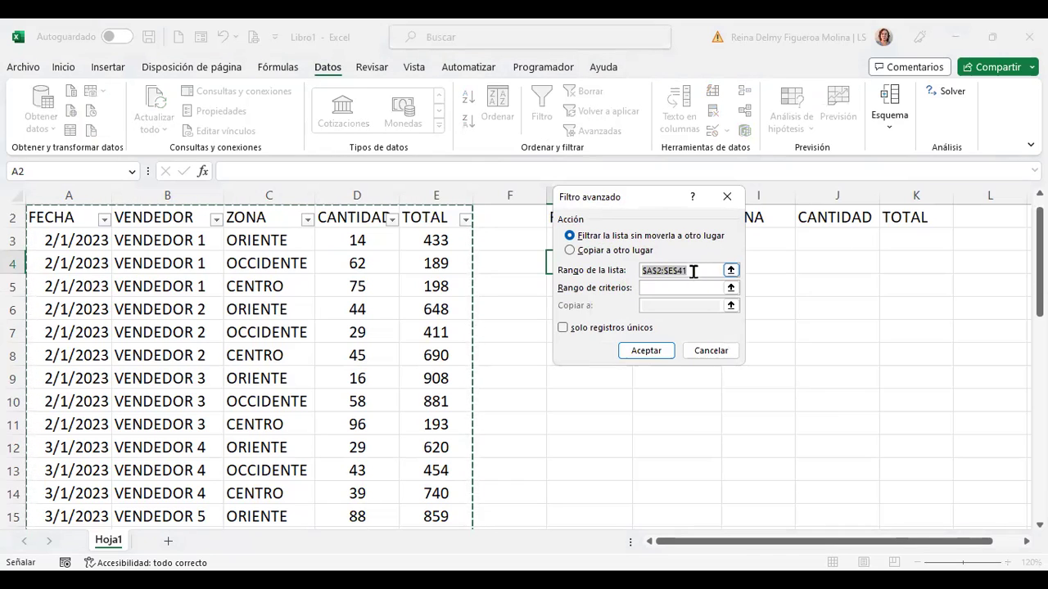
Filter in place with criteria range G2:K3, leaving only the 10/1/2023 record.
{"action": "left_click", "coordinate": [676, 289]}
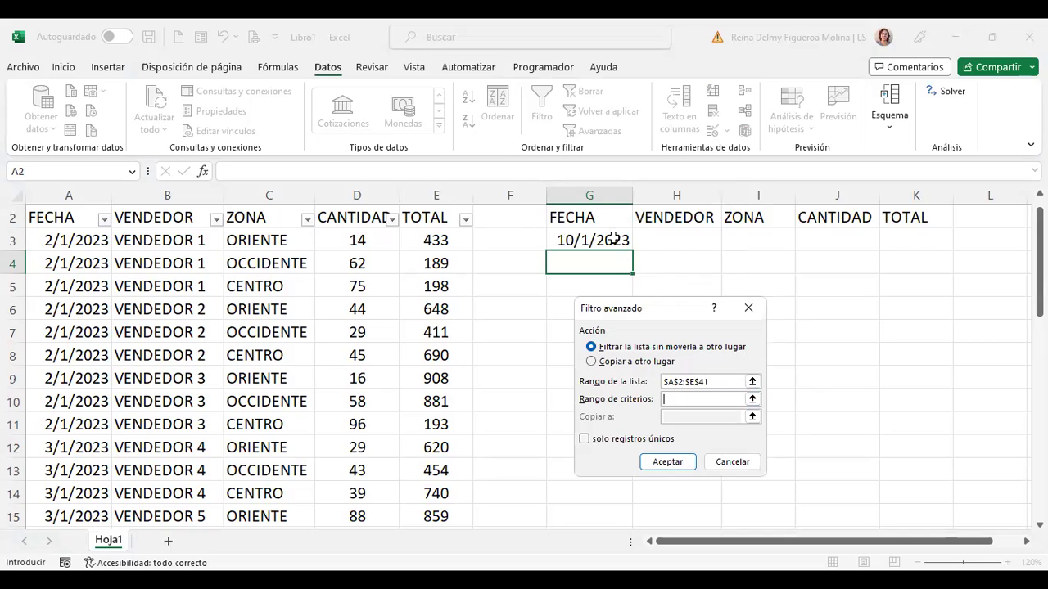
{"action": "left_click_drag", "start_coordinate": [901, 239], "coordinate": [924, 248]}
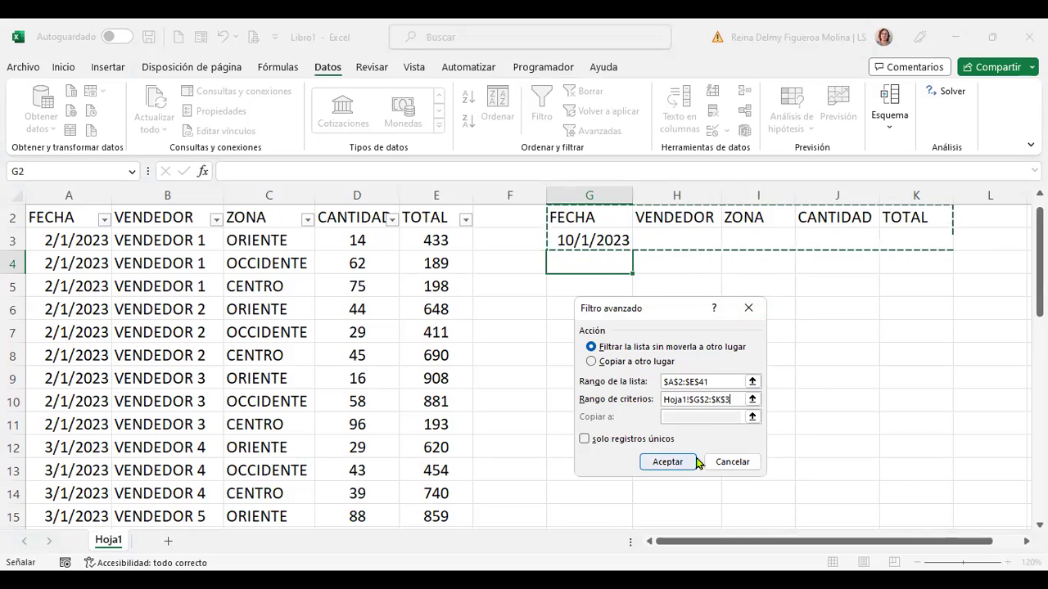
{"action": "left_click", "coordinate": [678, 462]}
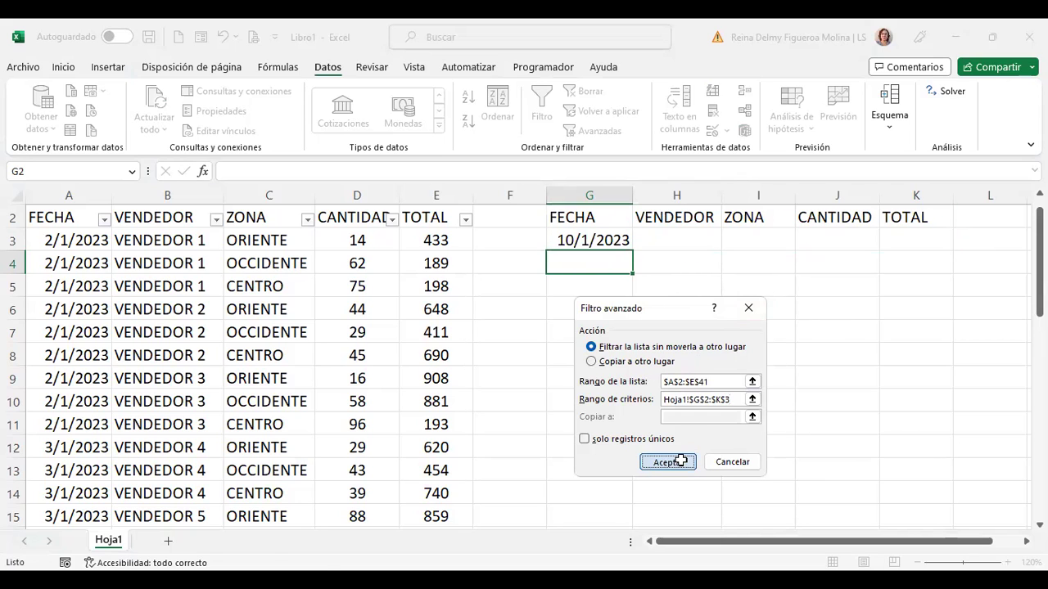
{"action": "scroll", "coordinate": [601, 448], "scroll_direction": "up", "scroll_amount": 1}
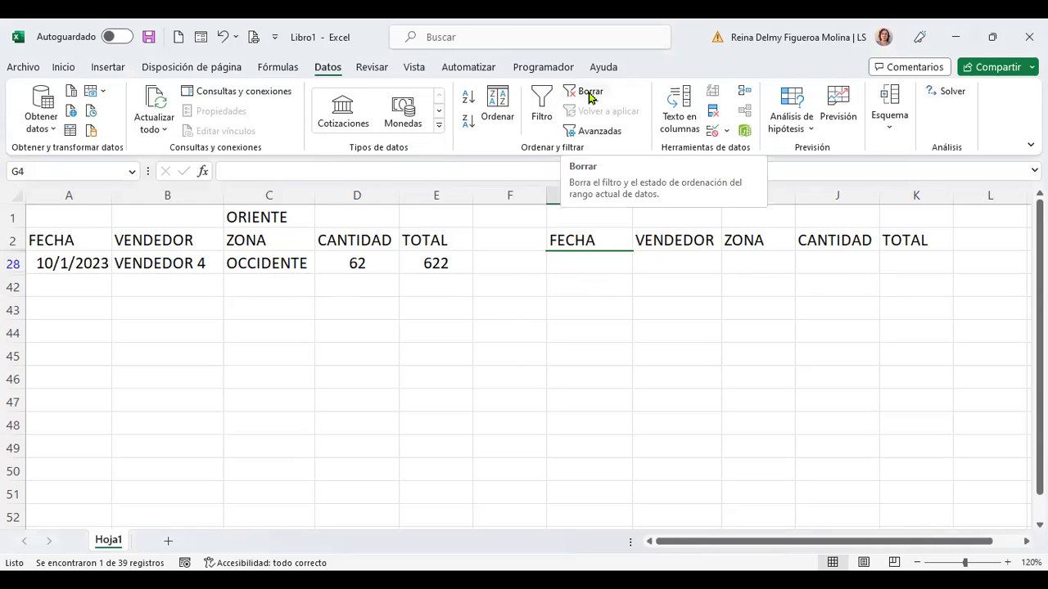
Clear the filter and insert three blank rows above the sales table.
{"action": "left_click", "coordinate": [589, 94]}
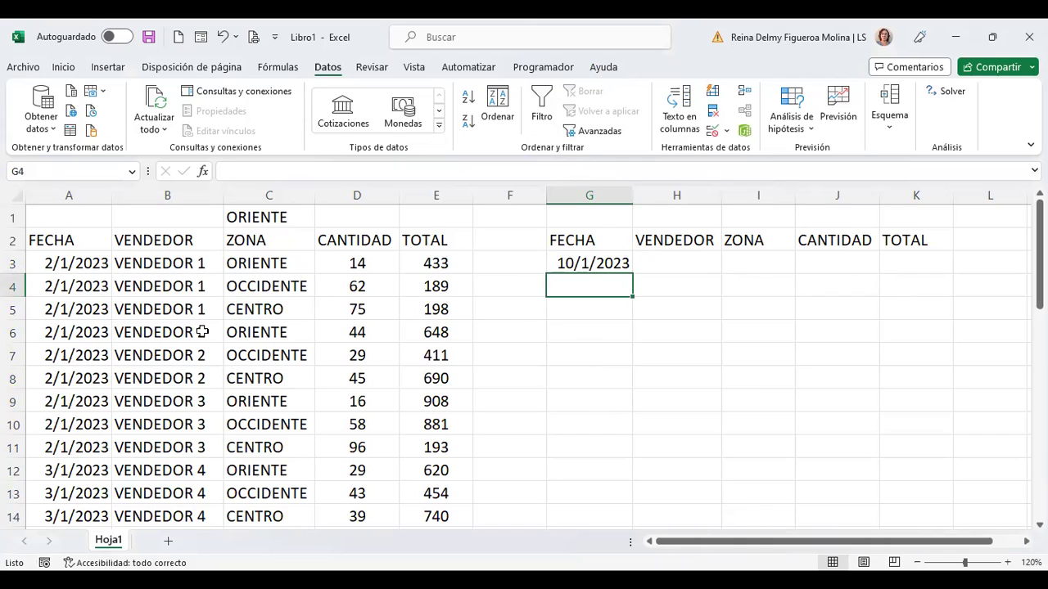
{"action": "left_click", "coordinate": [12, 217]}
{"action": "key", "text": "shift+F10"}
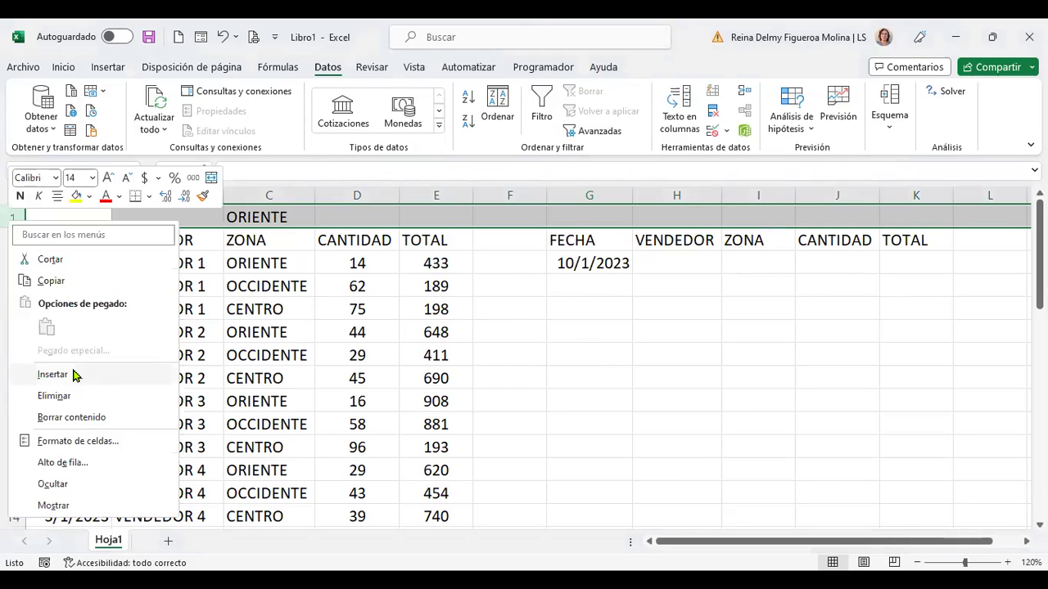
{"action": "left_click", "coordinate": [73, 374]}
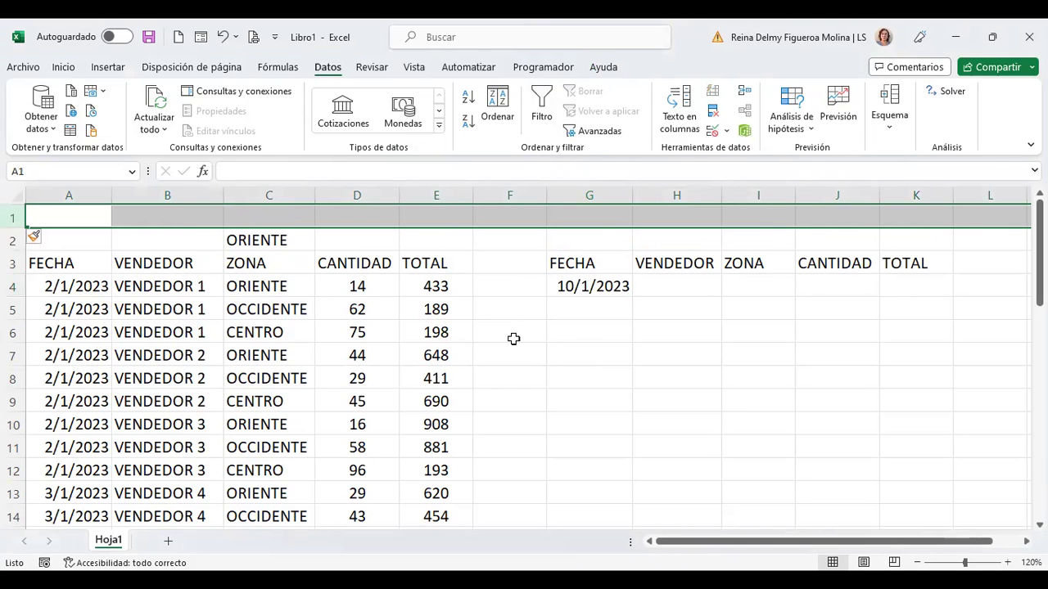
{"action": "key", "text": "F4"}
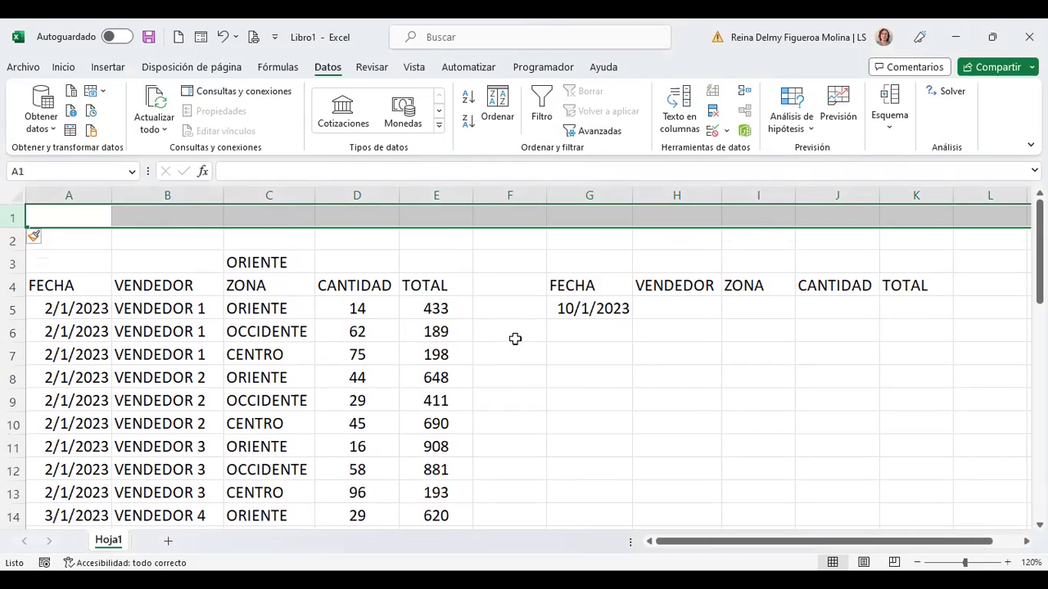
{"action": "key", "text": "F4"}
Copy the criteria block G5:K6 into A1:E2, empty G5:O9, and return to A1.
{"action": "left_click_drag", "start_coordinate": [599, 310], "coordinate": [875, 330]}
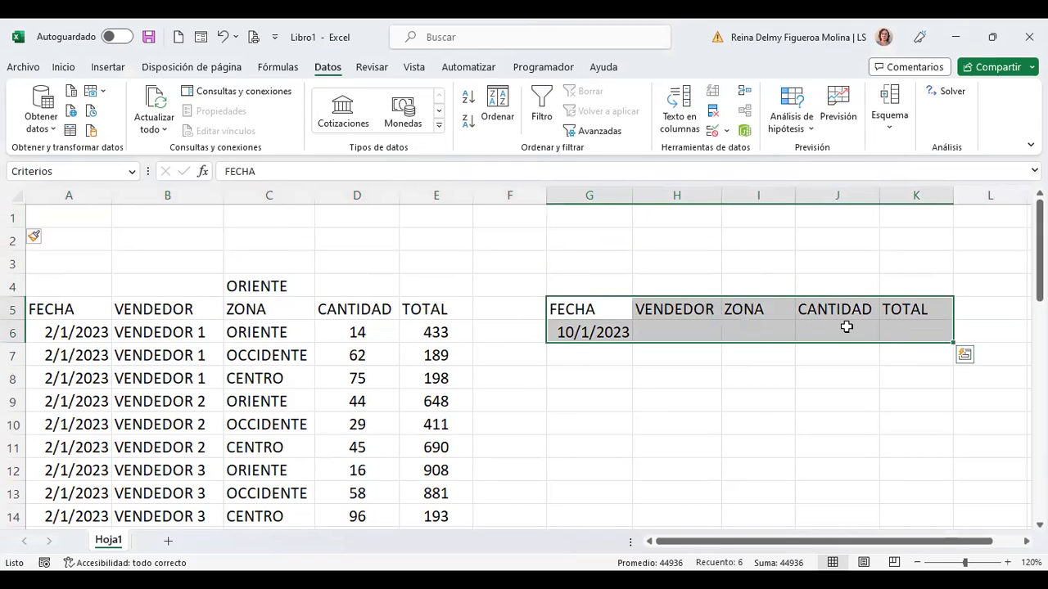
{"action": "key", "text": "ctrl+c"}
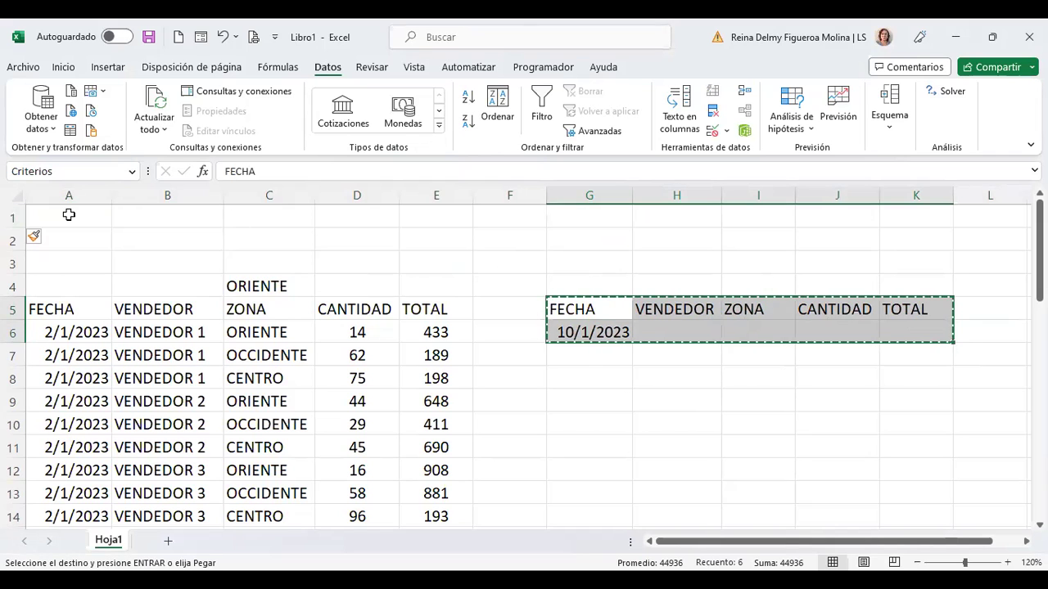
{"action": "left_click", "coordinate": [69, 214]}
{"action": "key", "text": "ctrl+v"}
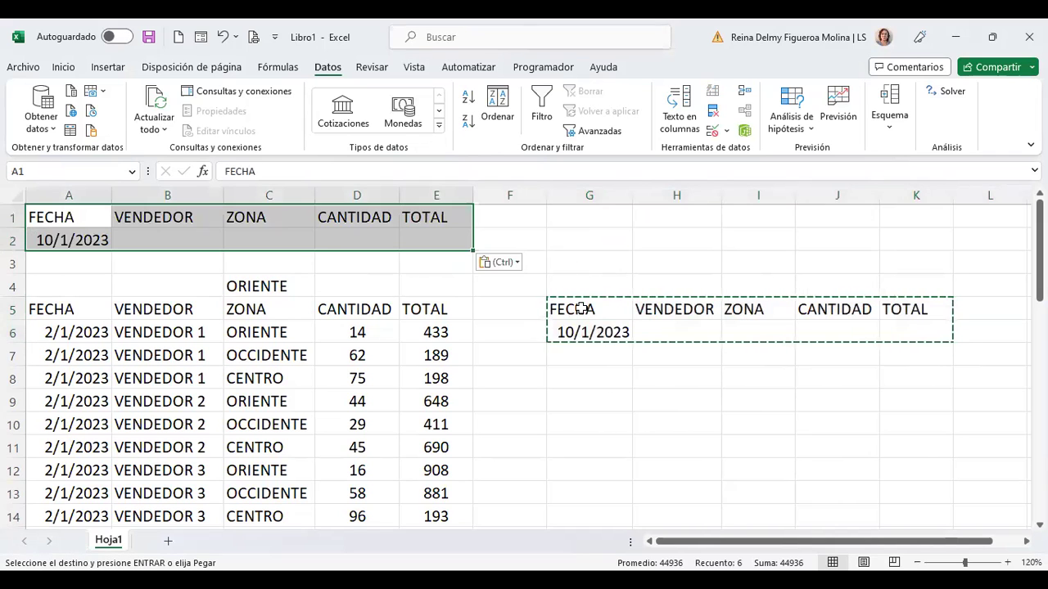
{"action": "left_click_drag", "start_coordinate": [581, 308], "coordinate": [966, 366]}
{"action": "key", "text": "Delete"}
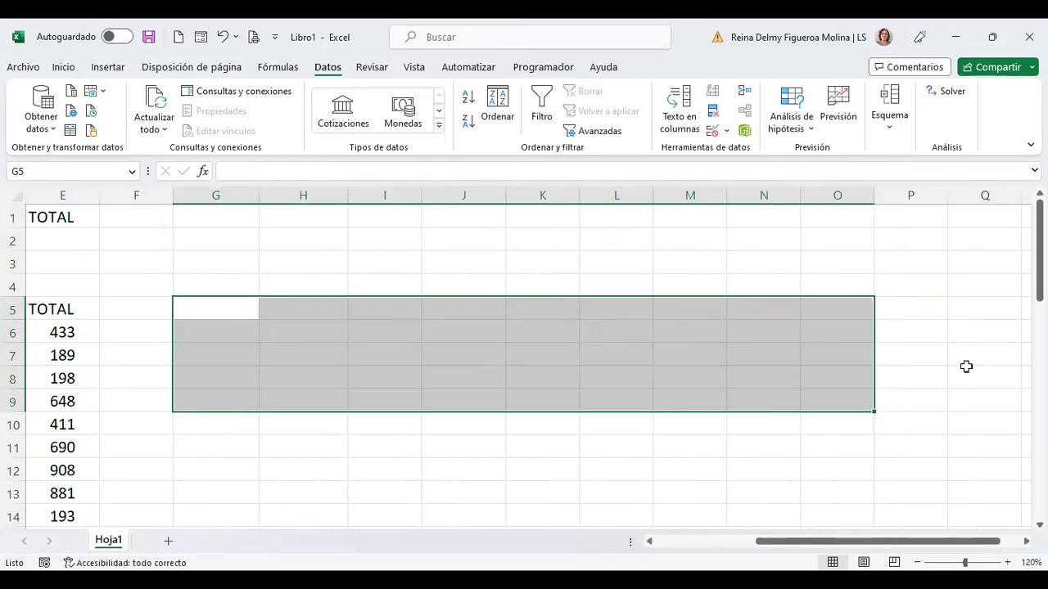
{"action": "key", "text": "ctrl+Home"}
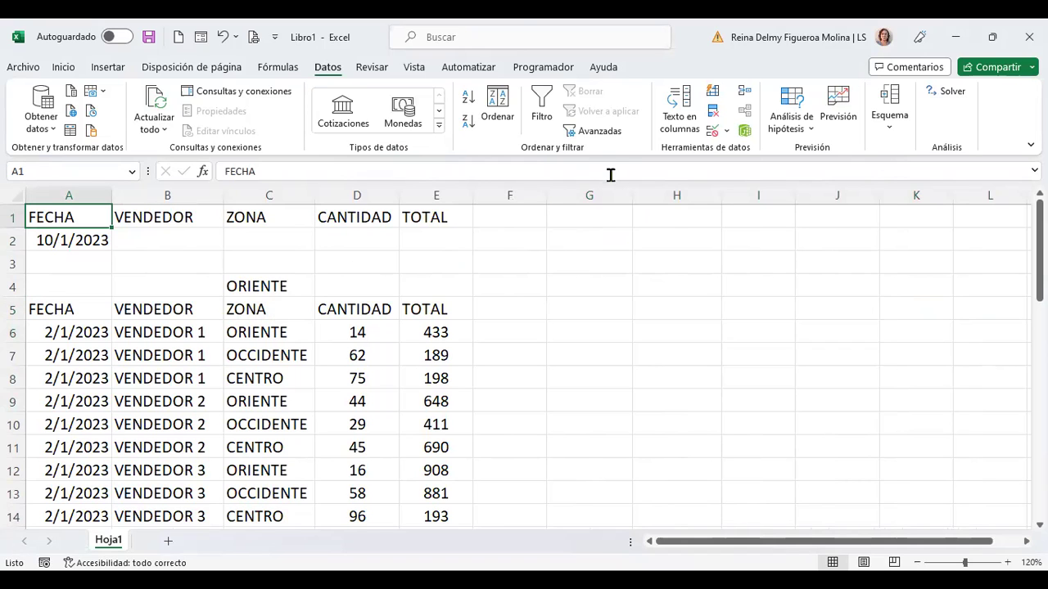
Open Avanzadas and set the list range to $A$5:$E$44.
{"action": "left_click", "coordinate": [607, 133]}
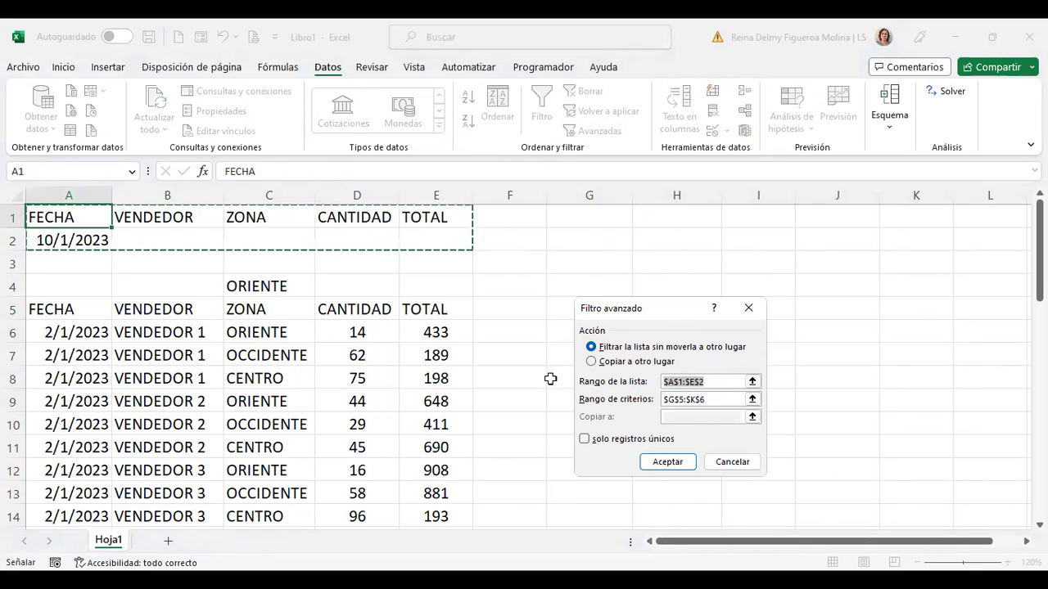
{"action": "left_click", "coordinate": [72, 309]}
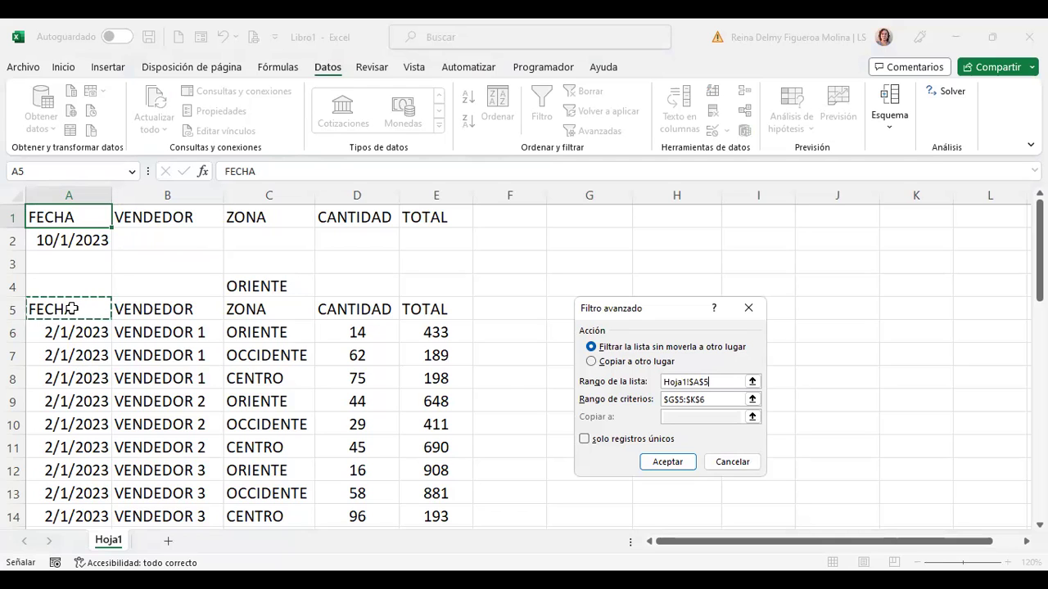
{"action": "key", "text": "ctrl+shift+Right"}
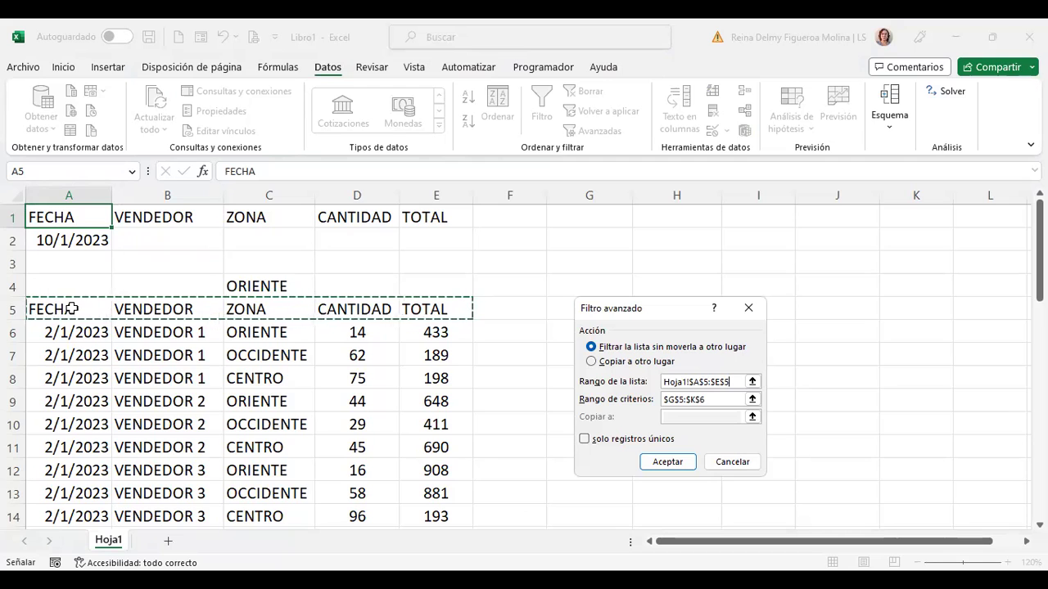
{"action": "left_click", "coordinate": [72, 309]}
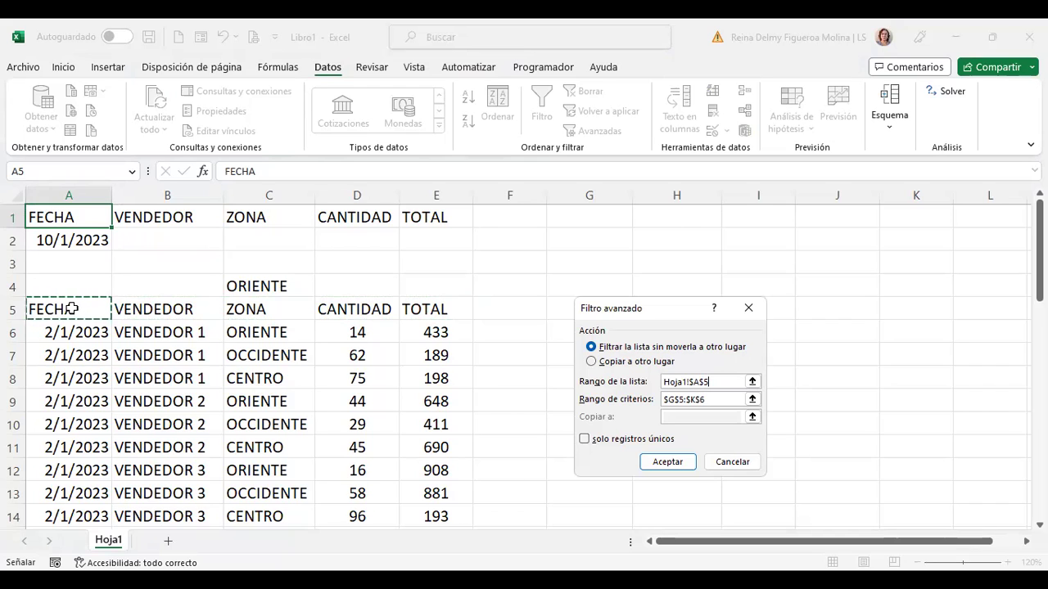
{"action": "key", "text": "ctrl+shift+Right"}
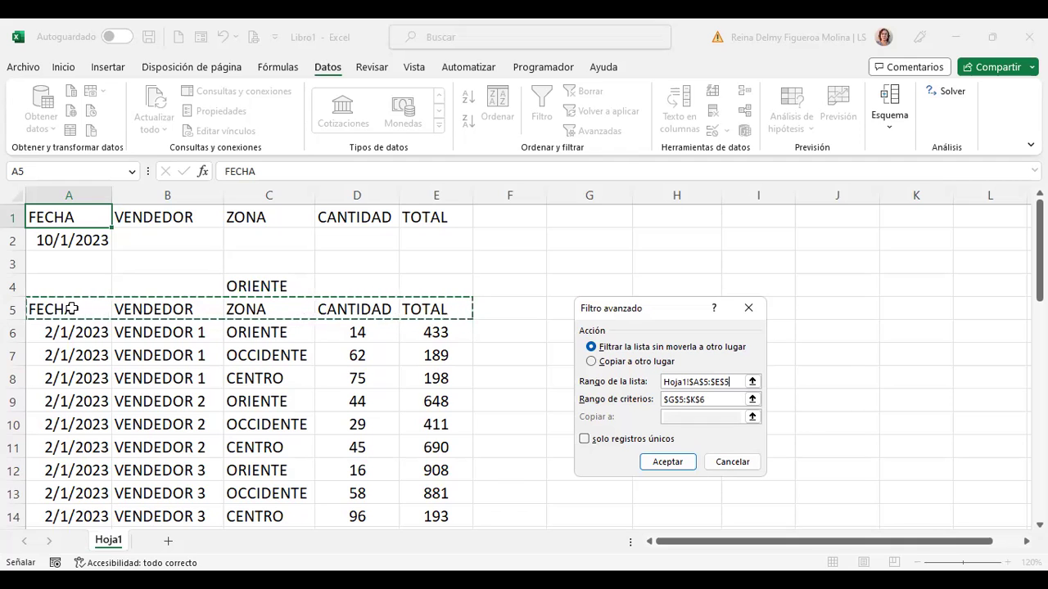
{"action": "key", "text": "ctrl+shift+Down"}
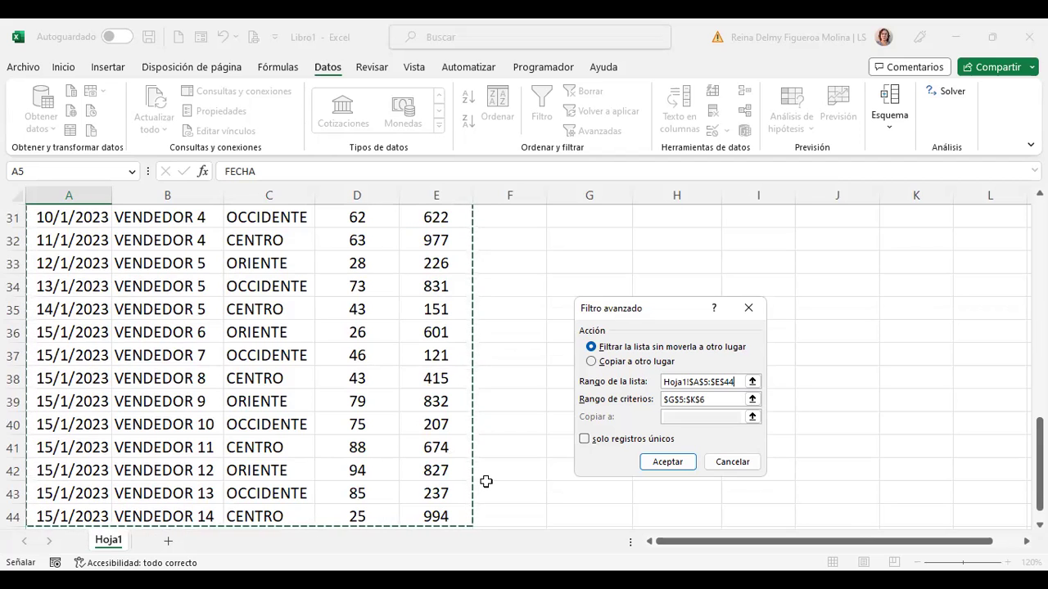
{"action": "scroll", "coordinate": [486, 482], "scroll_direction": "up", "scroll_amount": 2}
{"action": "scroll", "coordinate": [467, 443], "scroll_direction": "up", "scroll_amount": 7}
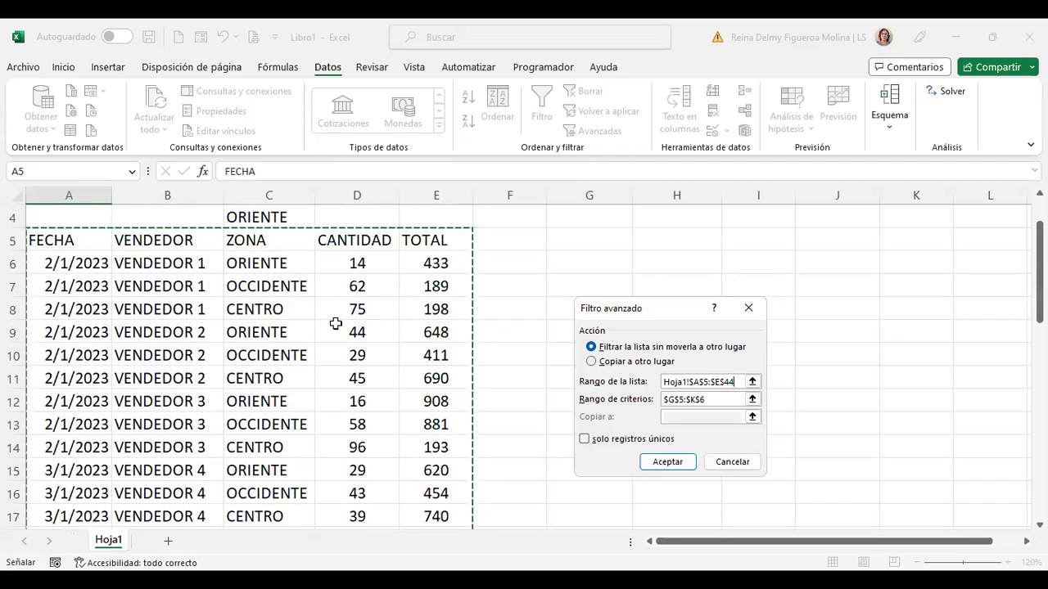
{"action": "scroll", "coordinate": [339, 320], "scroll_direction": "up", "scroll_amount": 1}
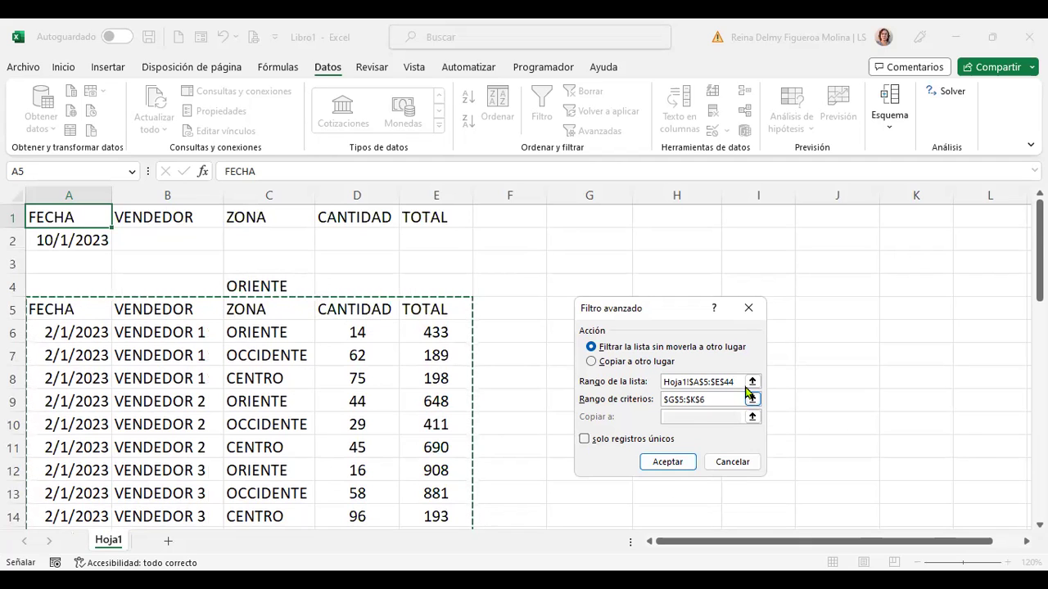
Replace the criteria range with A1:E2 and run the filter.
{"action": "left_click", "coordinate": [723, 400]}
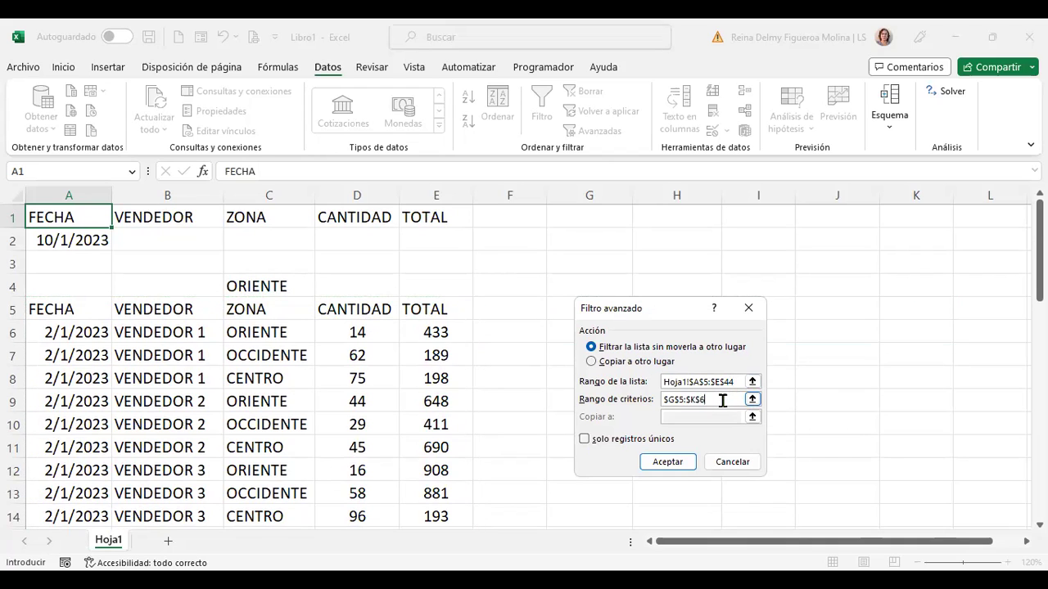
{"action": "left_click_drag", "start_coordinate": [723, 401], "coordinate": [599, 400]}
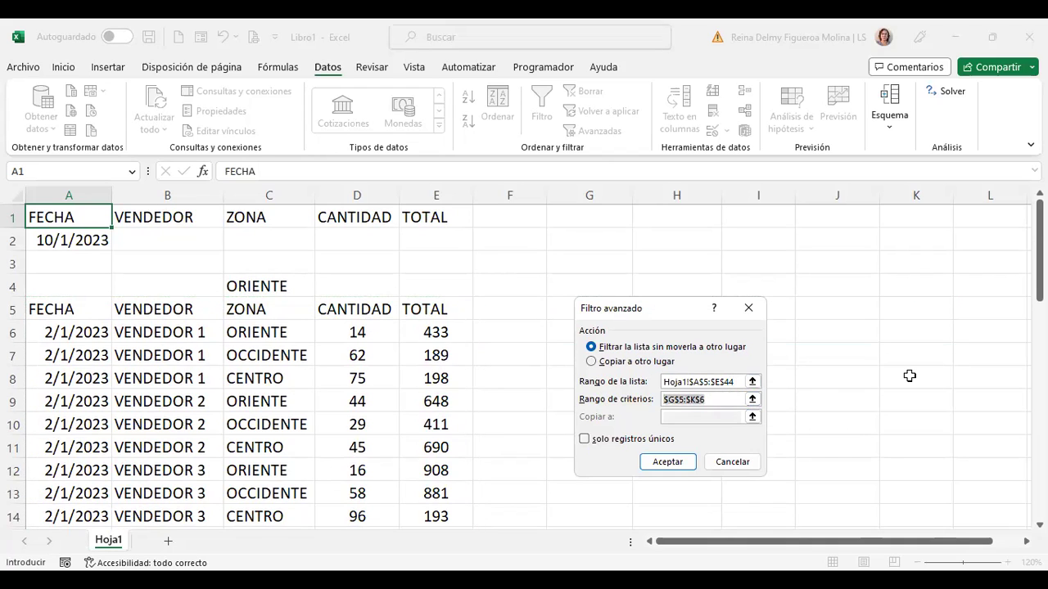
{"action": "key", "text": "BackSpace"}
{"action": "left_click", "coordinate": [79, 219]}
{"action": "left_click", "coordinate": [414, 236], "text": "shift"}
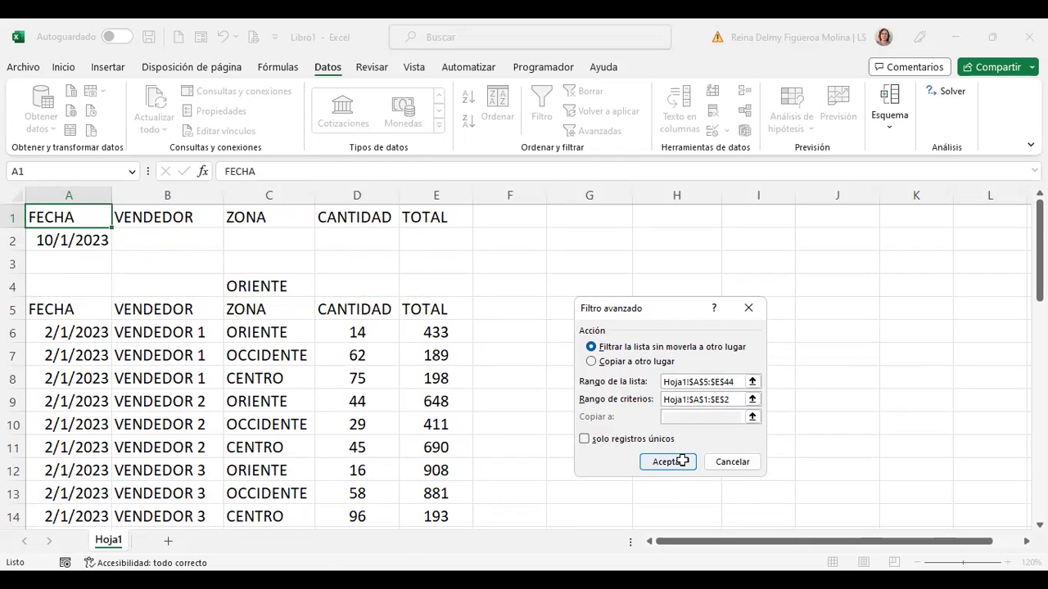
{"action": "left_click", "coordinate": [668, 462]}
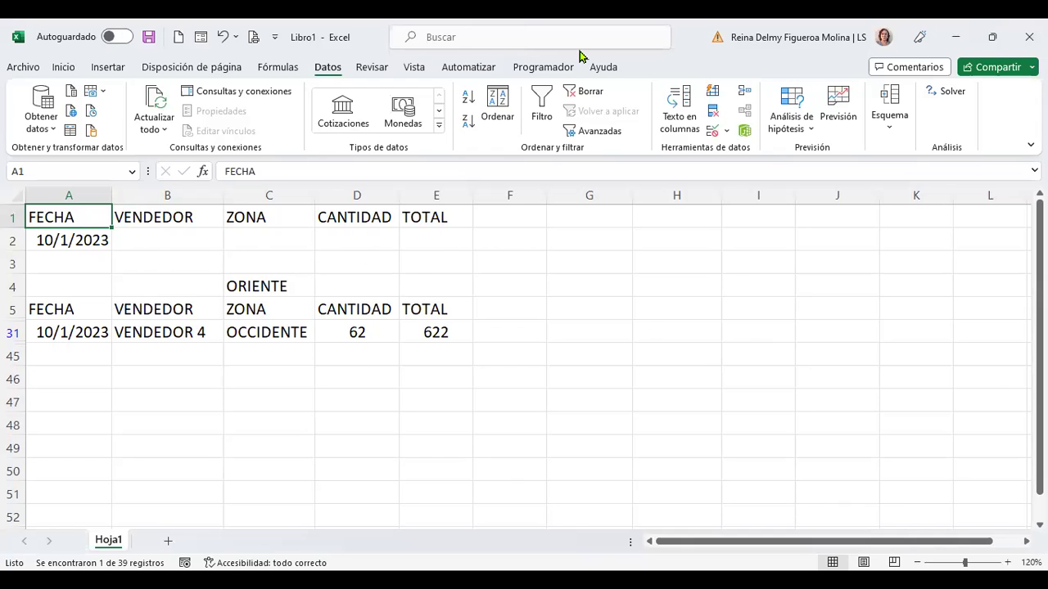
Clear the filter to show all rows and delete the 10/1/2023 date from A2.
{"action": "left_click", "coordinate": [590, 95]}
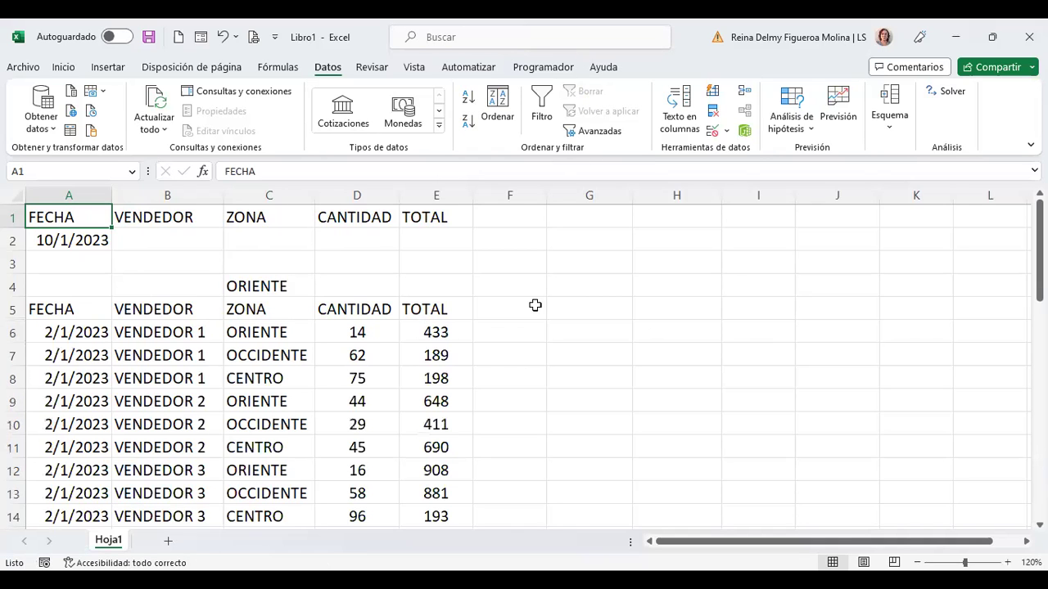
{"action": "left_click", "coordinate": [85, 240]}
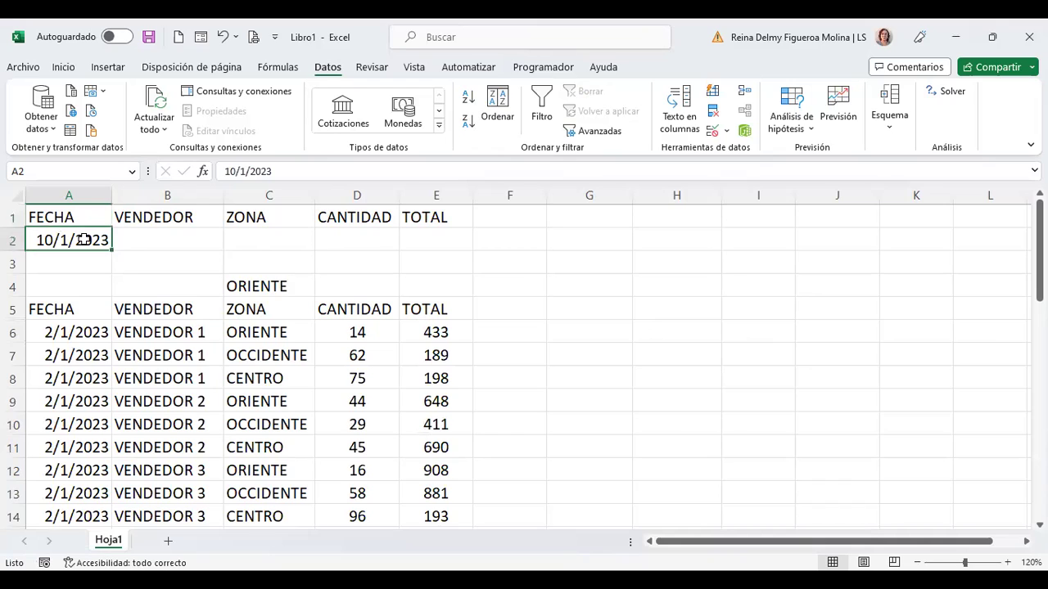
{"action": "key", "text": "Delete"}
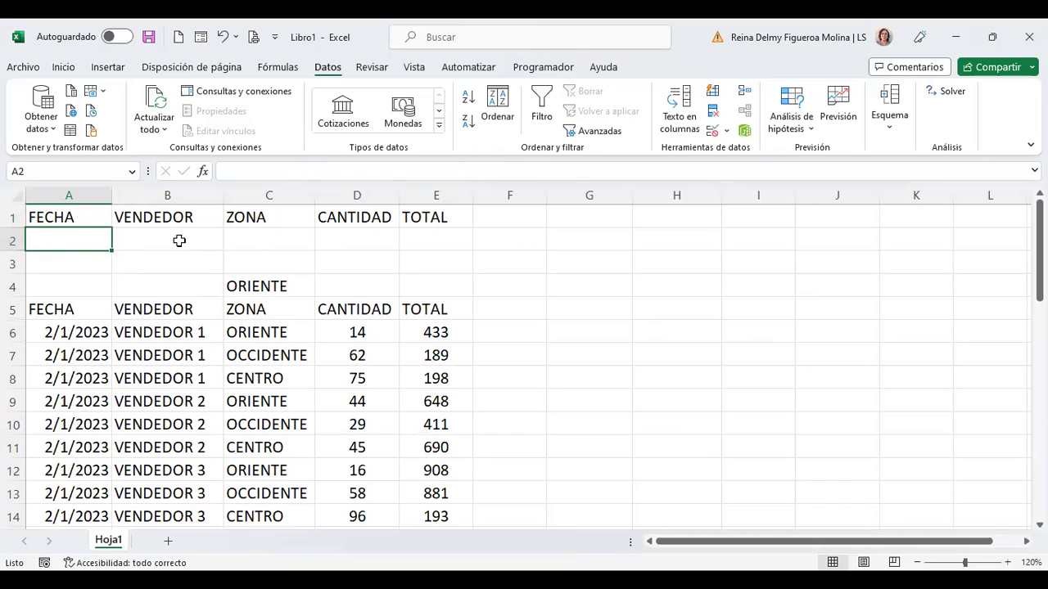
Enter VENDEDOR 2 in B2 as the seller criterion.
{"action": "left_click", "coordinate": [178, 240]}
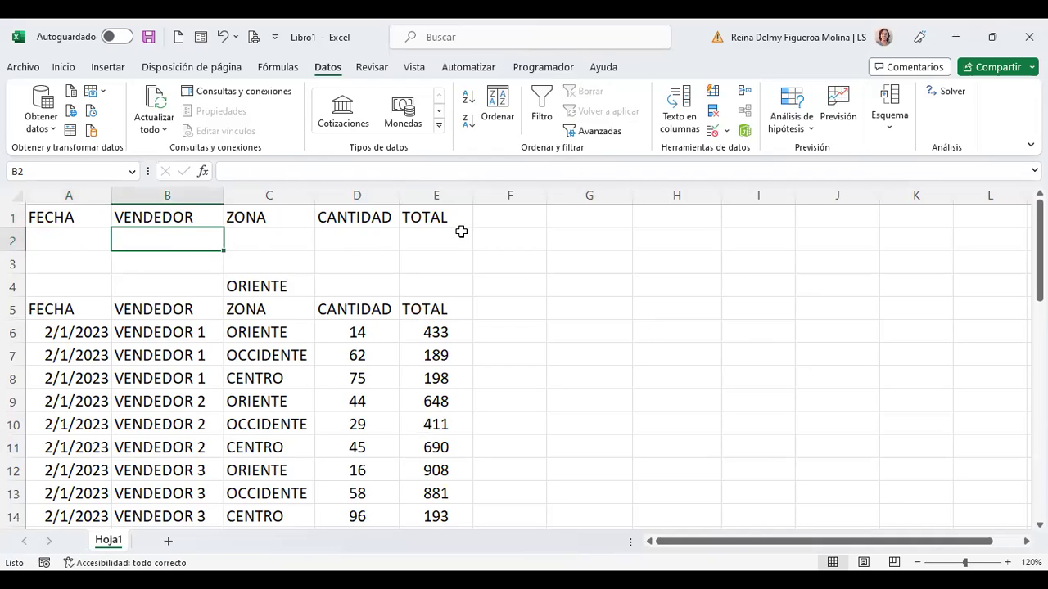
{"action": "type", "text": "VE"}
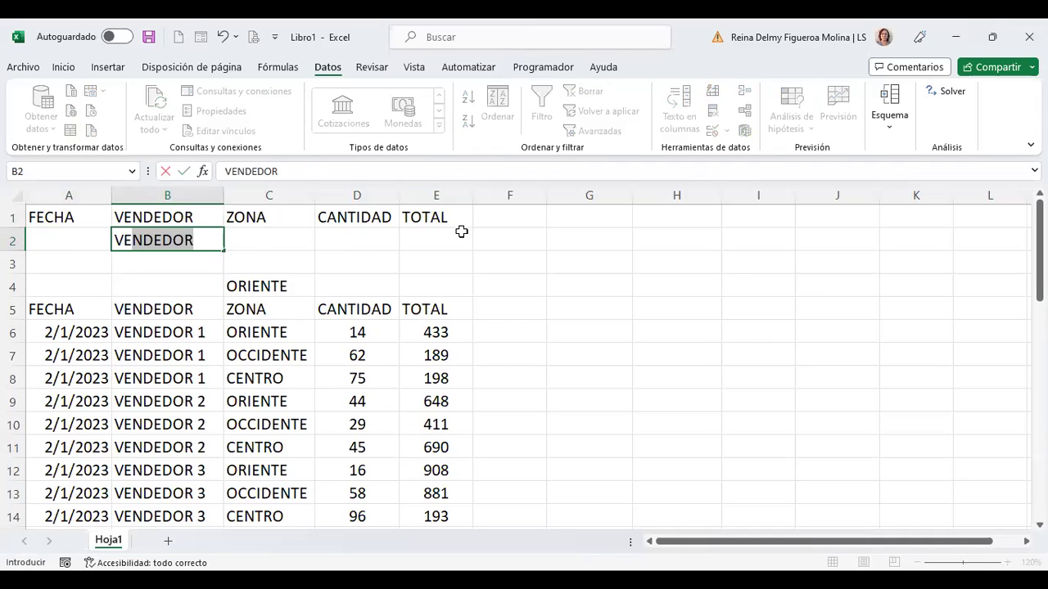
{"action": "key", "text": "ctrl+Return"}
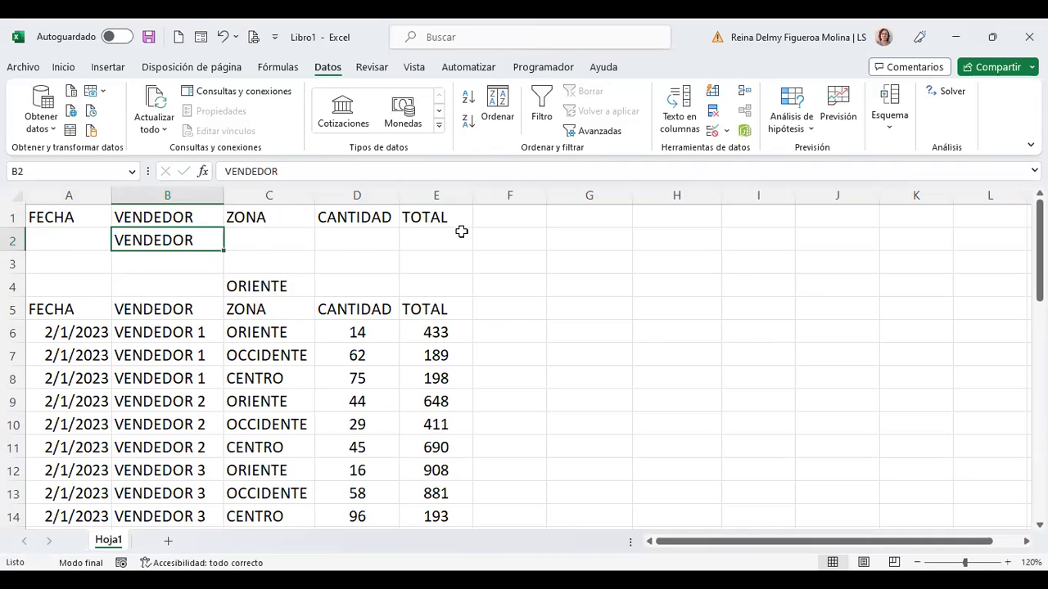
{"action": "left_click", "coordinate": [414, 170]}
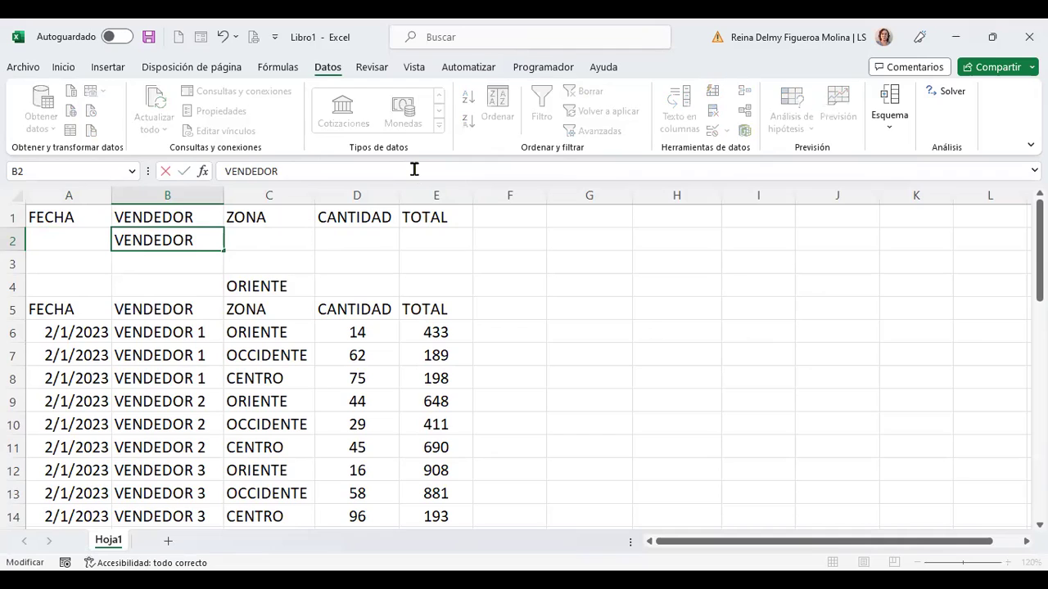
{"action": "type", "text": " 2"}
{"action": "key", "text": "Return"}
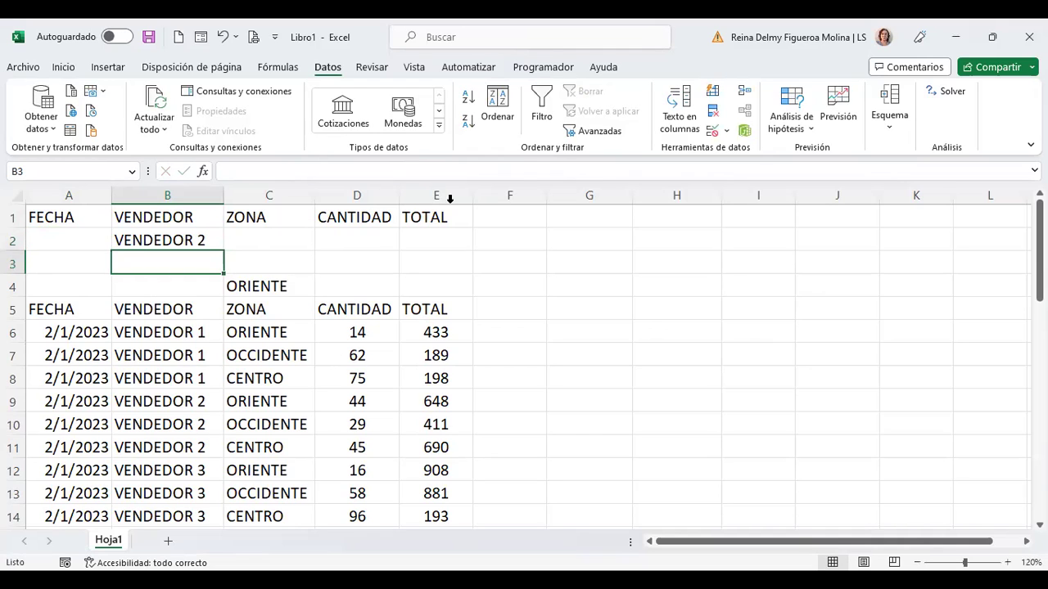
Dismiss the missing column labels warning from Avanzadas and select cell B7 in the table.
{"action": "left_click", "coordinate": [608, 129]}
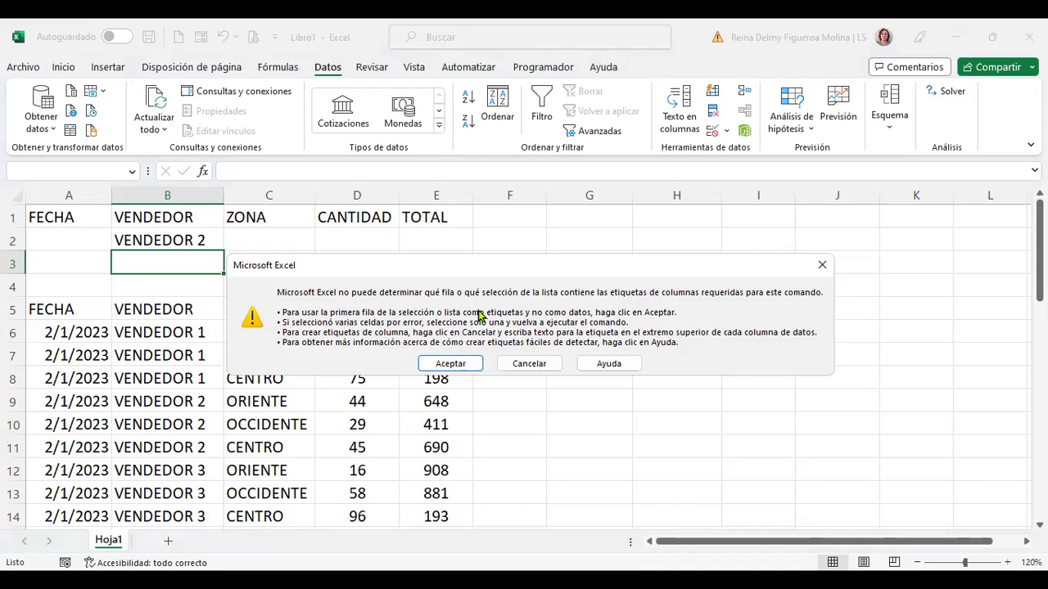
{"action": "left_click", "coordinate": [822, 264]}
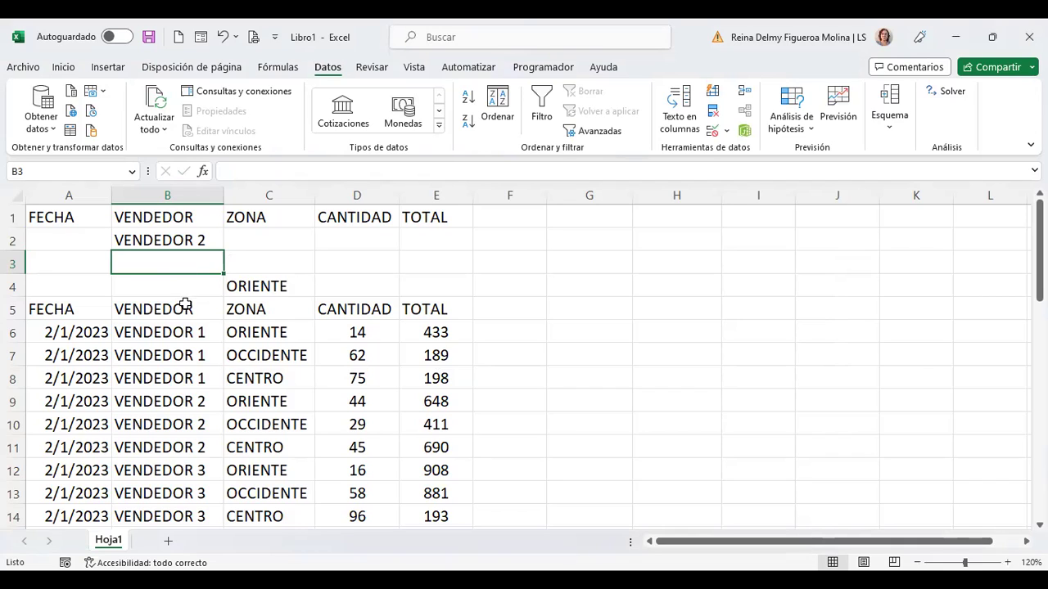
{"action": "left_click", "coordinate": [180, 354]}
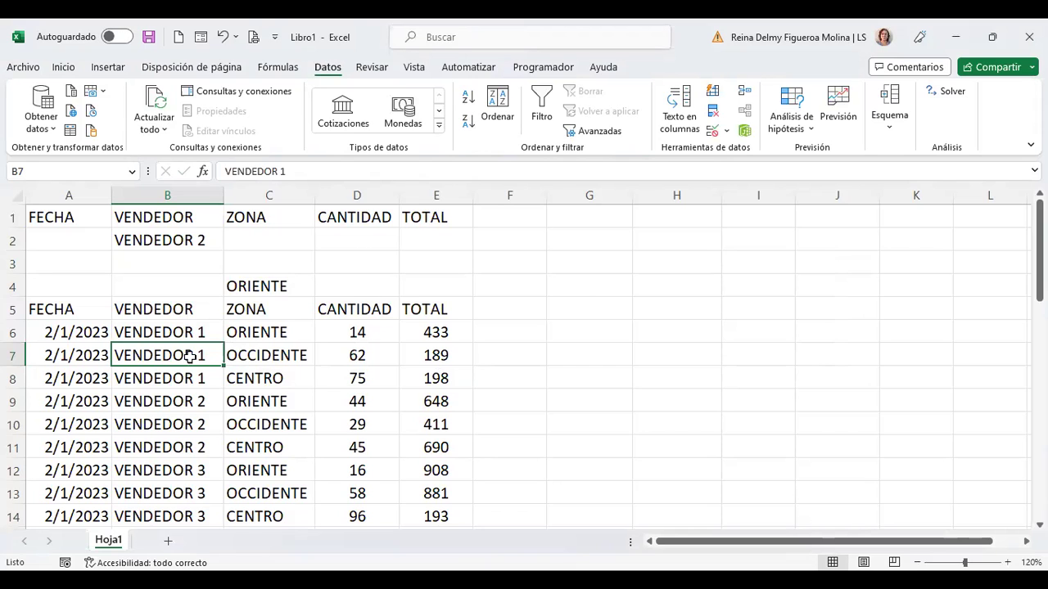
In Filtro avanzado, choose Copiar a otro lugar with criteria range $A$1:$E$2.
{"action": "left_click", "coordinate": [600, 131]}
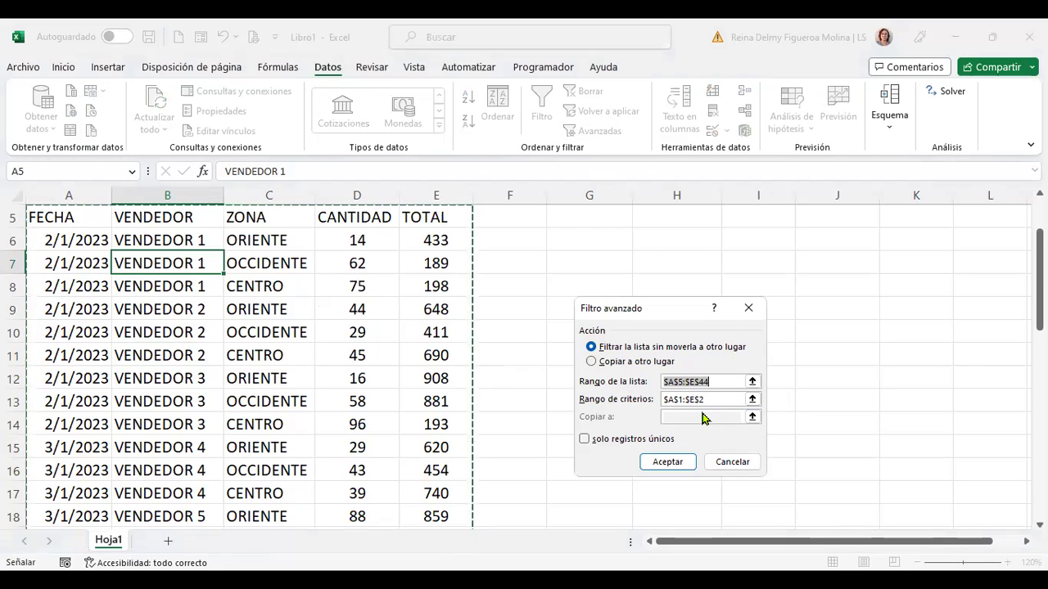
{"action": "scroll", "coordinate": [153, 362], "scroll_direction": "up", "scroll_amount": 2}
{"action": "scroll", "coordinate": [447, 385], "scroll_direction": "down", "scroll_amount": 4}
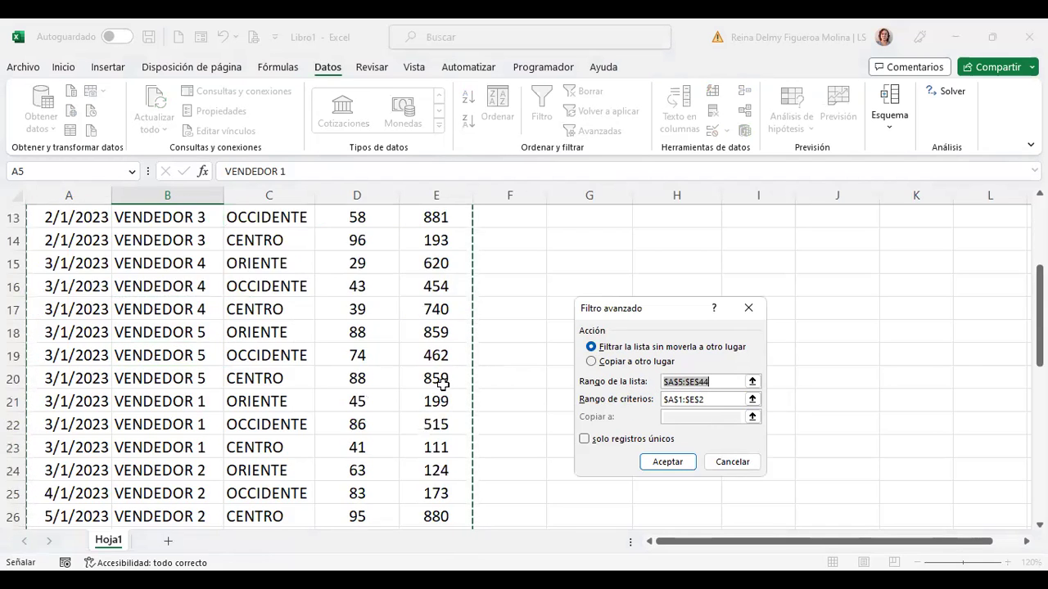
{"action": "scroll", "coordinate": [442, 385], "scroll_direction": "down", "scroll_amount": 2}
{"action": "scroll", "coordinate": [442, 385], "scroll_direction": "down", "scroll_amount": 2}
{"action": "scroll", "coordinate": [443, 384], "scroll_direction": "down", "scroll_amount": 2}
{"action": "scroll", "coordinate": [442, 385], "scroll_direction": "down", "scroll_amount": 1}
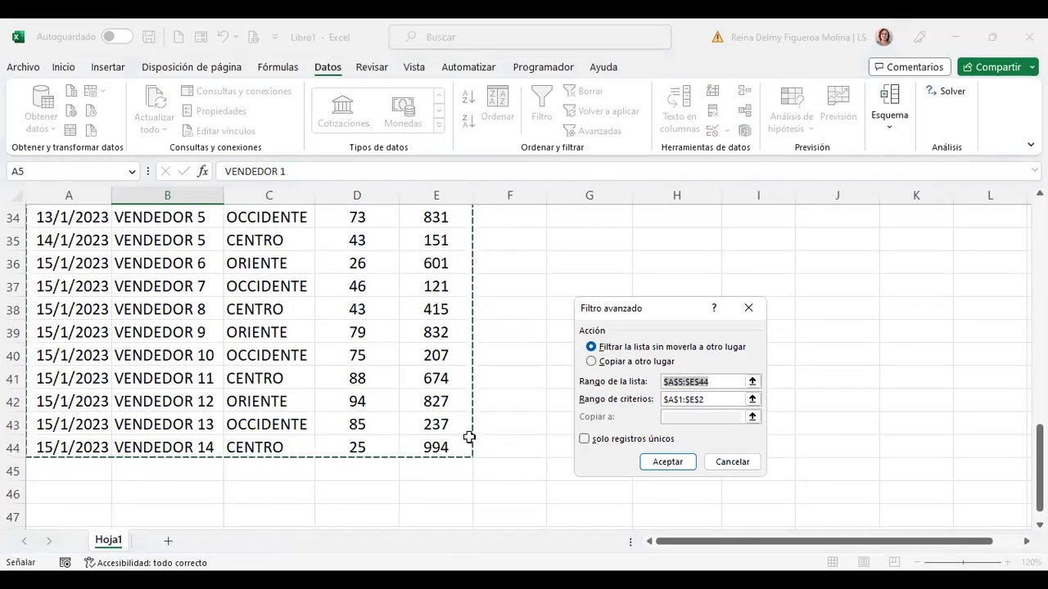
{"action": "scroll", "coordinate": [394, 380], "scroll_direction": "up", "scroll_amount": 11}
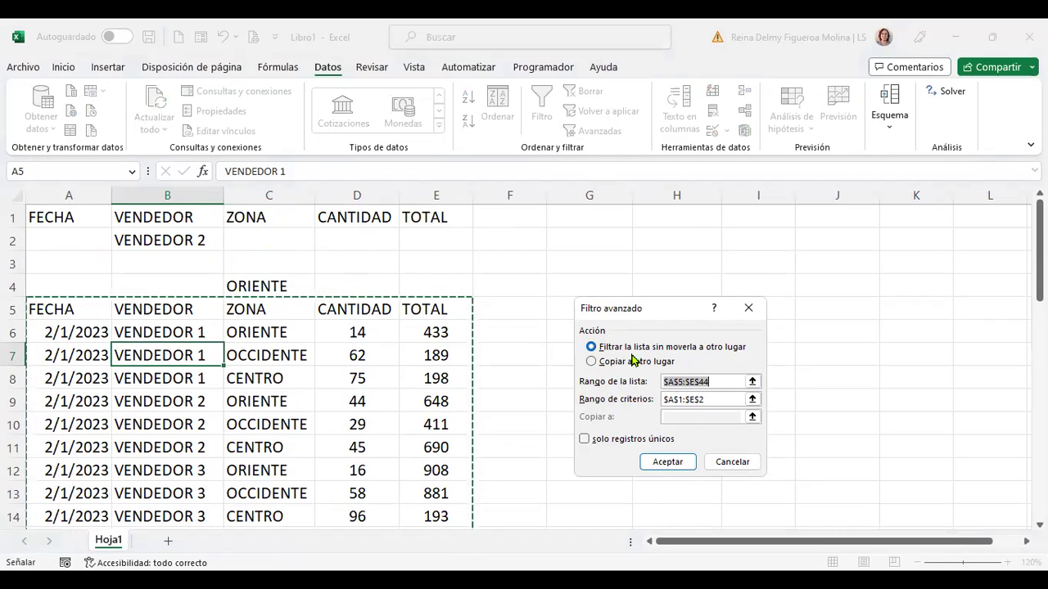
{"action": "left_click", "coordinate": [632, 361]}
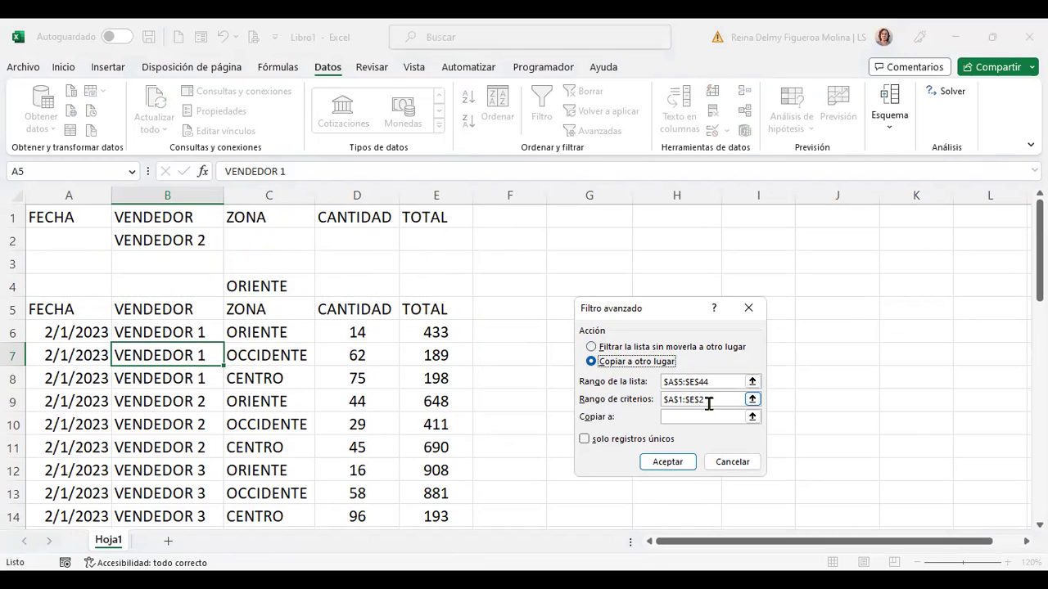
{"action": "left_click_drag", "start_coordinate": [703, 402], "coordinate": [627, 400]}
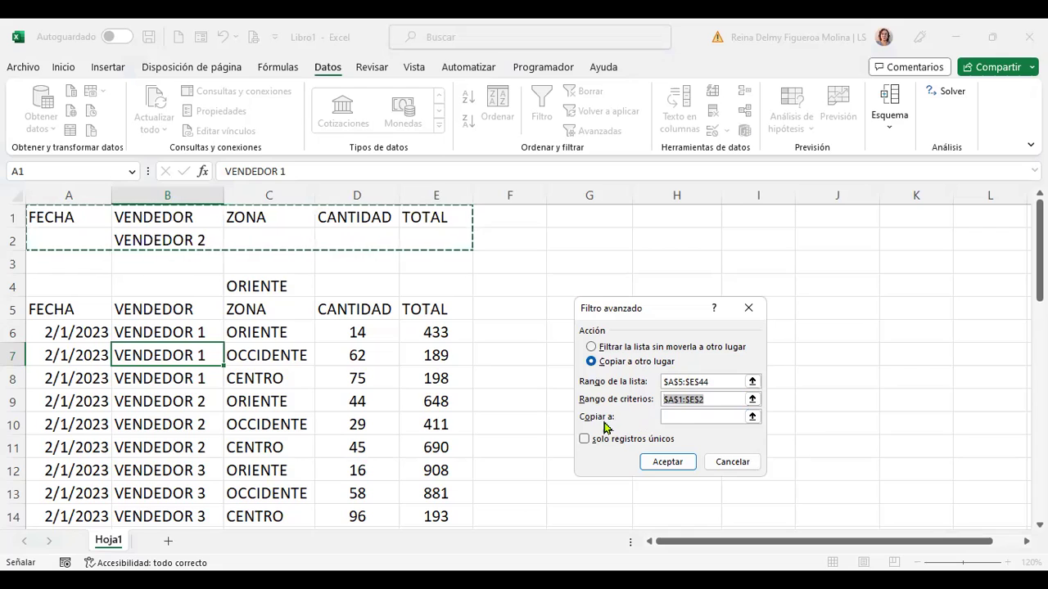
Set H5 as the destination and run the filter to copy the VENDEDOR 2 rows.
{"action": "left_click", "coordinate": [679, 418]}
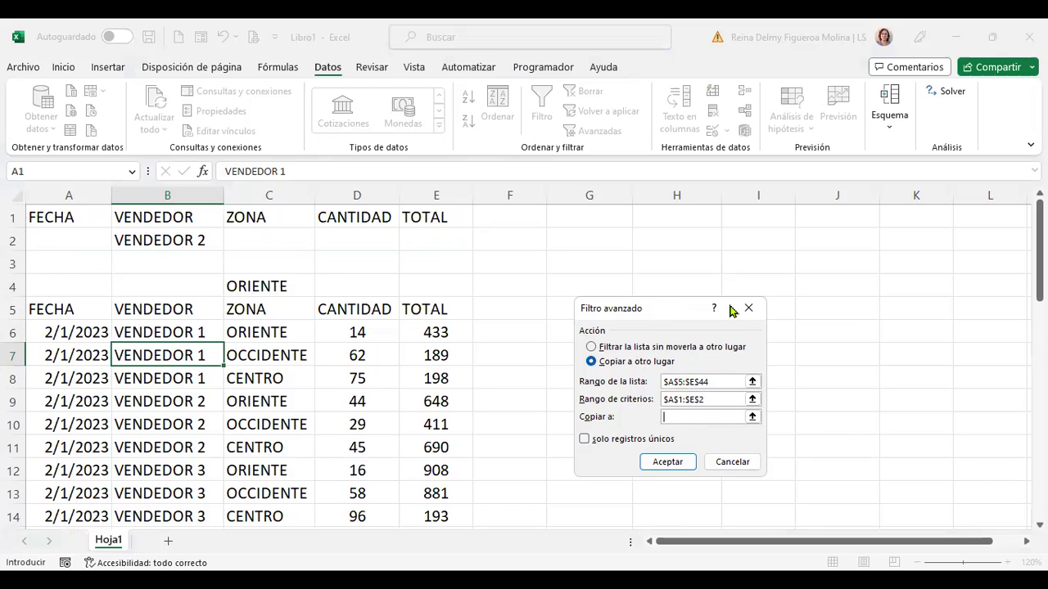
{"action": "left_click", "coordinate": [662, 308]}
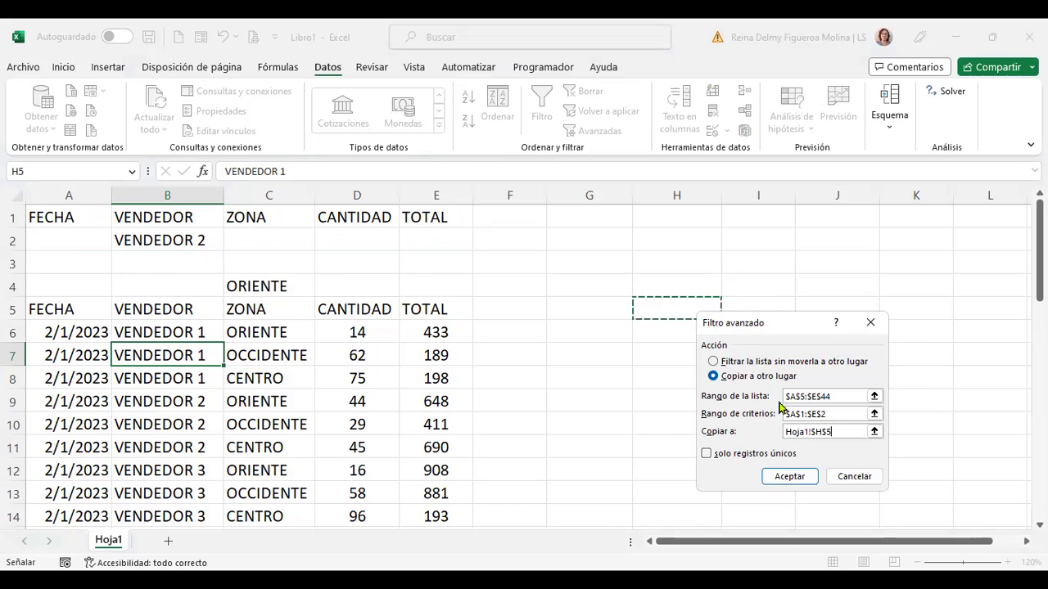
{"action": "left_click", "coordinate": [799, 480]}
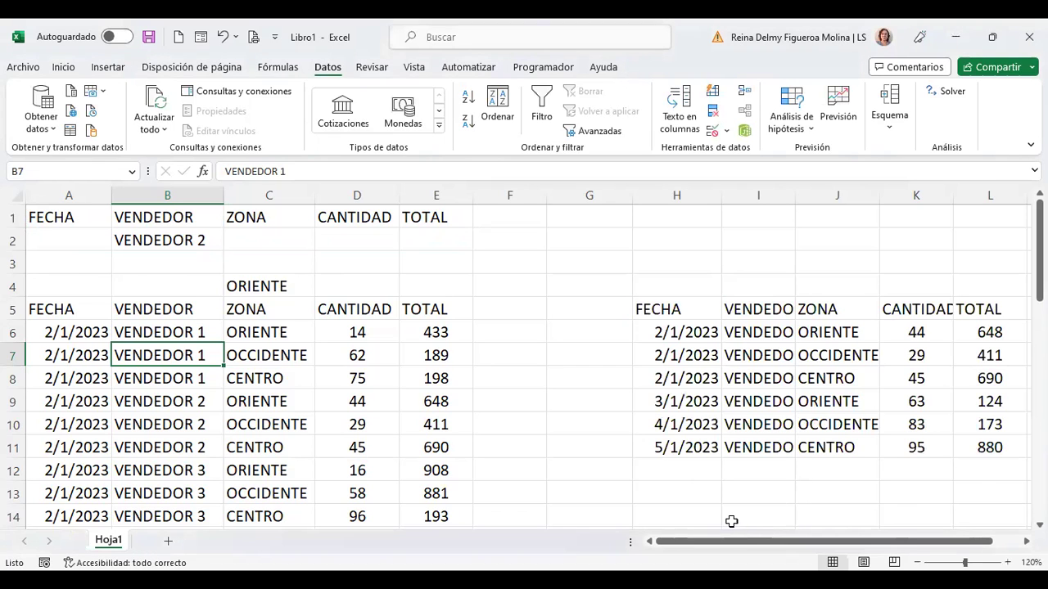
Autofit column I to the seller names and select B2 holding VENDEDOR 2.
{"action": "double_click", "coordinate": [795, 198]}
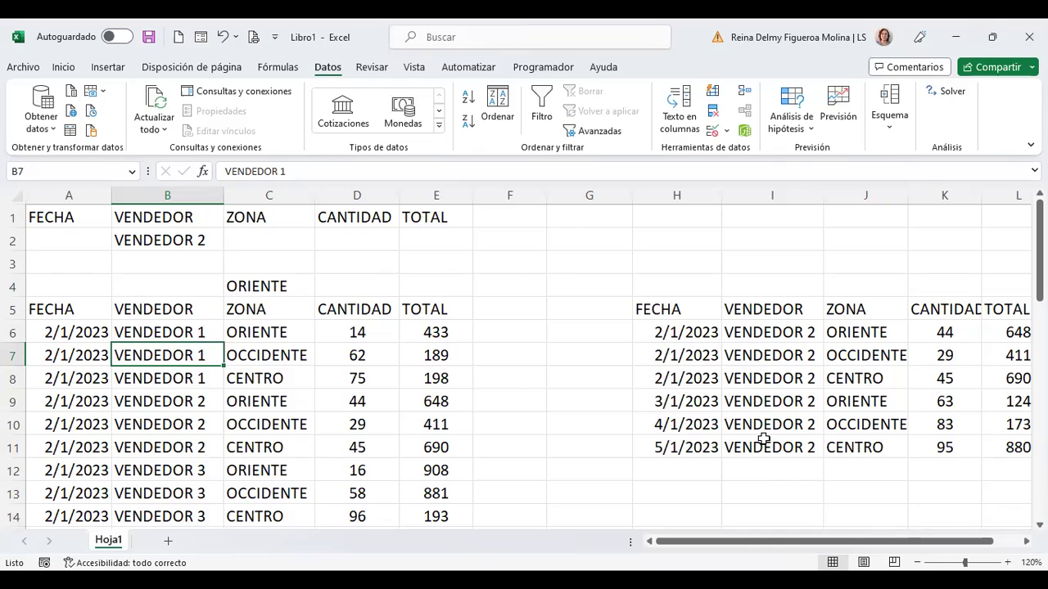
{"action": "left_click", "coordinate": [176, 242]}
{"action": "key", "text": "Delete"}
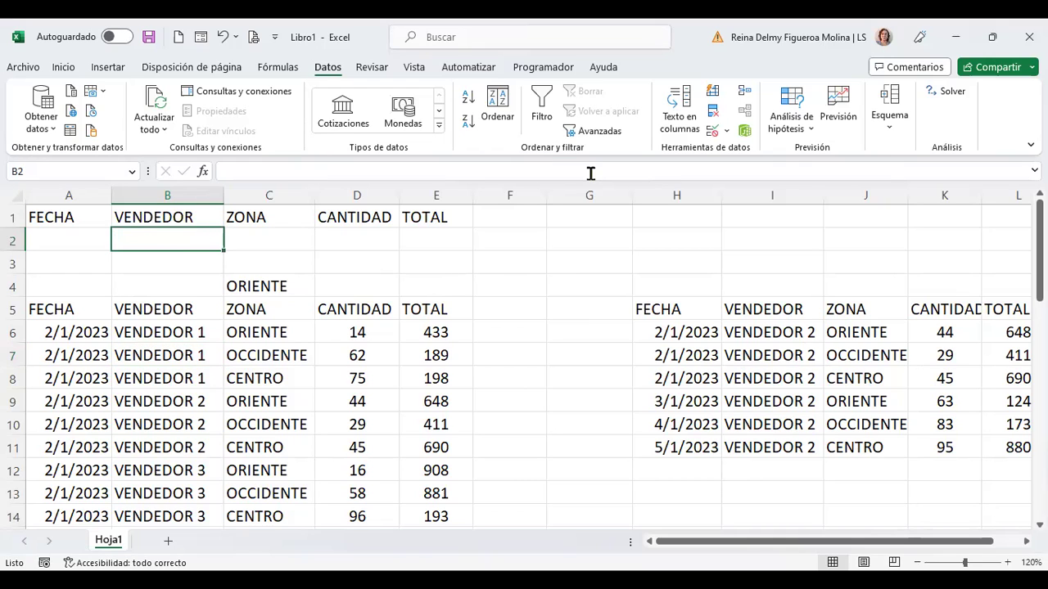
{"action": "key", "text": "Right"}
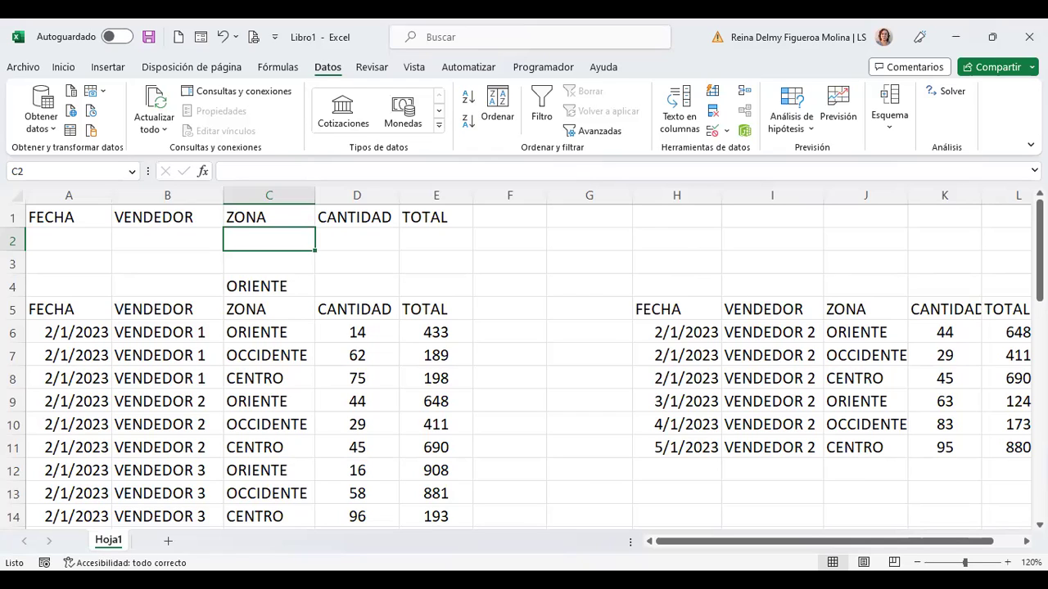
Move the VENDEDOR 2 results from H5:L11 onto a new sheet Hoja2 at A1.
{"action": "left_click_drag", "start_coordinate": [982, 195], "coordinate": [992, 195]}
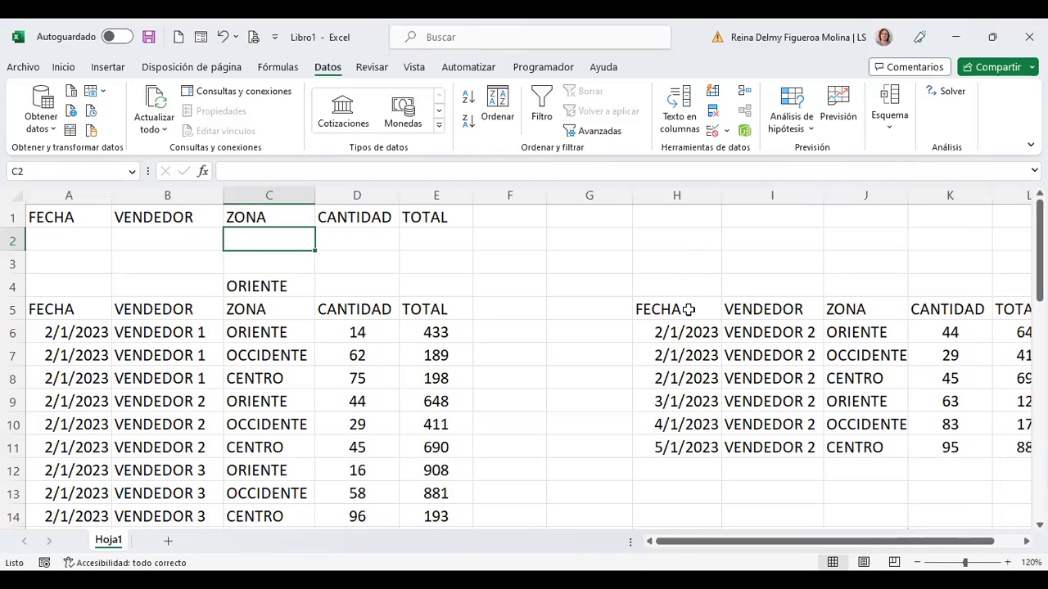
{"action": "left_click_drag", "start_coordinate": [688, 310], "coordinate": [1015, 332]}
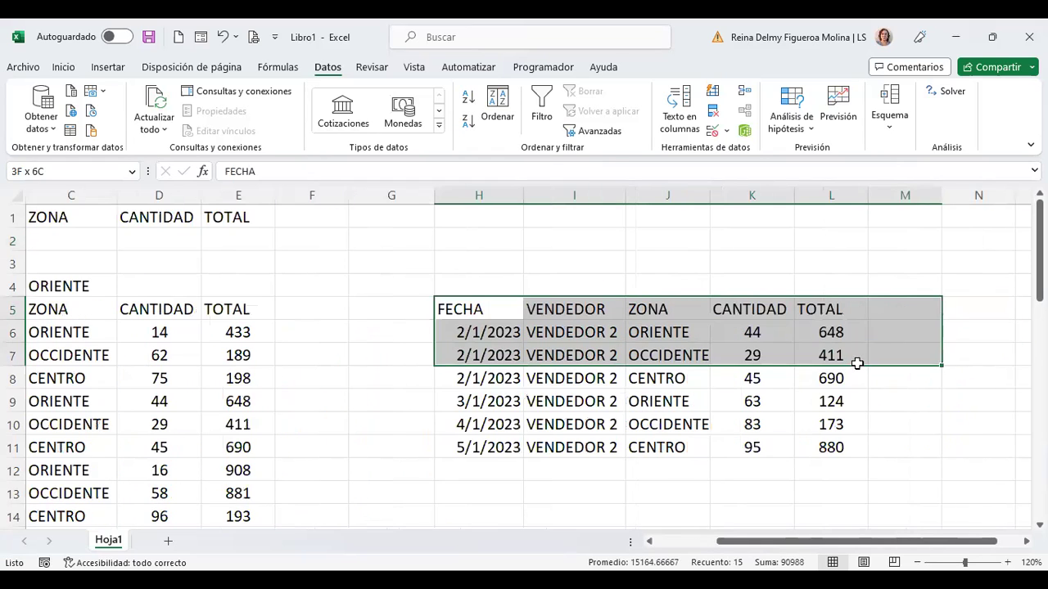
{"action": "left_click_drag", "start_coordinate": [977, 347], "coordinate": [831, 449]}
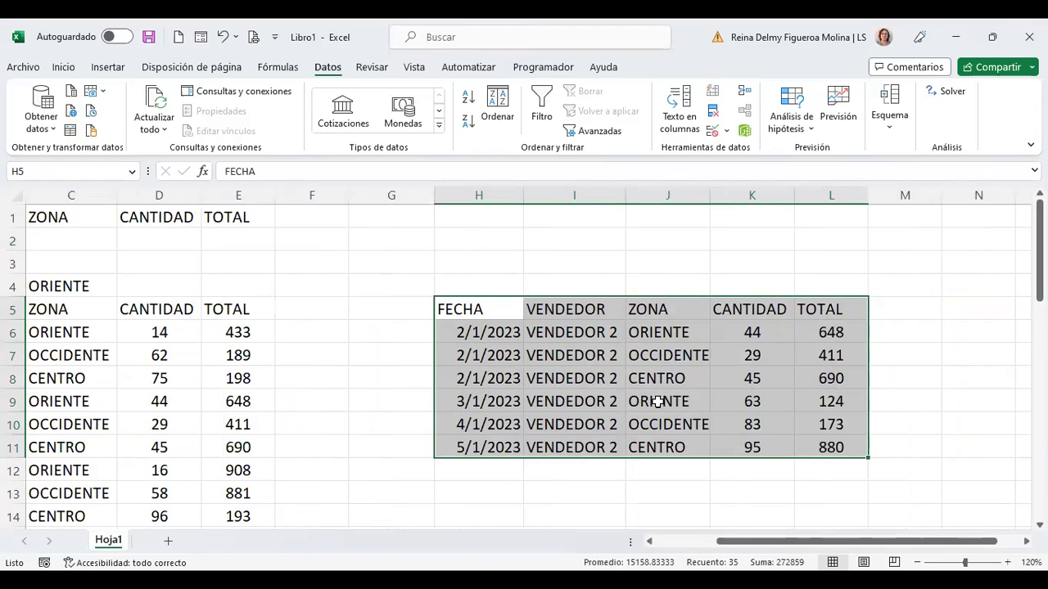
{"action": "left_click_drag", "start_coordinate": [712, 190], "coordinate": [716, 191]}
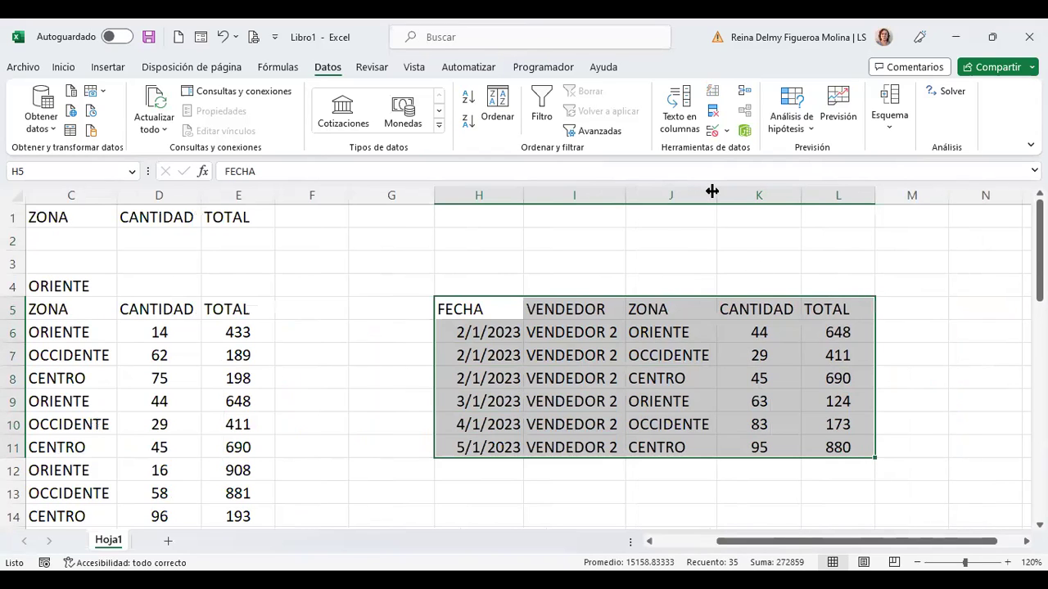
{"action": "key", "text": "ctrl+c"}
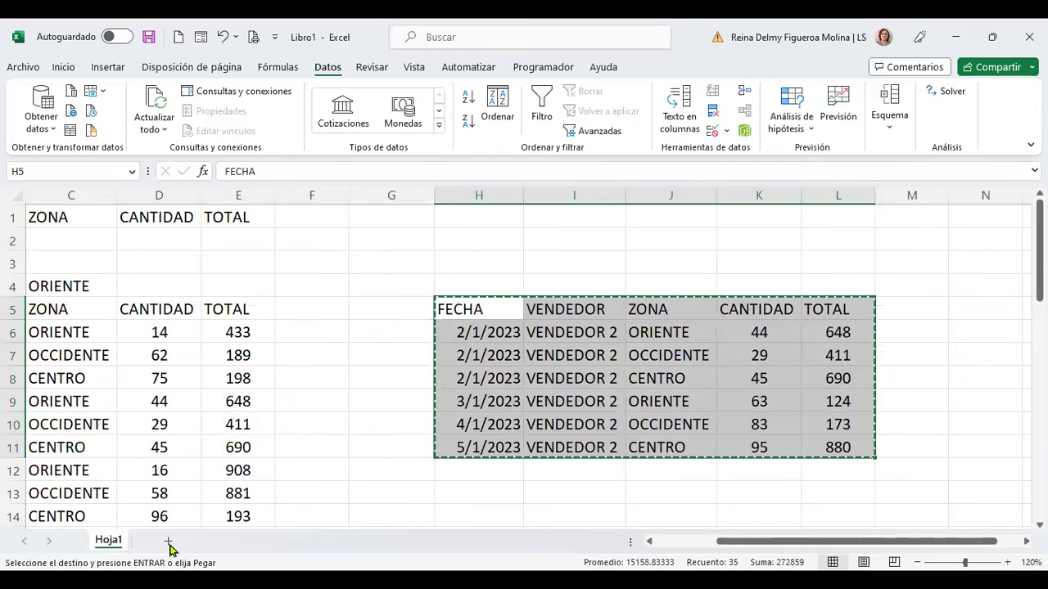
{"action": "left_click", "coordinate": [167, 542]}
{"action": "key", "text": "ctrl+v"}
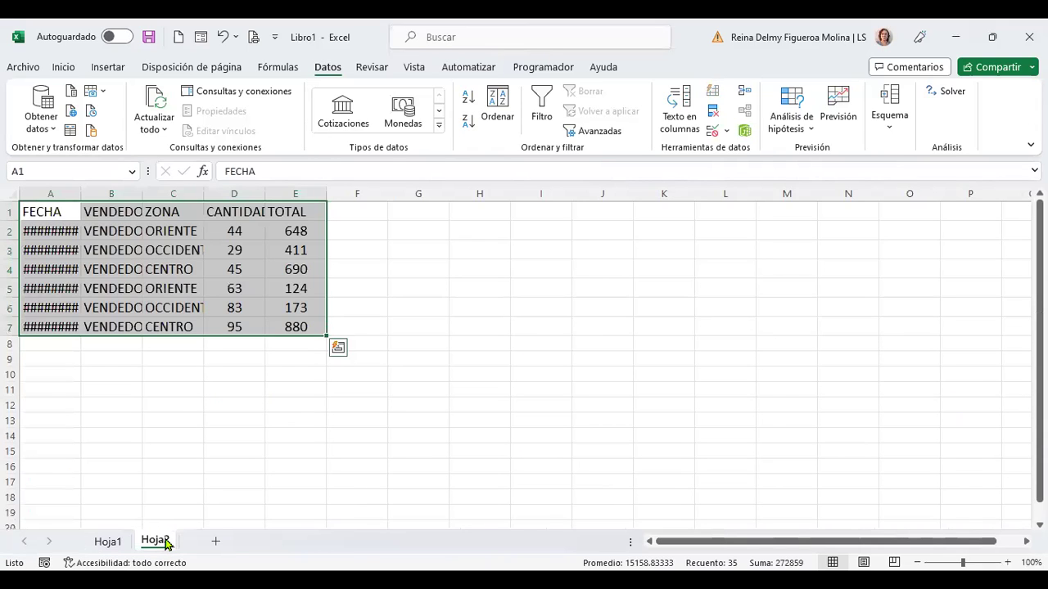
Autofit Hoja2 columns A through E so dates, VENDEDOR 2, OCCIDENTE and CANTIDAD show fully.
{"action": "double_click", "coordinate": [81, 193]}
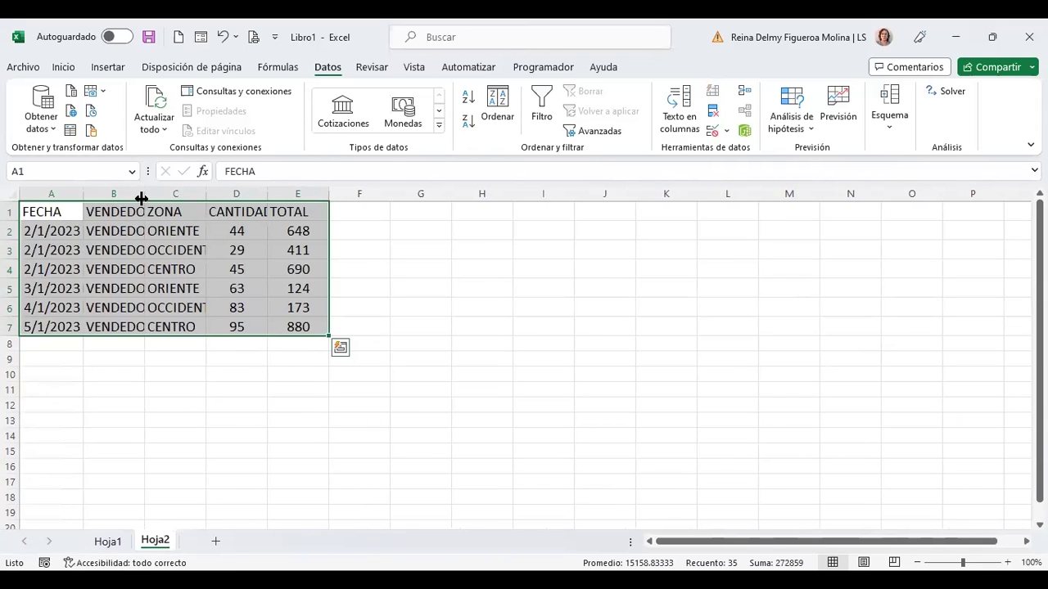
{"action": "double_click", "coordinate": [144, 193]}
{"action": "left_click_drag", "start_coordinate": [228, 198], "coordinate": [223, 195]}
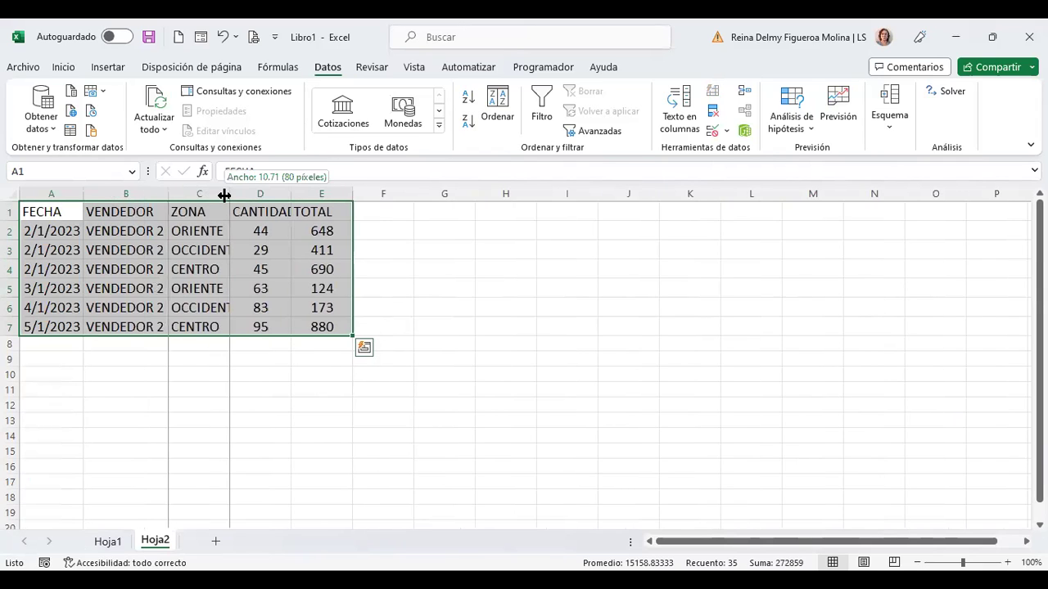
{"action": "left_click", "coordinate": [307, 193]}
{"action": "double_click", "coordinate": [308, 193]}
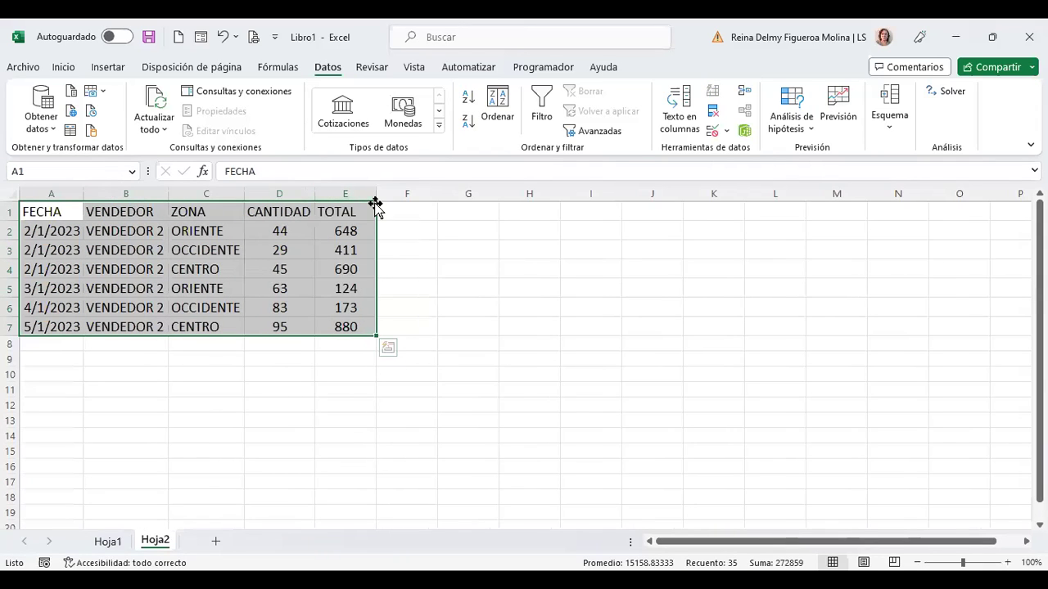
{"action": "double_click", "coordinate": [376, 194]}
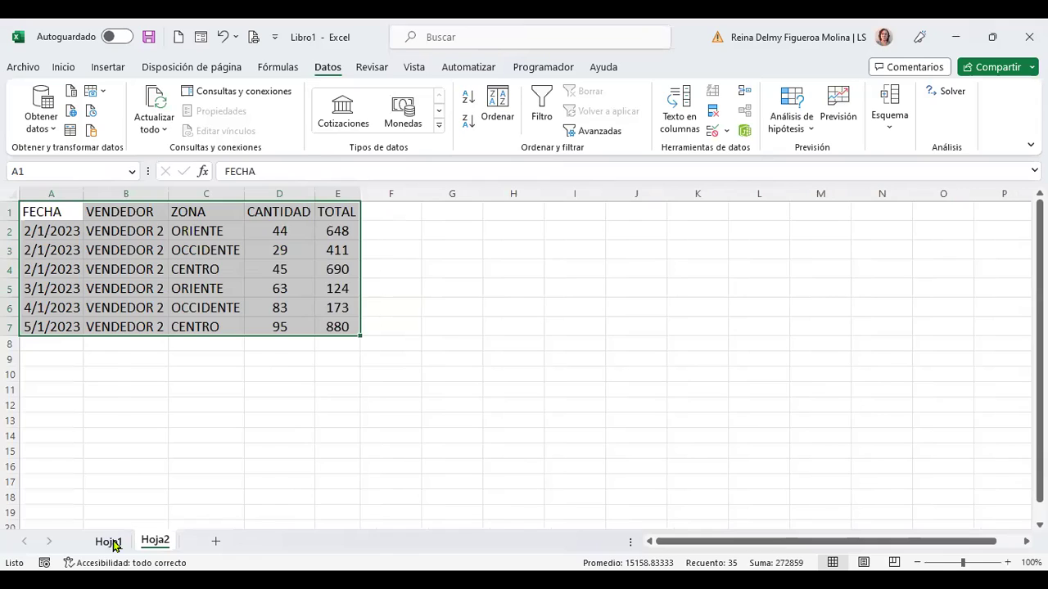
{"action": "left_click", "coordinate": [115, 545]}
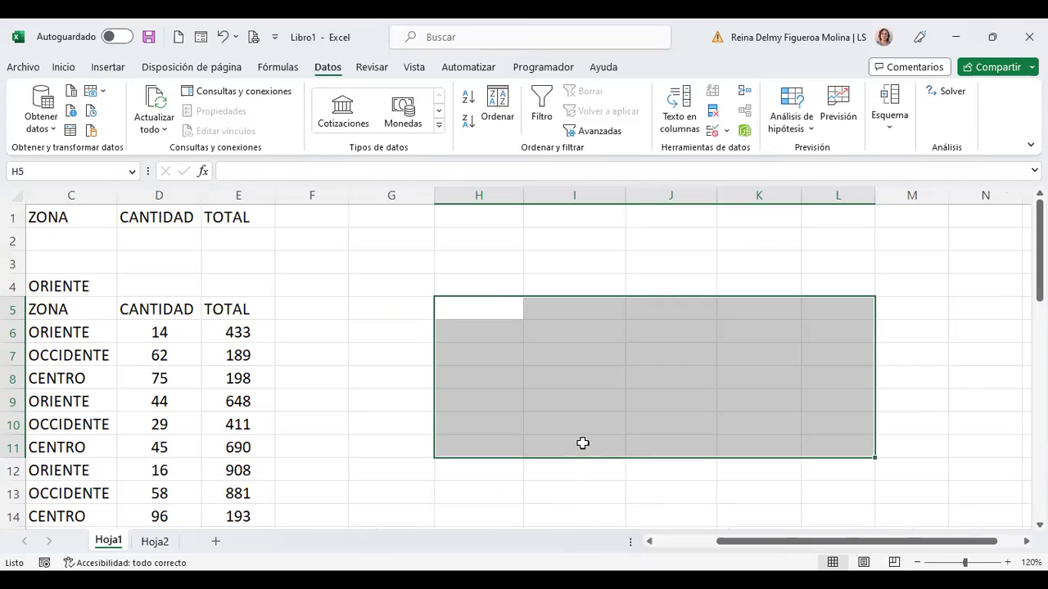
Enter OCCIDENTE in cell C2 of Hoja1 as the ZONA criterion.
{"action": "left_click", "coordinate": [155, 541]}
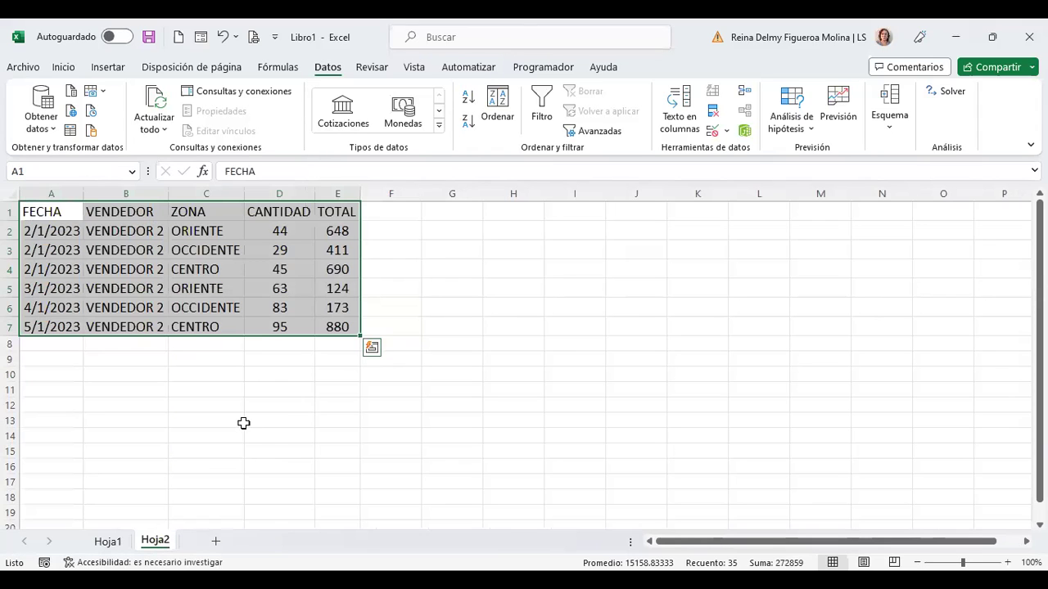
{"action": "left_click", "coordinate": [108, 542]}
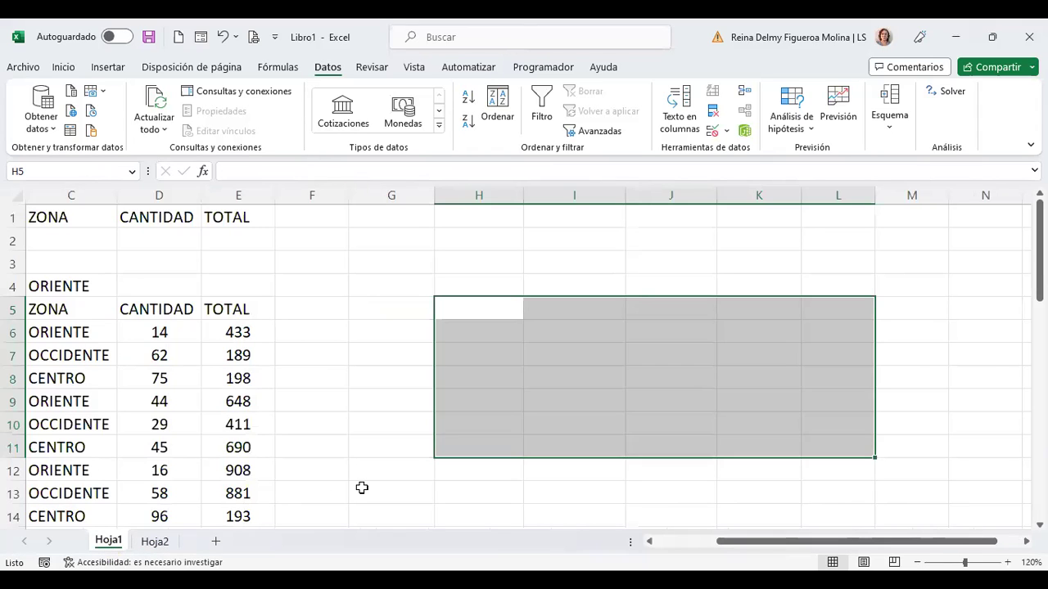
{"action": "key", "text": "ctrl+Home"}
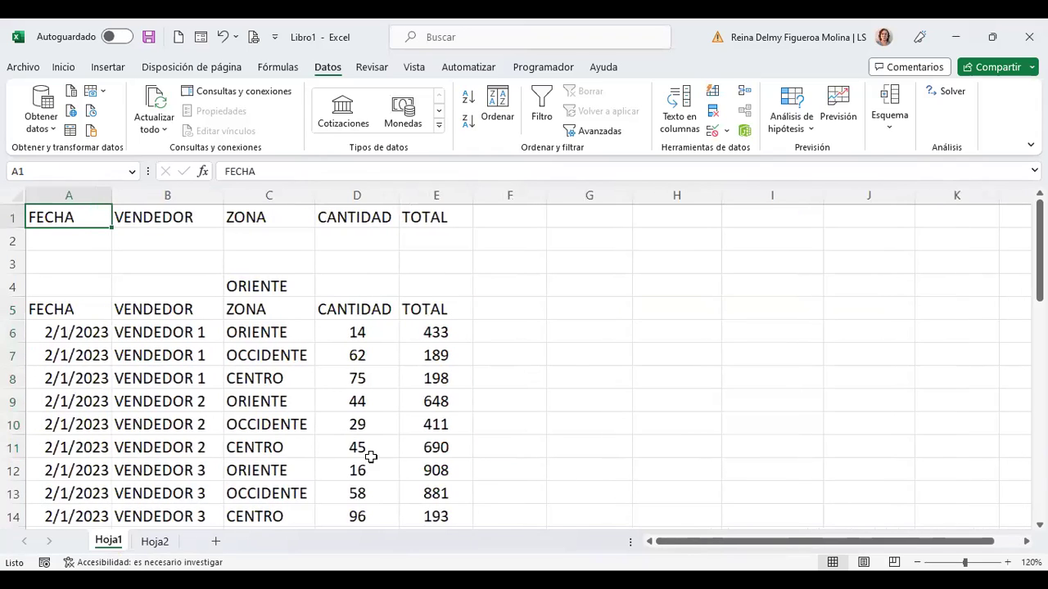
{"action": "left_click", "coordinate": [290, 237]}
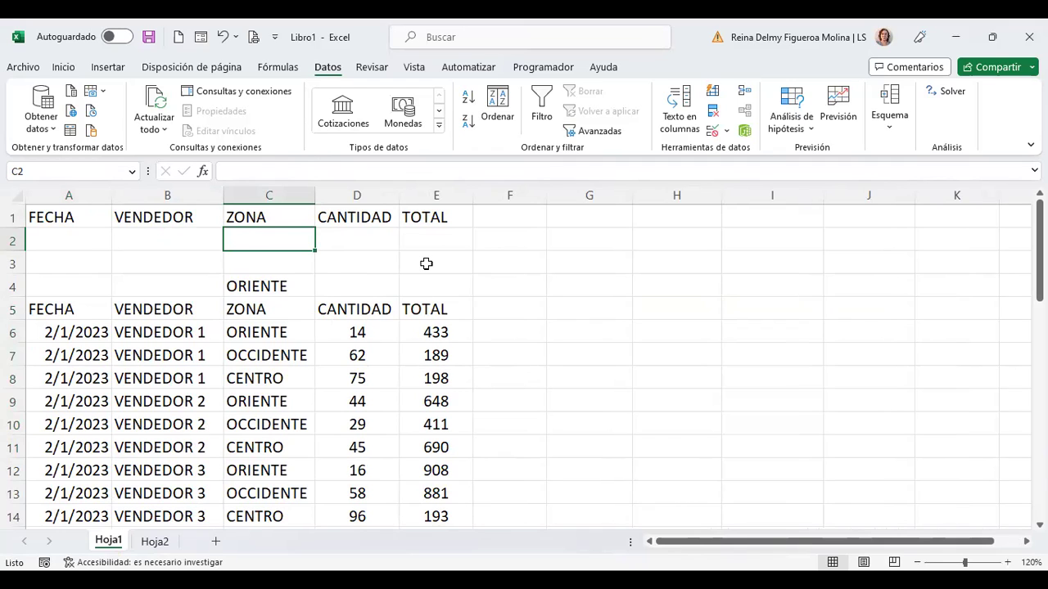
{"action": "type", "text": "OCCIDENTE"}
{"action": "key", "text": "Return"}
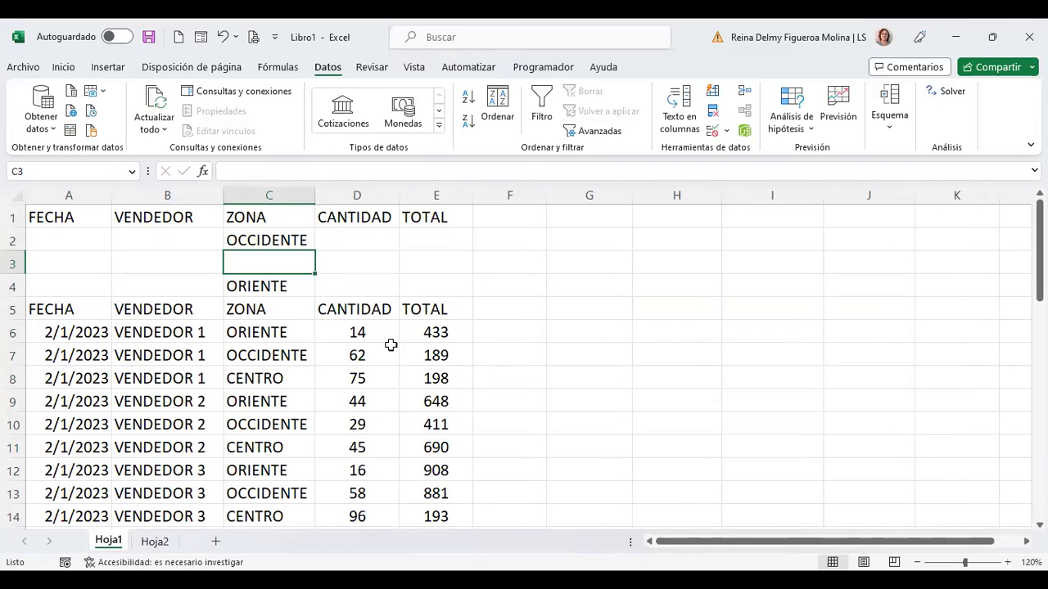
{"action": "left_click", "coordinate": [275, 378]}
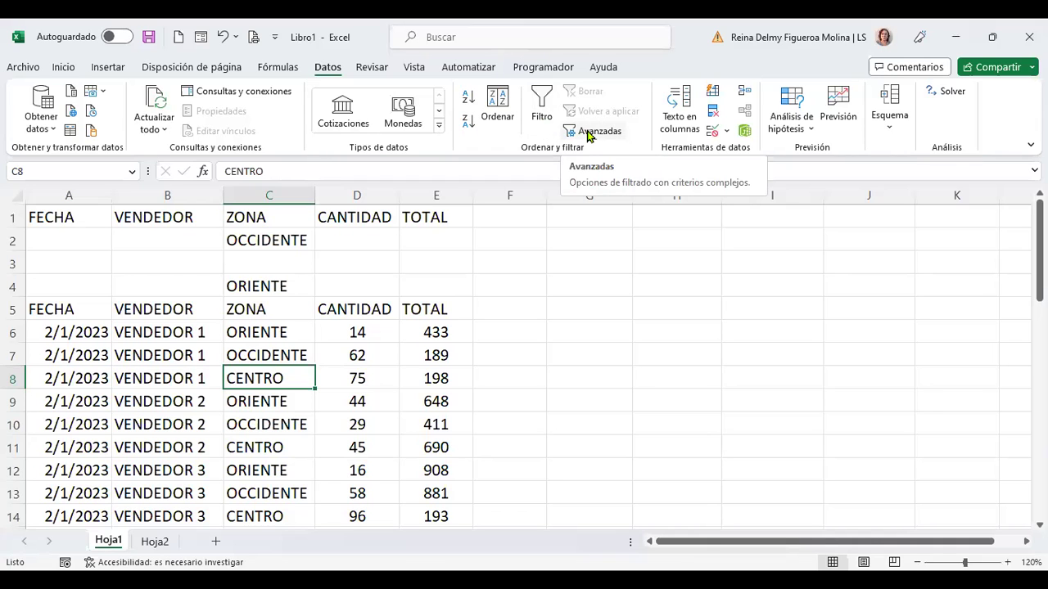
Try running Advanced Filter with copy to another location, destination A11 on Hoja2.
{"action": "left_click", "coordinate": [589, 133]}
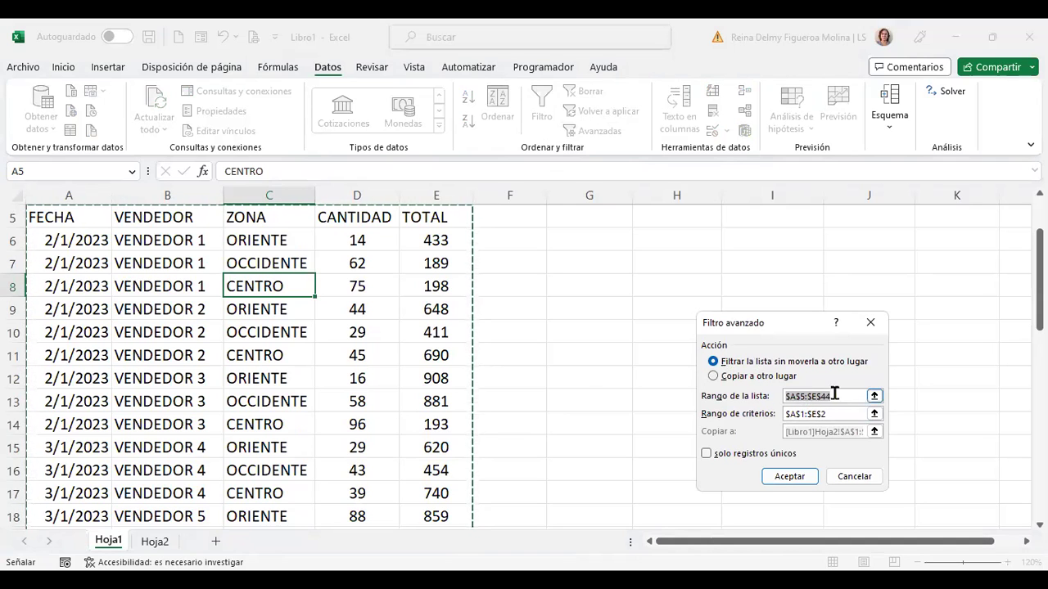
{"action": "scroll", "coordinate": [352, 344], "scroll_direction": "up", "scroll_amount": 2}
{"action": "scroll", "coordinate": [432, 385], "scroll_direction": "down", "scroll_amount": 7}
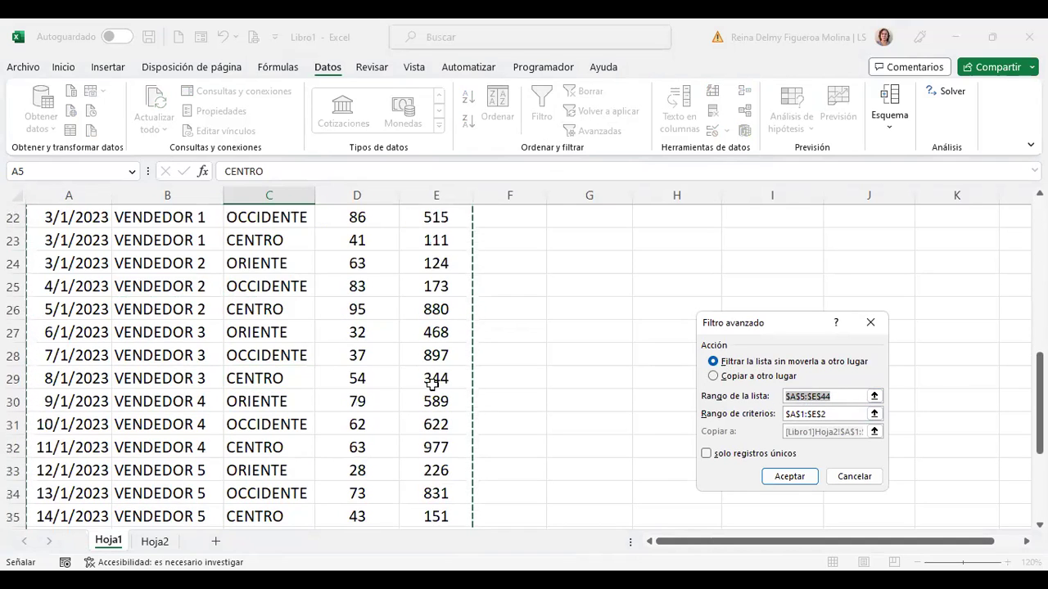
{"action": "scroll", "coordinate": [435, 392], "scroll_direction": "down", "scroll_amount": 6}
{"action": "scroll", "coordinate": [435, 392], "scroll_direction": "up", "scroll_amount": 1}
{"action": "scroll", "coordinate": [435, 392], "scroll_direction": "up", "scroll_amount": 5}
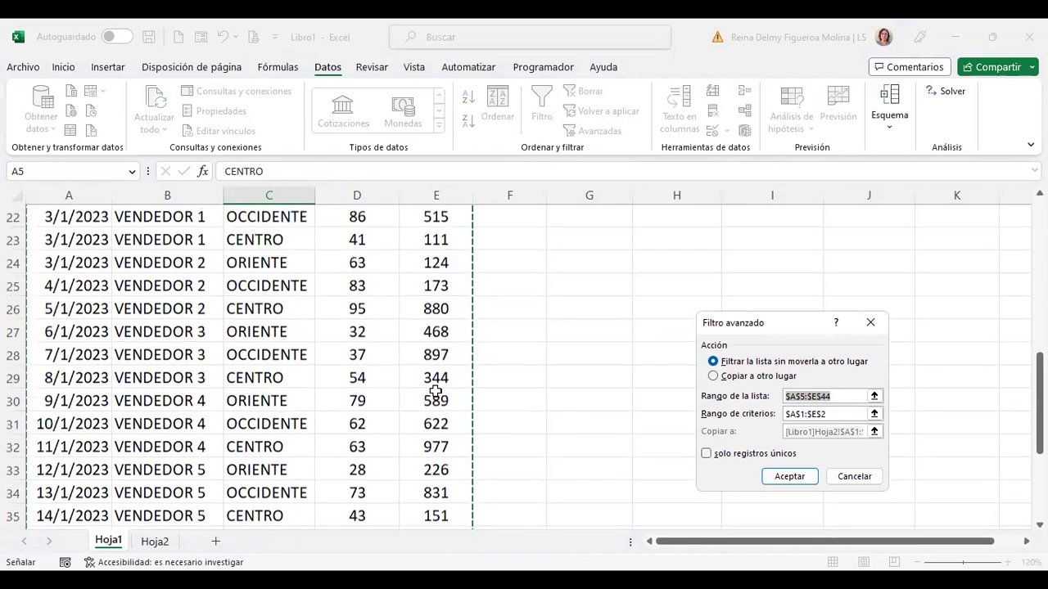
{"action": "scroll", "coordinate": [436, 391], "scroll_direction": "up", "scroll_amount": 6}
{"action": "scroll", "coordinate": [436, 401], "scroll_direction": "up", "scroll_amount": 1}
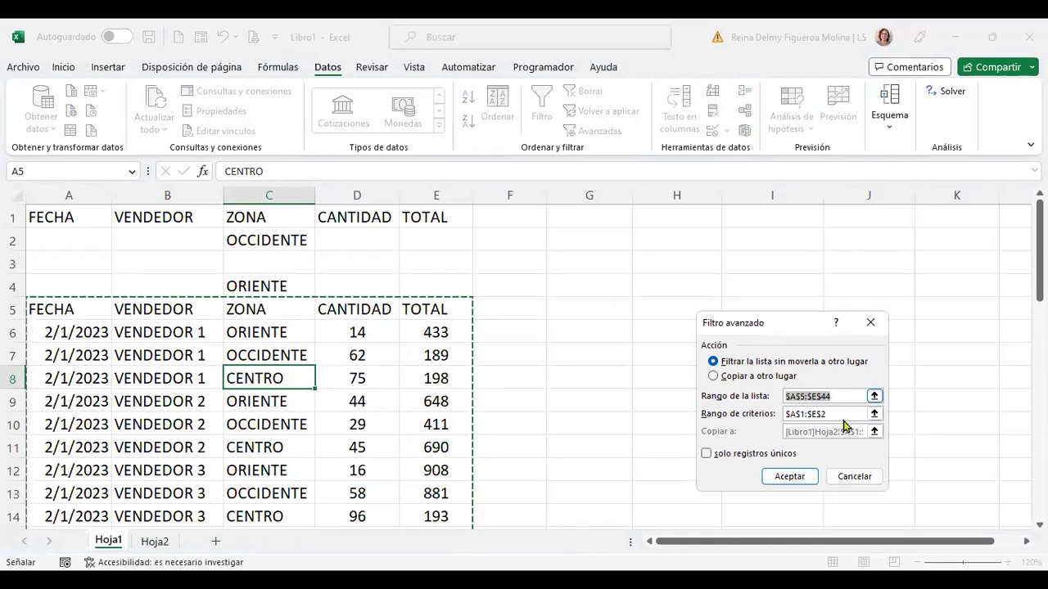
{"action": "left_click", "coordinate": [755, 379]}
{"action": "left_click", "coordinate": [839, 412]}
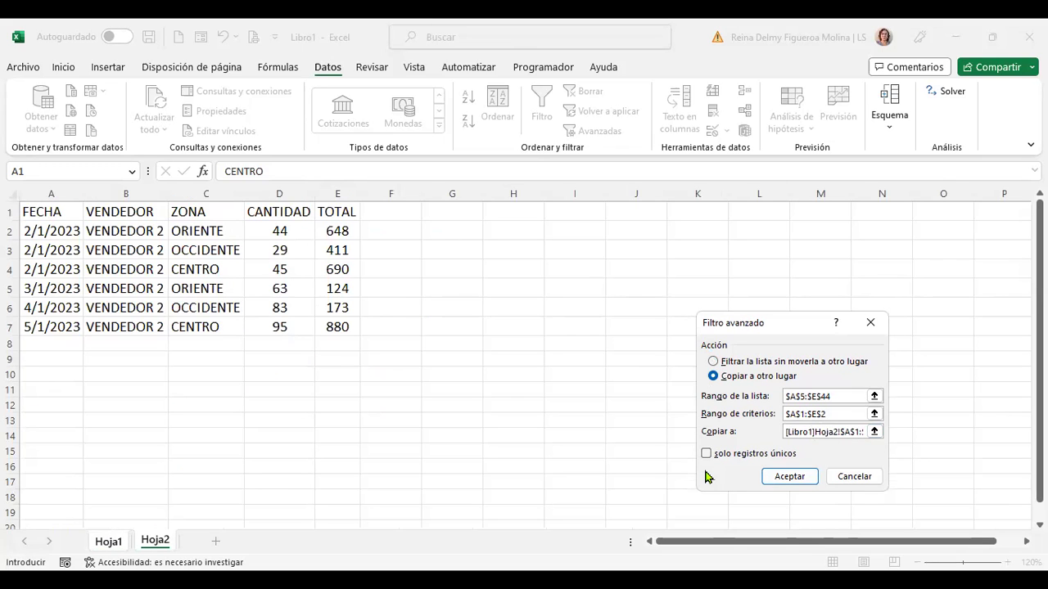
{"action": "key", "text": "Right"}
{"action": "key", "text": "Right"}
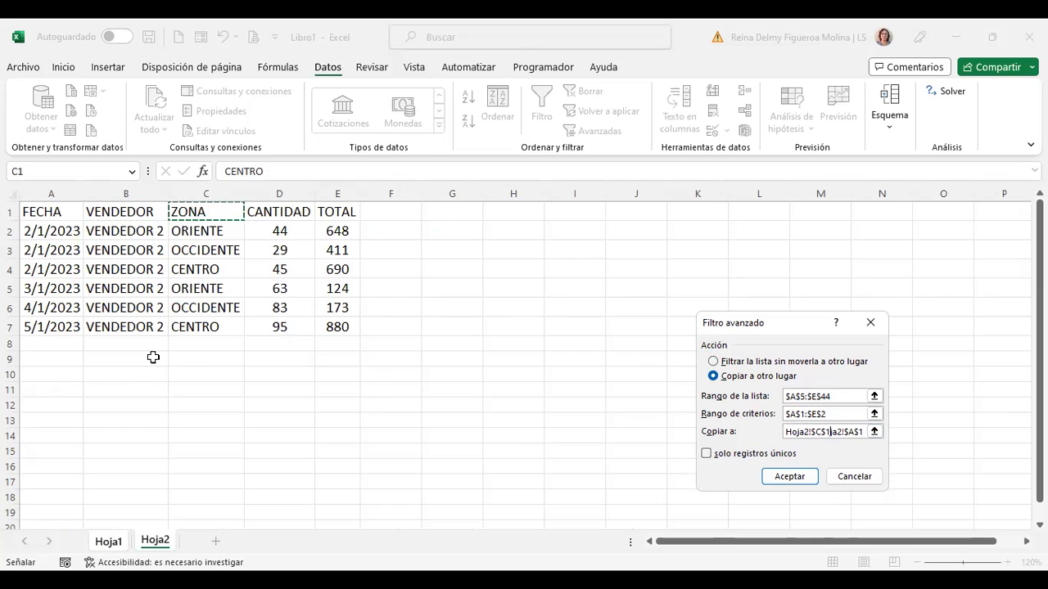
{"action": "left_click", "coordinate": [53, 390]}
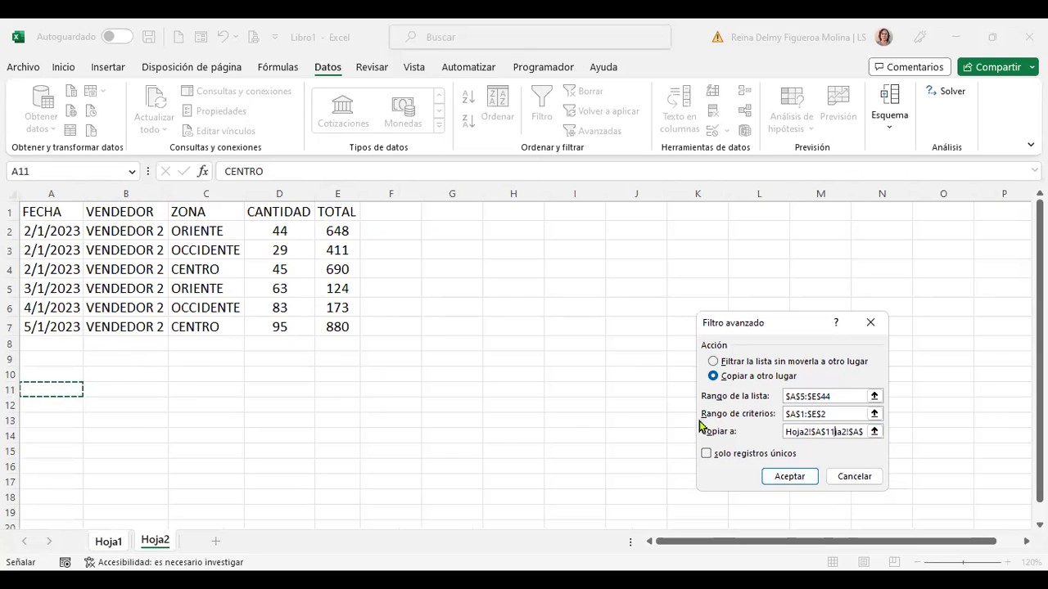
{"action": "left_click", "coordinate": [790, 476]}
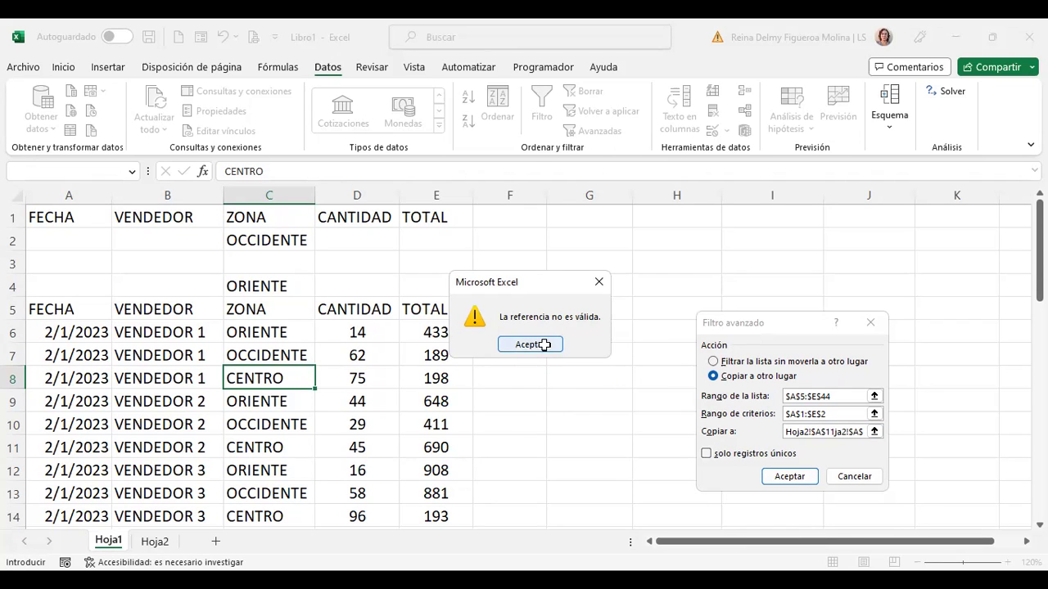
Replace the invalid destination with H5 on Hoja1 and run the filter.
{"action": "left_click", "coordinate": [544, 345]}
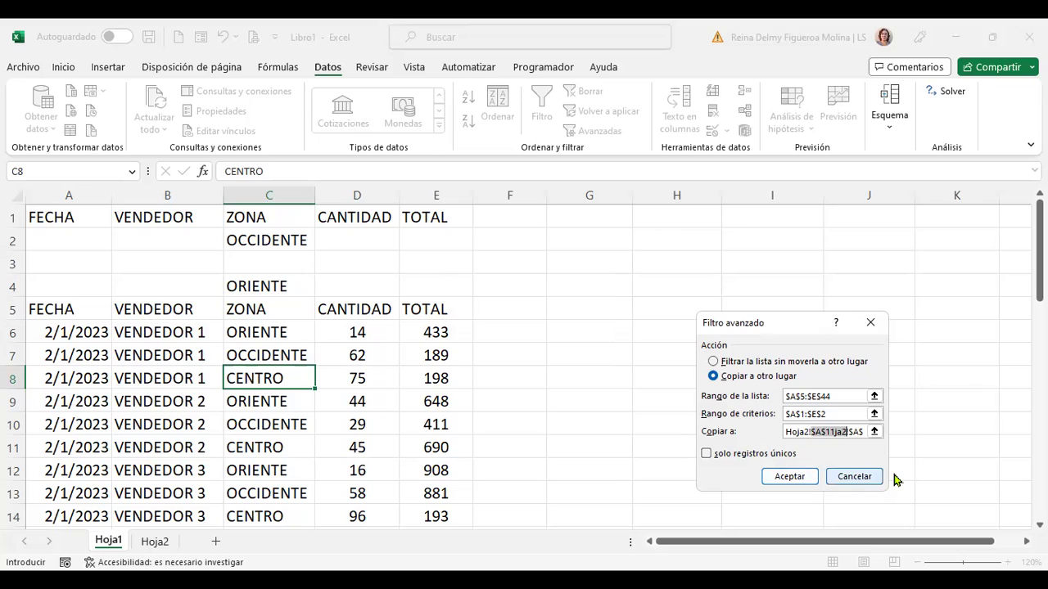
{"action": "type", "text": "$A$1:$E$1"}
{"action": "key", "text": "Home"}
{"action": "key", "text": "Delete"}
{"action": "key", "text": "Delete"}
{"action": "key", "text": "Delete"}
{"action": "key", "text": "Delete"}
{"action": "key", "text": "Delete"}
{"action": "key", "text": "Delete"}
{"action": "key", "text": "Delete"}
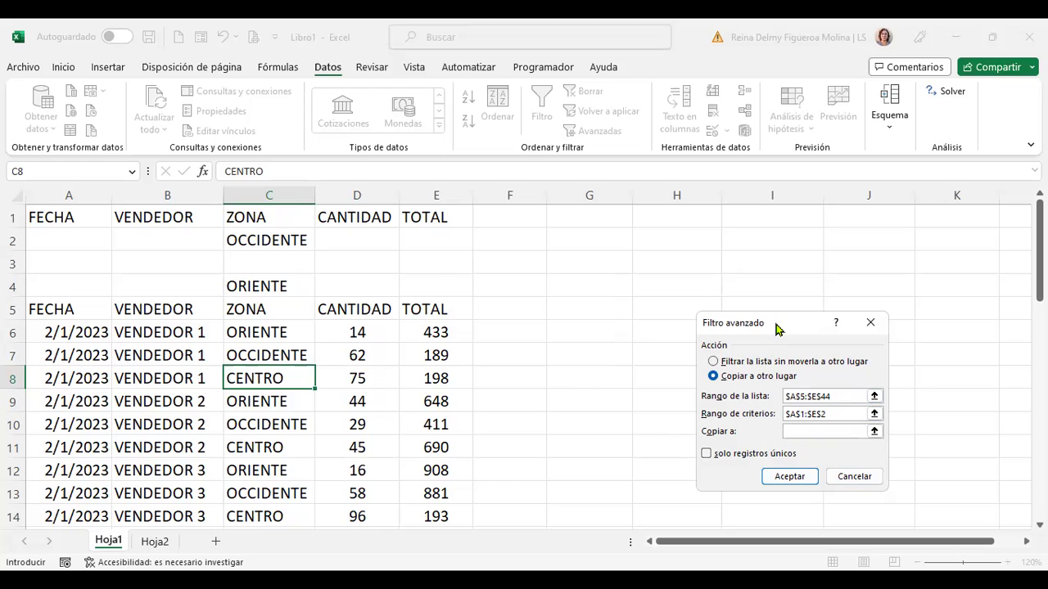
{"action": "left_click", "coordinate": [667, 307]}
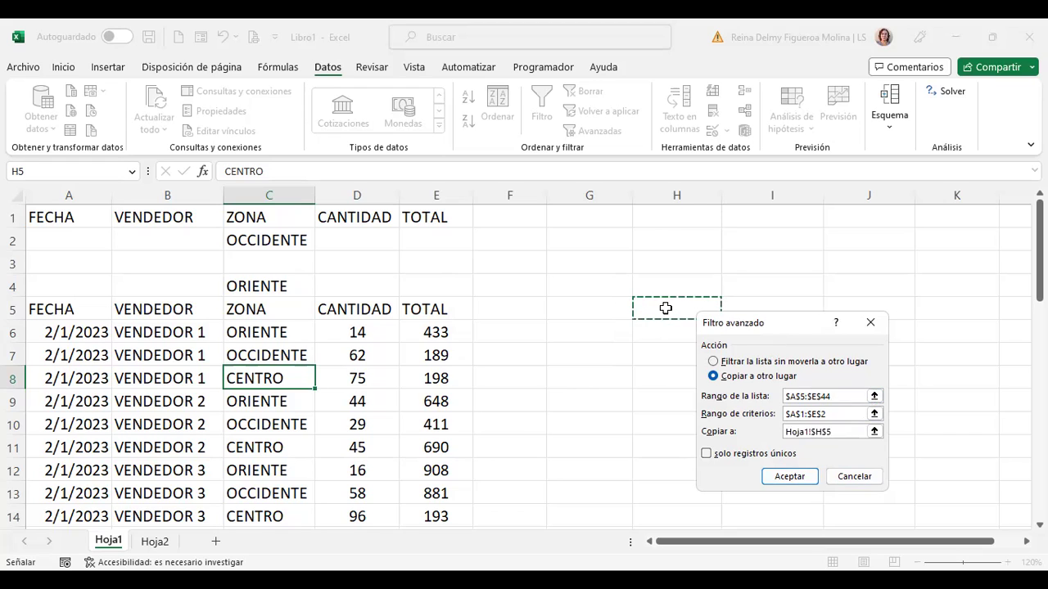
{"action": "left_click", "coordinate": [793, 477]}
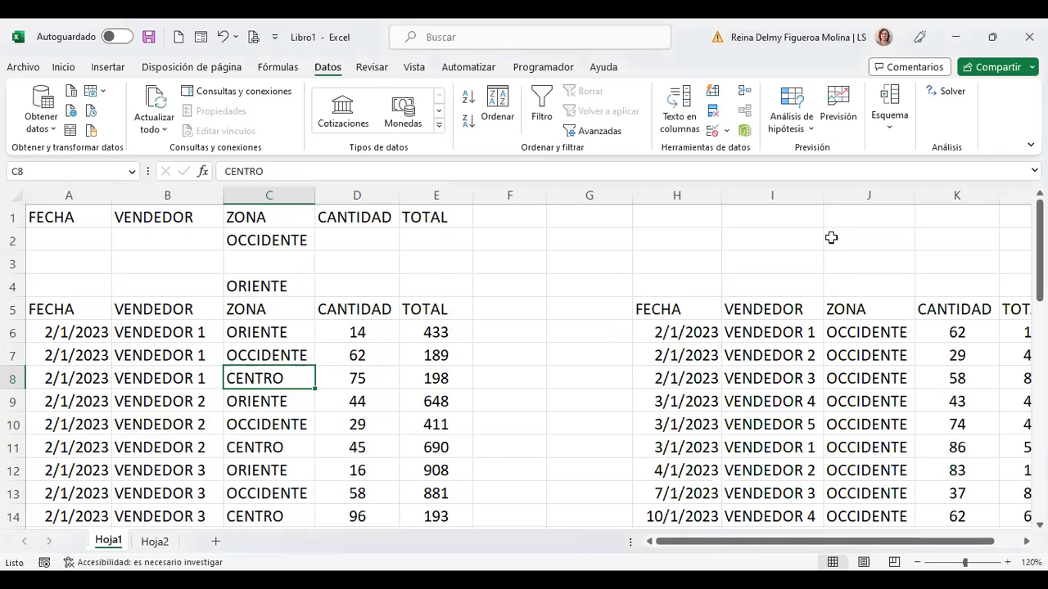
Copy the OCCIDENTE results block H5:M18 and paste it on Hoja2 at A11.
{"action": "scroll", "coordinate": [914, 409], "scroll_direction": "down", "scroll_amount": 3}
{"action": "scroll", "coordinate": [914, 409], "scroll_direction": "down", "scroll_amount": 1}
{"action": "scroll", "coordinate": [912, 409], "scroll_direction": "up", "scroll_amount": 2}
{"action": "scroll", "coordinate": [877, 306], "scroll_direction": "up", "scroll_amount": 1}
{"action": "double_click", "coordinate": [823, 194]}
{"action": "scroll", "coordinate": [930, 362], "scroll_direction": "down", "scroll_amount": 2}
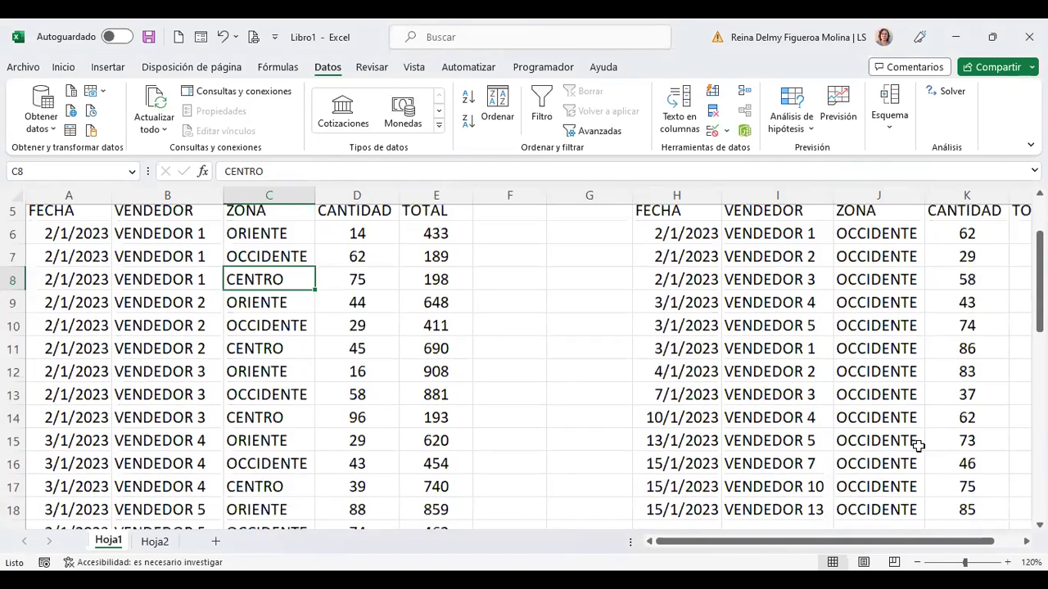
{"action": "scroll", "coordinate": [918, 444], "scroll_direction": "down", "scroll_amount": 1}
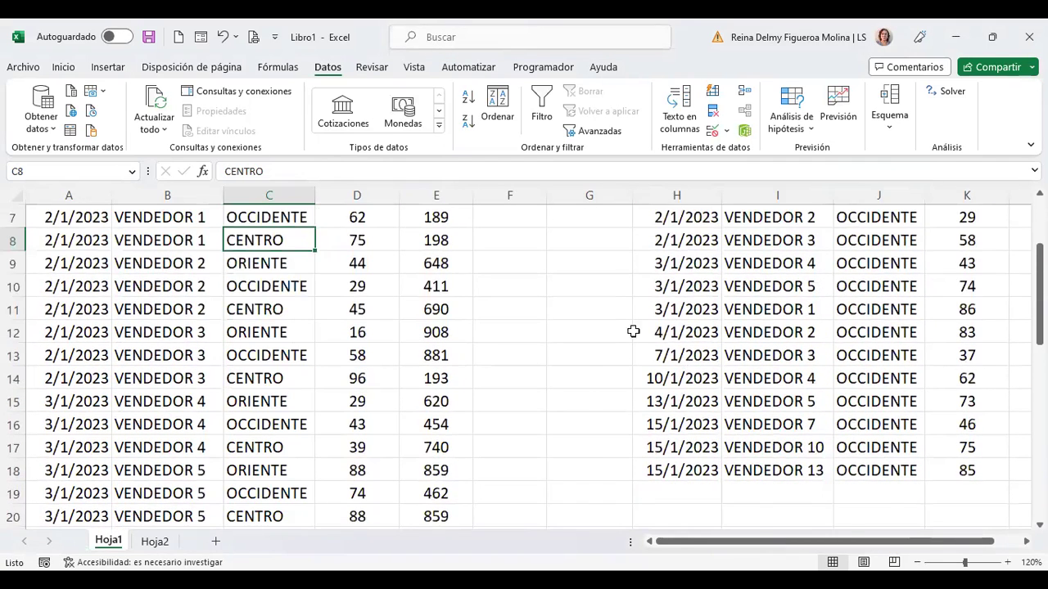
{"action": "scroll", "coordinate": [632, 348], "scroll_direction": "up", "scroll_amount": 2}
{"action": "scroll", "coordinate": [633, 347], "scroll_direction": "right", "scroll_amount": 1}
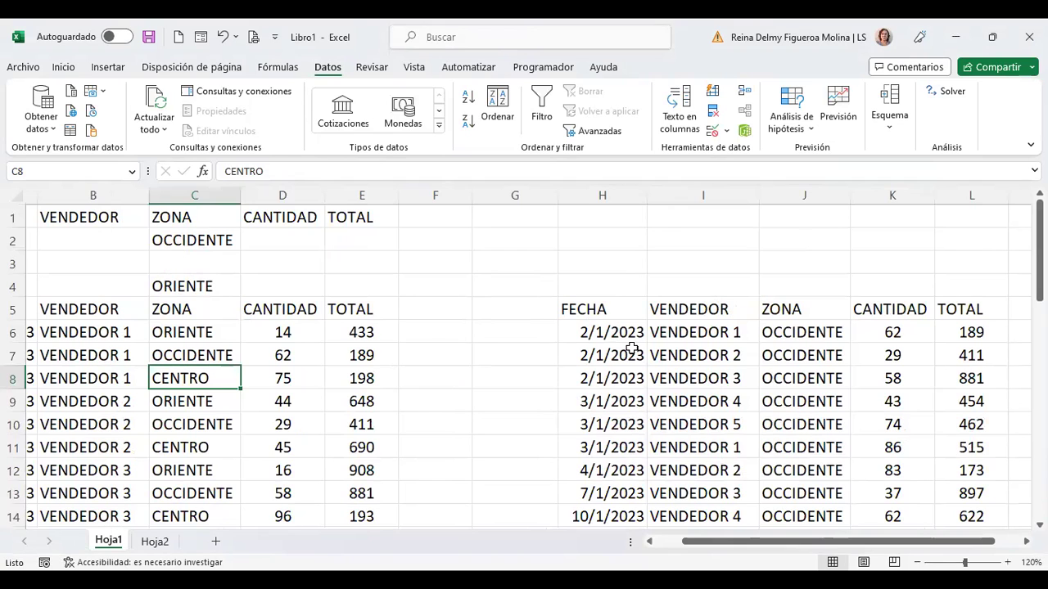
{"action": "left_click_drag", "start_coordinate": [606, 308], "coordinate": [966, 398]}
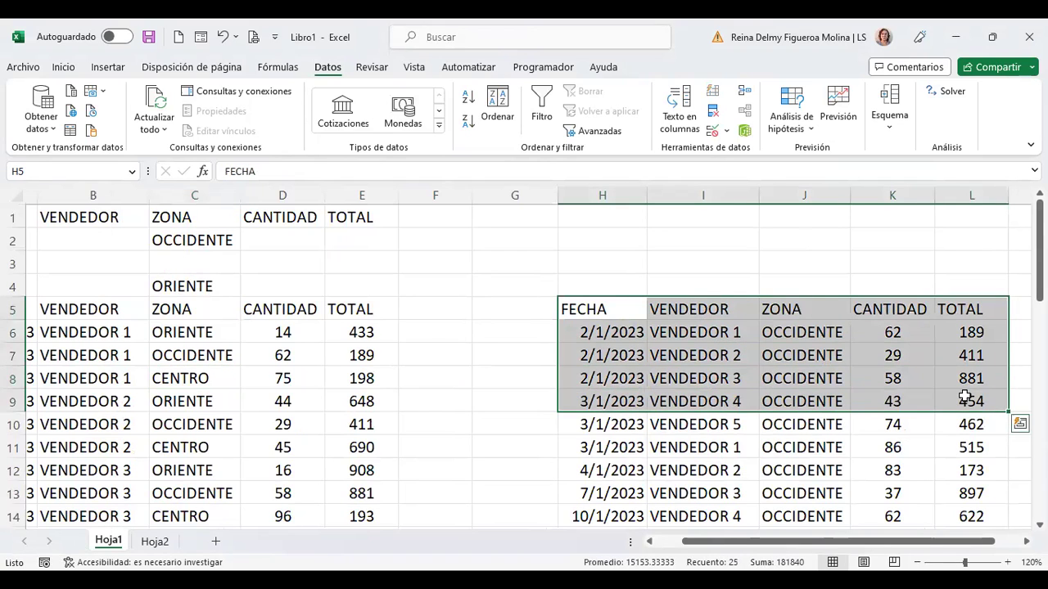
{"action": "scroll", "coordinate": [966, 398], "scroll_direction": "down", "scroll_amount": 3}
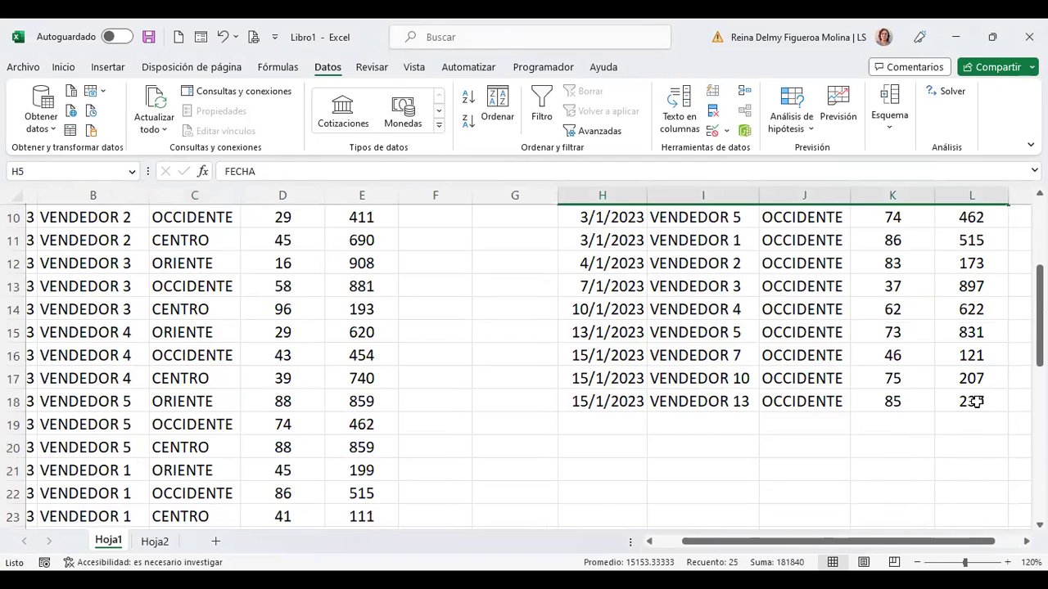
{"action": "left_click", "coordinate": [1014, 401], "text": "shift"}
{"action": "scroll", "coordinate": [1014, 400], "scroll_direction": "up", "scroll_amount": 3}
{"action": "key", "text": "ctrl+c"}
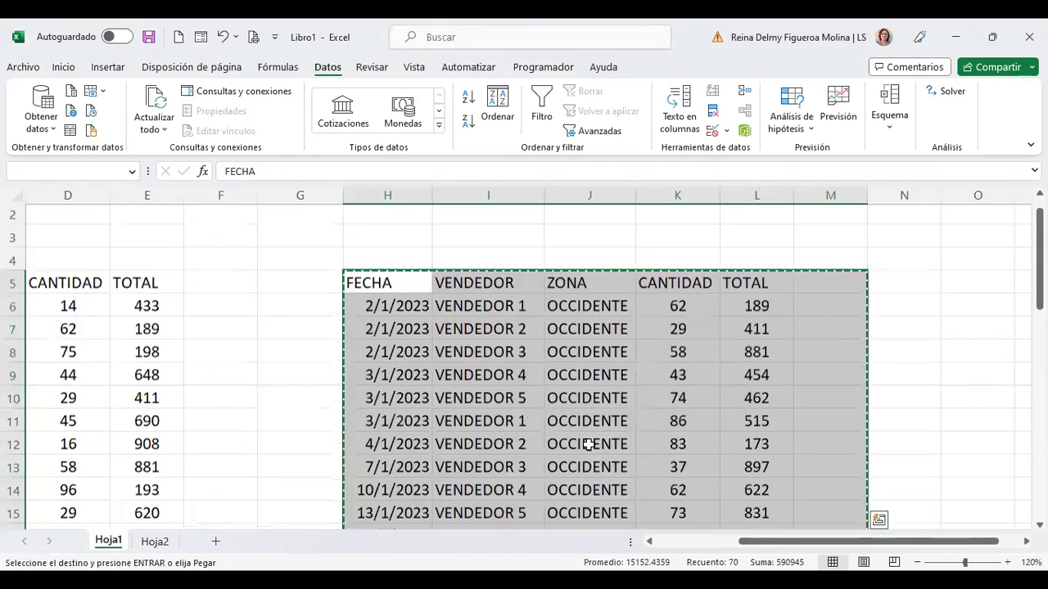
{"action": "left_click", "coordinate": [156, 542]}
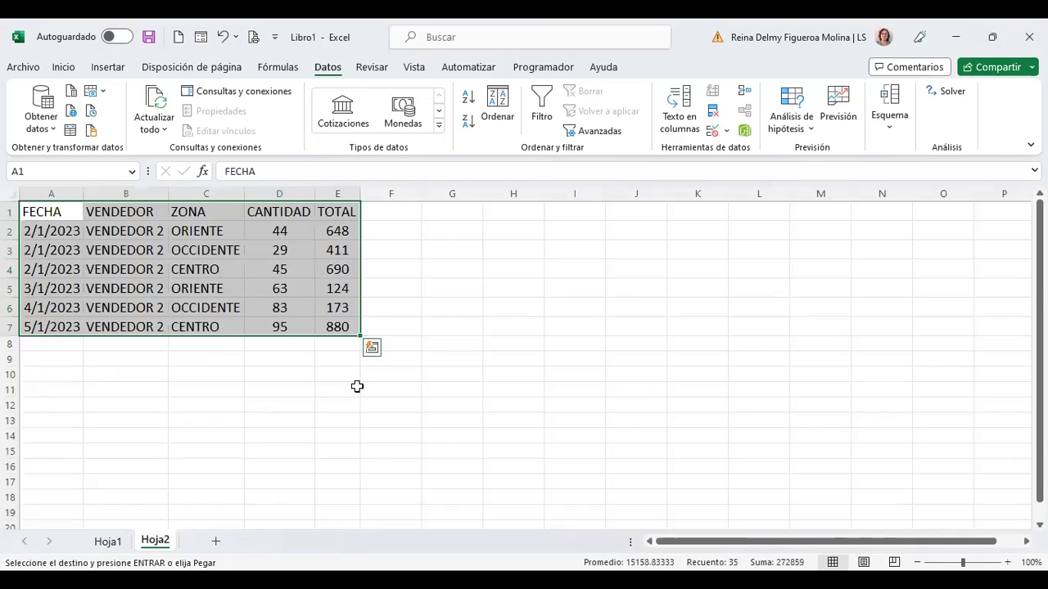
{"action": "left_click", "coordinate": [54, 388]}
{"action": "key", "text": "Return"}
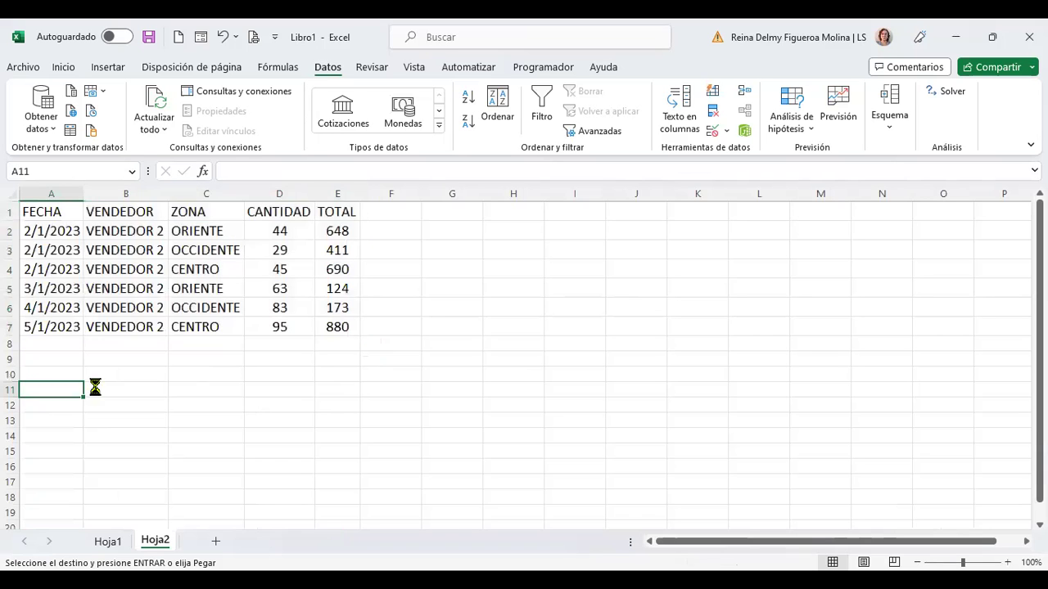
Autofit Hoja2 columns A and B so dates and seller names show fully.
{"action": "scroll", "coordinate": [434, 418], "scroll_direction": "down", "scroll_amount": 3}
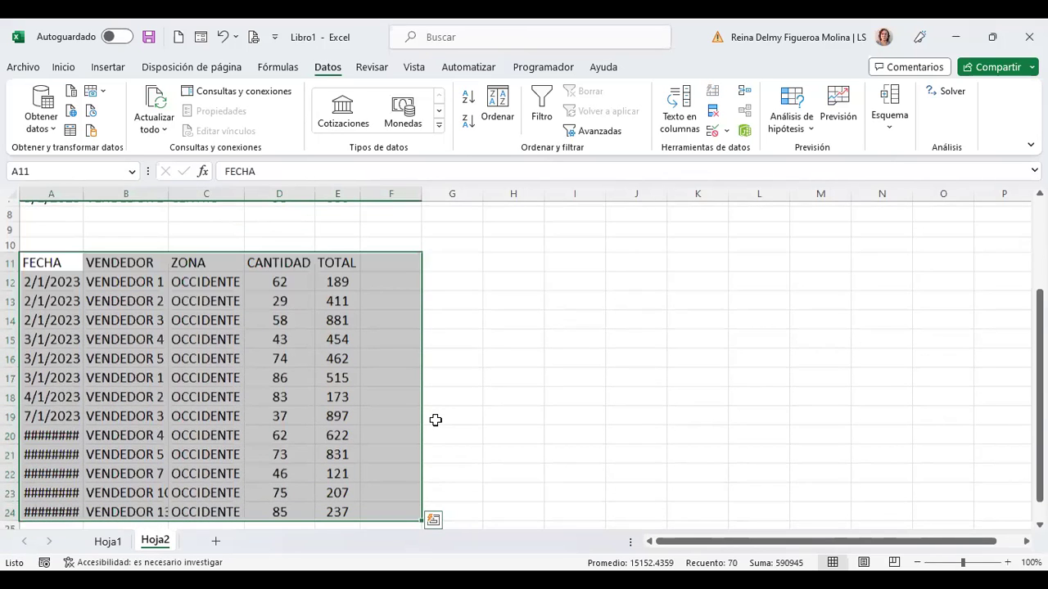
{"action": "double_click", "coordinate": [83, 199]}
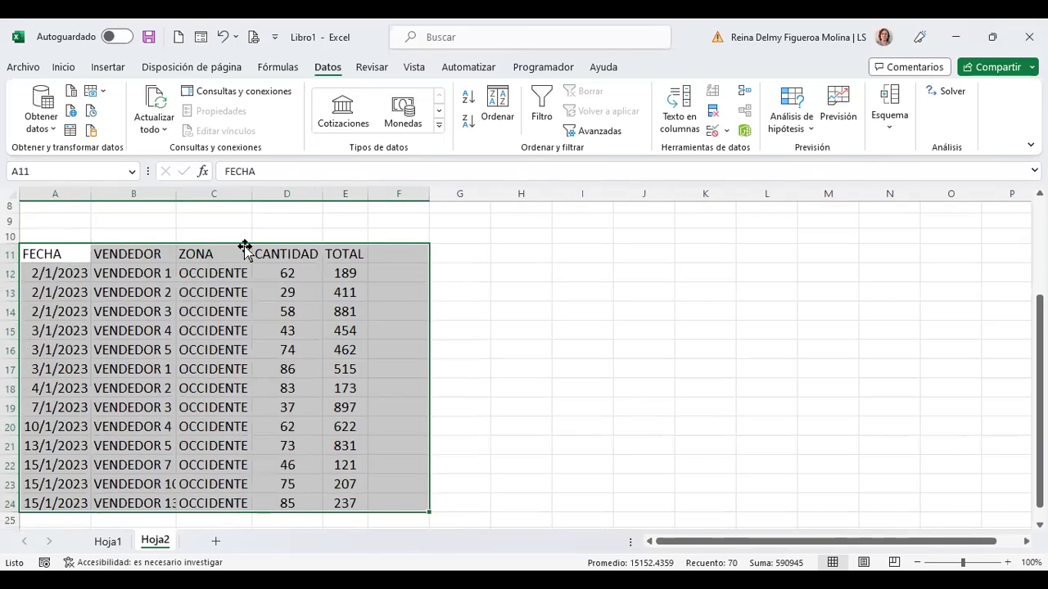
{"action": "left_click_drag", "start_coordinate": [176, 194], "coordinate": [176, 194]}
{"action": "double_click", "coordinate": [176, 194]}
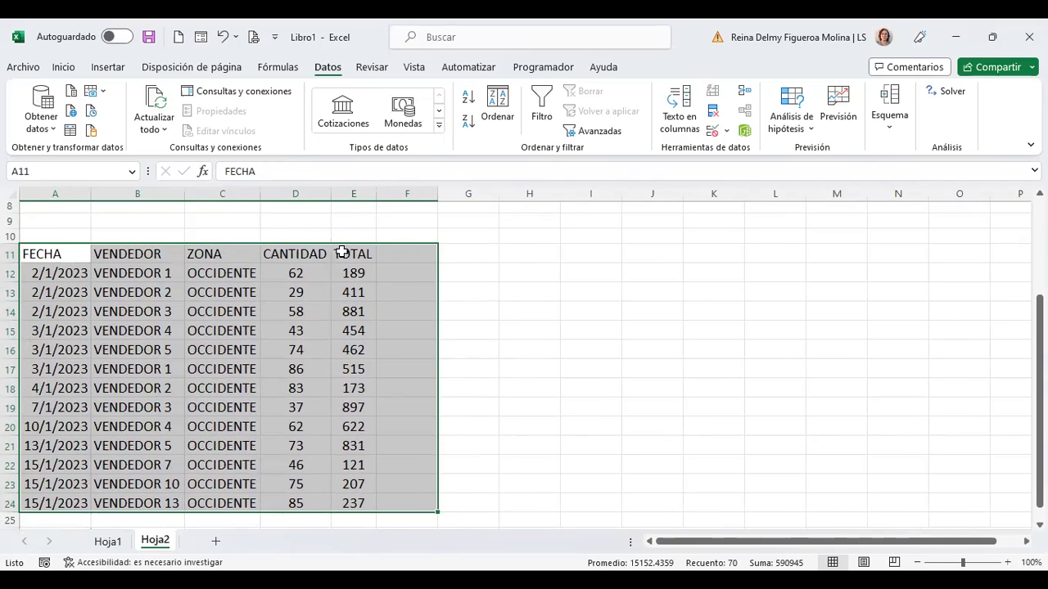
{"action": "double_click", "coordinate": [330, 197]}
{"action": "scroll", "coordinate": [245, 403], "scroll_direction": "up", "scroll_amount": 3}
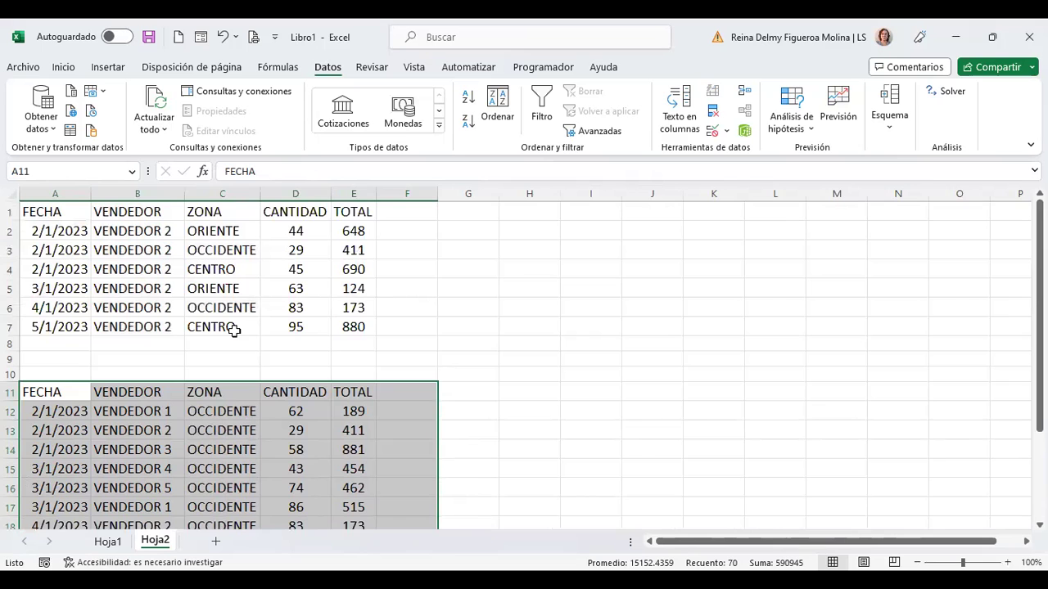
{"action": "left_click", "coordinate": [116, 544]}
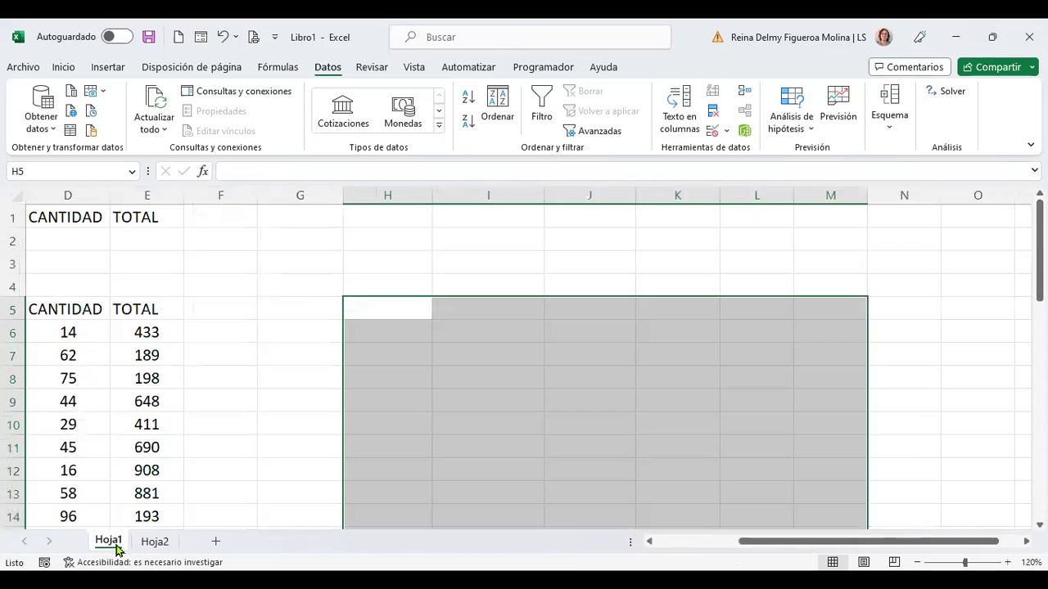
{"action": "key", "text": "ctrl+Home"}
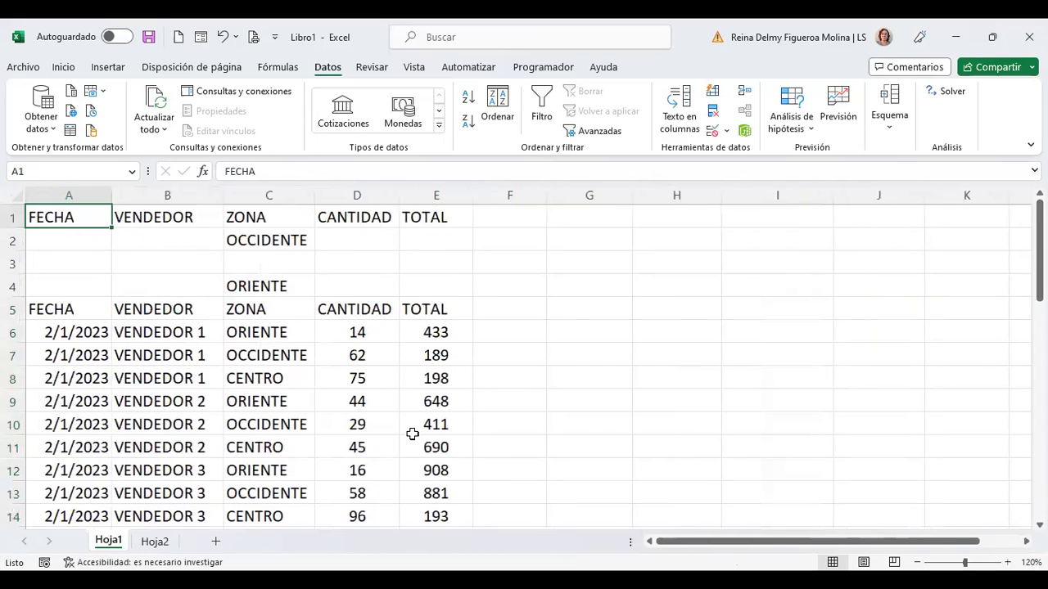
Clear the OCCIDENTE criterion from cell C2.
{"action": "left_click", "coordinate": [292, 242]}
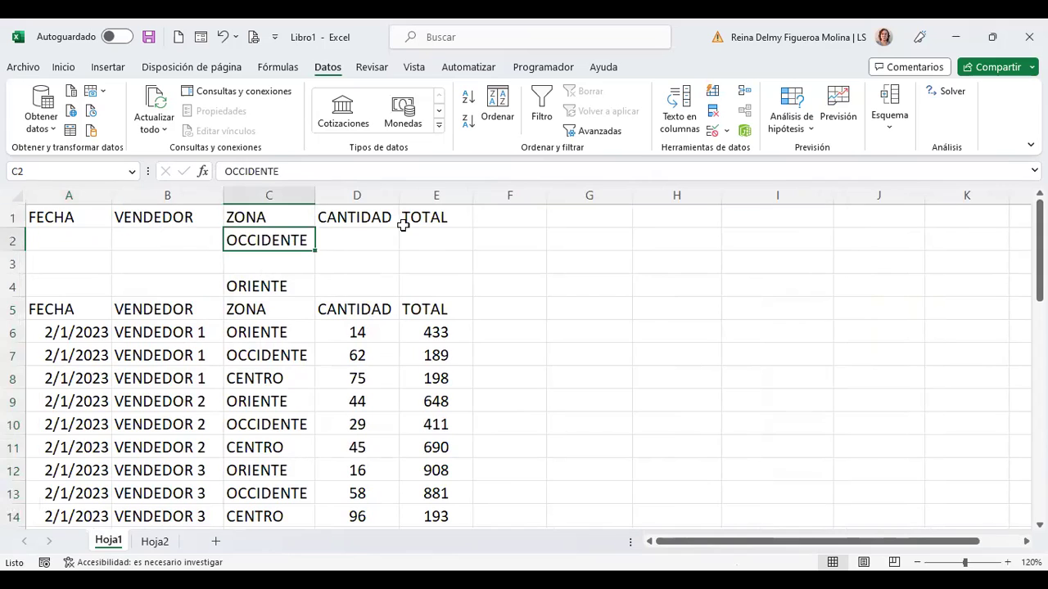
{"action": "key", "text": "Delete"}
{"action": "left_click", "coordinate": [351, 235]}
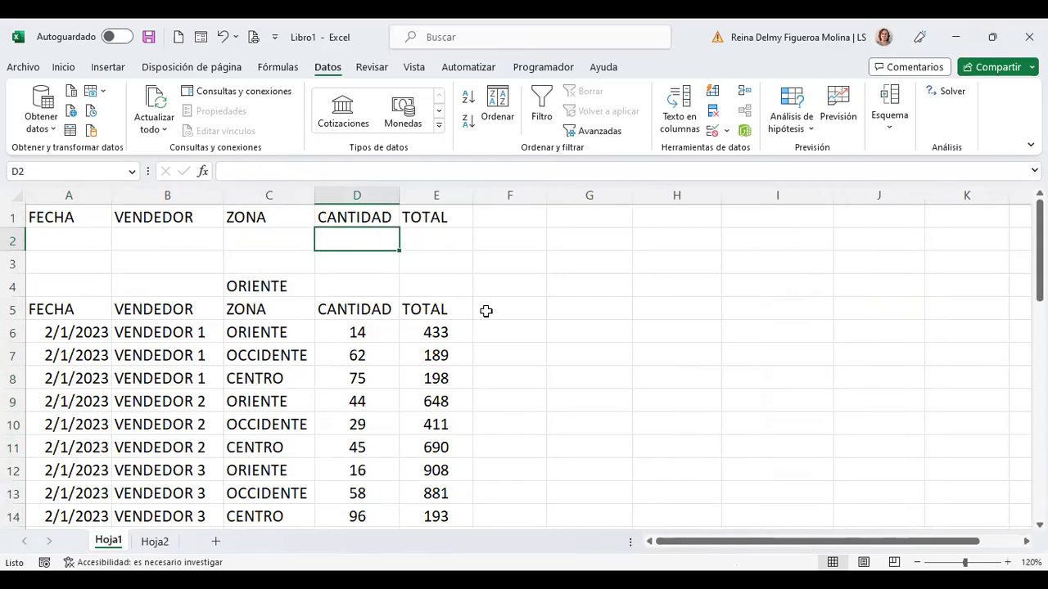
Move the TOTAL header to F1 and put a second CANTIDAD header in E1, autofitting column E.
{"action": "left_click", "coordinate": [430, 219]}
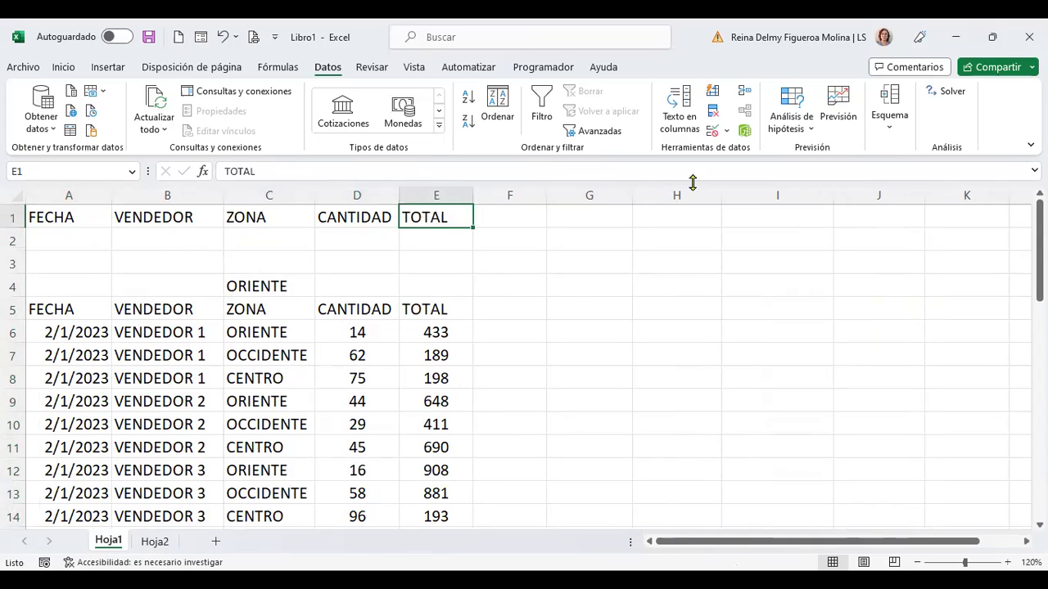
{"action": "key", "text": "ctrl+c"}
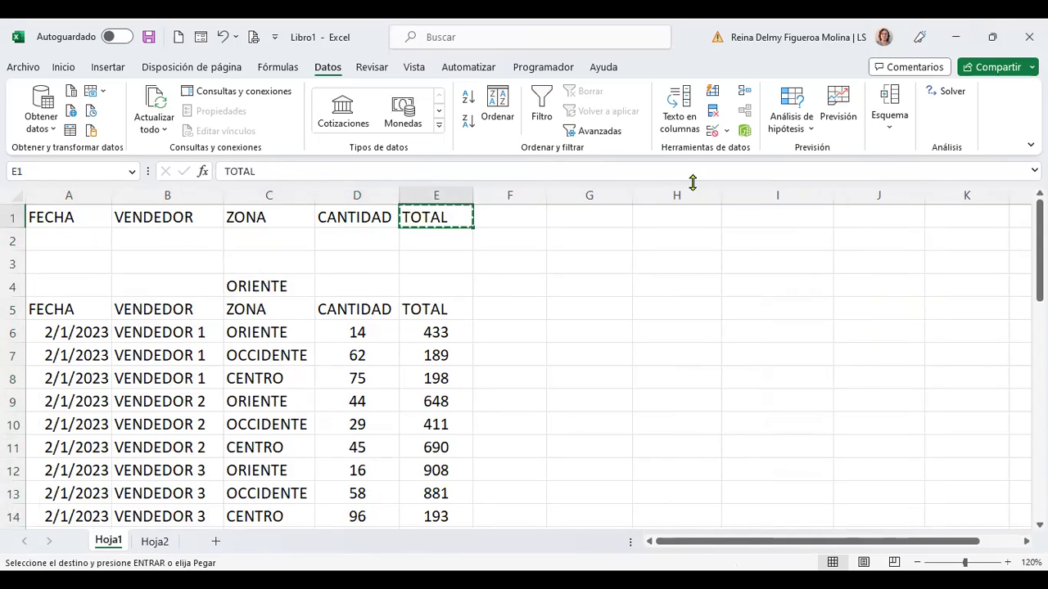
{"action": "key", "text": "ctrl+v"}
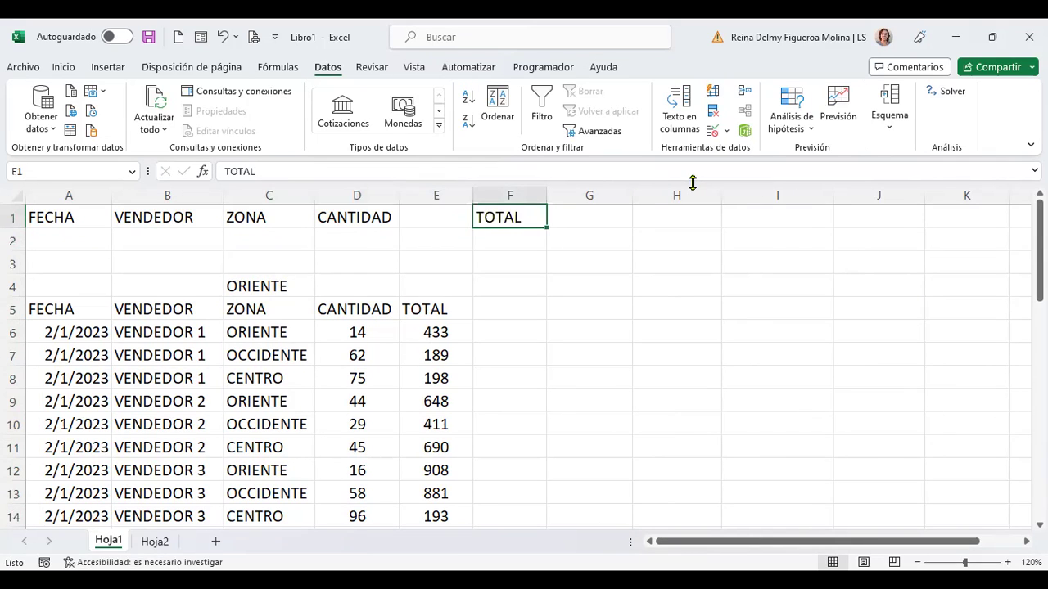
{"action": "key", "text": "Left"}
{"action": "key", "text": "Left"}
{"action": "key", "text": "ctrl+c"}
{"action": "key", "text": "Right"}
{"action": "key", "text": "Return"}
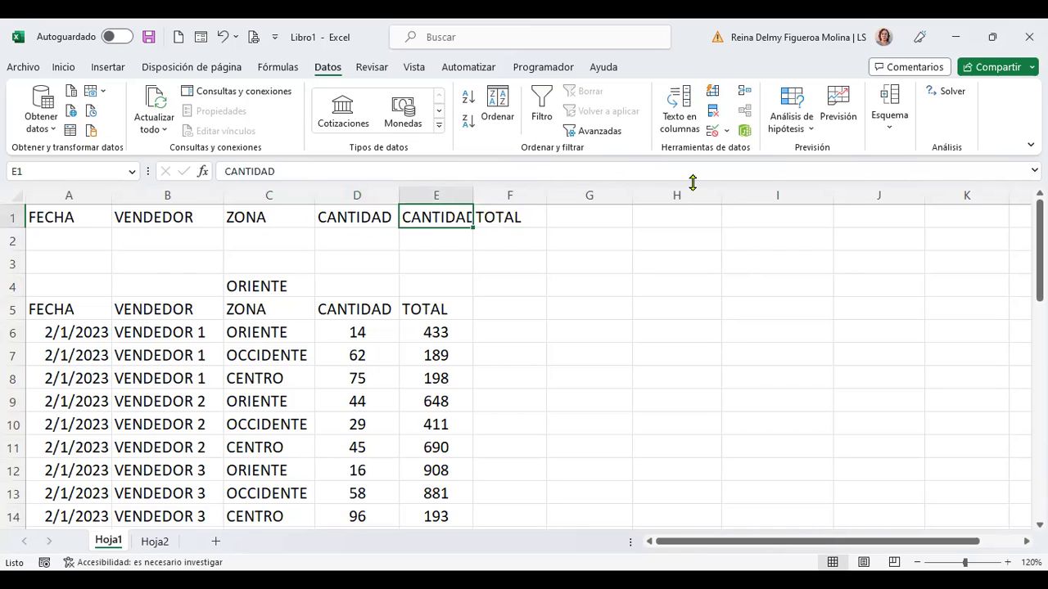
{"action": "double_click", "coordinate": [473, 195]}
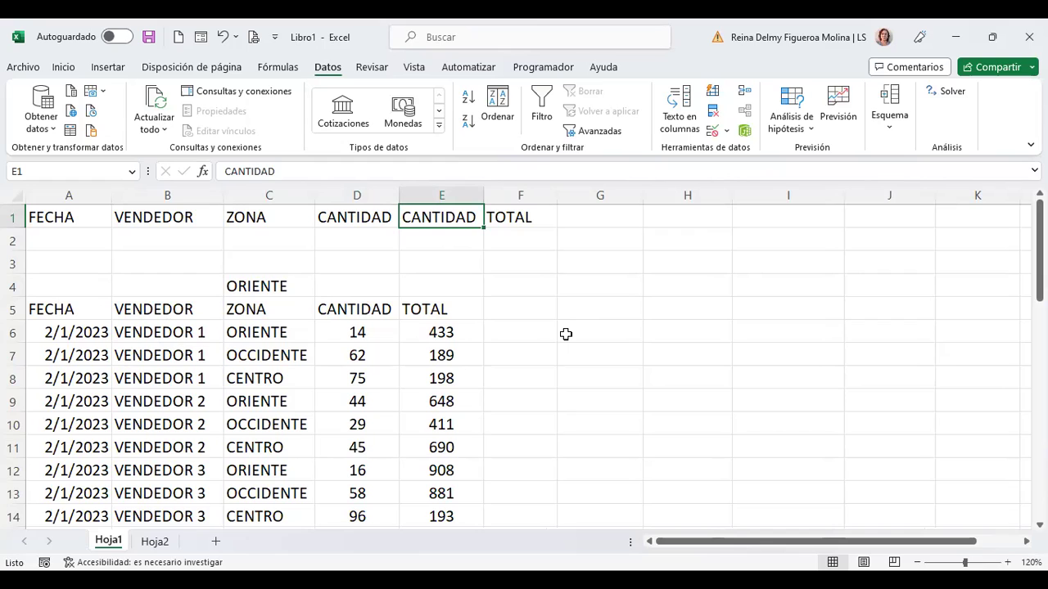
{"action": "left_click", "coordinate": [364, 233]}
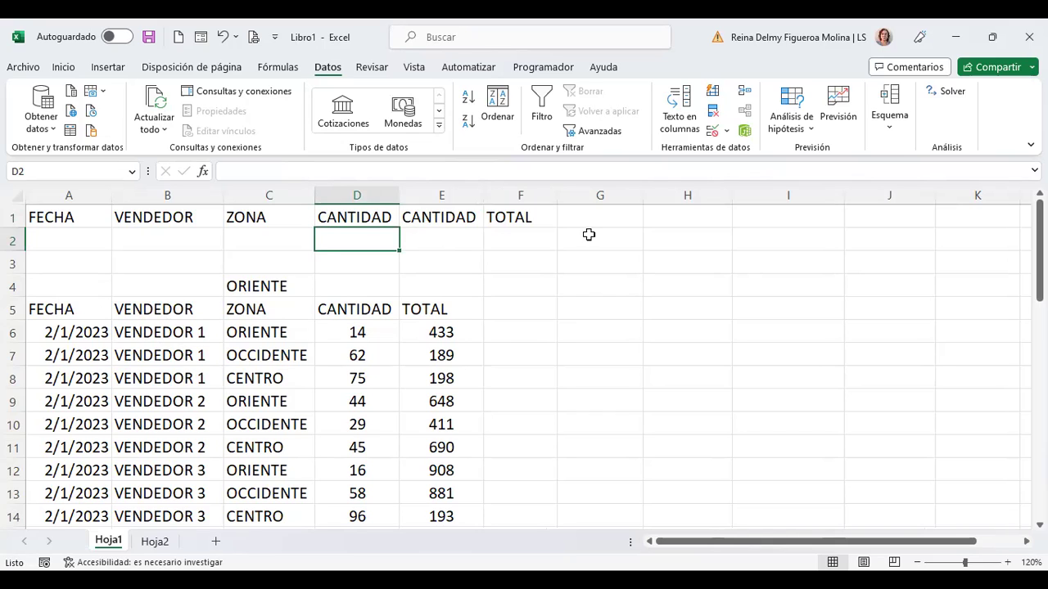
Enter 70 in D2 and 90 in E2 as quantity criteria.
{"action": "type", "text": "70"}
{"action": "key", "text": "Tab"}
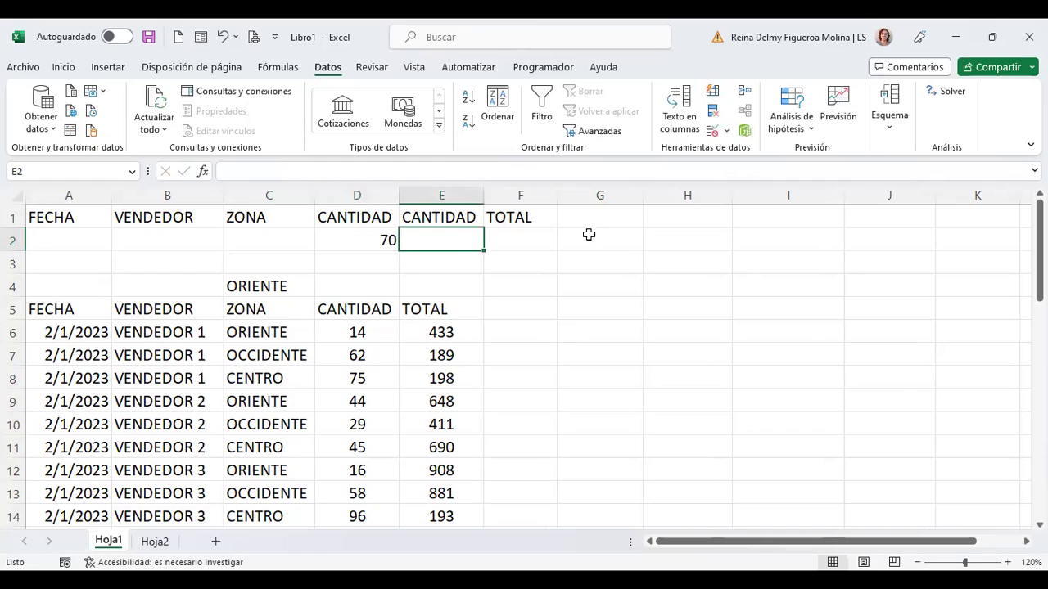
{"action": "type", "text": "90"}
{"action": "key", "text": "Tab"}
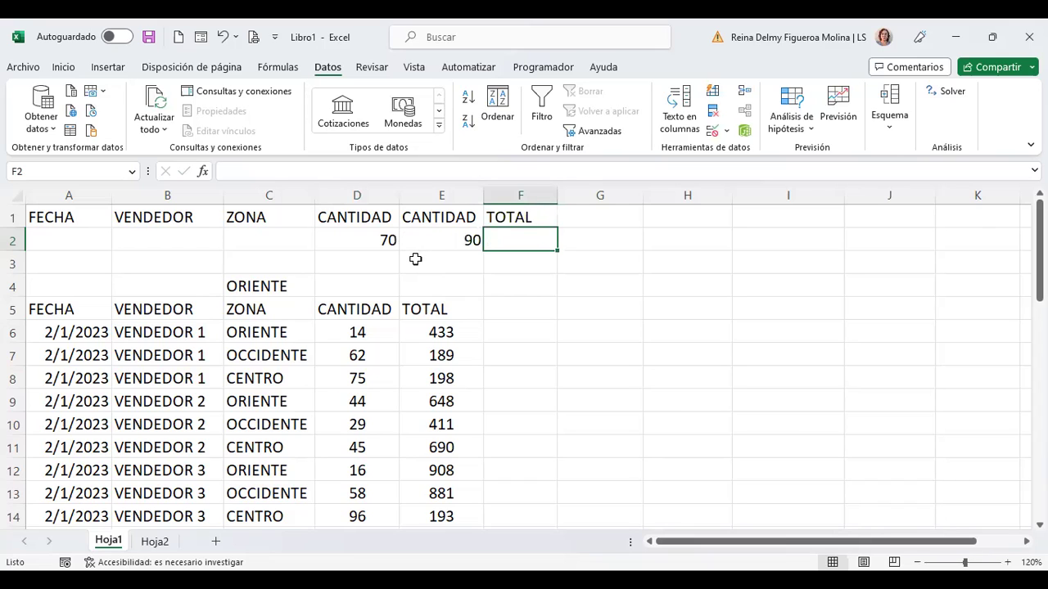
Change the criteria to >70 in D2 and <90 in E2.
{"action": "left_click", "coordinate": [375, 246]}
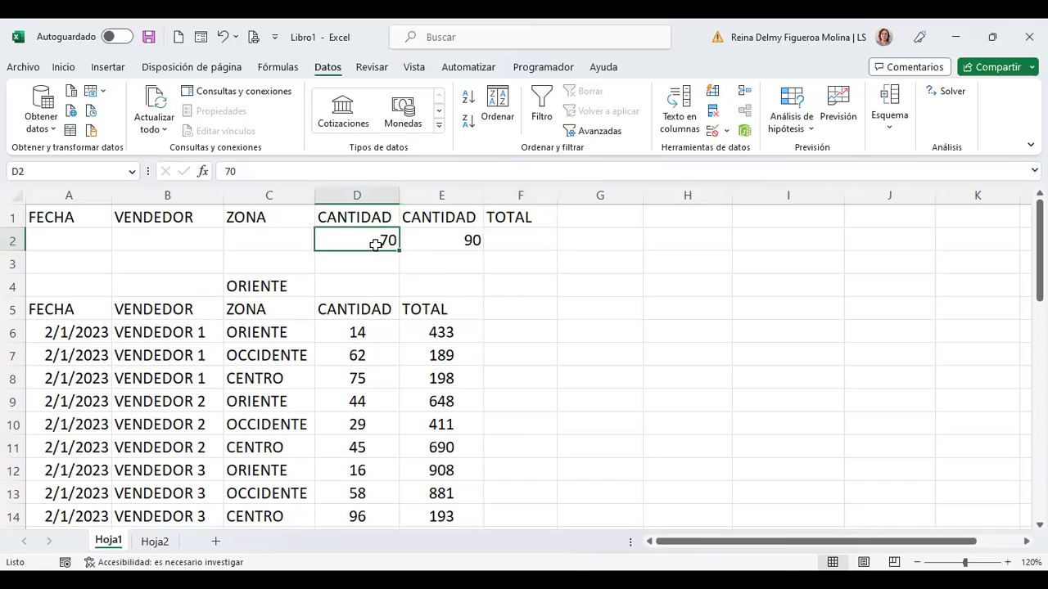
{"action": "left_click", "coordinate": [226, 171]}
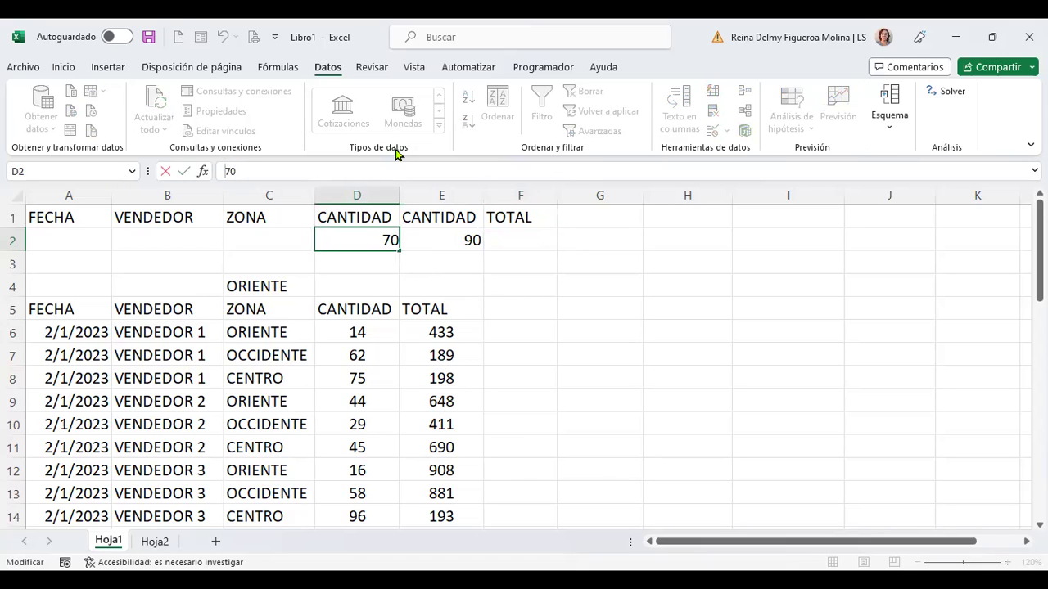
{"action": "type", "text": "<"}
{"action": "key", "text": "BackSpace"}
{"action": "type", "text": ">"}
{"action": "key", "text": "ctrl+Return"}
{"action": "key", "text": "Right"}
{"action": "key", "text": "F2"}
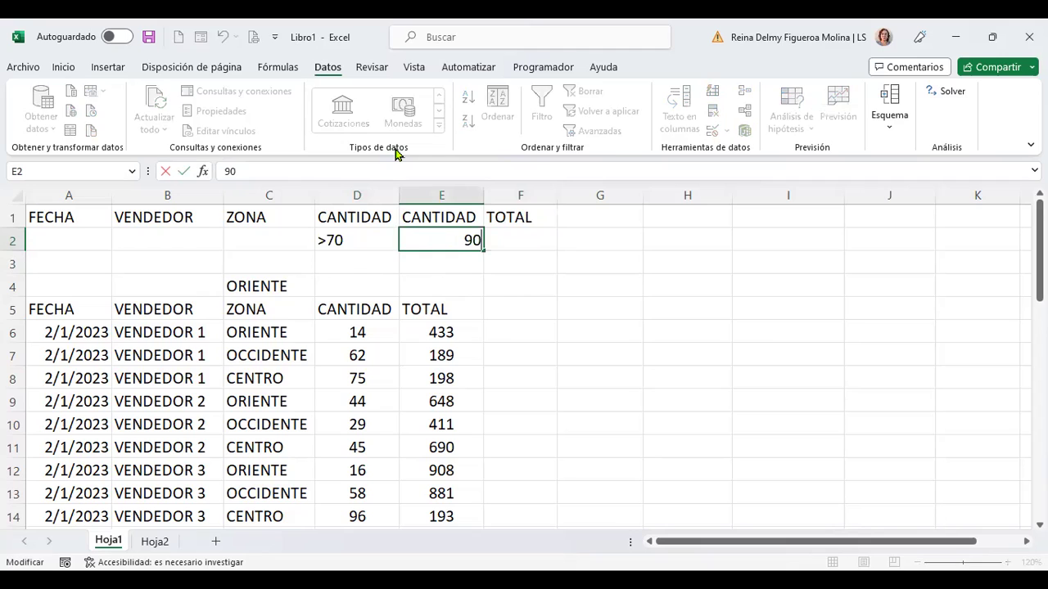
{"action": "key", "text": "Home"}
{"action": "type", "text": "<"}
{"action": "key", "text": "Return"}
{"action": "key", "text": "Up"}
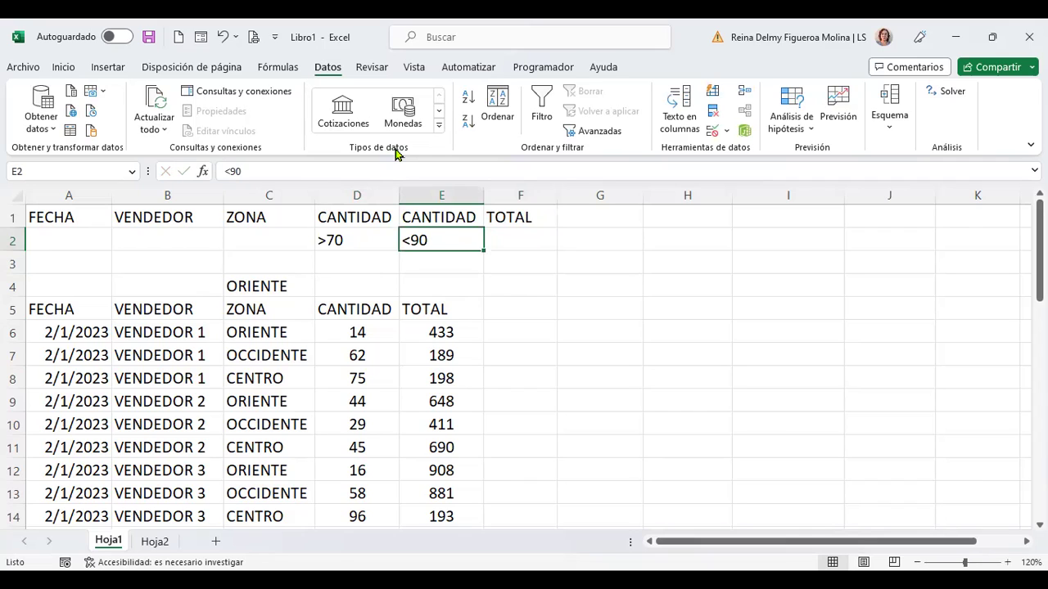
{"action": "left_click", "coordinate": [418, 421]}
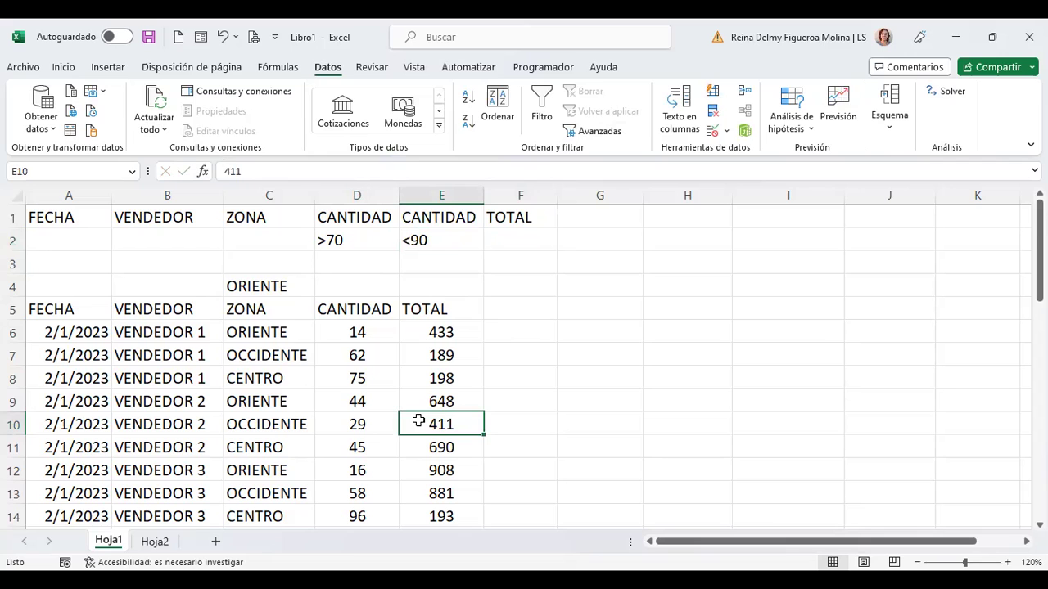
In Advanced Filter, choose copy to another location and set the criteria range to A1:F2.
{"action": "left_click", "coordinate": [604, 134]}
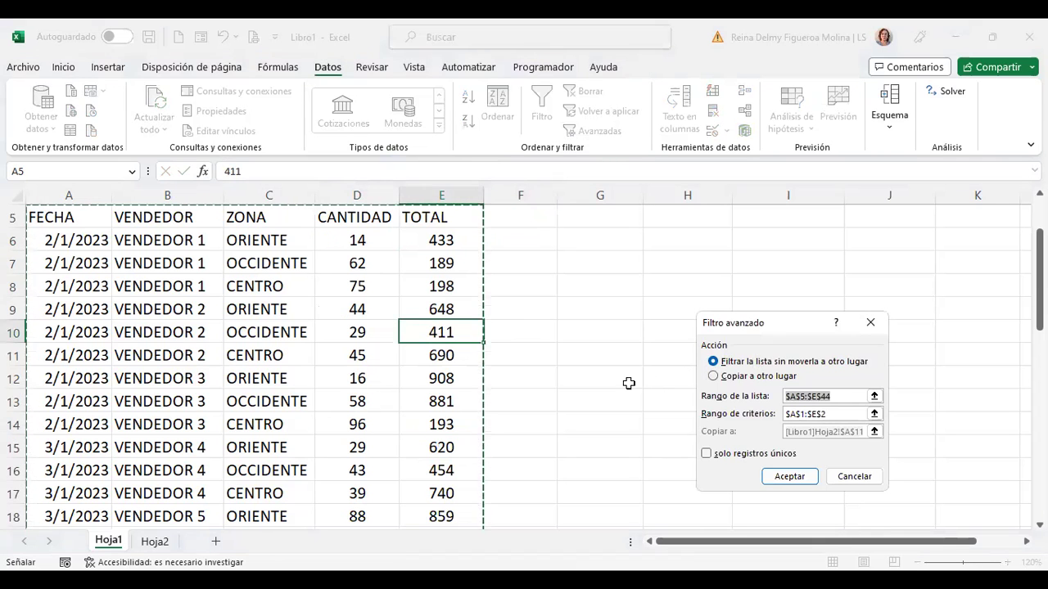
{"action": "left_click", "coordinate": [762, 376]}
{"action": "left_click", "coordinate": [801, 396]}
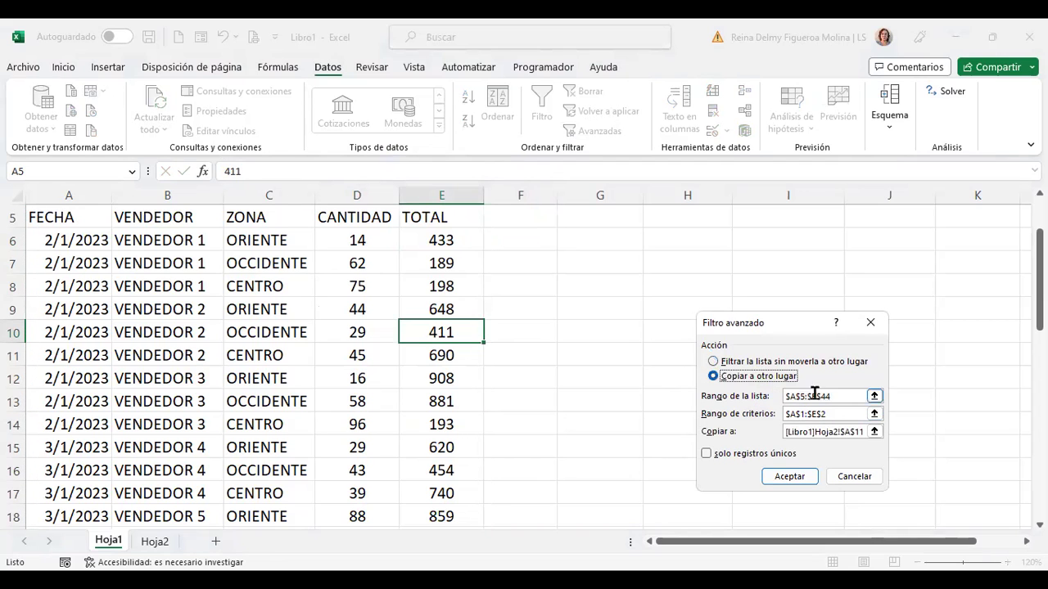
{"action": "scroll", "coordinate": [432, 378], "scroll_direction": "up", "scroll_amount": 2}
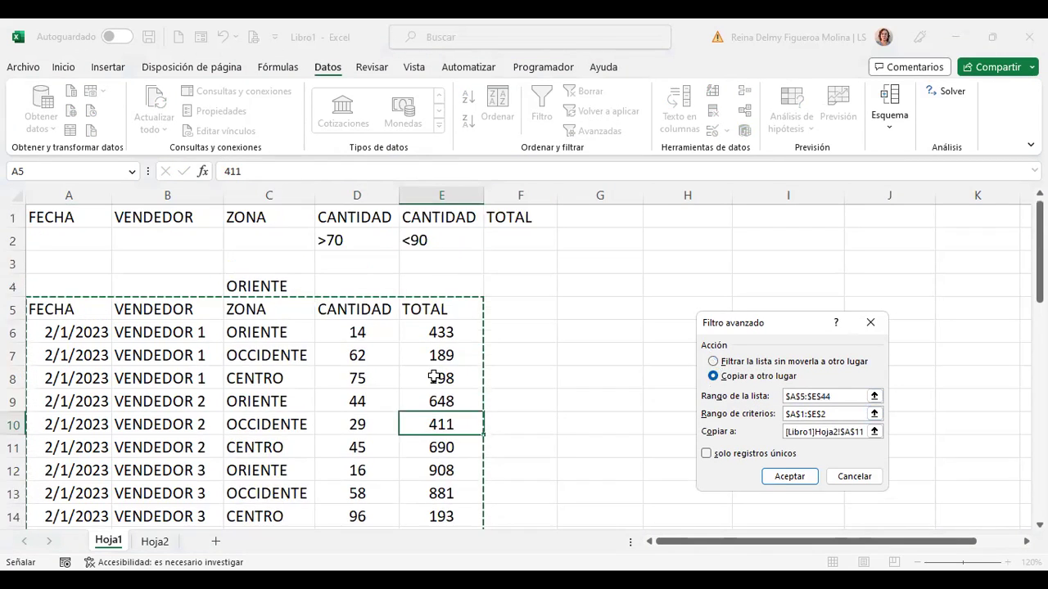
{"action": "scroll", "coordinate": [433, 377], "scroll_direction": "down", "scroll_amount": 7}
{"action": "scroll", "coordinate": [432, 377], "scroll_direction": "down", "scroll_amount": 6}
{"action": "scroll", "coordinate": [432, 378], "scroll_direction": "up", "scroll_amount": 6}
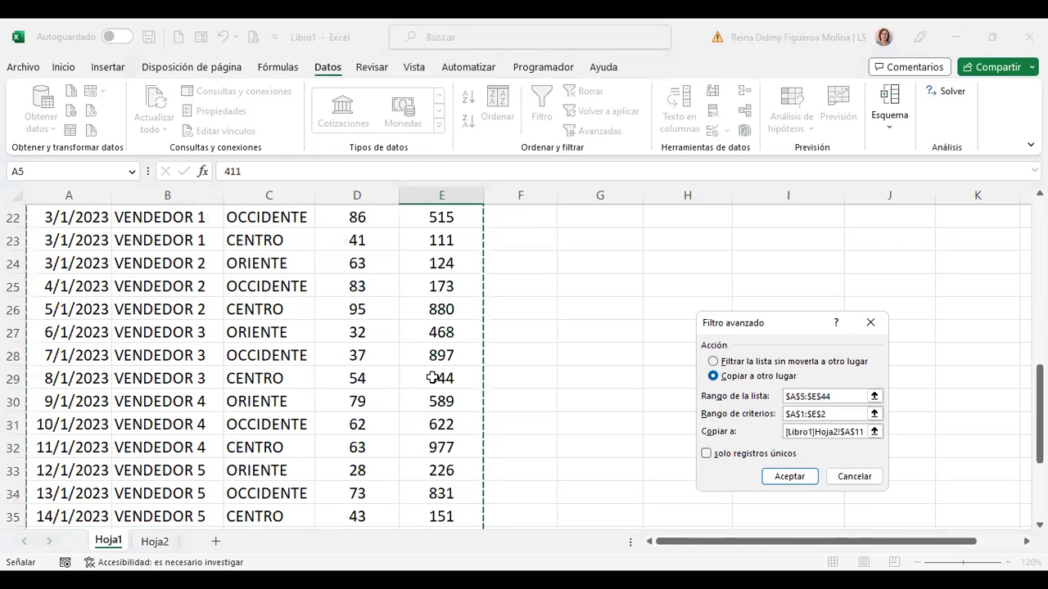
{"action": "scroll", "coordinate": [433, 377], "scroll_direction": "up", "scroll_amount": 6}
{"action": "scroll", "coordinate": [433, 377], "scroll_direction": "up", "scroll_amount": 1}
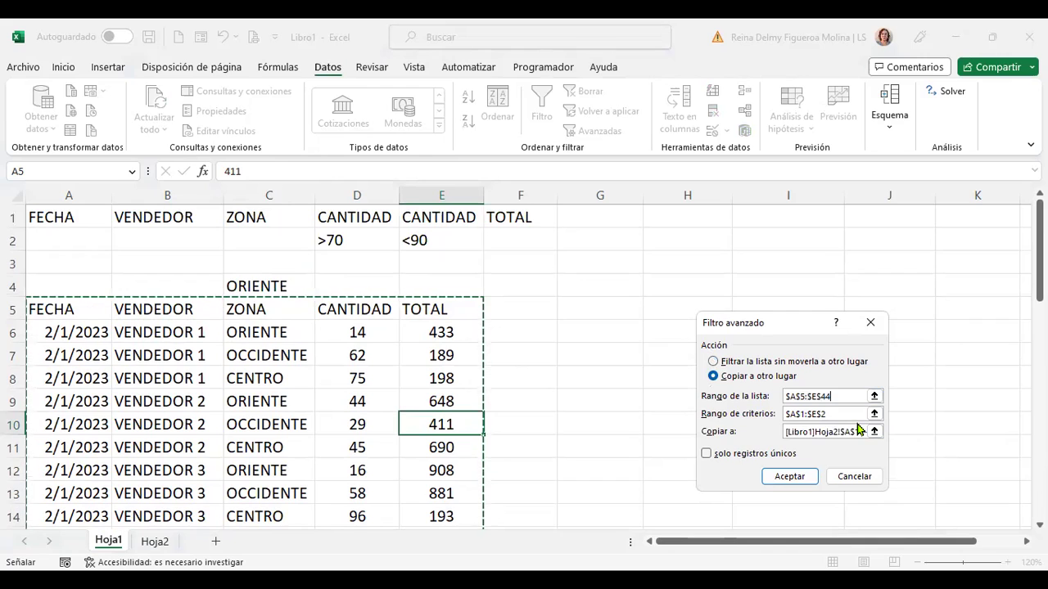
{"action": "left_click", "coordinate": [848, 415]}
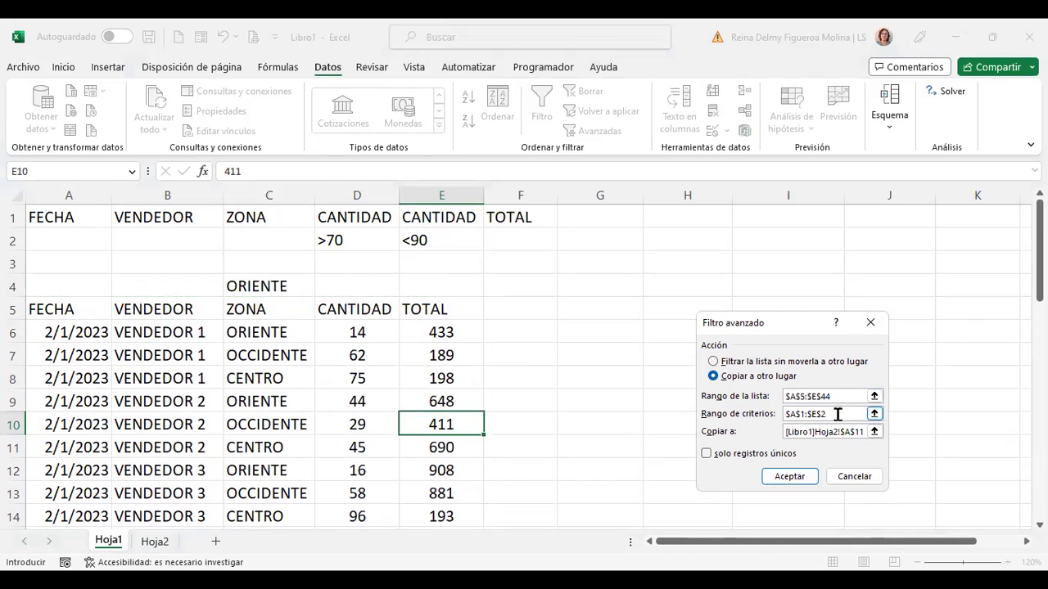
{"action": "left_click_drag", "start_coordinate": [824, 415], "coordinate": [699, 416]}
{"action": "key", "text": "BackSpace"}
{"action": "left_click", "coordinate": [94, 221]}
{"action": "left_click", "coordinate": [521, 240], "text": "shift"}
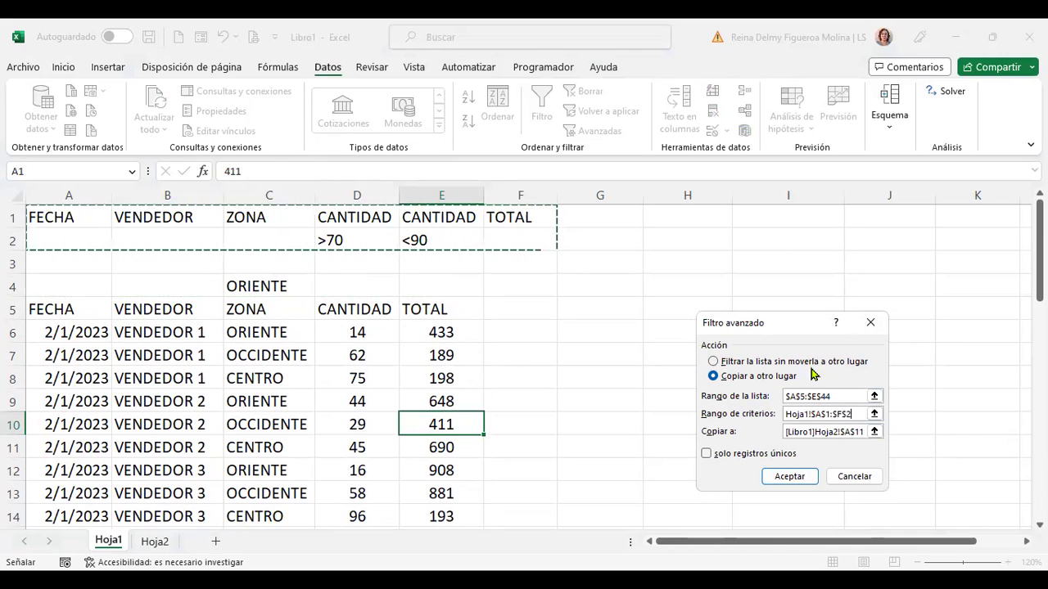
Set the destination to Hoja1!$H$5 and run the filter.
{"action": "left_click", "coordinate": [815, 432]}
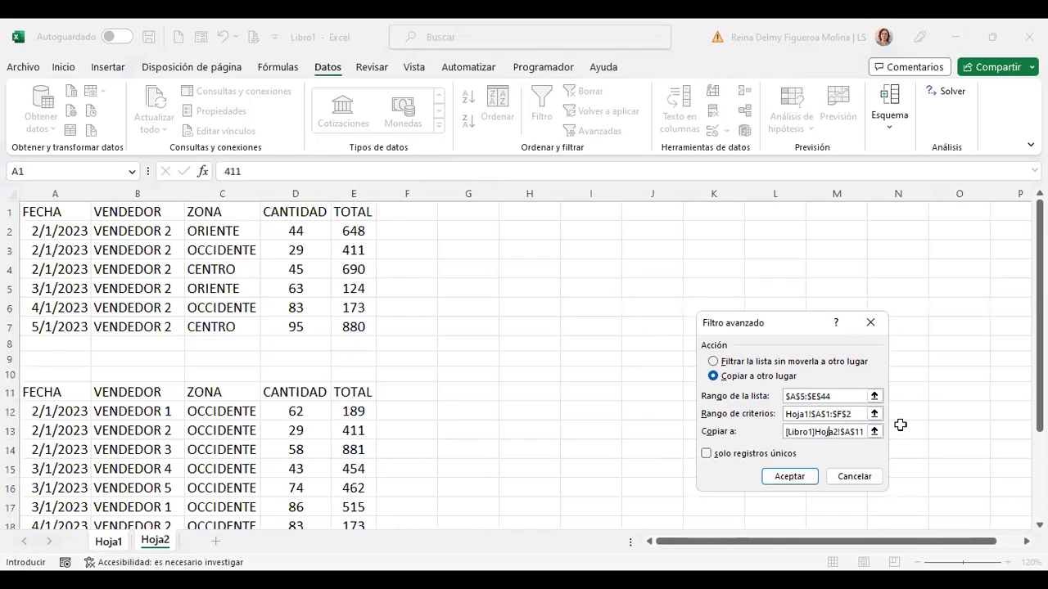
{"action": "type", "text": ":$E$11"}
{"action": "key", "text": "Delete"}
{"action": "key", "text": "Delete"}
{"action": "key", "text": "Delete"}
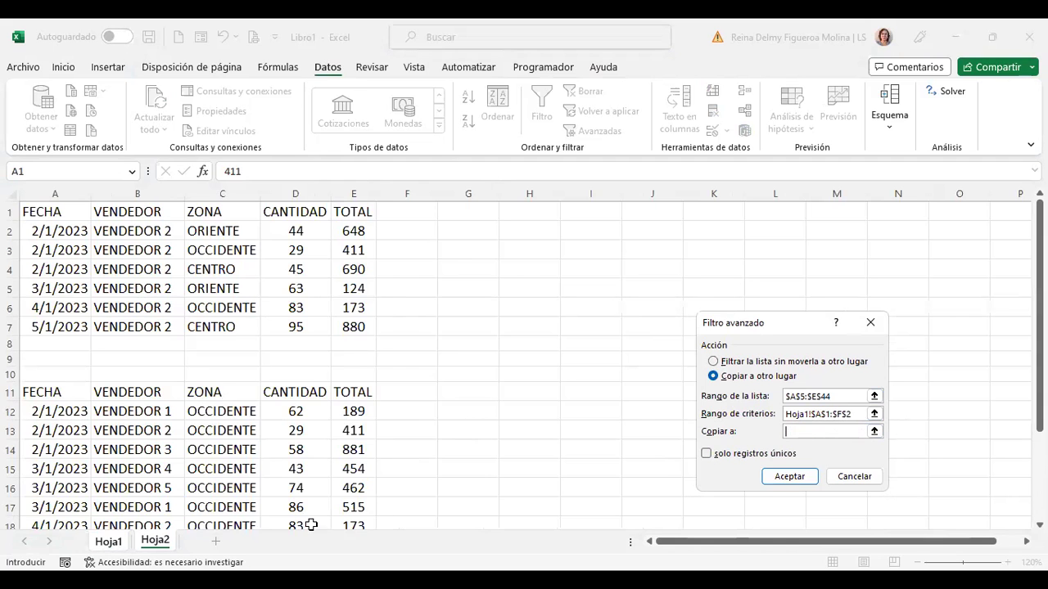
{"action": "left_click", "coordinate": [108, 541]}
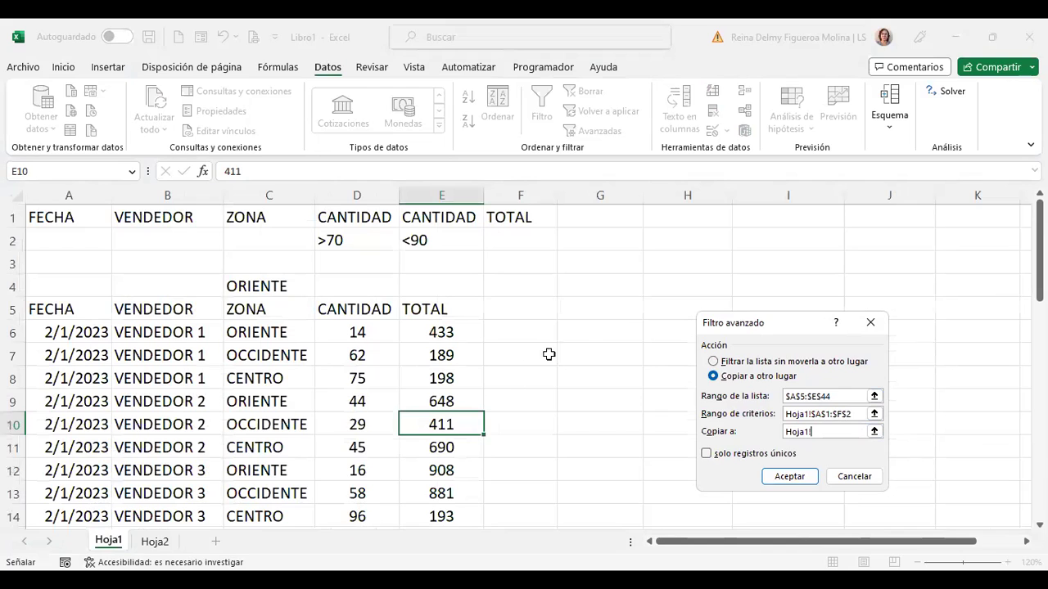
{"action": "left_click", "coordinate": [680, 310]}
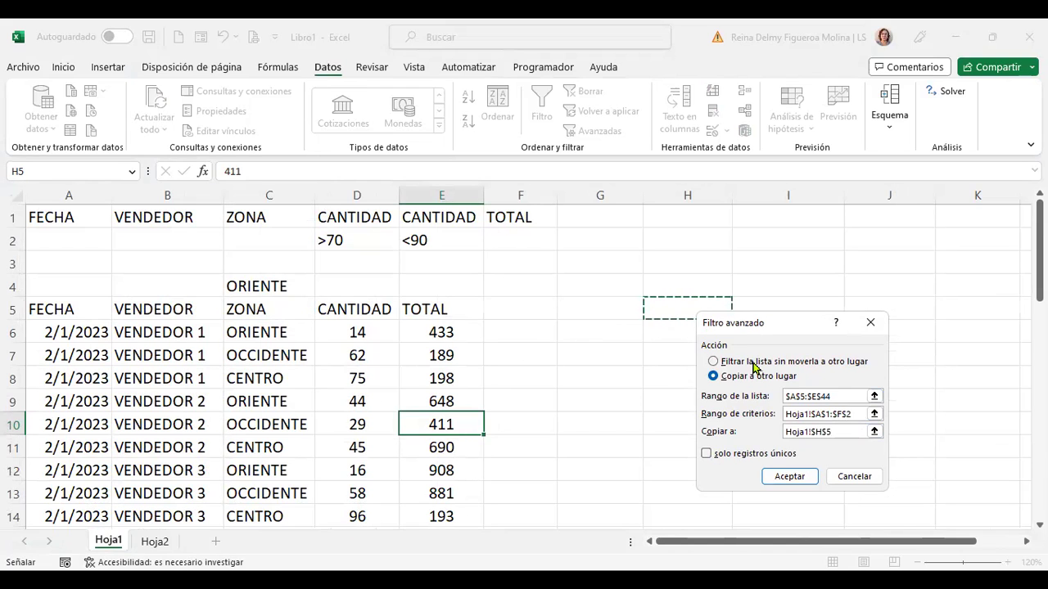
{"action": "left_click", "coordinate": [800, 481]}
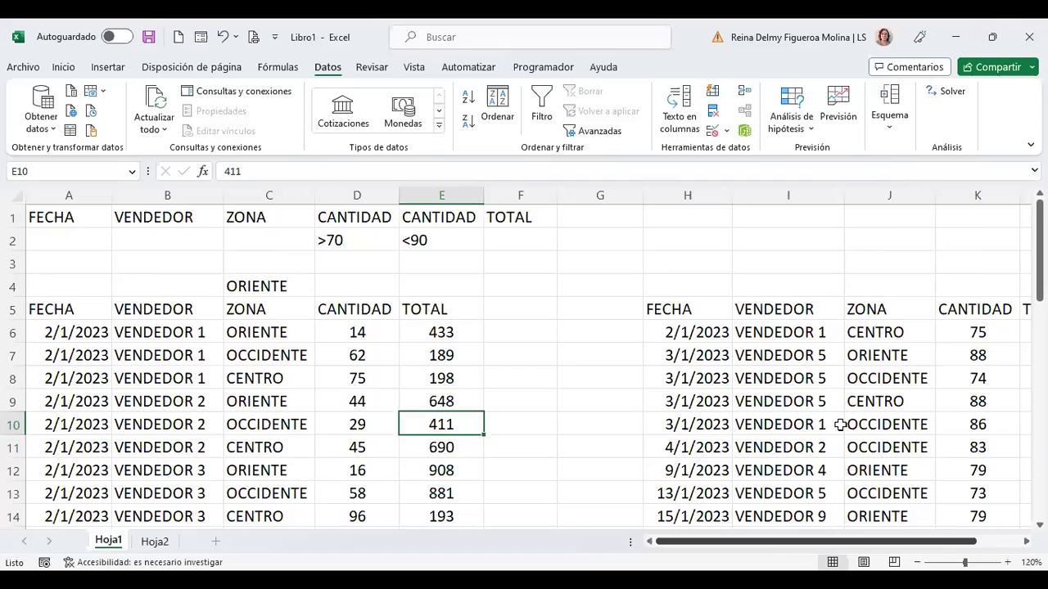
{"action": "scroll", "coordinate": [840, 425], "scroll_direction": "down", "scroll_amount": 2}
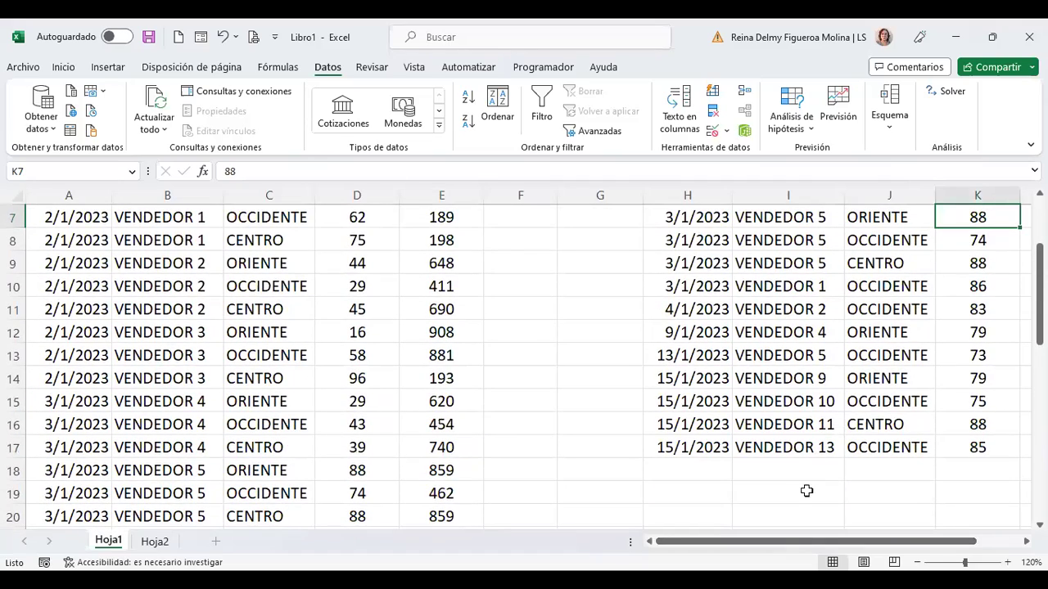
{"action": "left_click_drag", "start_coordinate": [810, 542], "coordinate": [845, 532]}
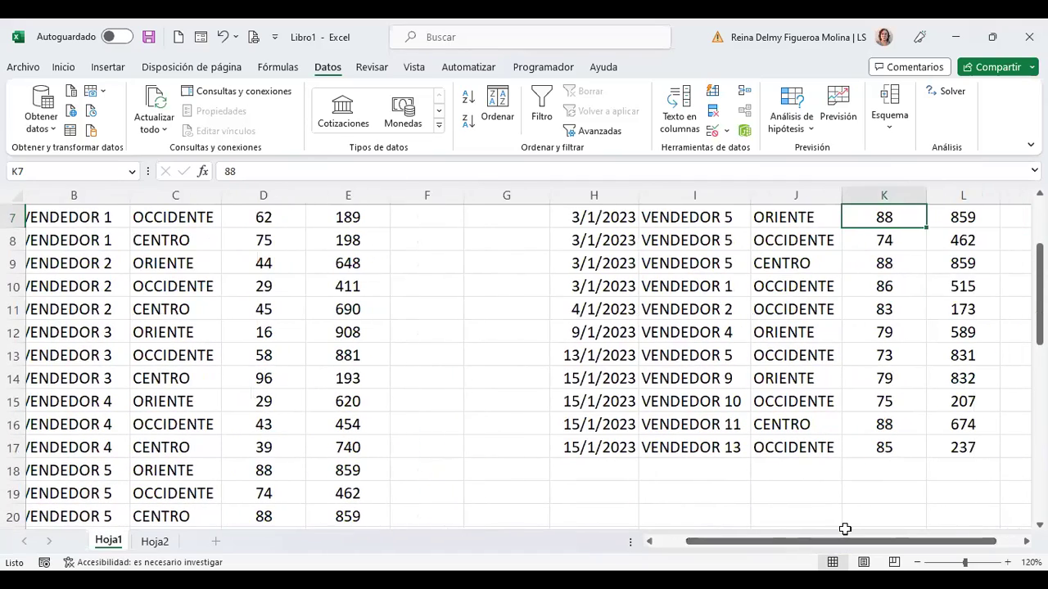
{"action": "scroll", "coordinate": [848, 413], "scroll_direction": "up", "scroll_amount": 1}
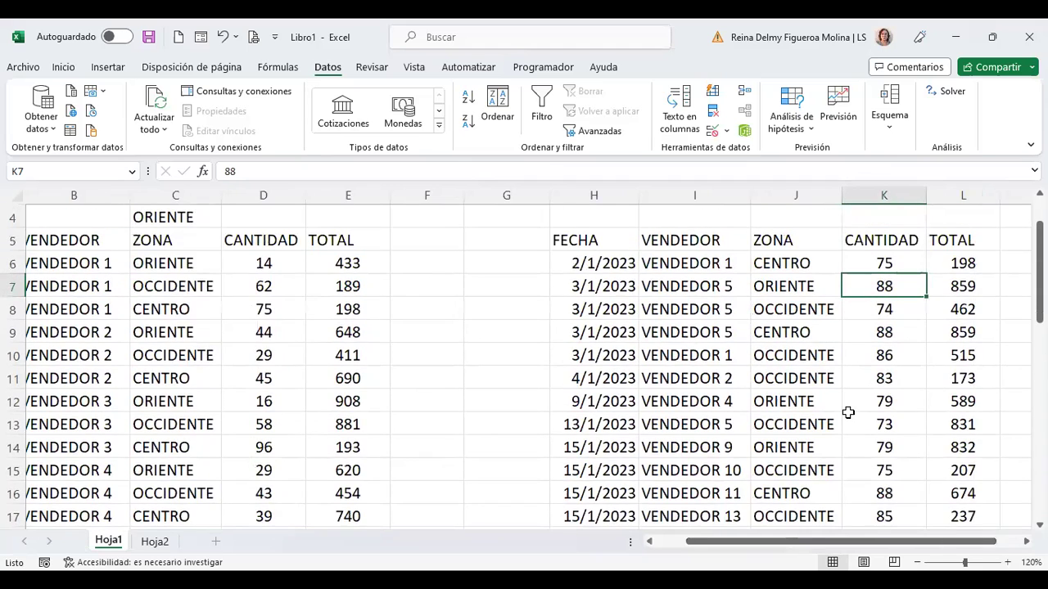
{"action": "scroll", "coordinate": [848, 413], "scroll_direction": "up", "scroll_amount": 1}
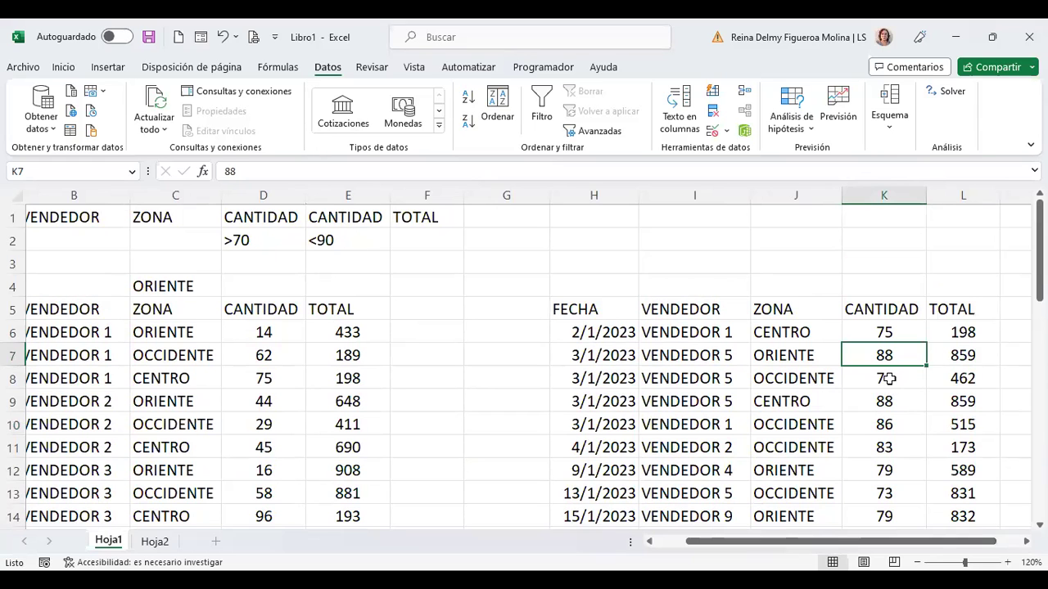
{"action": "scroll", "coordinate": [910, 270], "scroll_direction": "down", "scroll_amount": 1}
{"action": "scroll", "coordinate": [910, 270], "scroll_direction": "down", "scroll_amount": 1}
{"action": "scroll", "coordinate": [909, 269], "scroll_direction": "up", "scroll_amount": 1}
{"action": "scroll", "coordinate": [907, 271], "scroll_direction": "down", "scroll_amount": 1}
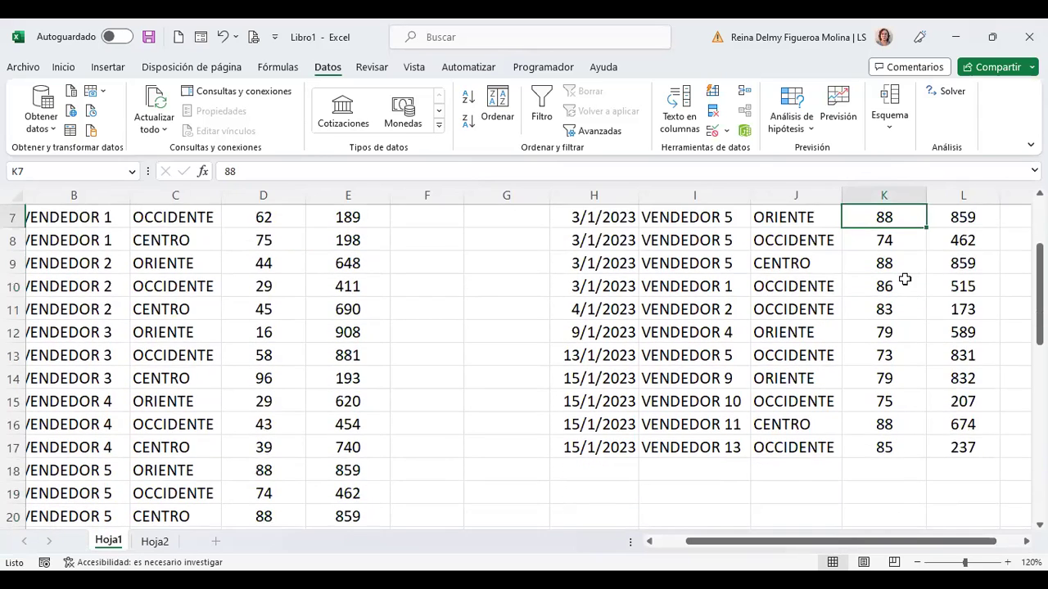
{"action": "scroll", "coordinate": [905, 280], "scroll_direction": "down", "scroll_amount": 1}
{"action": "scroll", "coordinate": [896, 381], "scroll_direction": "up", "scroll_amount": 3}
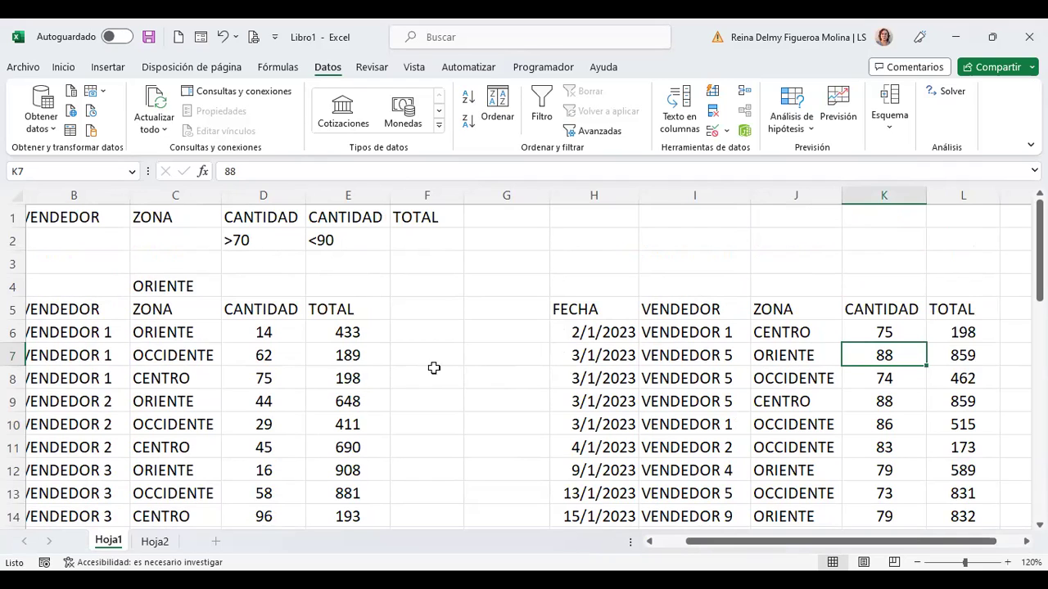
Clear the >70 and <90 criteria in D2:E2 and insert an empty row 3.
{"action": "left_click_drag", "start_coordinate": [261, 237], "coordinate": [320, 238]}
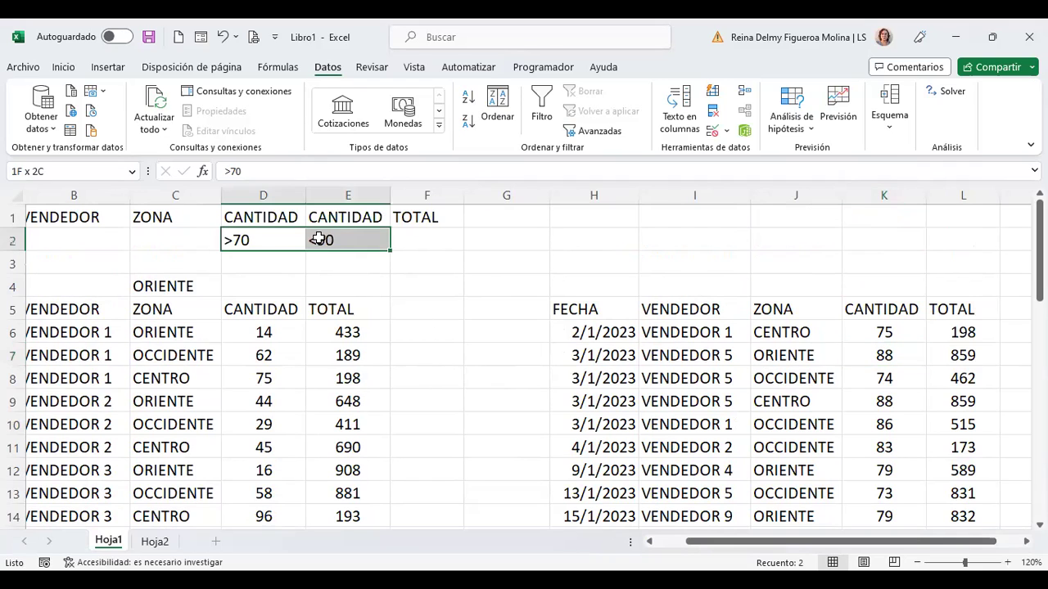
{"action": "key", "text": "Delete"}
{"action": "left_click", "coordinate": [442, 239]}
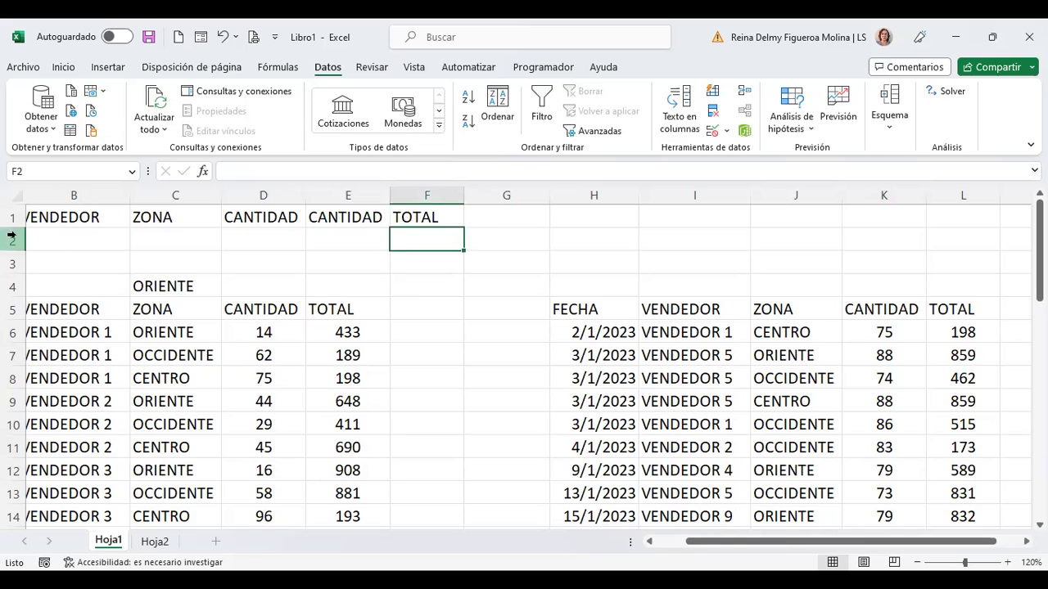
{"action": "left_click", "coordinate": [11, 262]}
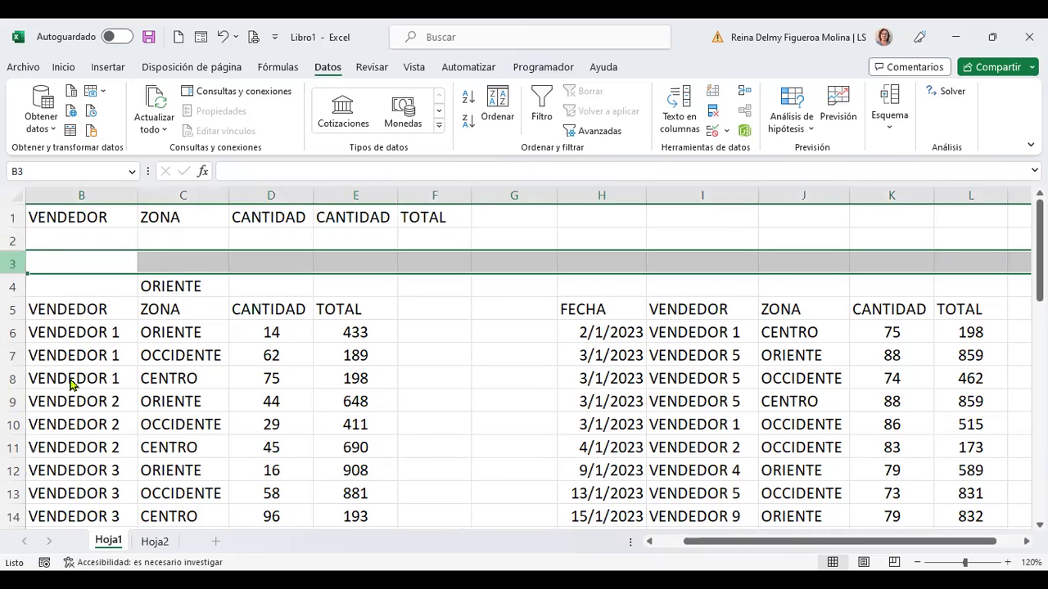
{"action": "right_click", "coordinate": [12, 262]}
{"action": "left_click", "coordinate": [79, 414]}
Enter 800 in F2 and 900 in F3 under the TOTAL criteria header.
{"action": "left_click", "coordinate": [432, 240]}
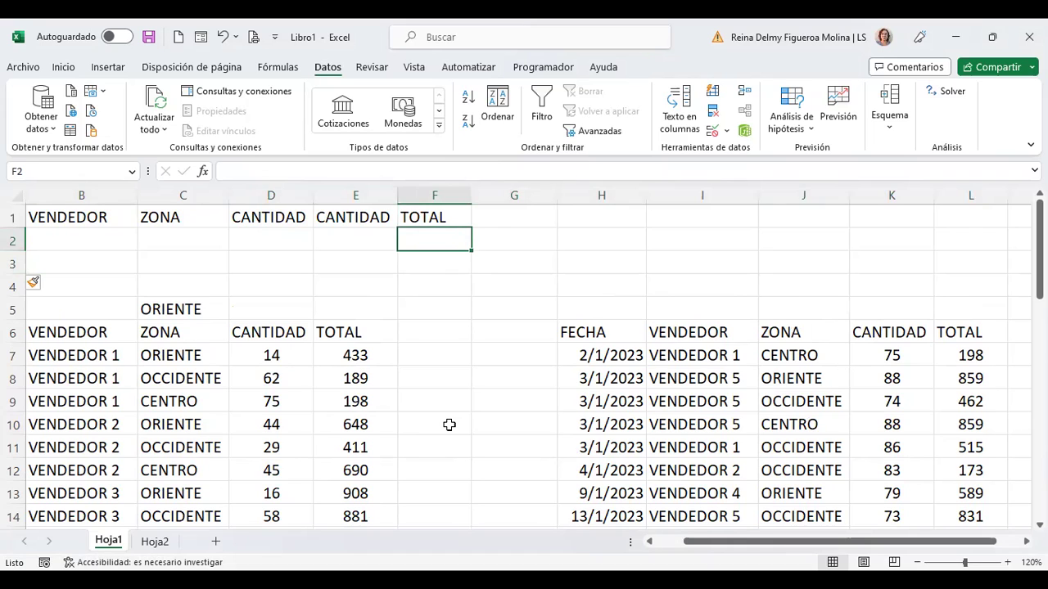
{"action": "type", "text": "800"}
{"action": "key", "text": "Return"}
{"action": "type", "text": "900"}
{"action": "key", "text": "Up"}
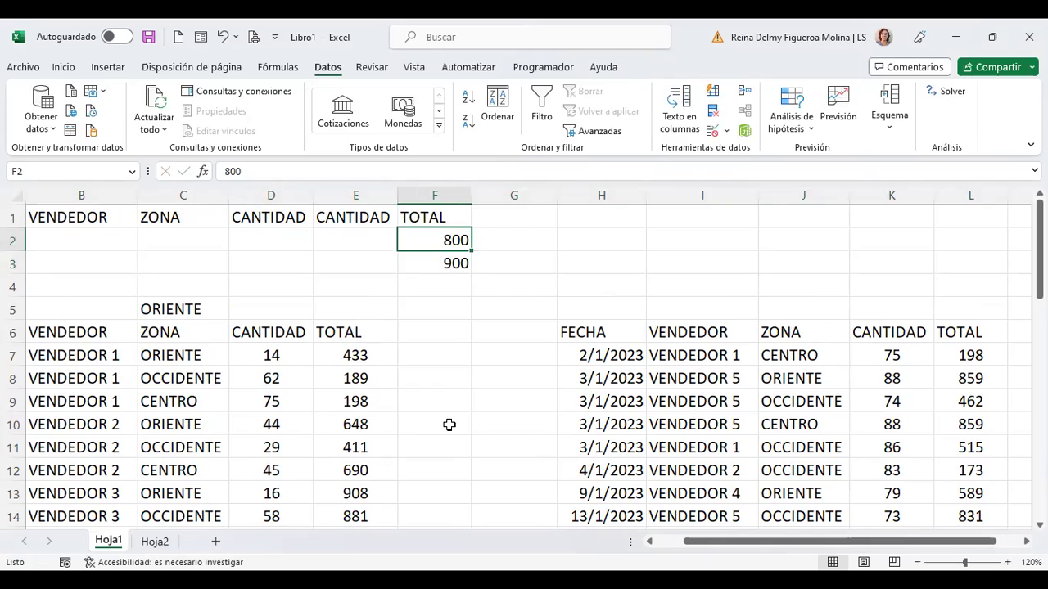
{"action": "left_click", "coordinate": [356, 216]}
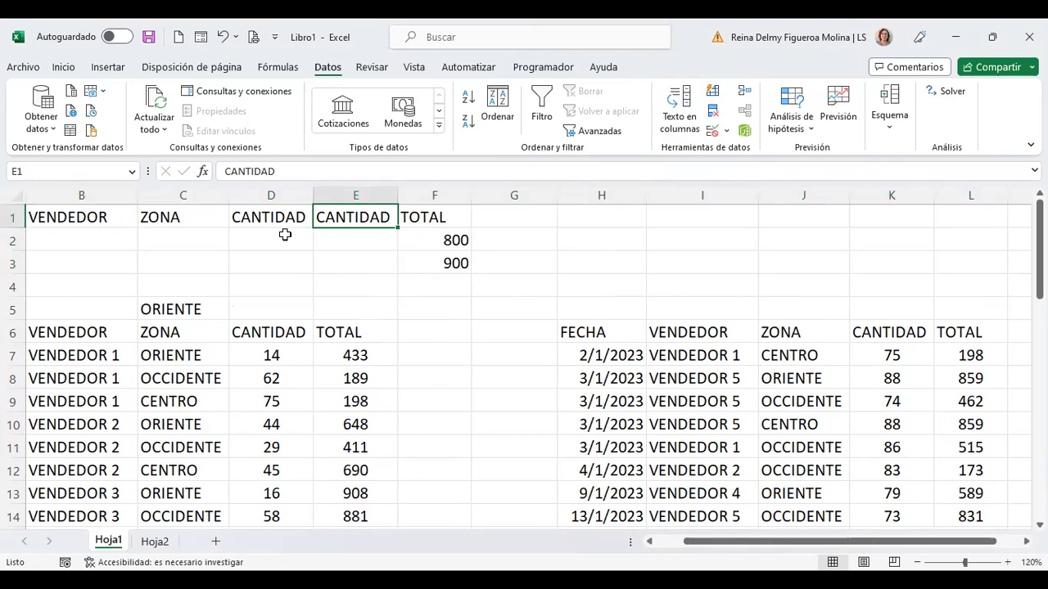
{"action": "left_click_drag", "start_coordinate": [284, 237], "coordinate": [344, 237]}
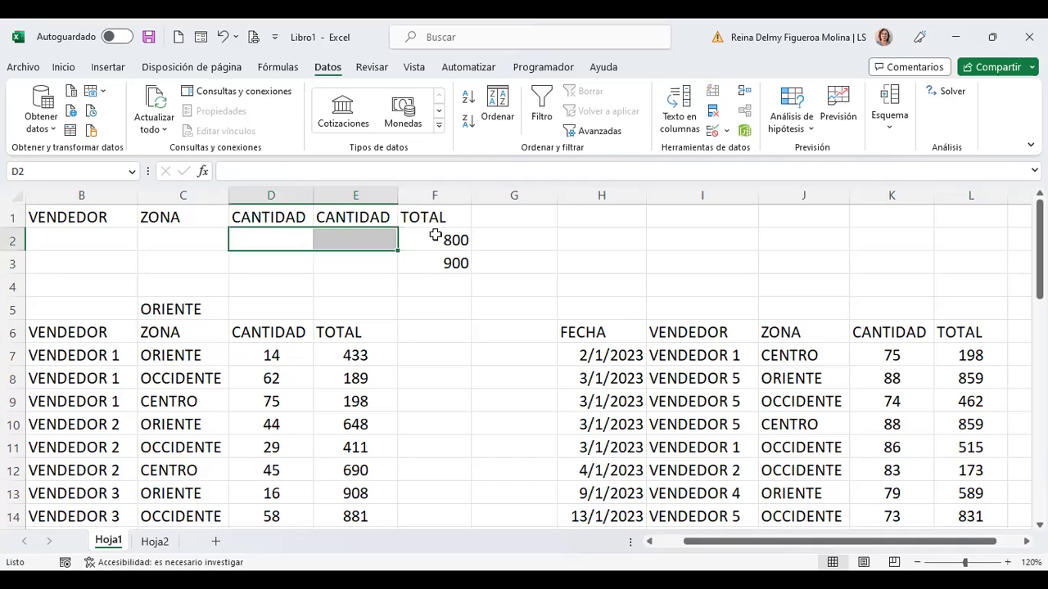
{"action": "left_click_drag", "start_coordinate": [432, 240], "coordinate": [440, 264]}
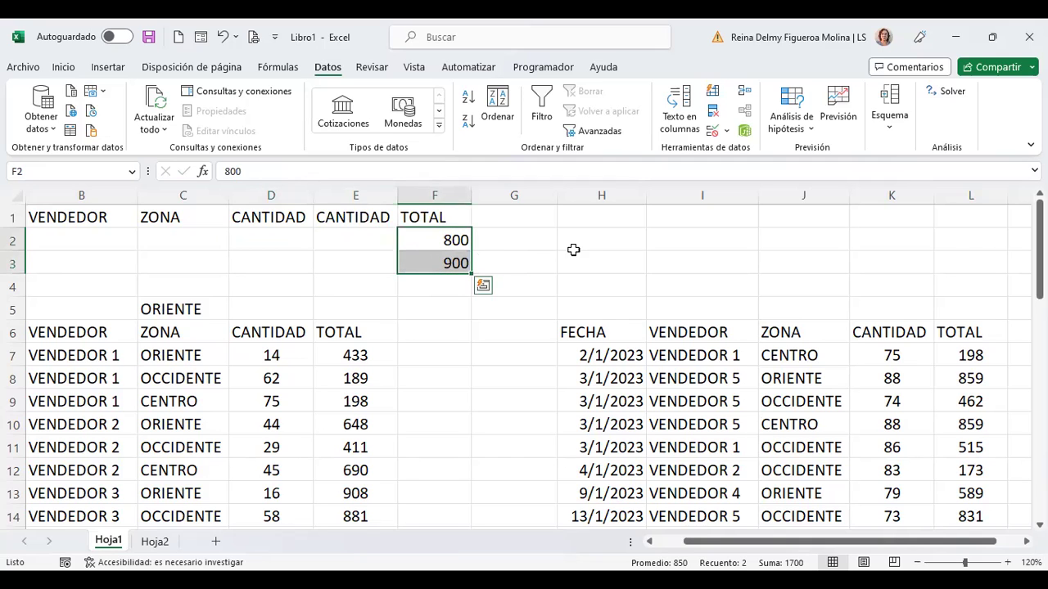
{"action": "left_click", "coordinate": [160, 401]}
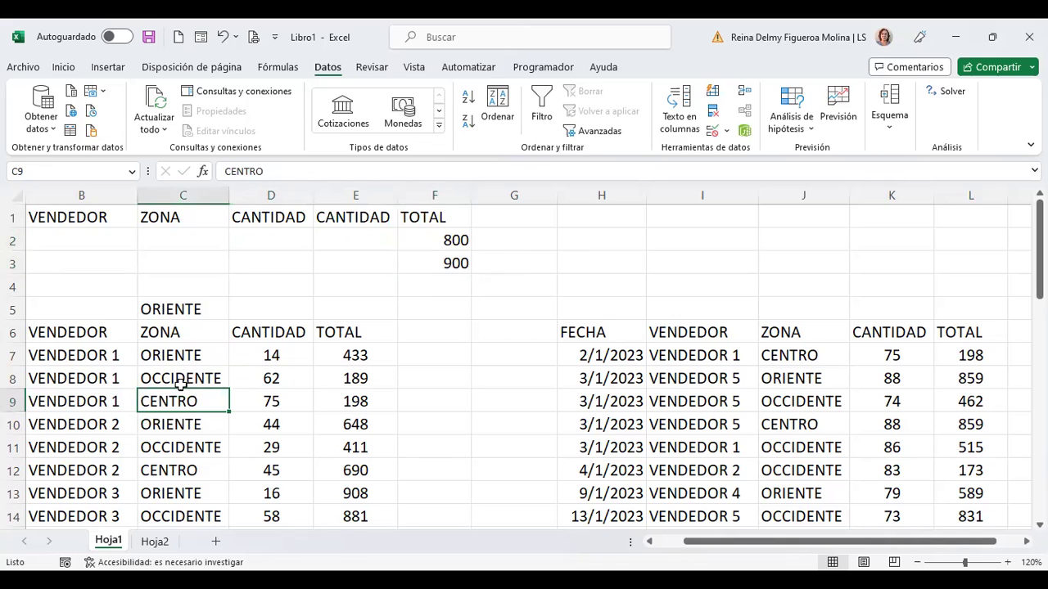
In Advanced Filter, choose Copy to another location and set the criteria range to A1:F3.
{"action": "left_click", "coordinate": [608, 136]}
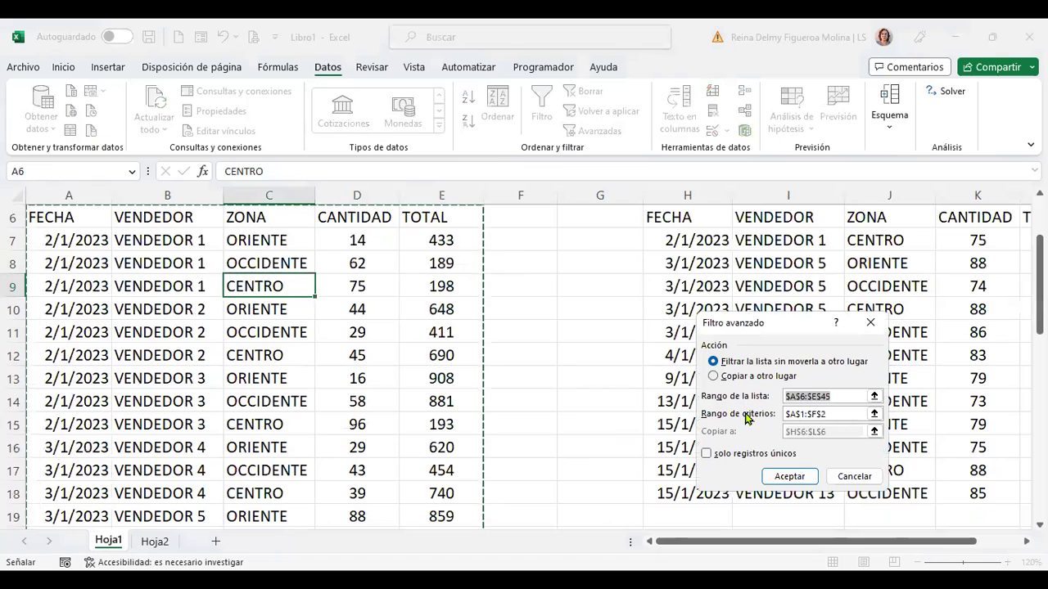
{"action": "scroll", "coordinate": [361, 342], "scroll_direction": "up", "scroll_amount": 2}
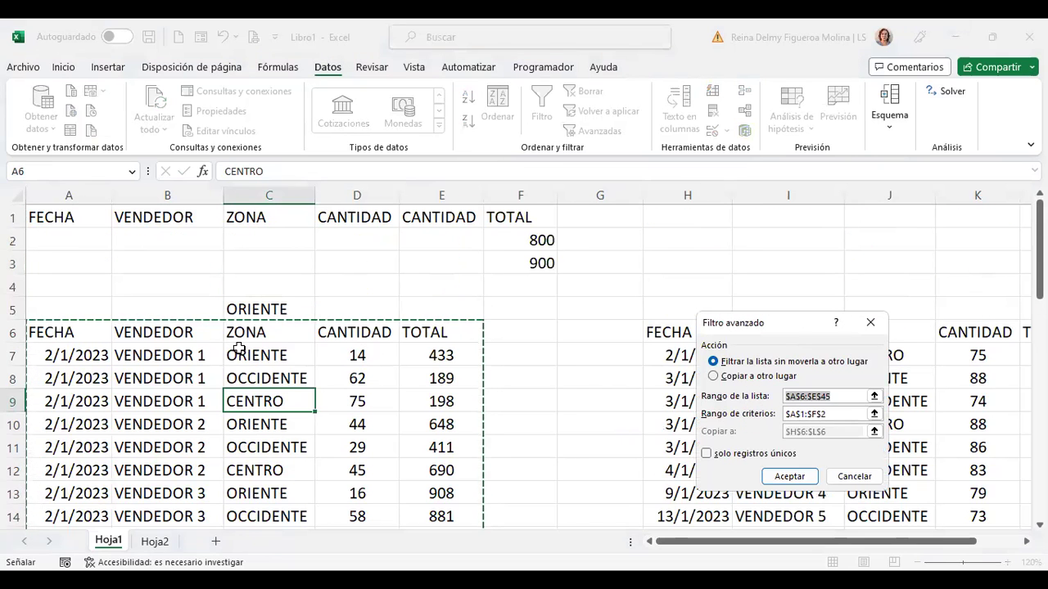
{"action": "scroll", "coordinate": [238, 352], "scroll_direction": "down", "scroll_amount": 5}
{"action": "scroll", "coordinate": [317, 366], "scroll_direction": "down", "scroll_amount": 5}
{"action": "scroll", "coordinate": [316, 367], "scroll_direction": "down", "scroll_amount": 1}
{"action": "scroll", "coordinate": [318, 365], "scroll_direction": "down", "scroll_amount": 2}
{"action": "scroll", "coordinate": [319, 366], "scroll_direction": "up", "scroll_amount": 8}
{"action": "scroll", "coordinate": [320, 361], "scroll_direction": "up", "scroll_amount": 5}
{"action": "left_click", "coordinate": [748, 376]}
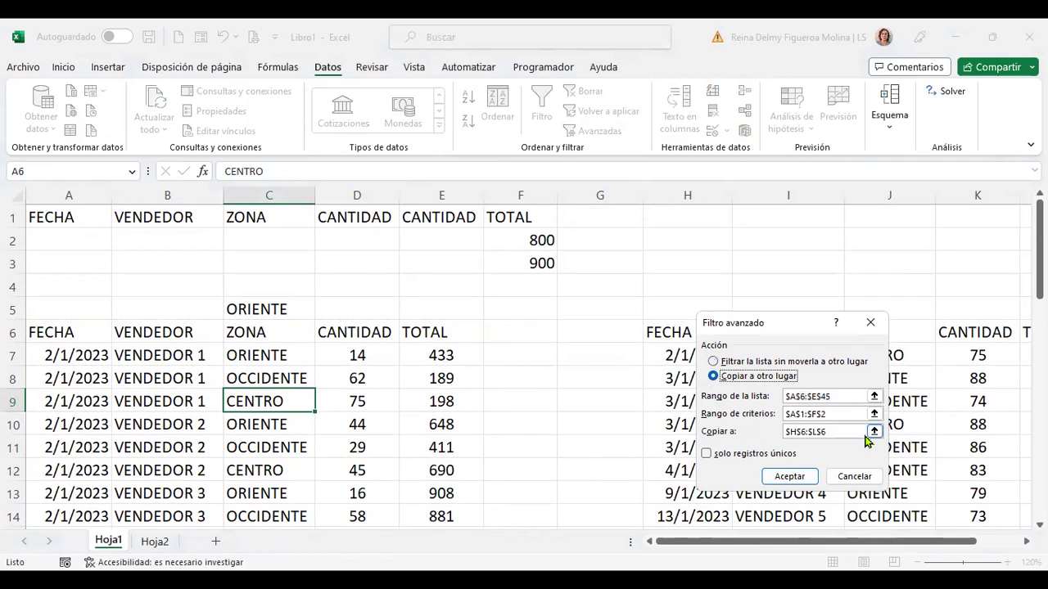
{"action": "left_click", "coordinate": [848, 414]}
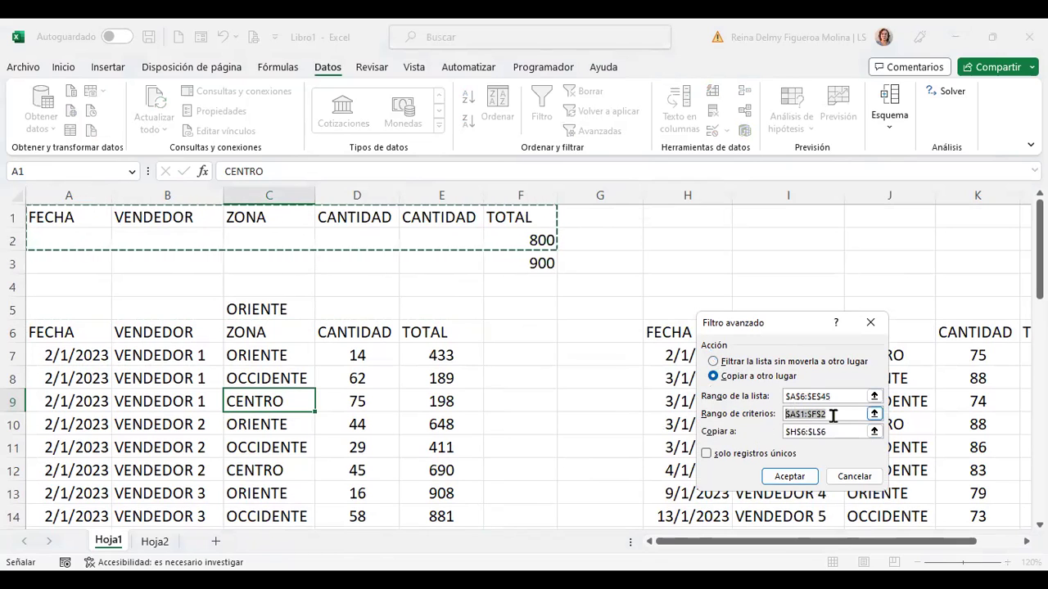
{"action": "key", "text": "BackSpace"}
{"action": "left_click", "coordinate": [72, 214]}
{"action": "left_click", "coordinate": [524, 262], "text": "shift"}
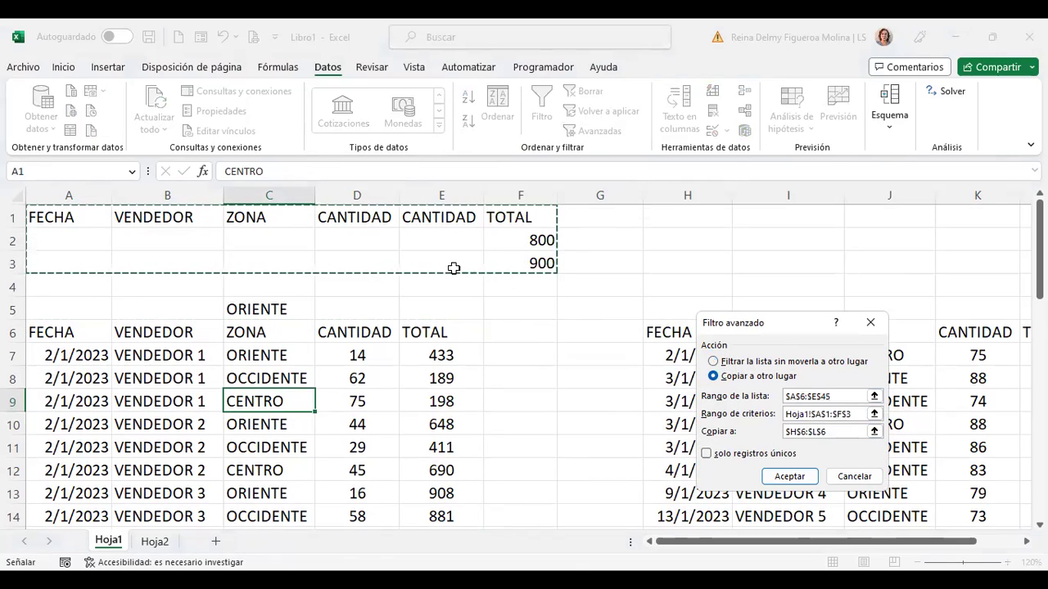
Replace the destination with H21 and run the filter.
{"action": "left_click", "coordinate": [828, 432]}
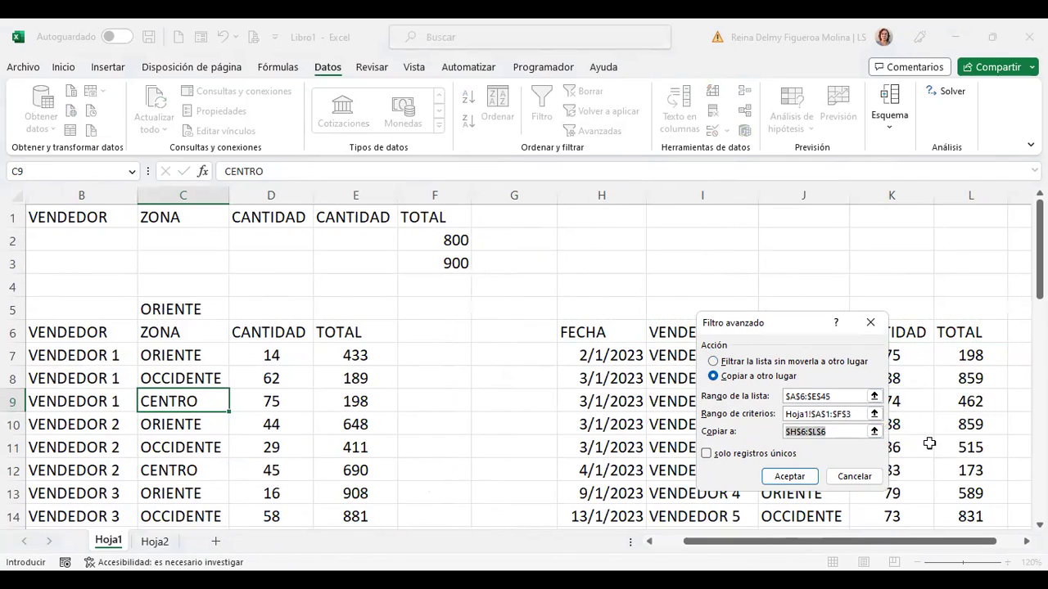
{"action": "key", "text": "BackSpace"}
{"action": "scroll", "coordinate": [608, 353], "scroll_direction": "down", "scroll_amount": 3}
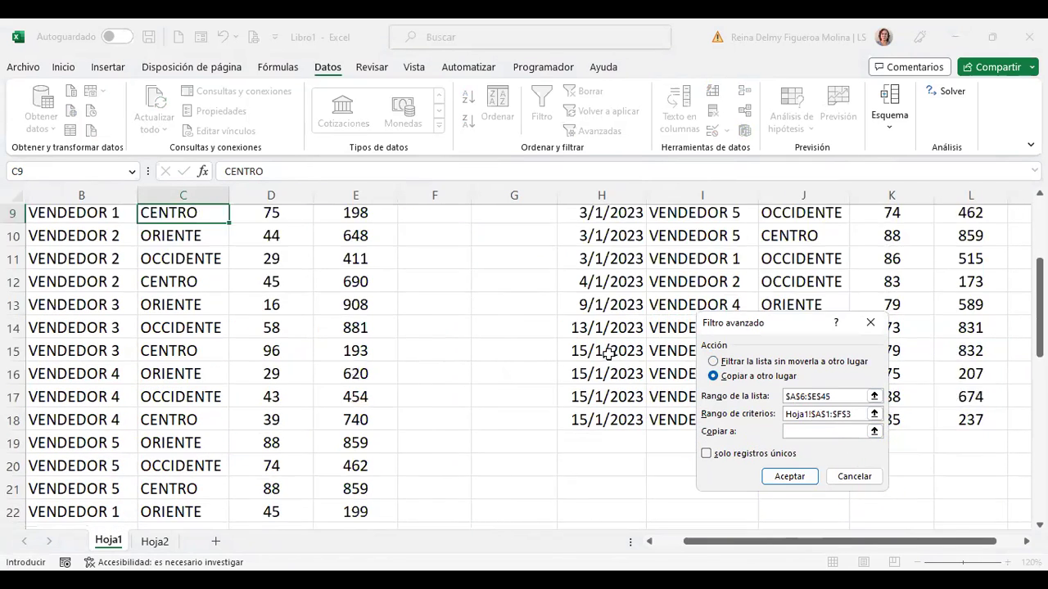
{"action": "scroll", "coordinate": [609, 353], "scroll_direction": "down", "scroll_amount": 2}
{"action": "left_click", "coordinate": [612, 402]}
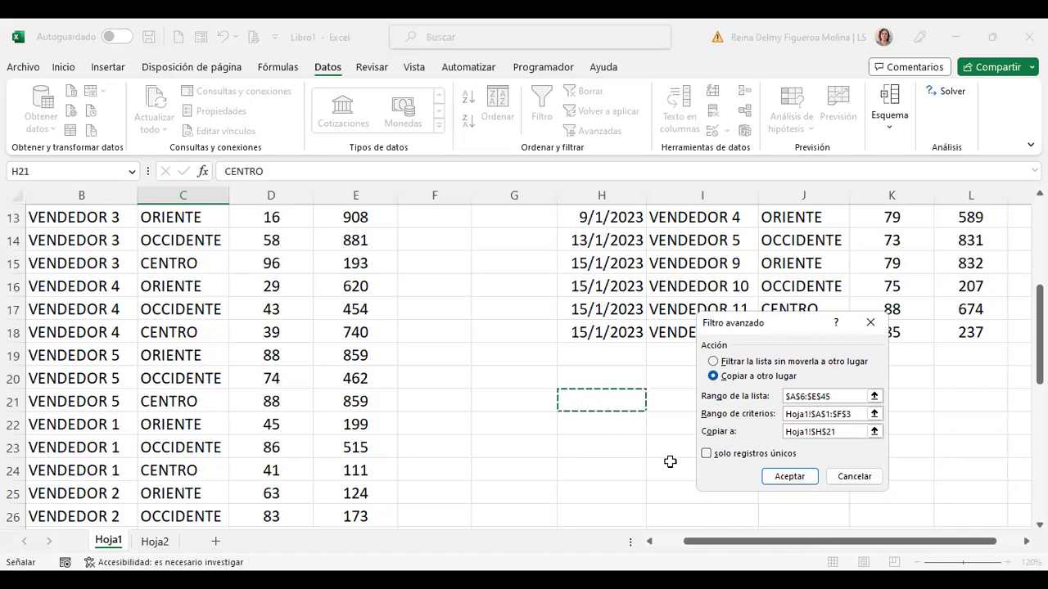
{"action": "left_click", "coordinate": [807, 476]}
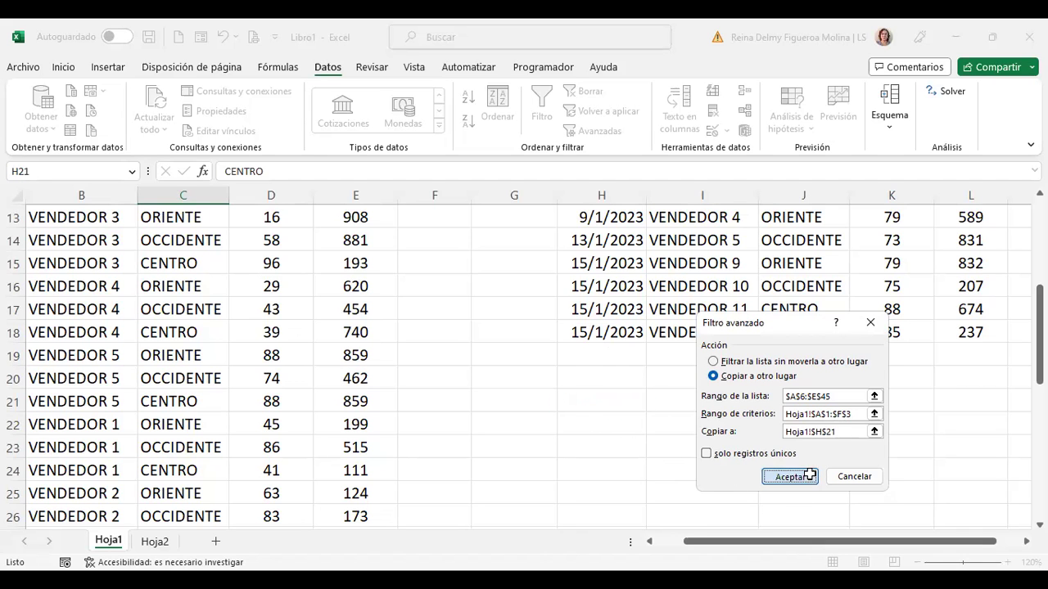
{"action": "scroll", "coordinate": [745, 463], "scroll_direction": "down", "scroll_amount": 1}
{"action": "scroll", "coordinate": [745, 463], "scroll_direction": "up", "scroll_amount": 3}
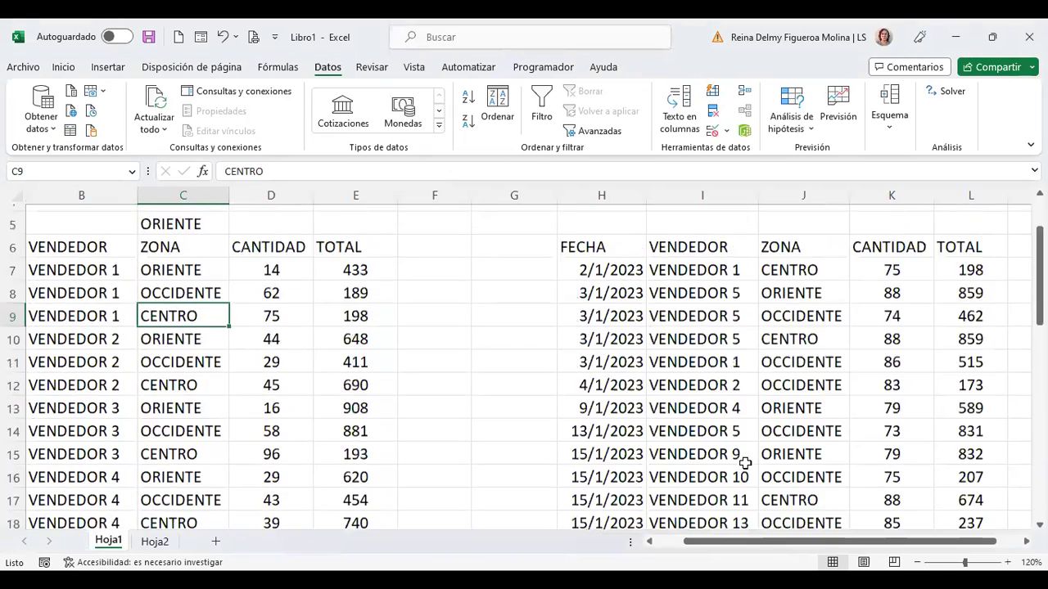
{"action": "scroll", "coordinate": [746, 463], "scroll_direction": "up", "scroll_amount": 2}
{"action": "scroll", "coordinate": [745, 463], "scroll_direction": "down", "scroll_amount": 3}
{"action": "scroll", "coordinate": [745, 464], "scroll_direction": "down", "scroll_amount": 1}
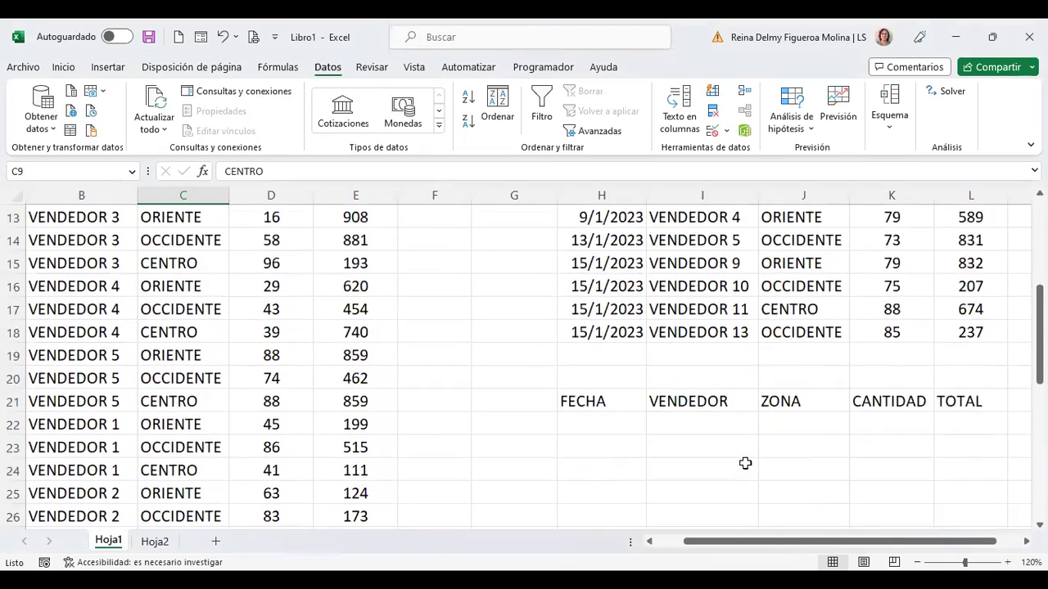
{"action": "scroll", "coordinate": [745, 463], "scroll_direction": "up", "scroll_amount": 2}
{"action": "scroll", "coordinate": [745, 464], "scroll_direction": "up", "scroll_amount": 2}
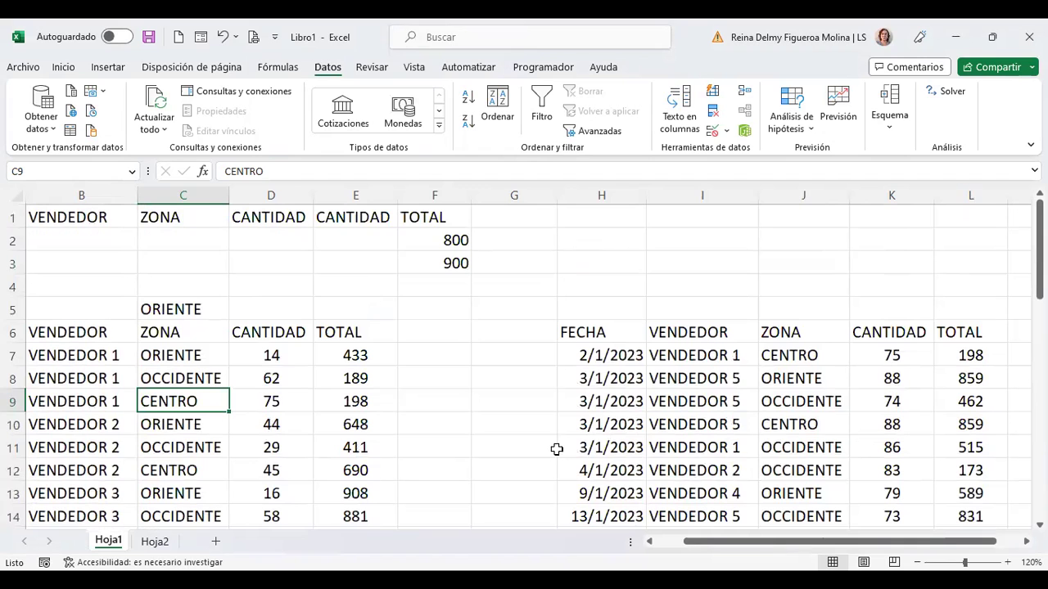
{"action": "scroll", "coordinate": [524, 418], "scroll_direction": "down", "scroll_amount": 2}
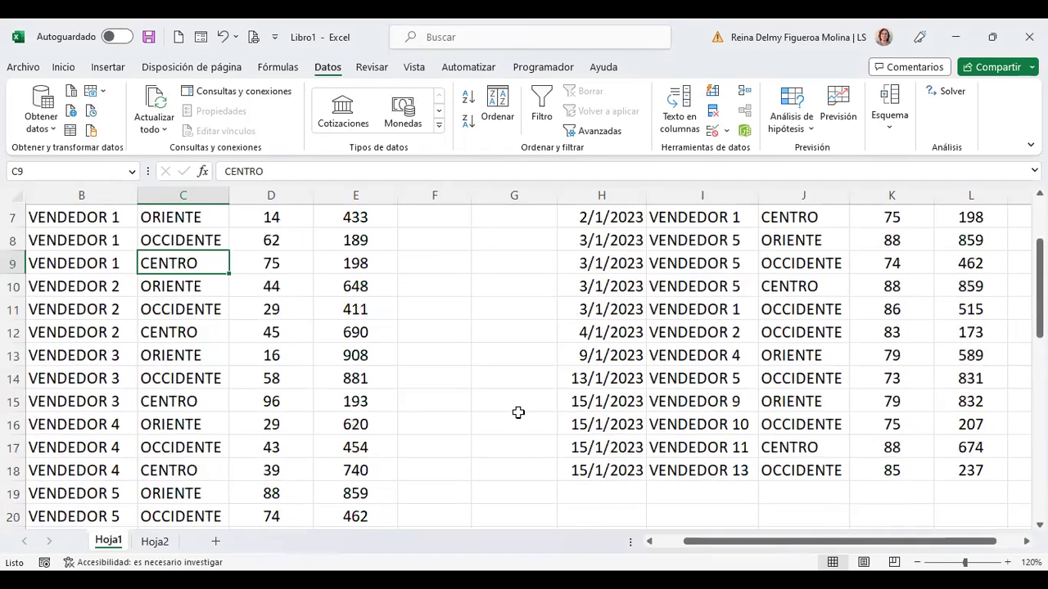
{"action": "scroll", "coordinate": [517, 414], "scroll_direction": "down", "scroll_amount": 1}
{"action": "scroll", "coordinate": [515, 412], "scroll_direction": "down", "scroll_amount": 1}
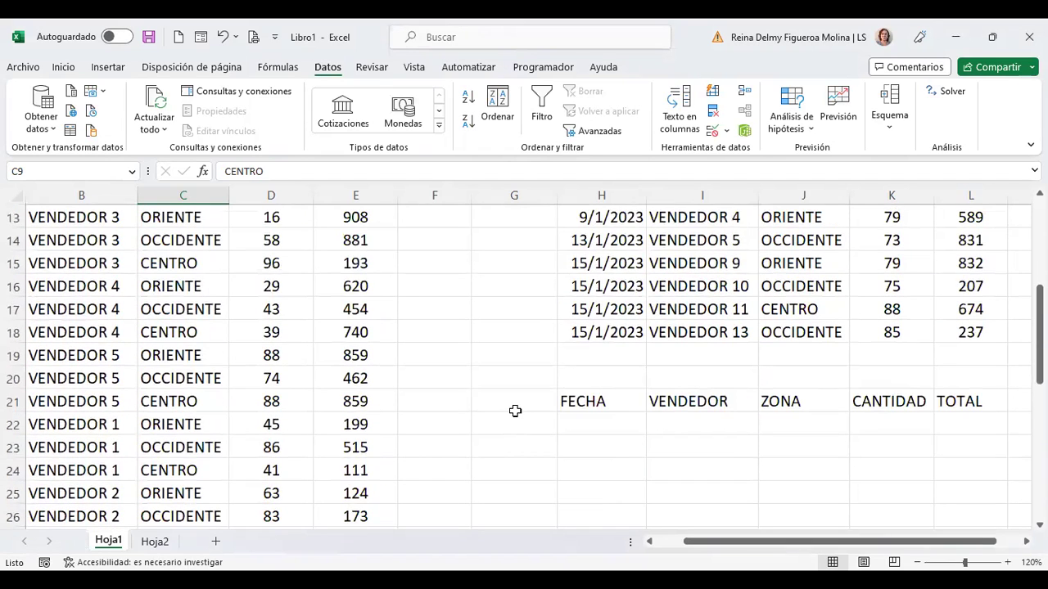
{"action": "scroll", "coordinate": [515, 411], "scroll_direction": "down", "scroll_amount": 2}
{"action": "scroll", "coordinate": [512, 413], "scroll_direction": "down", "scroll_amount": 2}
{"action": "scroll", "coordinate": [508, 421], "scroll_direction": "down", "scroll_amount": 2}
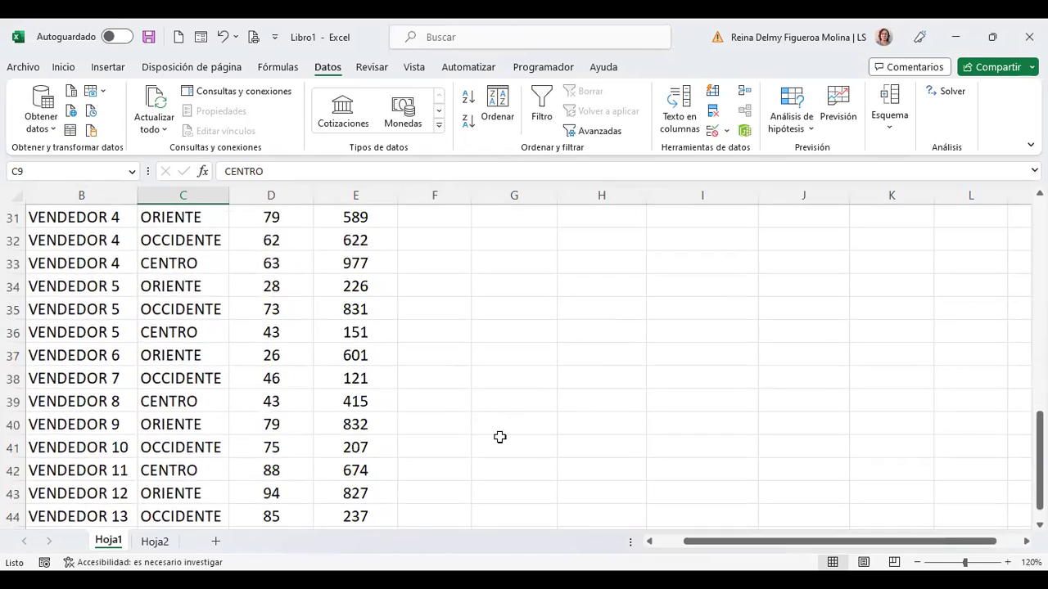
{"action": "scroll", "coordinate": [499, 437], "scroll_direction": "down", "scroll_amount": 2}
{"action": "scroll", "coordinate": [499, 437], "scroll_direction": "up", "scroll_amount": 1}
{"action": "scroll", "coordinate": [499, 437], "scroll_direction": "up", "scroll_amount": 3}
{"action": "scroll", "coordinate": [500, 437], "scroll_direction": "up", "scroll_amount": 4}
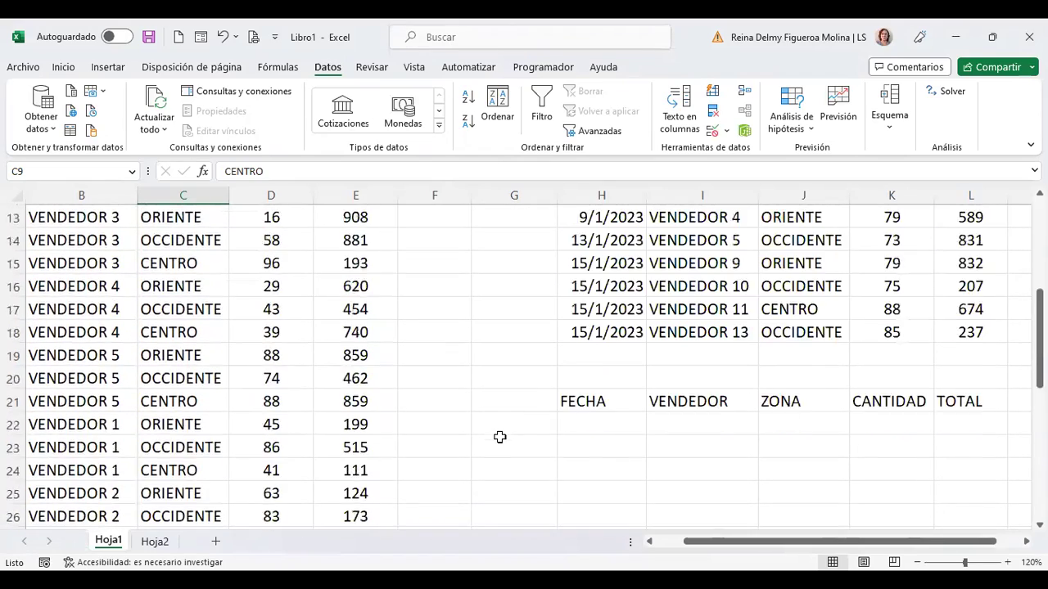
{"action": "scroll", "coordinate": [500, 438], "scroll_direction": "up", "scroll_amount": 2}
{"action": "scroll", "coordinate": [499, 437], "scroll_direction": "up", "scroll_amount": 1}
{"action": "scroll", "coordinate": [497, 436], "scroll_direction": "up", "scroll_amount": 1}
{"action": "scroll", "coordinate": [497, 432], "scroll_direction": "down", "scroll_amount": 2}
{"action": "scroll", "coordinate": [497, 432], "scroll_direction": "down", "scroll_amount": 1}
{"action": "scroll", "coordinate": [497, 432], "scroll_direction": "down", "scroll_amount": 2}
{"action": "scroll", "coordinate": [497, 432], "scroll_direction": "down", "scroll_amount": 2}
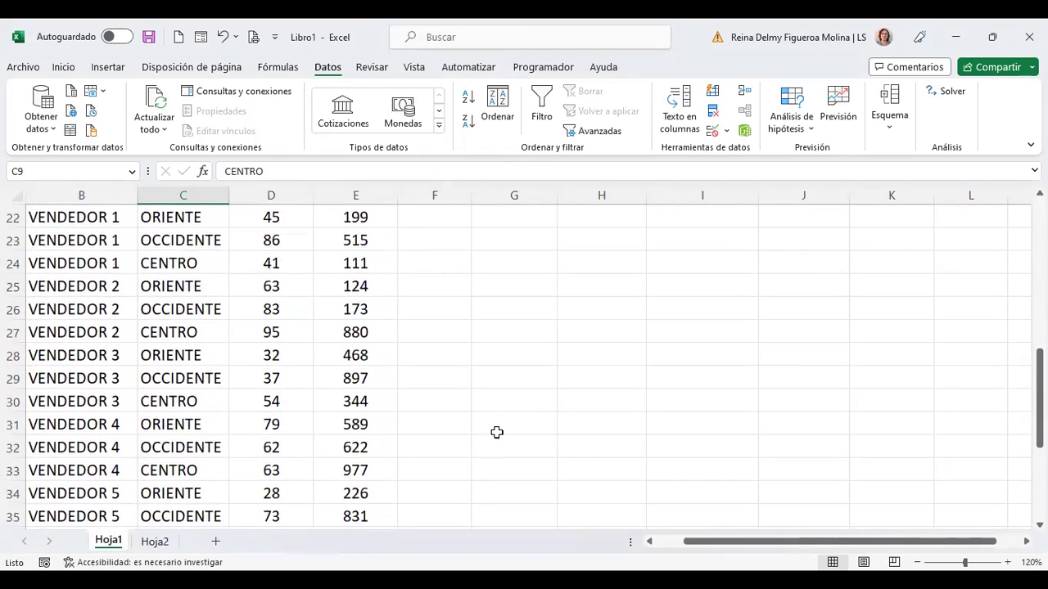
{"action": "scroll", "coordinate": [497, 432], "scroll_direction": "up", "scroll_amount": 1}
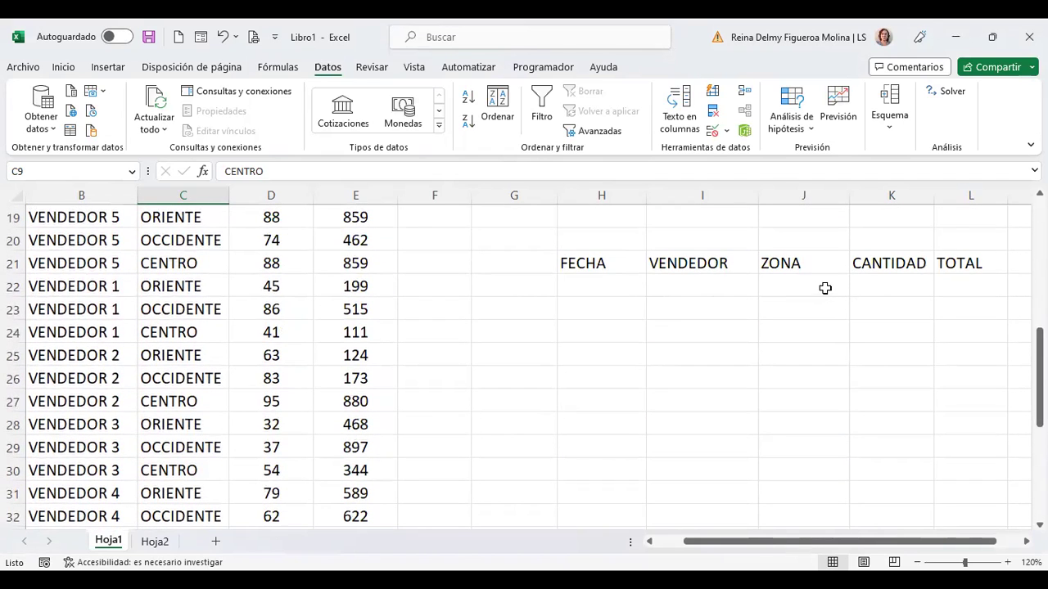
{"action": "scroll", "coordinate": [506, 384], "scroll_direction": "up", "scroll_amount": 1}
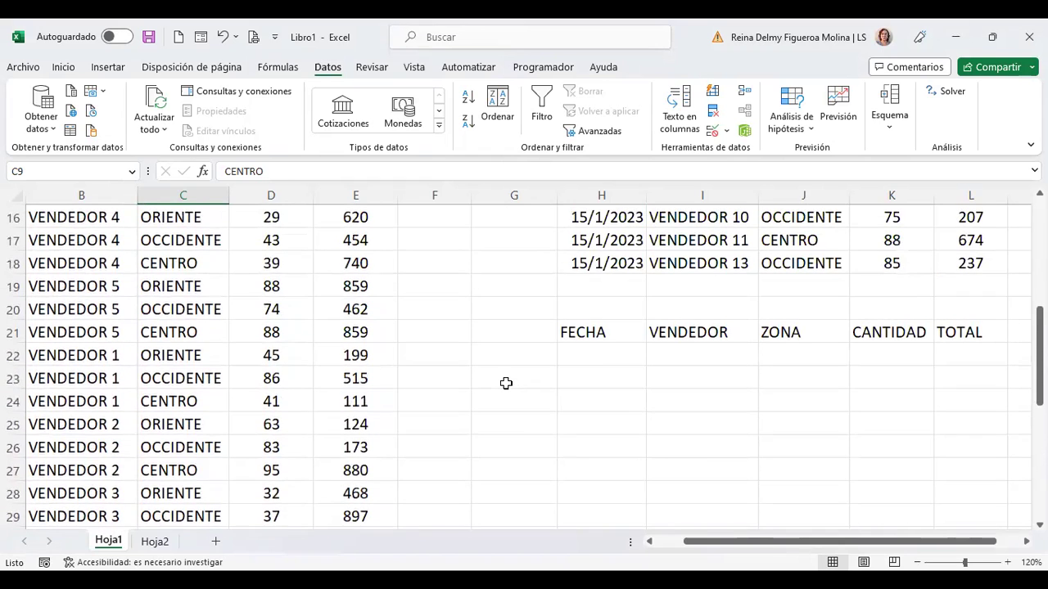
{"action": "scroll", "coordinate": [506, 383], "scroll_direction": "up", "scroll_amount": 5}
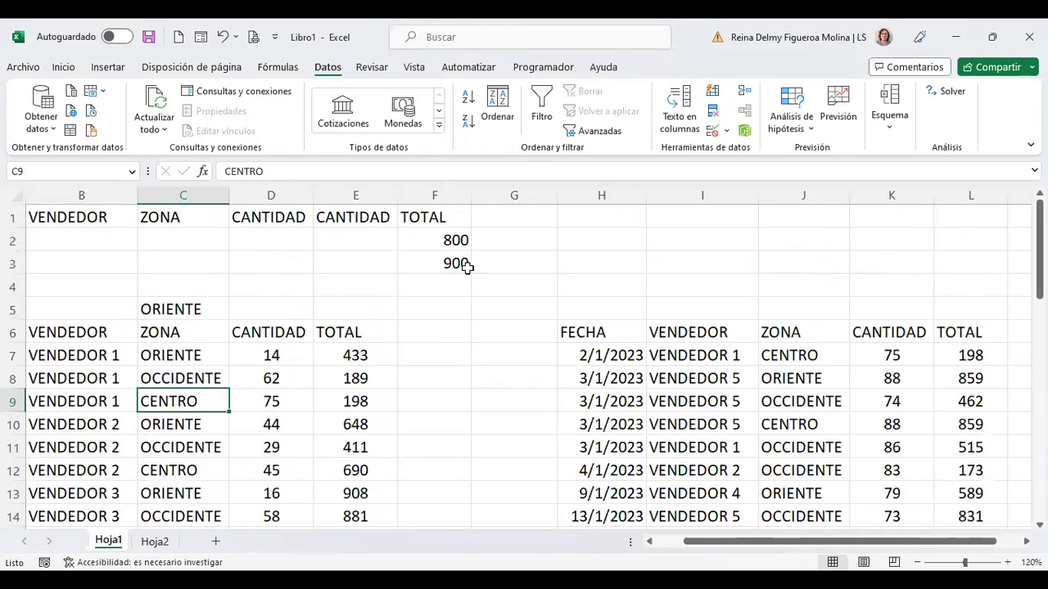
Make the lower TOTAL criterion in F2 read >800.
{"action": "left_click", "coordinate": [438, 238]}
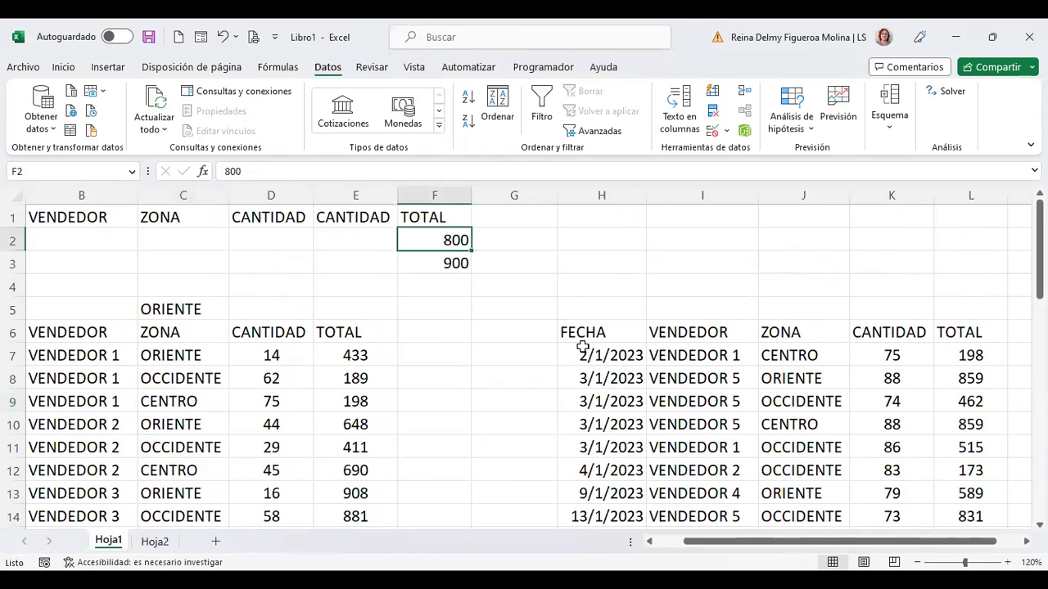
{"action": "left_click", "coordinate": [225, 171]}
{"action": "type", "text": "<"}
{"action": "key", "text": "BackSpace"}
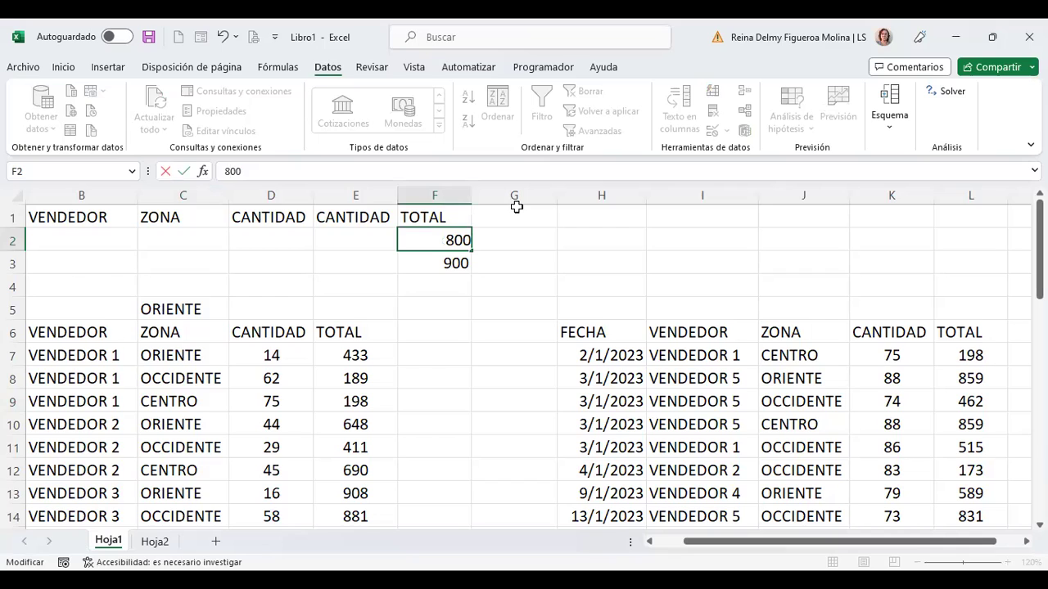
{"action": "type", "text": ">"}
{"action": "key", "text": "Return"}
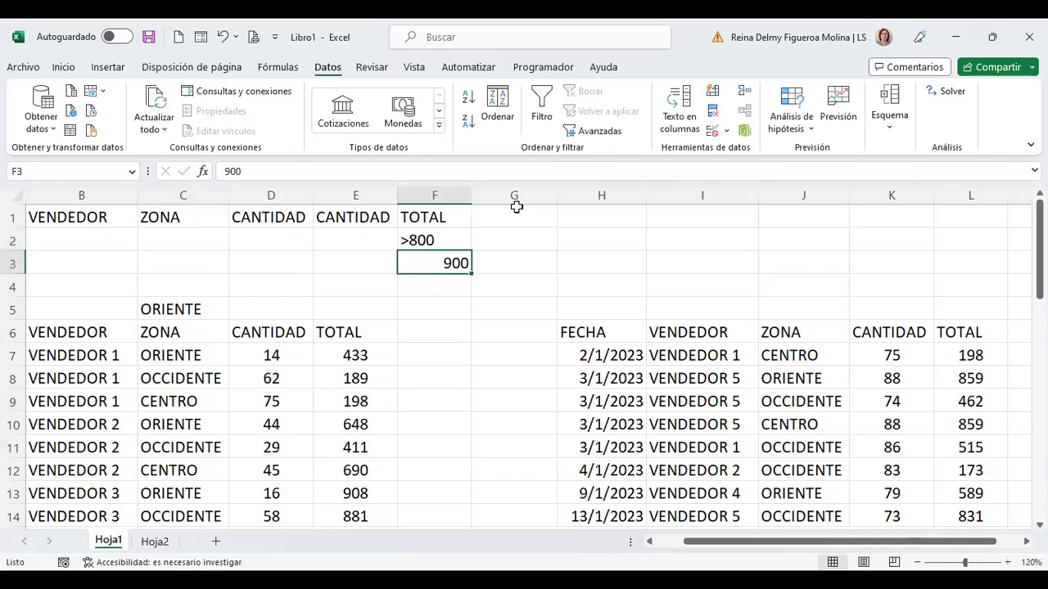
Change F3 to <900, then select a cell inside the sales list.
{"action": "key", "text": "F2"}
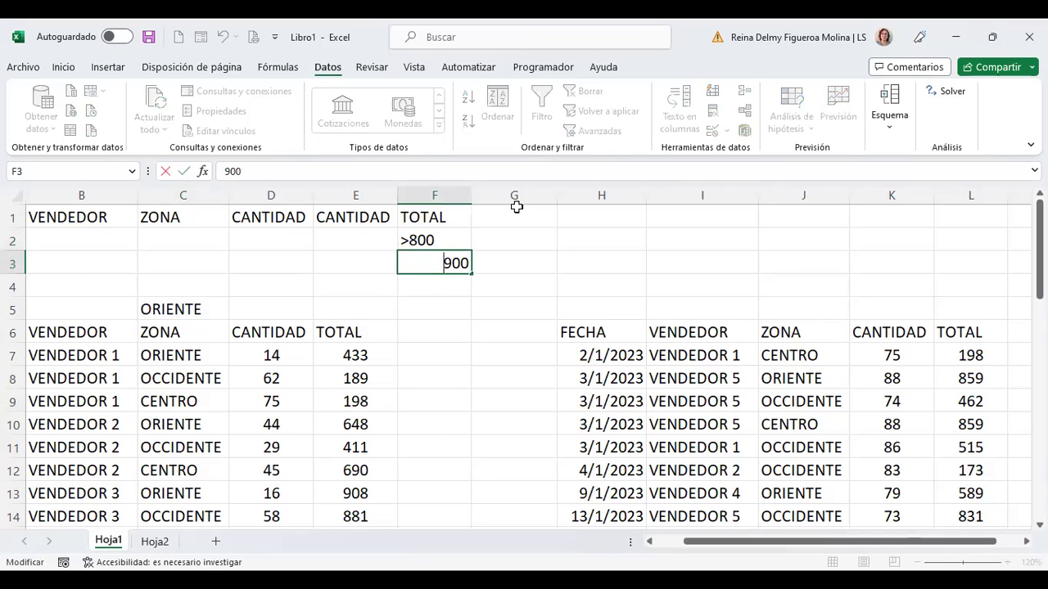
{"action": "type", "text": ">"}
{"action": "key", "text": "BackSpace"}
{"action": "type", "text": "<"}
{"action": "key", "text": "Return"}
{"action": "key", "text": "Up"}
{"action": "scroll", "coordinate": [554, 376], "scroll_direction": "down", "scroll_amount": 5}
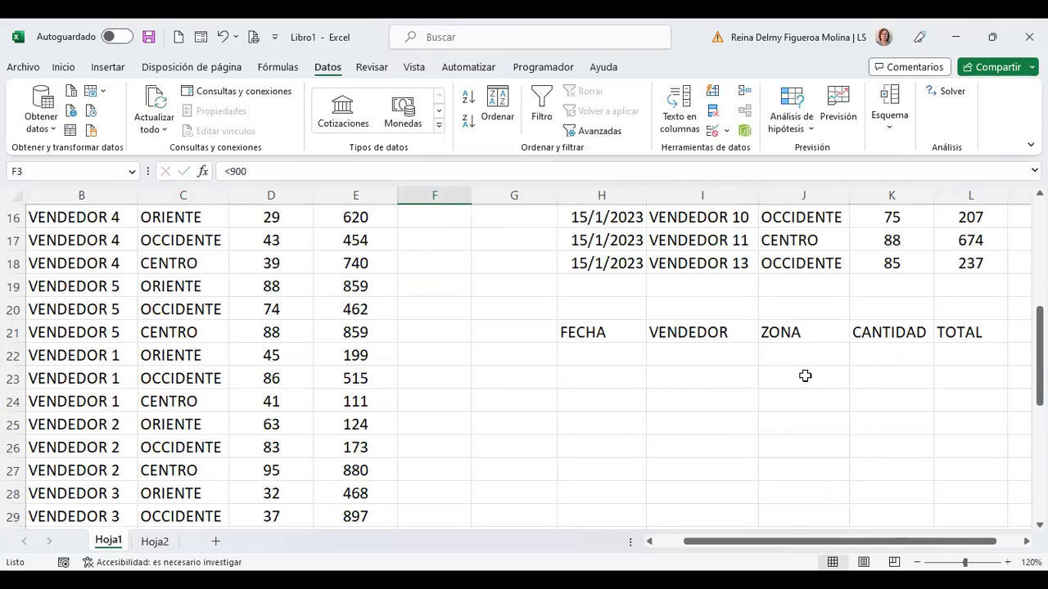
{"action": "scroll", "coordinate": [805, 376], "scroll_direction": "up", "scroll_amount": 3}
{"action": "scroll", "coordinate": [805, 376], "scroll_direction": "up", "scroll_amount": 2}
{"action": "scroll", "coordinate": [805, 375], "scroll_direction": "down", "scroll_amount": 4}
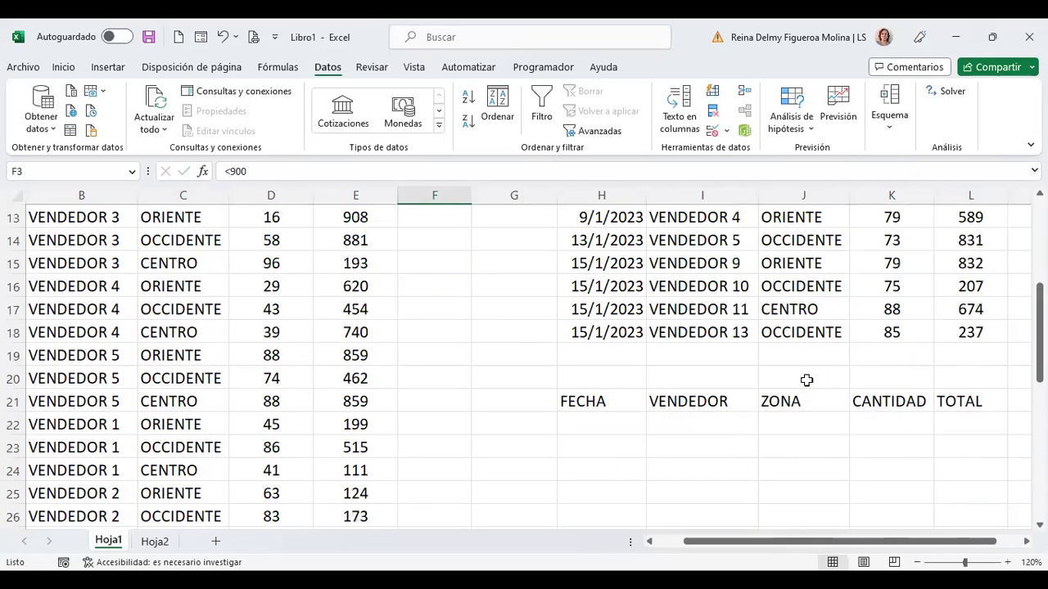
{"action": "left_click", "coordinate": [177, 330]}
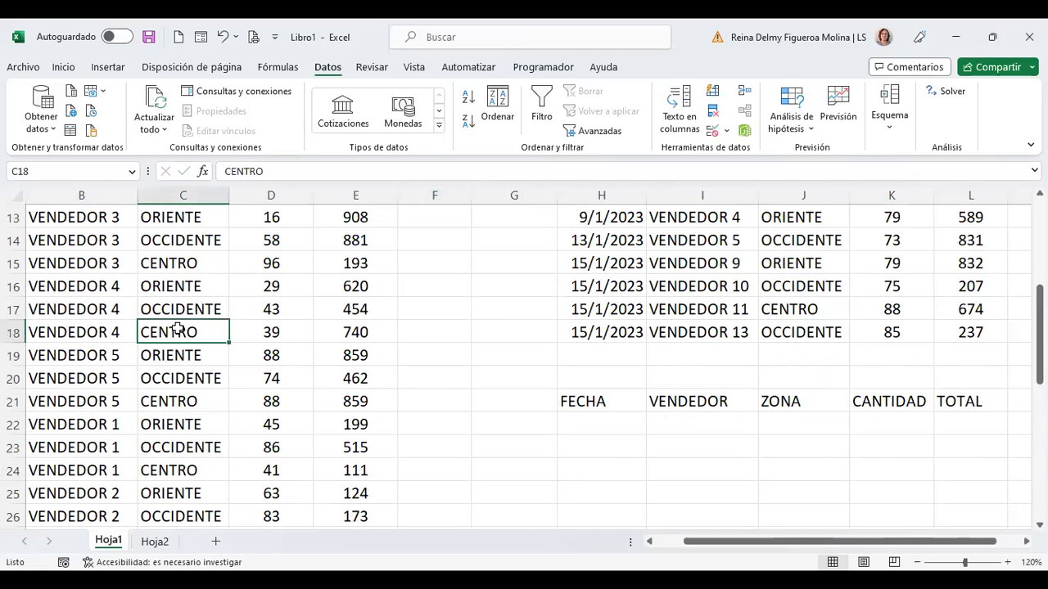
Run Advanced Filter on $A$6:$E$45 with criteria $A$1:$F$3, copying matches to H25.
{"action": "left_click", "coordinate": [610, 138]}
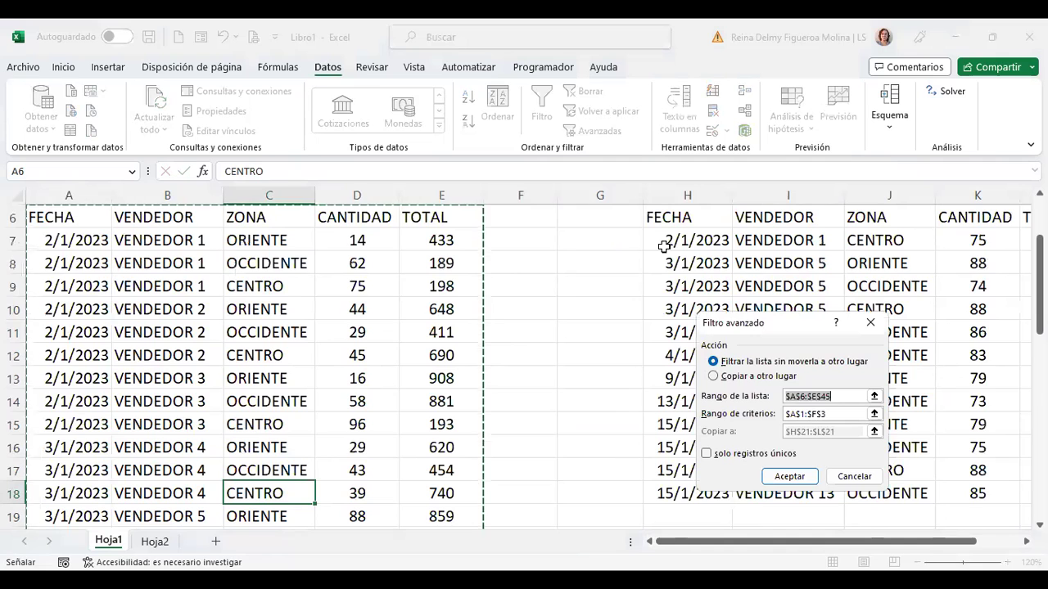
{"action": "left_click", "coordinate": [739, 374]}
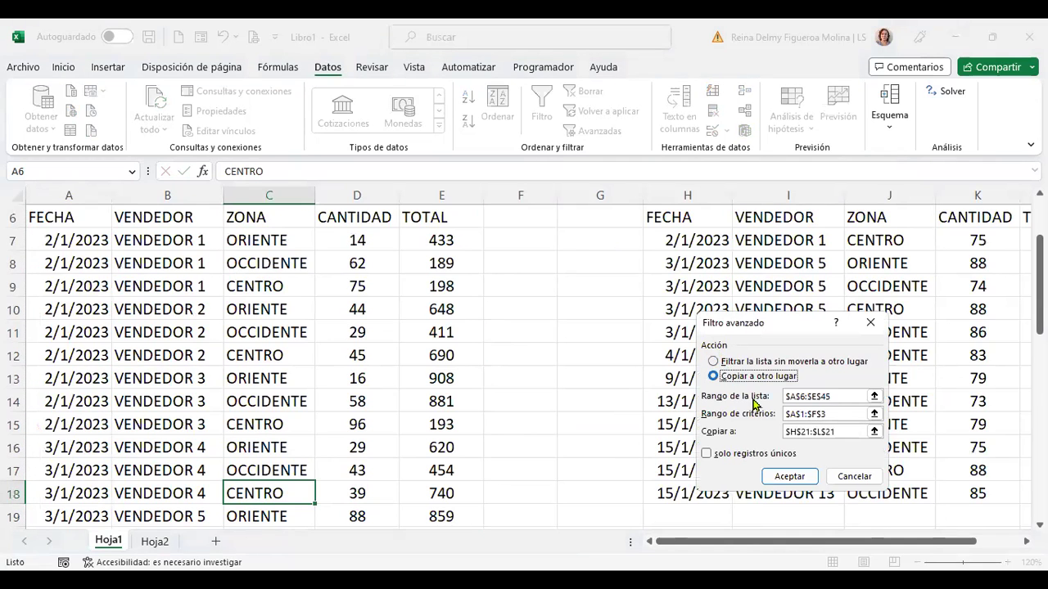
{"action": "left_click", "coordinate": [838, 415]}
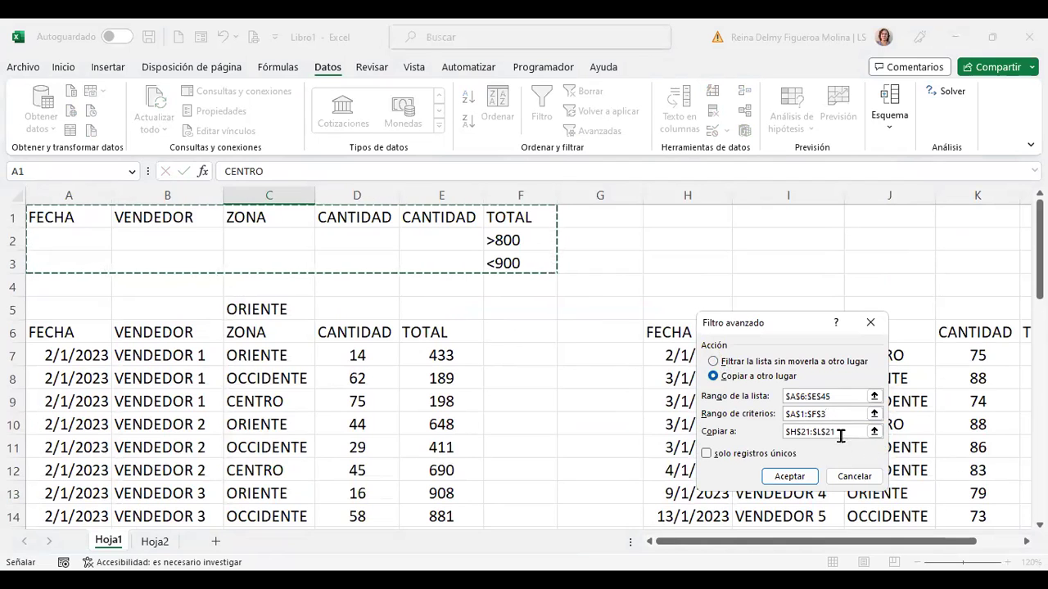
{"action": "left_click_drag", "start_coordinate": [841, 432], "coordinate": [721, 439]}
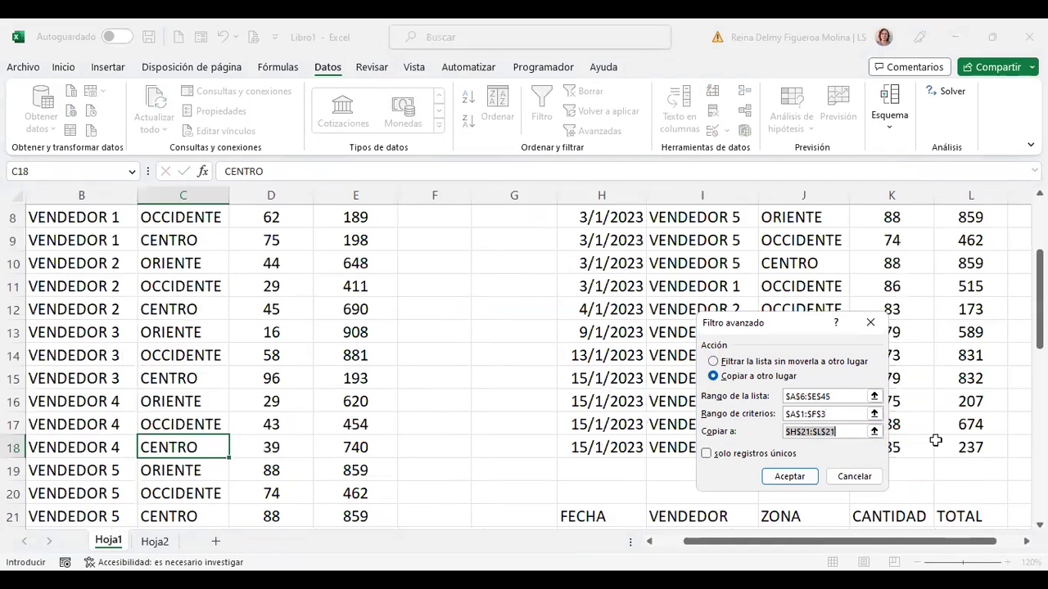
{"action": "key", "text": "Delete"}
{"action": "scroll", "coordinate": [587, 432], "scroll_direction": "down", "scroll_amount": 3}
{"action": "scroll", "coordinate": [598, 369], "scroll_direction": "down", "scroll_amount": 1}
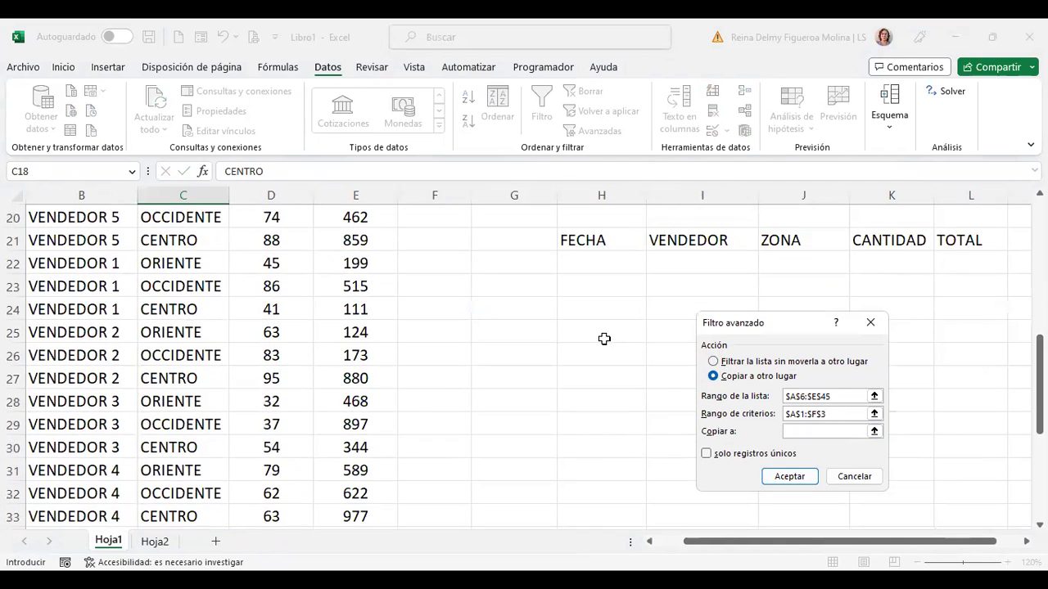
{"action": "left_click", "coordinate": [604, 333]}
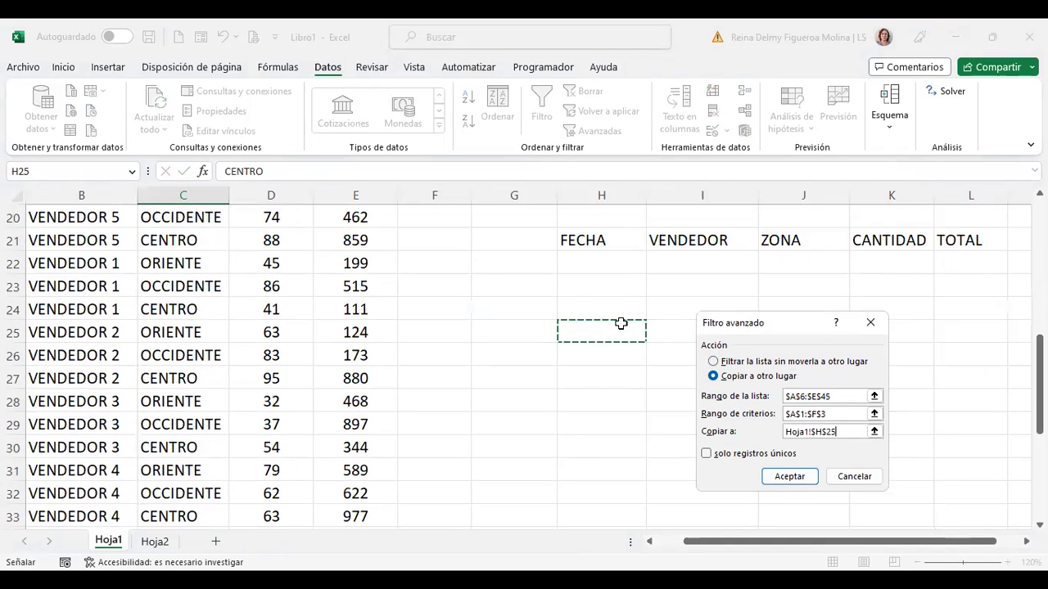
{"action": "left_click", "coordinate": [790, 479]}
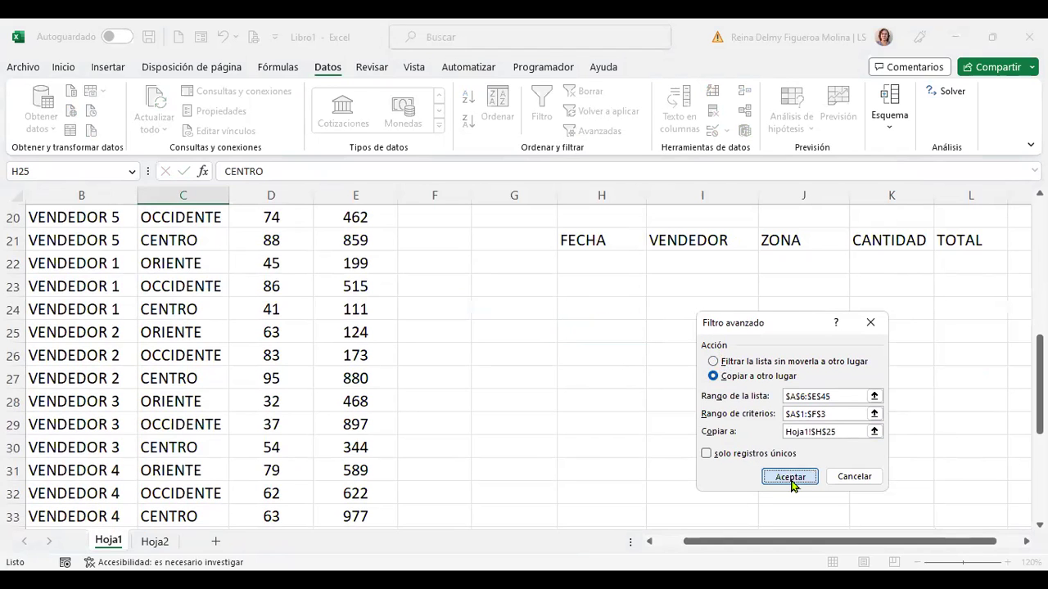
Scroll through the copied H–L results below H25 to check the filtered rows.
{"action": "scroll", "coordinate": [705, 431], "scroll_direction": "down", "scroll_amount": 2}
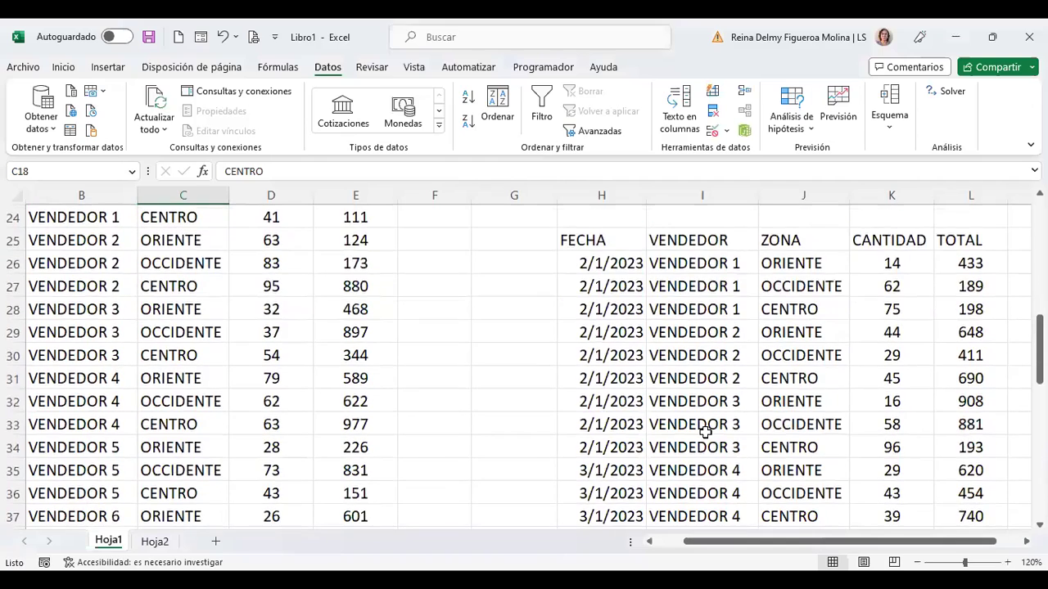
{"action": "scroll", "coordinate": [705, 431], "scroll_direction": "down", "scroll_amount": 2}
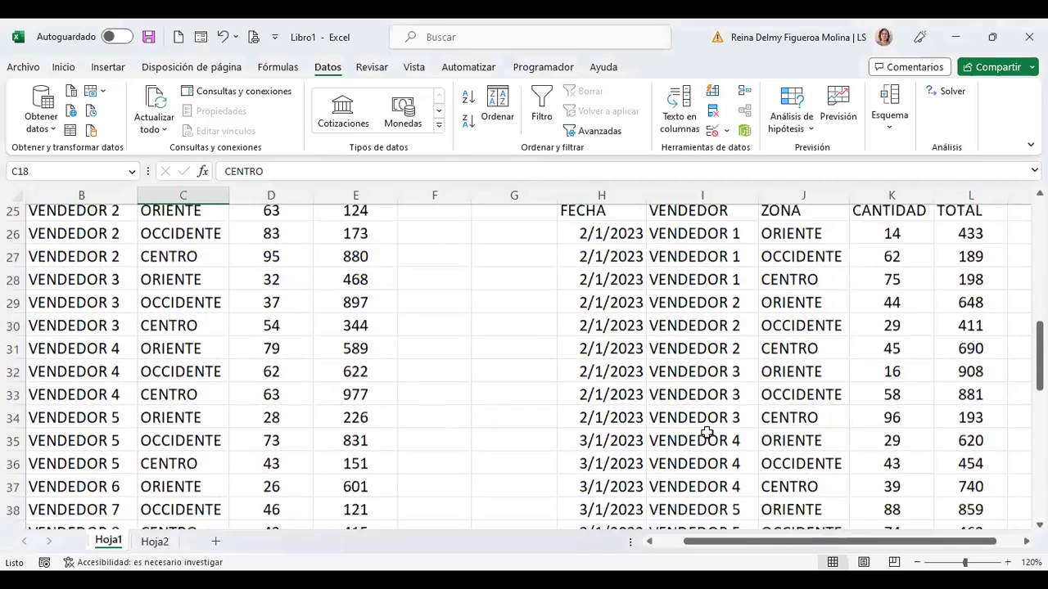
{"action": "scroll", "coordinate": [795, 388], "scroll_direction": "up", "scroll_amount": 10}
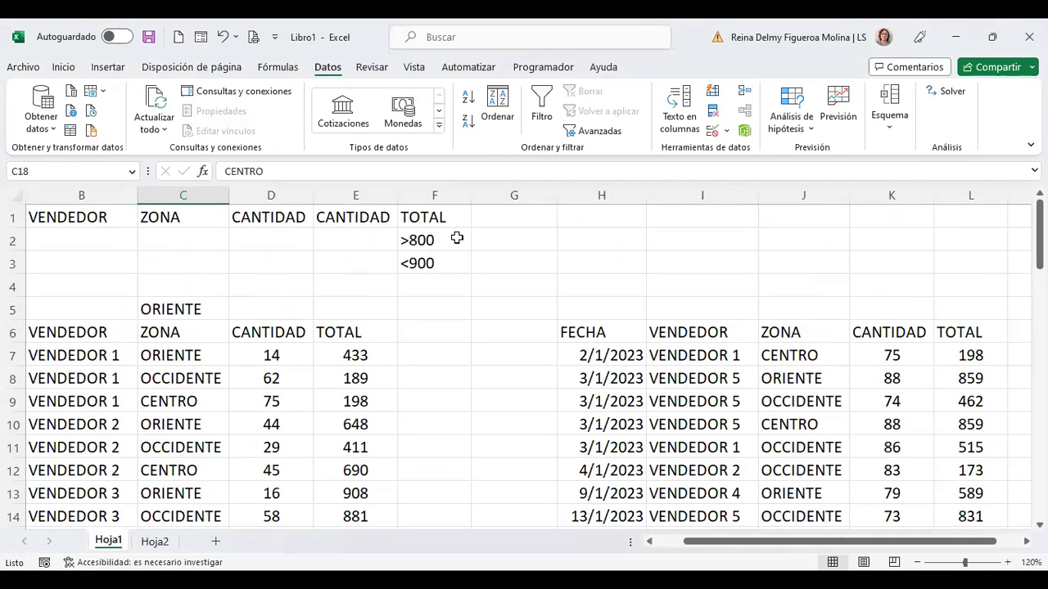
{"action": "scroll", "coordinate": [589, 334], "scroll_direction": "down", "scroll_amount": 2}
{"action": "scroll", "coordinate": [863, 376], "scroll_direction": "down", "scroll_amount": 3}
{"action": "scroll", "coordinate": [864, 379], "scroll_direction": "down", "scroll_amount": 1}
{"action": "scroll", "coordinate": [863, 379], "scroll_direction": "down", "scroll_amount": 1}
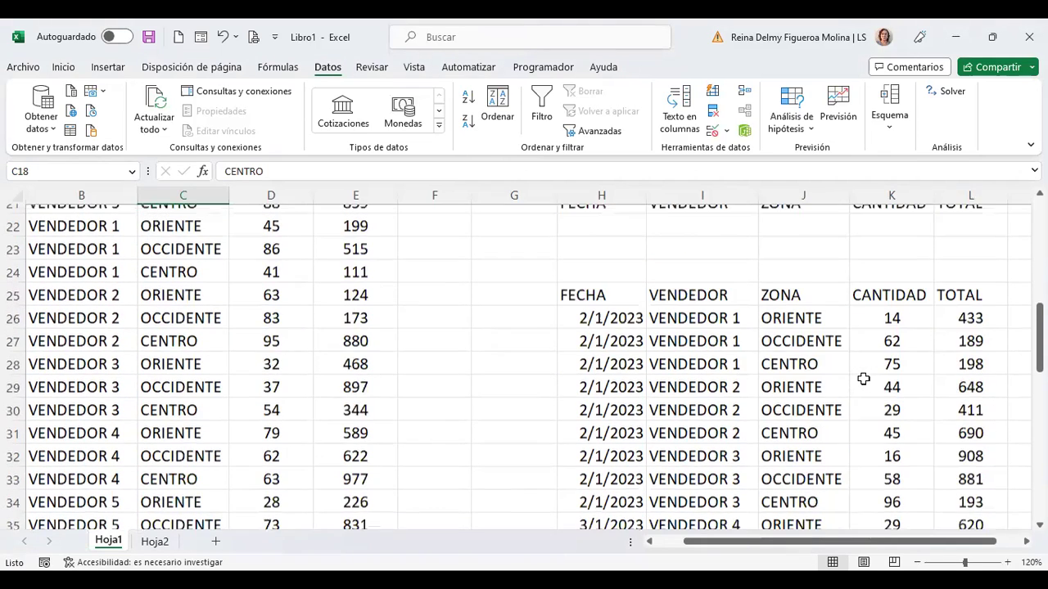
{"action": "scroll", "coordinate": [864, 378], "scroll_direction": "down", "scroll_amount": 1}
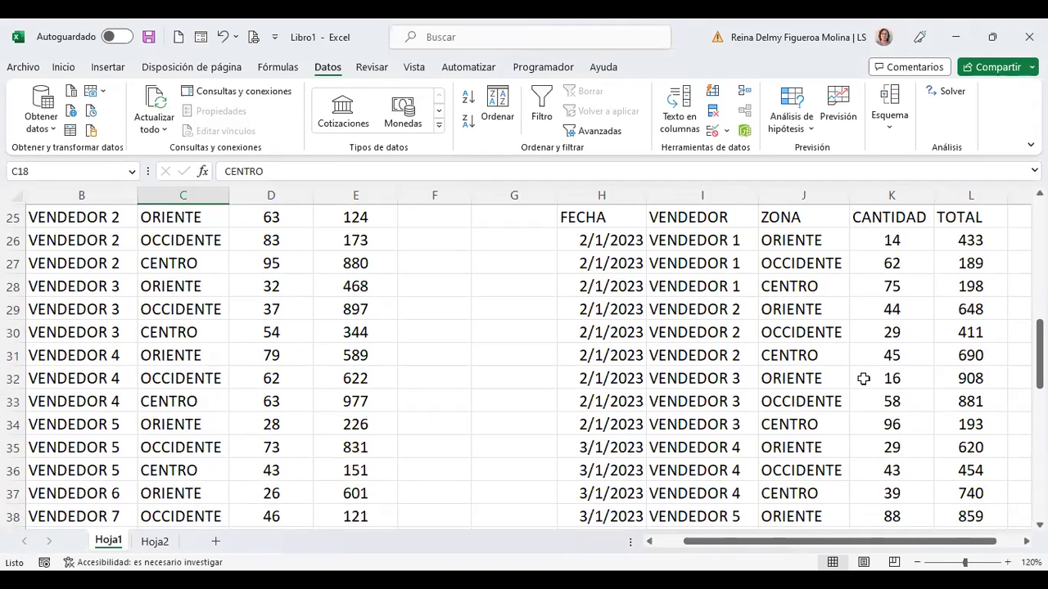
{"action": "scroll", "coordinate": [863, 378], "scroll_direction": "down", "scroll_amount": 2}
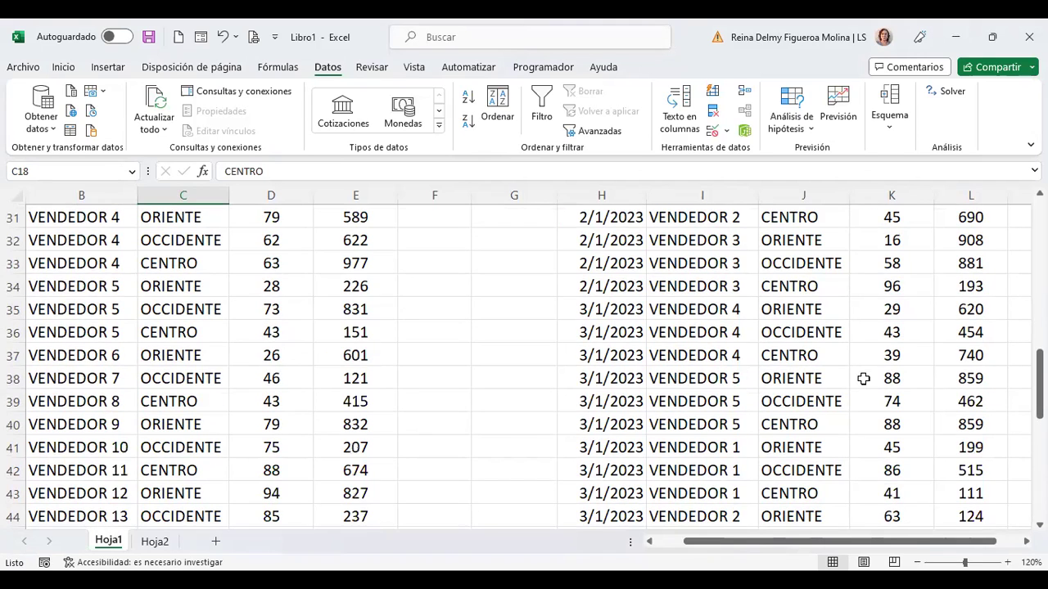
{"action": "scroll", "coordinate": [863, 378], "scroll_direction": "down", "scroll_amount": 1}
{"action": "scroll", "coordinate": [864, 378], "scroll_direction": "up", "scroll_amount": 2}
{"action": "scroll", "coordinate": [863, 378], "scroll_direction": "down", "scroll_amount": 3}
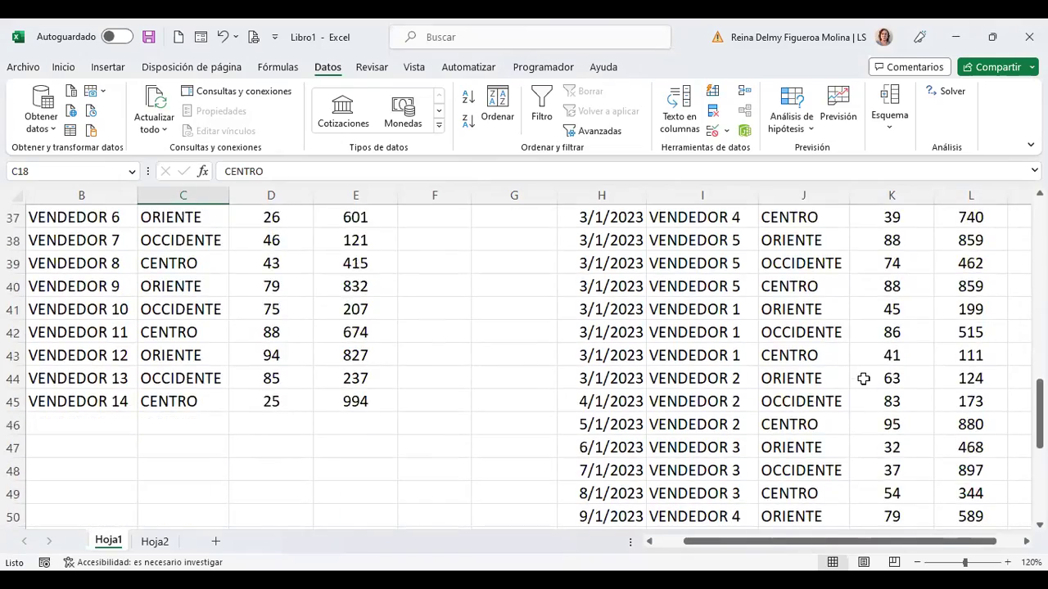
{"action": "scroll", "coordinate": [864, 378], "scroll_direction": "down", "scroll_amount": 1}
{"action": "scroll", "coordinate": [863, 379], "scroll_direction": "down", "scroll_amount": 4}
{"action": "scroll", "coordinate": [863, 378], "scroll_direction": "down", "scroll_amount": 1}
{"action": "scroll", "coordinate": [864, 378], "scroll_direction": "up", "scroll_amount": 4}
{"action": "scroll", "coordinate": [864, 378], "scroll_direction": "up", "scroll_amount": 1}
{"action": "scroll", "coordinate": [864, 378], "scroll_direction": "up", "scroll_amount": 2}
{"action": "scroll", "coordinate": [864, 378], "scroll_direction": "up", "scroll_amount": 2}
{"action": "scroll", "coordinate": [864, 378], "scroll_direction": "up", "scroll_amount": 1}
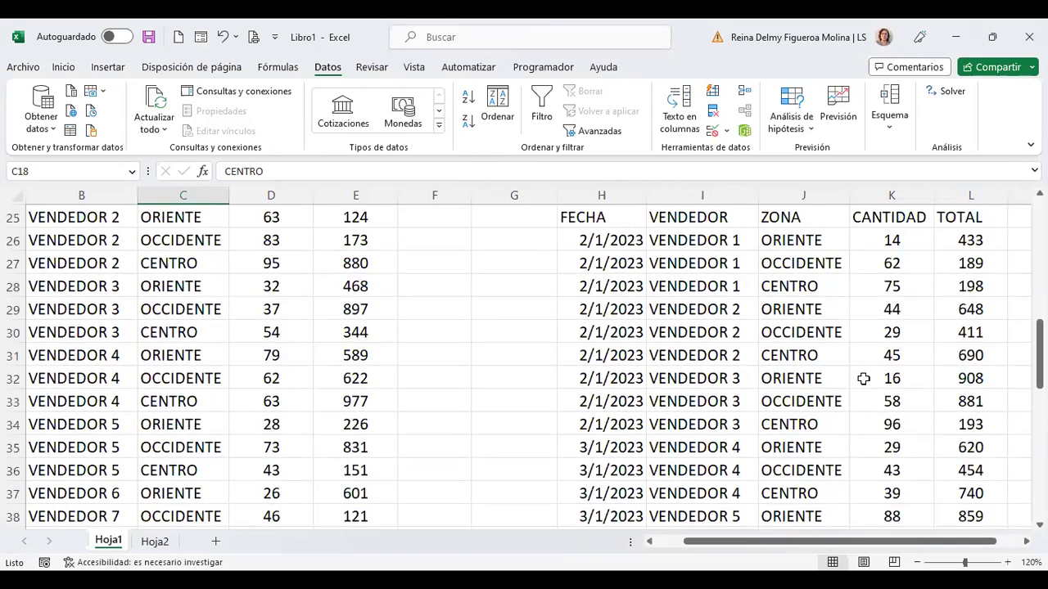
{"action": "scroll", "coordinate": [864, 378], "scroll_direction": "up", "scroll_amount": 1}
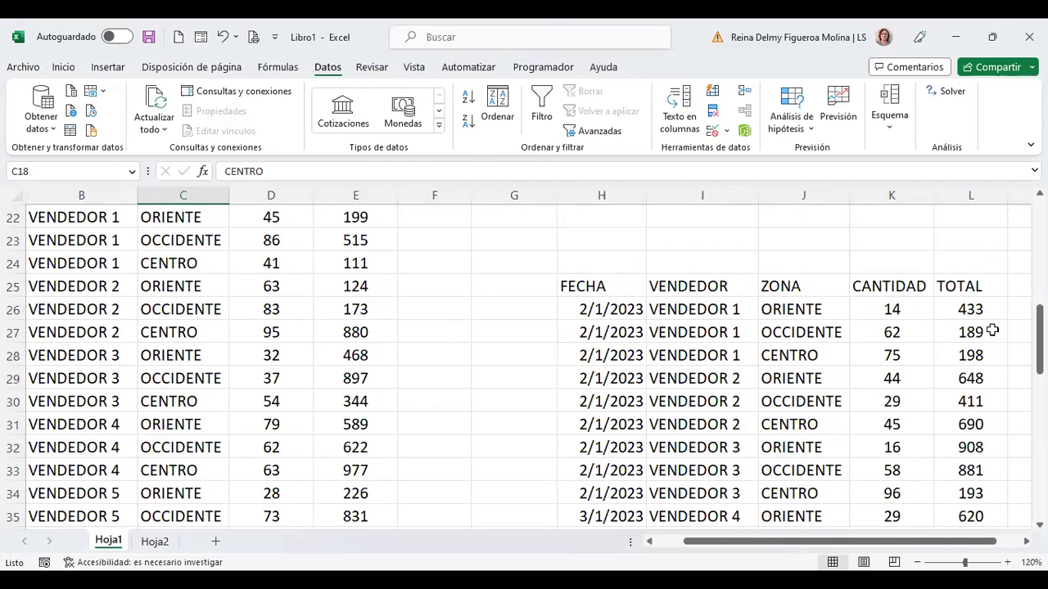
Select TOTAL values L26:L64 and read the status bar: count 39, sum 20560.
{"action": "left_click", "coordinate": [979, 310]}
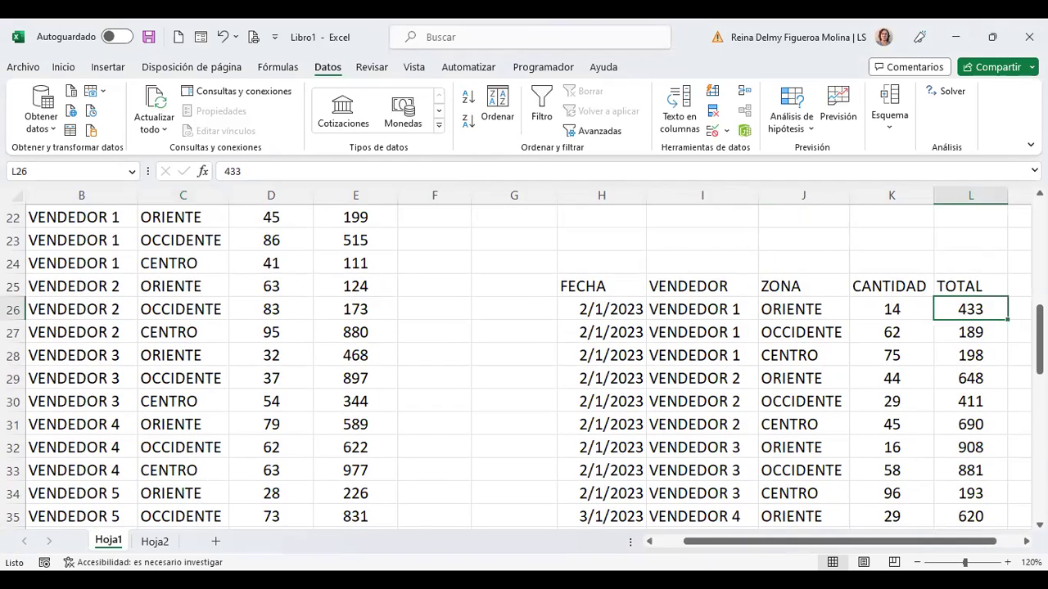
{"action": "key", "text": "ctrl+shift+Down"}
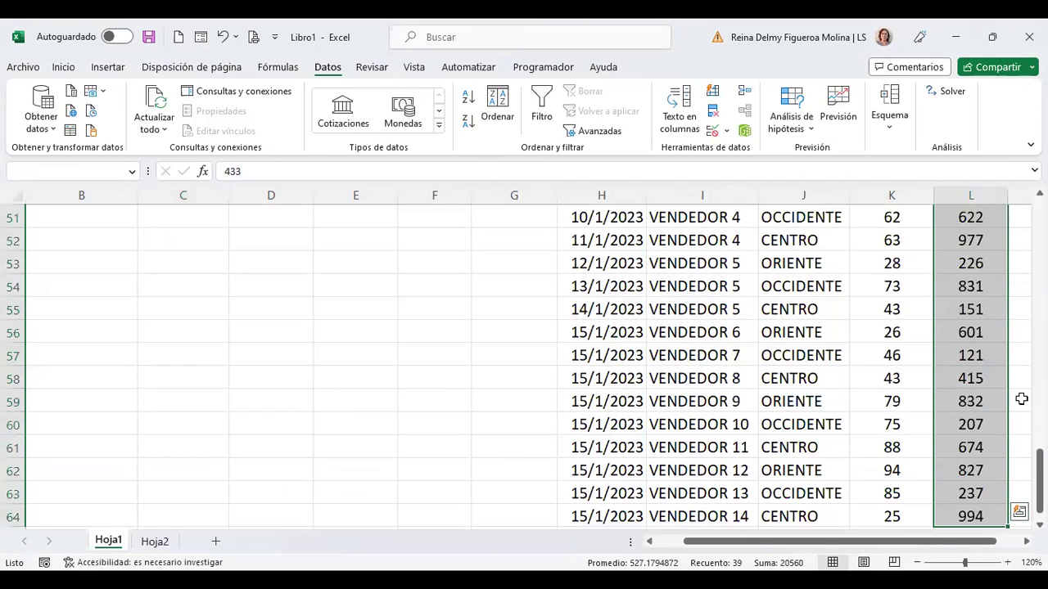
{"action": "scroll", "coordinate": [1001, 397], "scroll_direction": "down", "scroll_amount": 3}
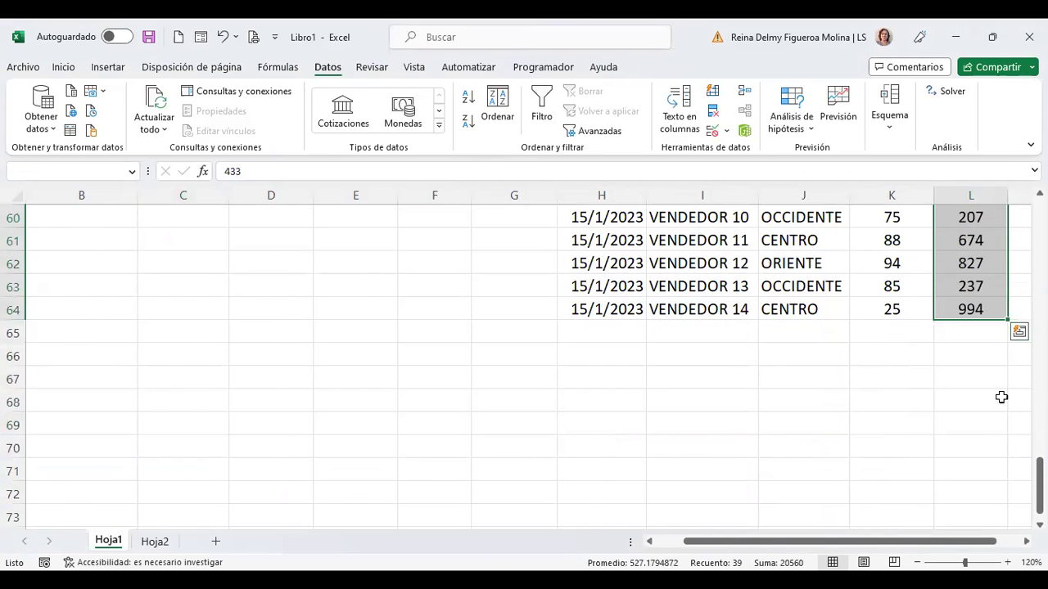
{"action": "scroll", "coordinate": [1001, 397], "scroll_direction": "up", "scroll_amount": 9}
{"action": "scroll", "coordinate": [1001, 397], "scroll_direction": "up", "scroll_amount": 3}
{"action": "scroll", "coordinate": [1000, 372], "scroll_direction": "up", "scroll_amount": 1}
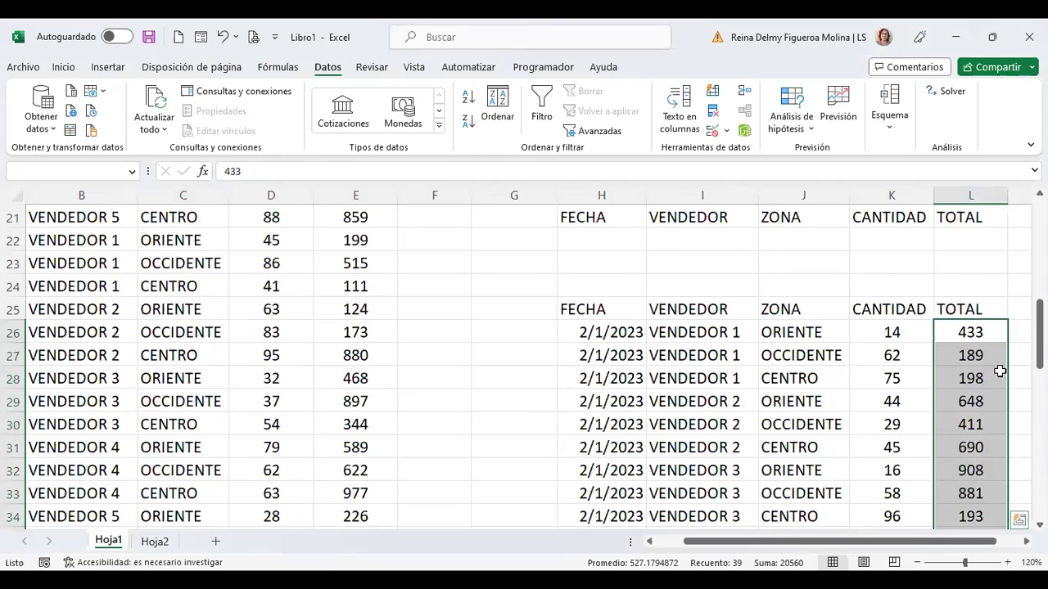
{"action": "left_click", "coordinate": [985, 333]}
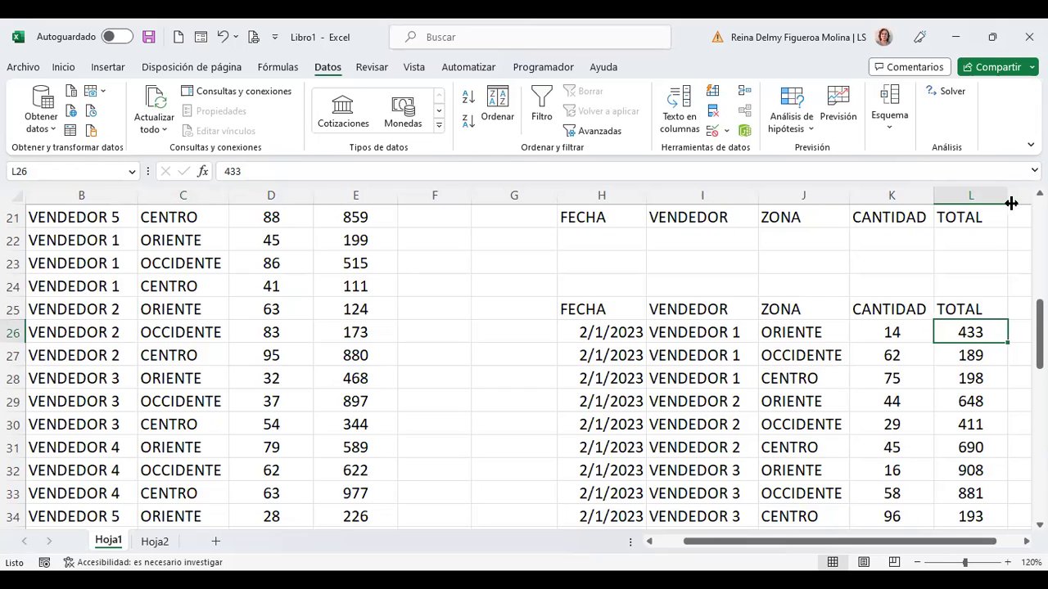
{"action": "key", "text": "ctrl+shift+Down"}
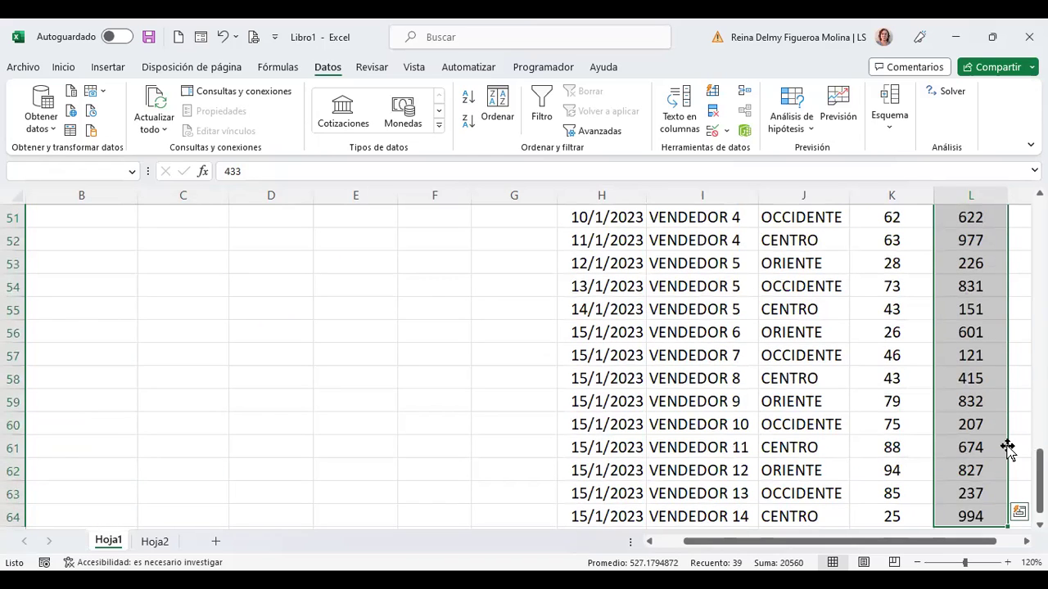
{"action": "scroll", "coordinate": [1003, 434], "scroll_direction": "down", "scroll_amount": 2}
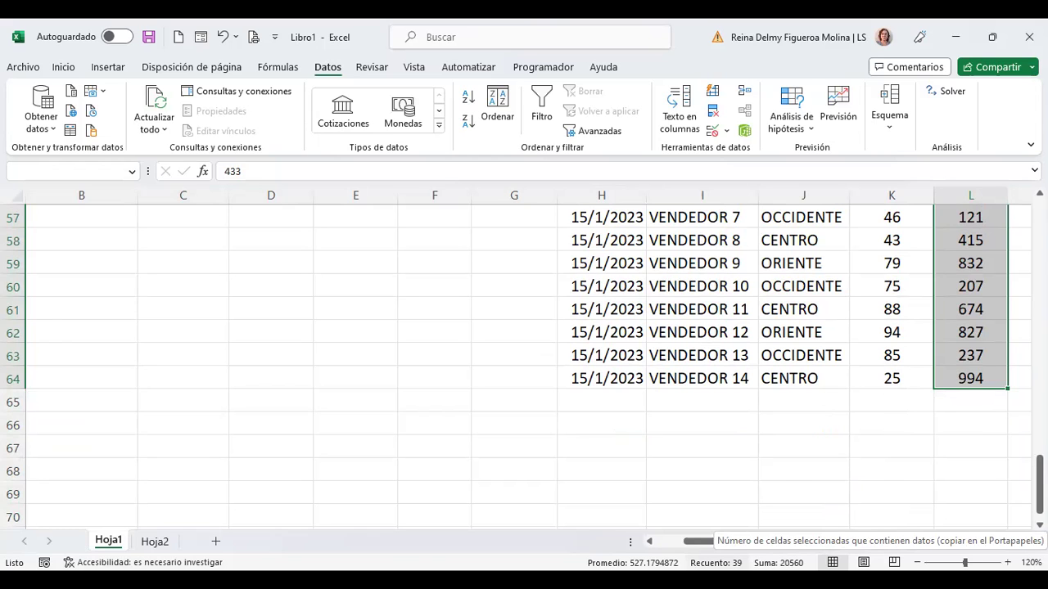
{"action": "scroll", "coordinate": [758, 424], "scroll_direction": "up", "scroll_amount": 19}
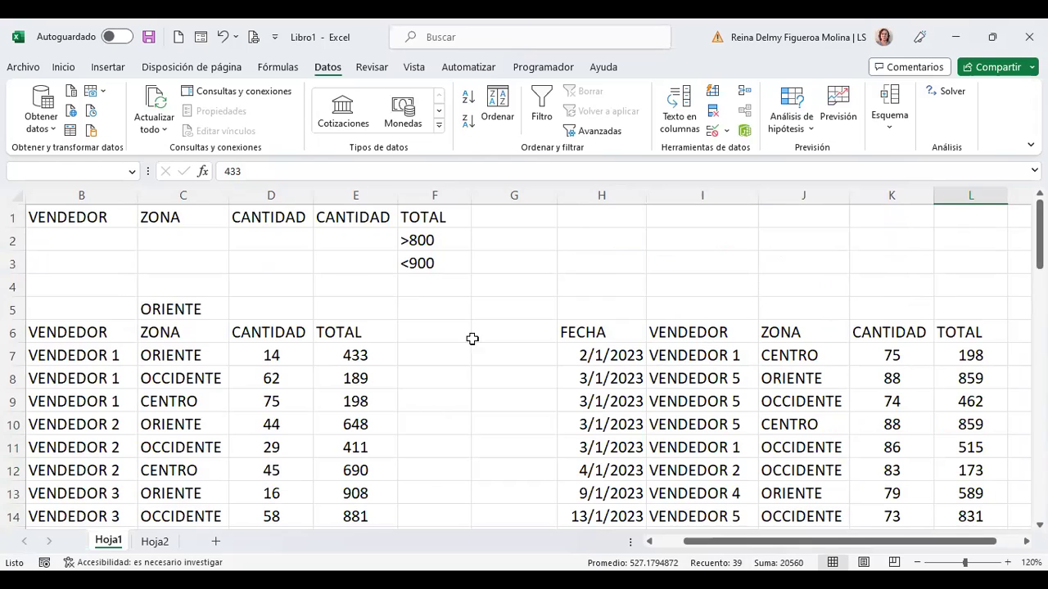
{"action": "left_click_drag", "start_coordinate": [288, 240], "coordinate": [332, 244]}
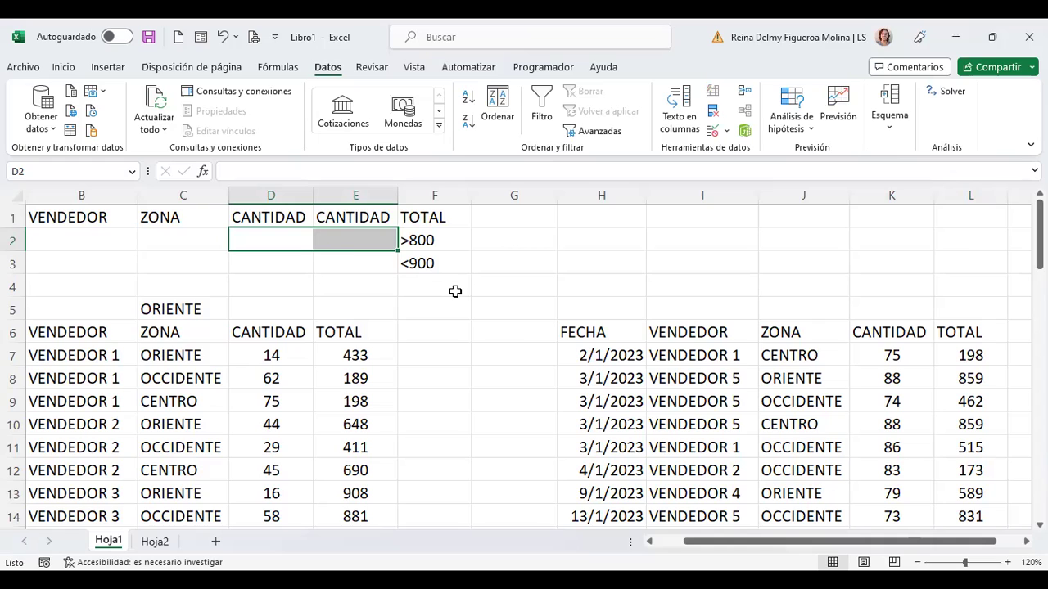
{"action": "left_click_drag", "start_coordinate": [445, 237], "coordinate": [450, 263]}
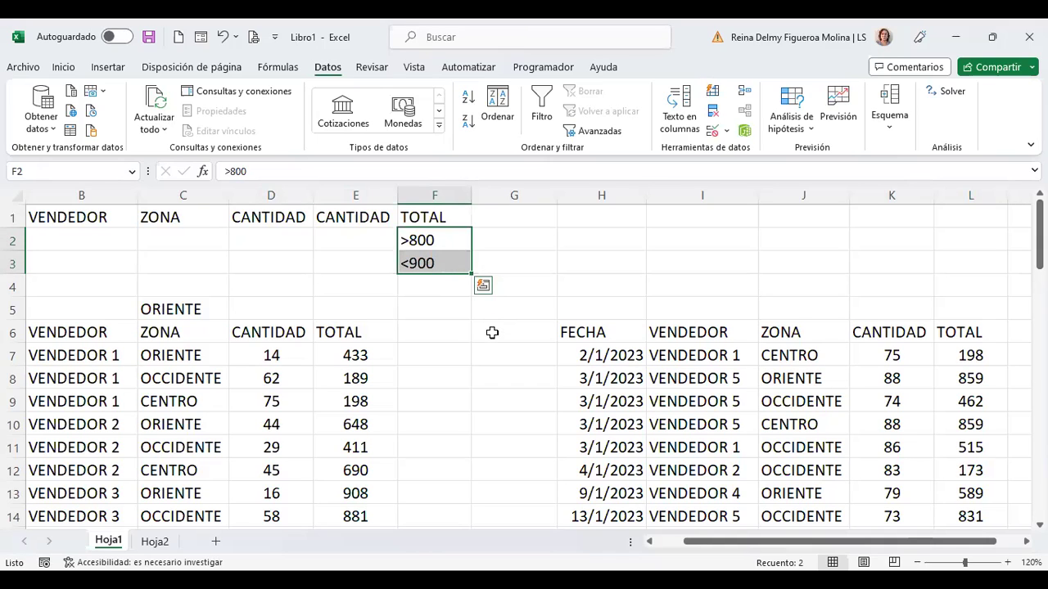
{"action": "left_click", "coordinate": [282, 237]}
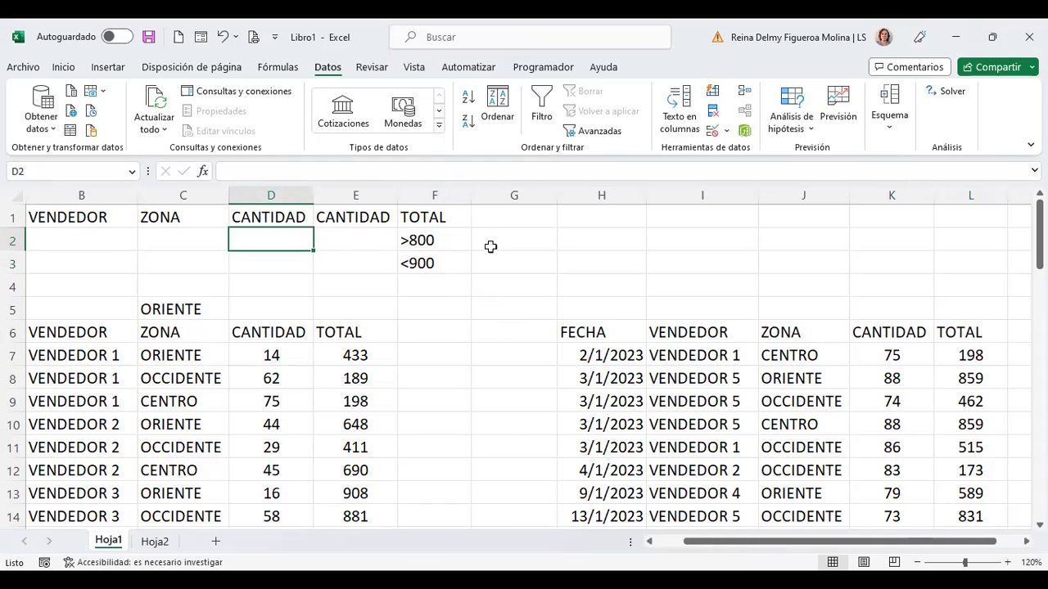
{"action": "left_click", "coordinate": [443, 238]}
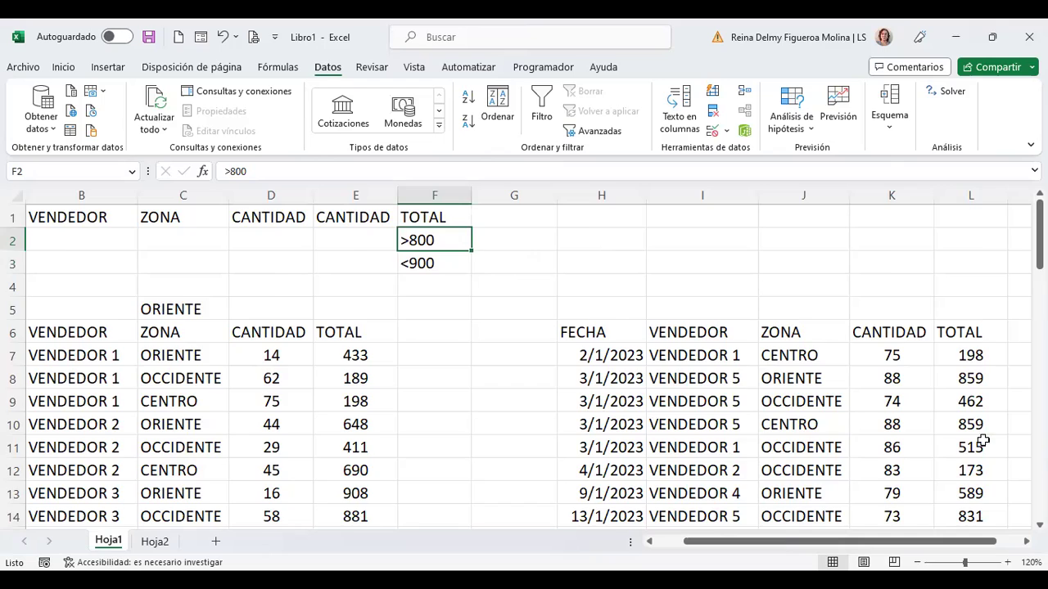
{"action": "scroll", "coordinate": [924, 438], "scroll_direction": "down", "scroll_amount": 5}
{"action": "scroll", "coordinate": [924, 443], "scroll_direction": "down", "scroll_amount": 2}
{"action": "scroll", "coordinate": [924, 443], "scroll_direction": "down", "scroll_amount": 1}
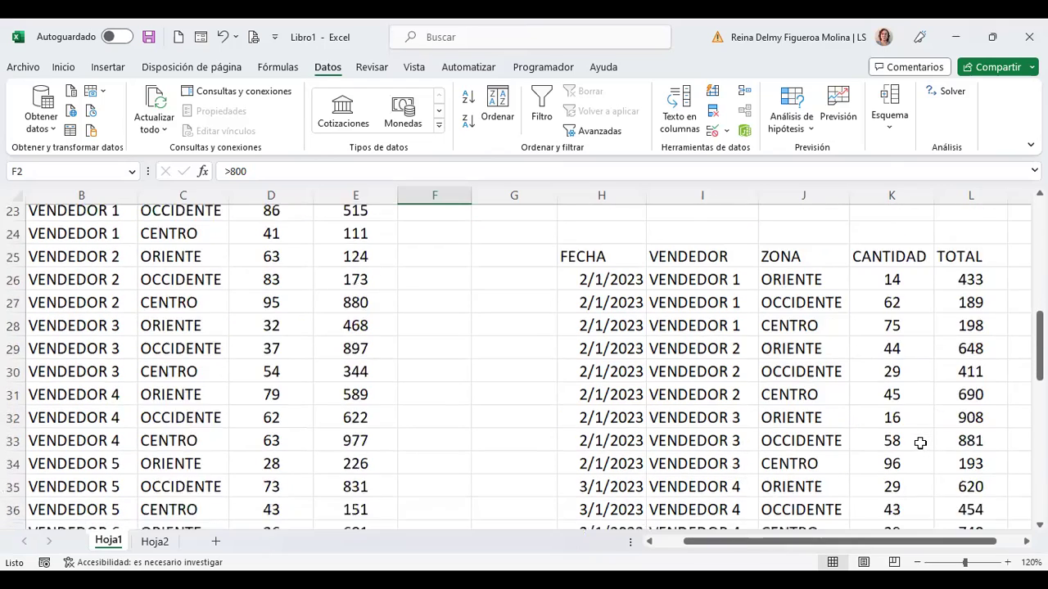
{"action": "scroll", "coordinate": [923, 443], "scroll_direction": "down", "scroll_amount": 4}
{"action": "scroll", "coordinate": [920, 442], "scroll_direction": "down", "scroll_amount": 4}
{"action": "scroll", "coordinate": [917, 442], "scroll_direction": "down", "scroll_amount": 2}
{"action": "scroll", "coordinate": [916, 443], "scroll_direction": "up", "scroll_amount": 1}
{"action": "scroll", "coordinate": [913, 442], "scroll_direction": "down", "scroll_amount": 1}
{"action": "scroll", "coordinate": [915, 438], "scroll_direction": "down", "scroll_amount": 1}
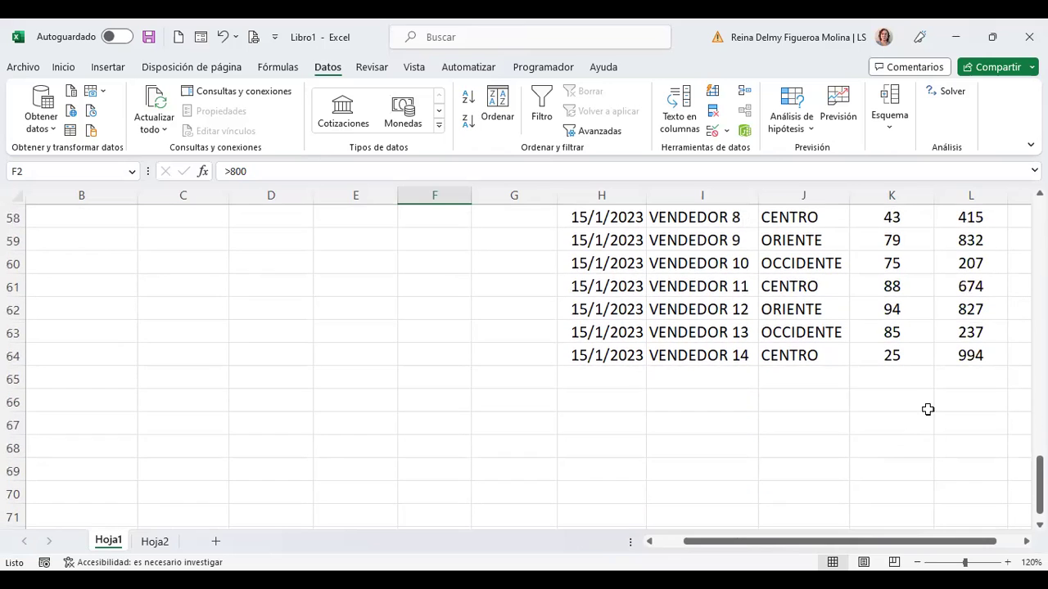
{"action": "scroll", "coordinate": [926, 392], "scroll_direction": "up", "scroll_amount": 7}
{"action": "scroll", "coordinate": [926, 392], "scroll_direction": "up", "scroll_amount": 8}
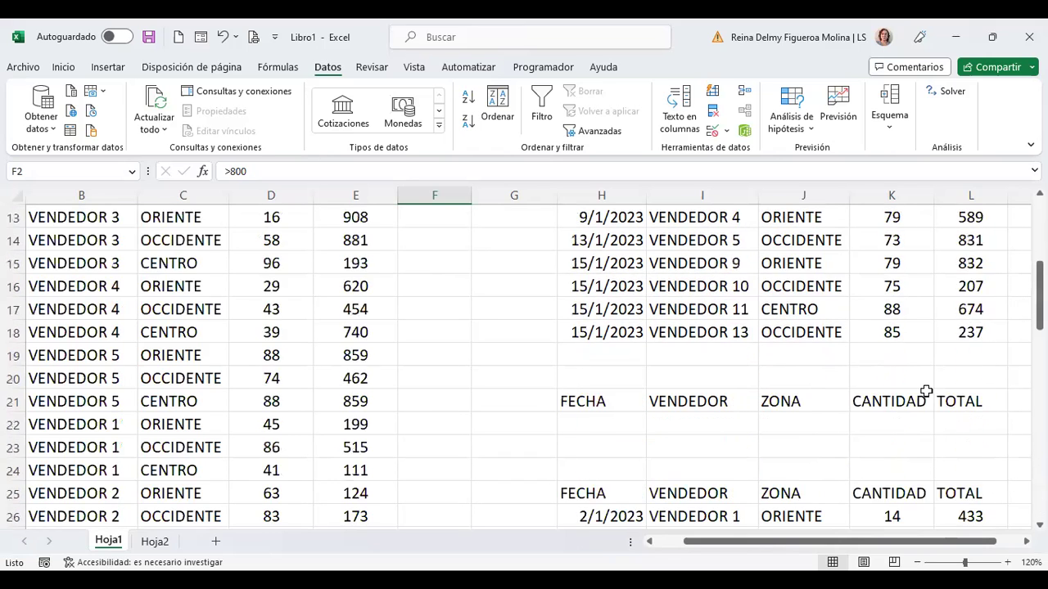
{"action": "scroll", "coordinate": [925, 392], "scroll_direction": "up", "scroll_amount": 4}
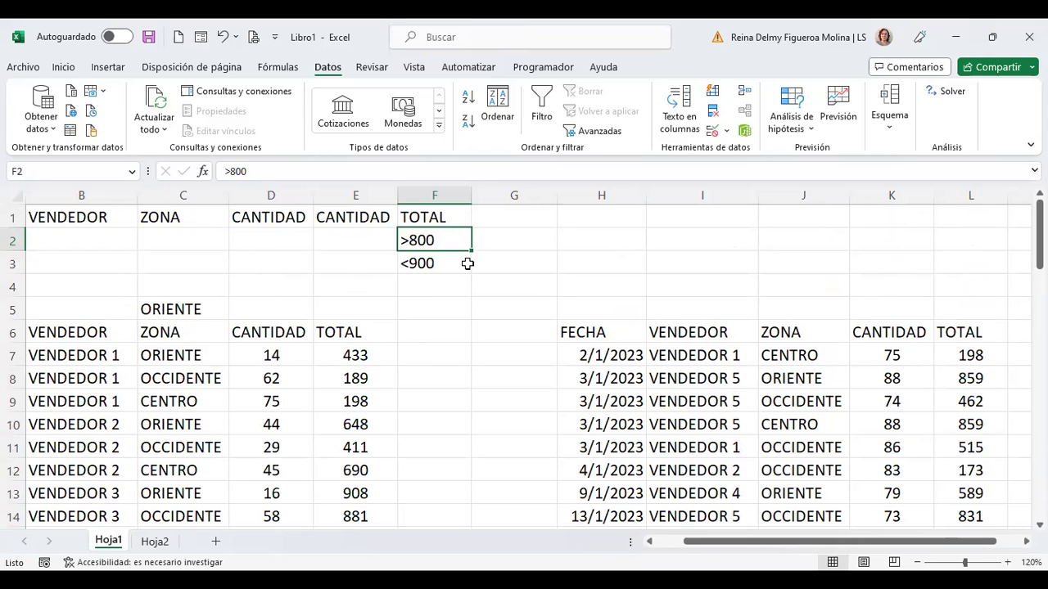
{"action": "scroll", "coordinate": [971, 432], "scroll_direction": "down", "scroll_amount": 6}
{"action": "scroll", "coordinate": [975, 422], "scroll_direction": "down", "scroll_amount": 2}
{"action": "scroll", "coordinate": [975, 422], "scroll_direction": "up", "scroll_amount": 1}
{"action": "scroll", "coordinate": [972, 419], "scroll_direction": "up", "scroll_amount": 5}
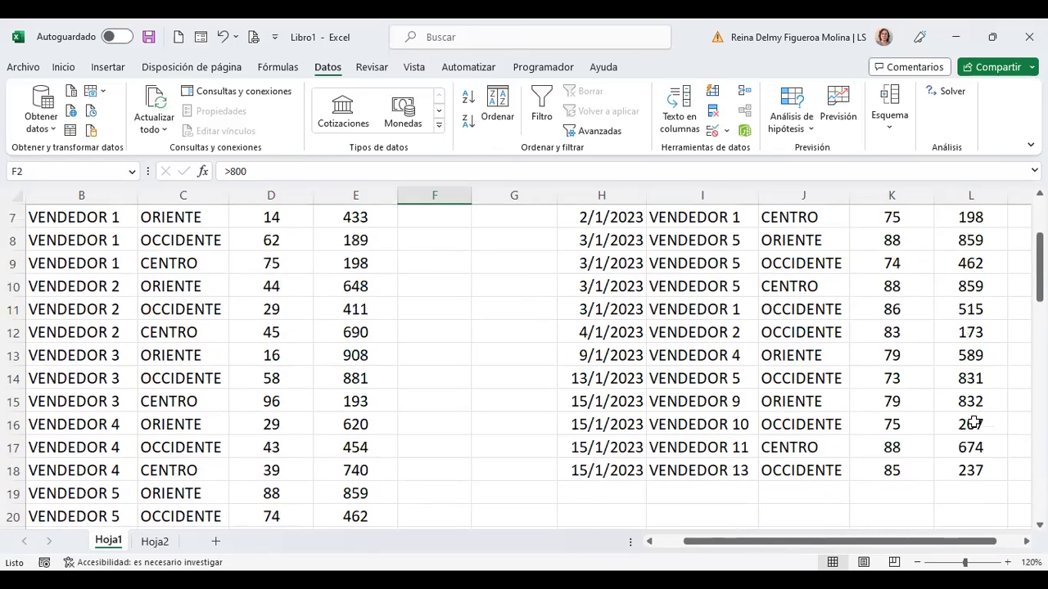
{"action": "scroll", "coordinate": [971, 419], "scroll_direction": "up", "scroll_amount": 2}
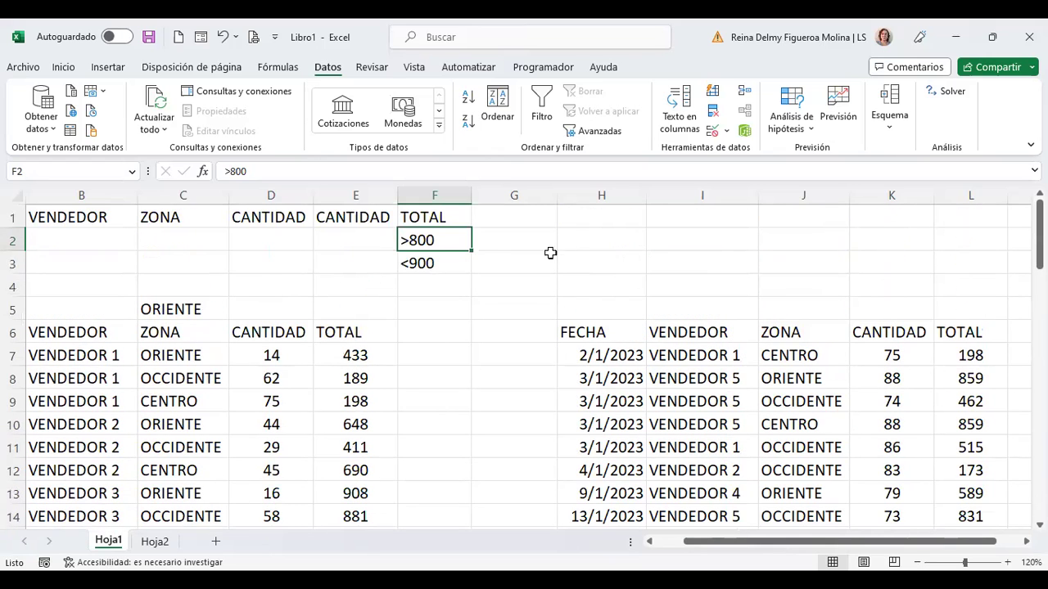
{"action": "left_click_drag", "start_coordinate": [265, 241], "coordinate": [336, 239]}
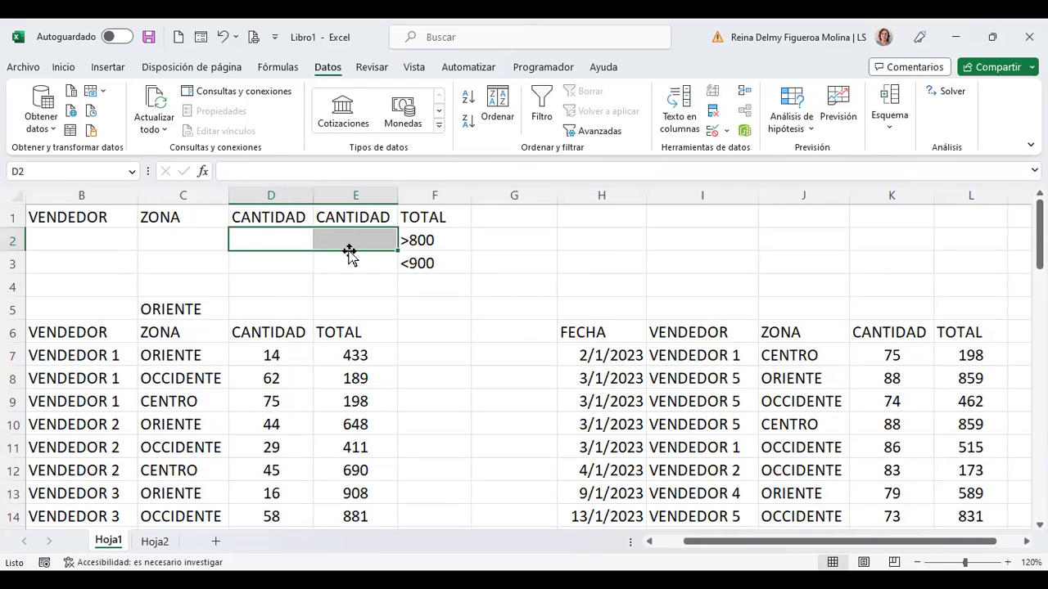
{"action": "left_click_drag", "start_coordinate": [450, 240], "coordinate": [451, 260]}
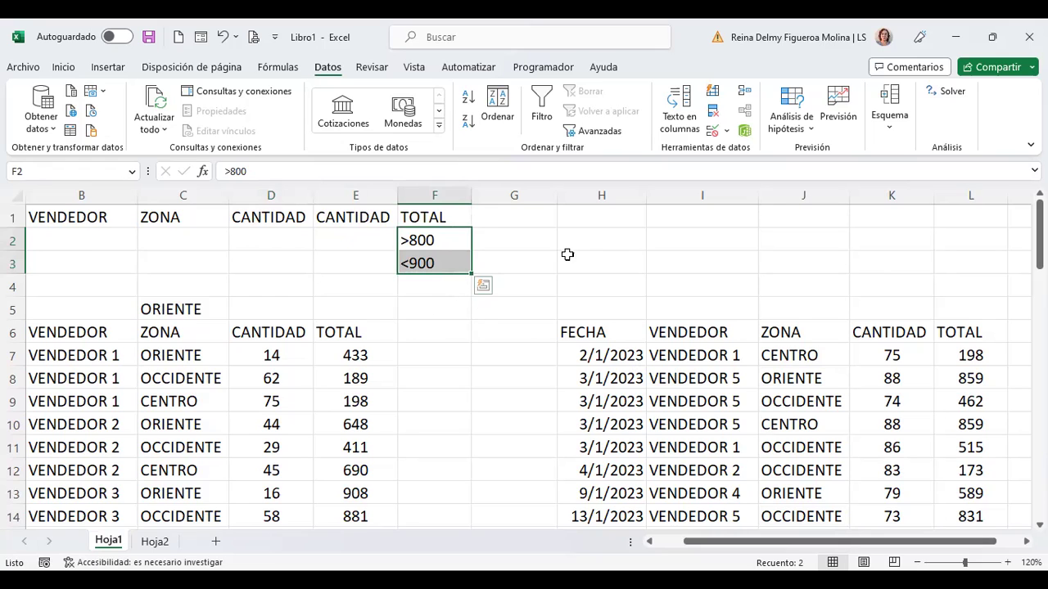
{"action": "left_click", "coordinate": [510, 245]}
{"action": "left_click", "coordinate": [447, 242]}
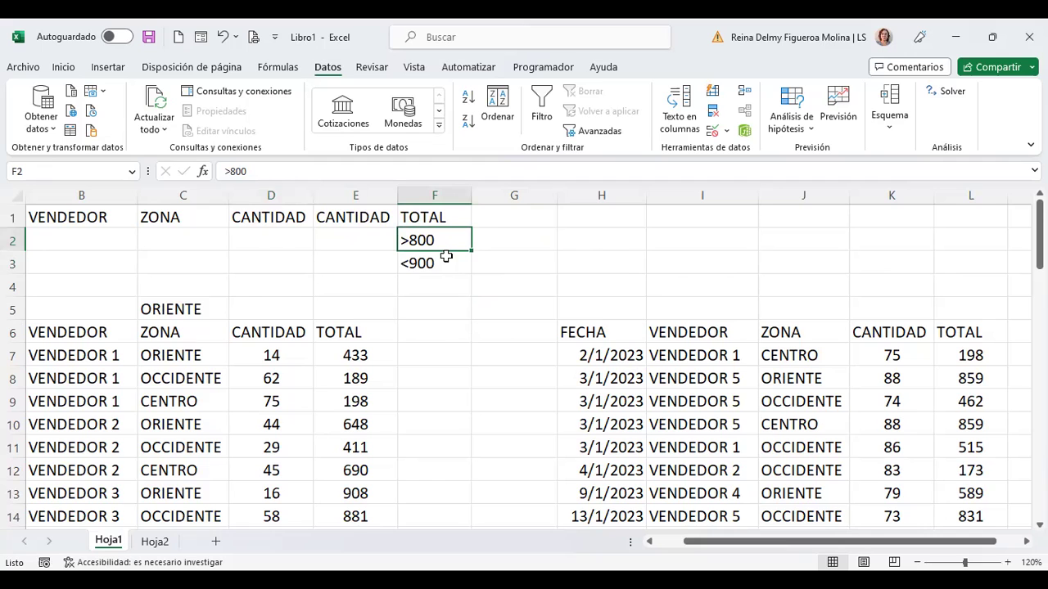
{"action": "scroll", "coordinate": [414, 335], "scroll_direction": "down", "scroll_amount": 1}
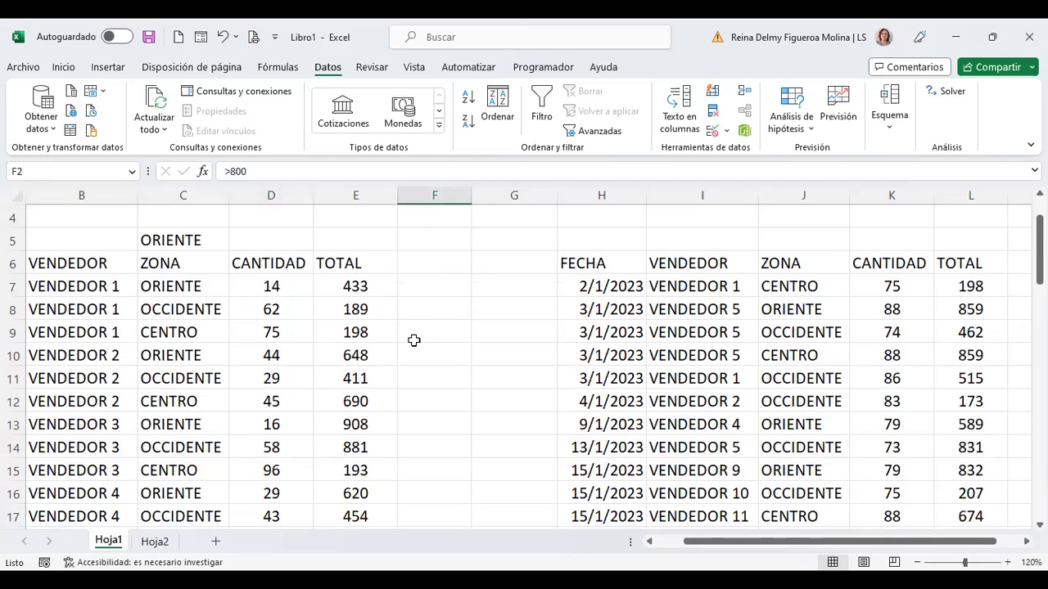
{"action": "scroll", "coordinate": [413, 341], "scroll_direction": "up", "scroll_amount": 1}
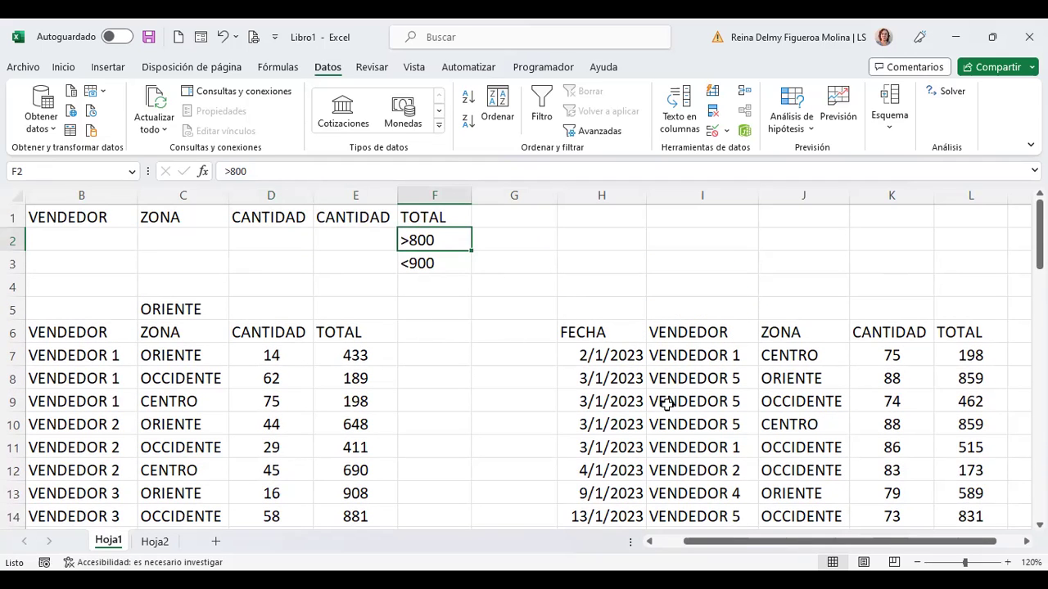
{"action": "scroll", "coordinate": [681, 358], "scroll_direction": "down", "scroll_amount": 1}
{"action": "scroll", "coordinate": [739, 379], "scroll_direction": "down", "scroll_amount": 1}
{"action": "scroll", "coordinate": [756, 385], "scroll_direction": "down", "scroll_amount": 2}
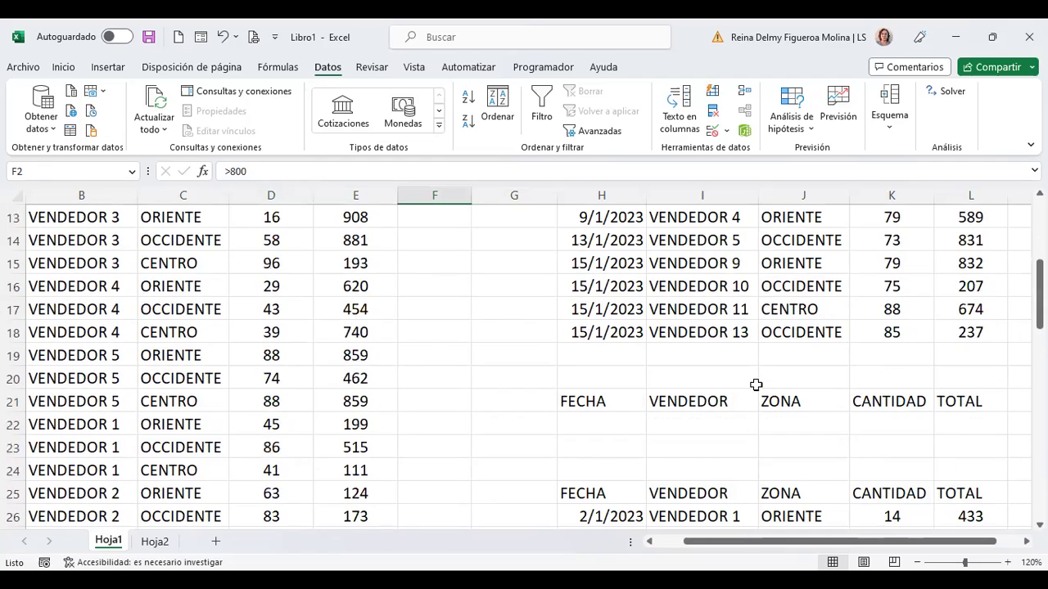
{"action": "scroll", "coordinate": [755, 385], "scroll_direction": "down", "scroll_amount": 3}
{"action": "scroll", "coordinate": [756, 385], "scroll_direction": "down", "scroll_amount": 4}
{"action": "scroll", "coordinate": [755, 384], "scroll_direction": "down", "scroll_amount": 4}
{"action": "scroll", "coordinate": [756, 384], "scroll_direction": "down", "scroll_amount": 3}
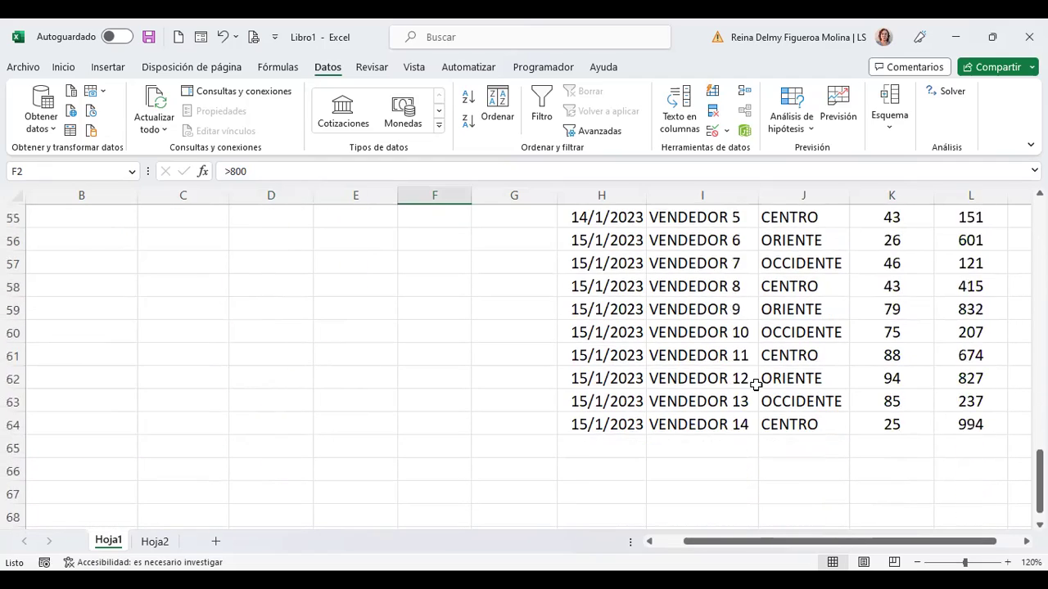
{"action": "scroll", "coordinate": [756, 385], "scroll_direction": "up", "scroll_amount": 5}
{"action": "scroll", "coordinate": [756, 385], "scroll_direction": "up", "scroll_amount": 4}
{"action": "scroll", "coordinate": [755, 385], "scroll_direction": "up", "scroll_amount": 7}
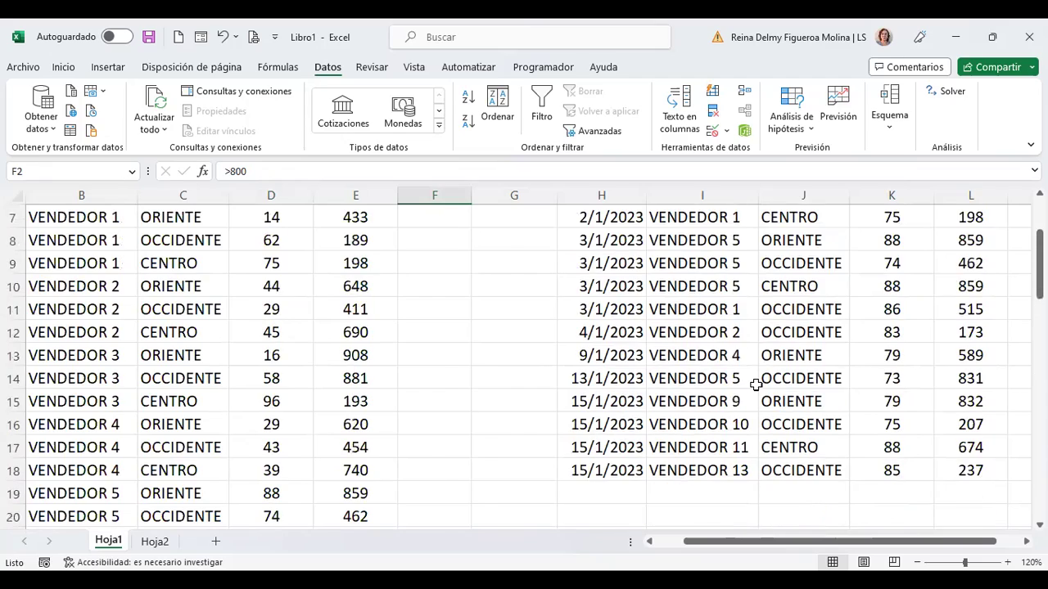
{"action": "key", "text": "ctrl+Home"}
{"action": "scroll", "coordinate": [460, 370], "scroll_direction": "down", "scroll_amount": 2}
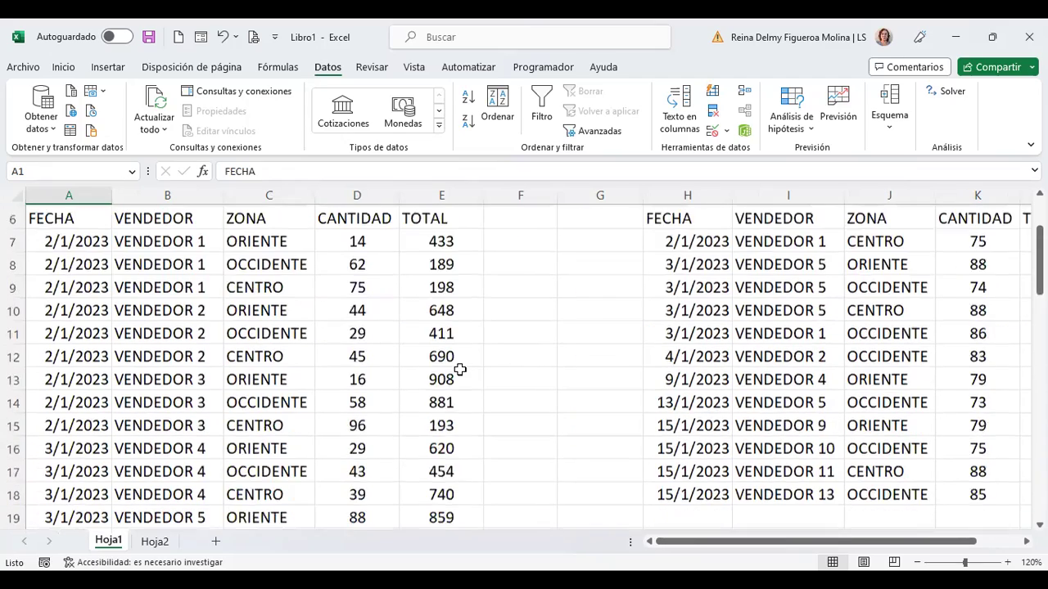
{"action": "scroll", "coordinate": [460, 370], "scroll_direction": "down", "scroll_amount": 1}
{"action": "scroll", "coordinate": [467, 381], "scroll_direction": "down", "scroll_amount": 5}
{"action": "scroll", "coordinate": [468, 382], "scroll_direction": "down", "scroll_amount": 3}
{"action": "scroll", "coordinate": [472, 388], "scroll_direction": "down", "scroll_amount": 2}
{"action": "scroll", "coordinate": [468, 398], "scroll_direction": "down", "scroll_amount": 1}
{"action": "scroll", "coordinate": [468, 398], "scroll_direction": "down", "scroll_amount": 2}
{"action": "scroll", "coordinate": [467, 398], "scroll_direction": "up", "scroll_amount": 3}
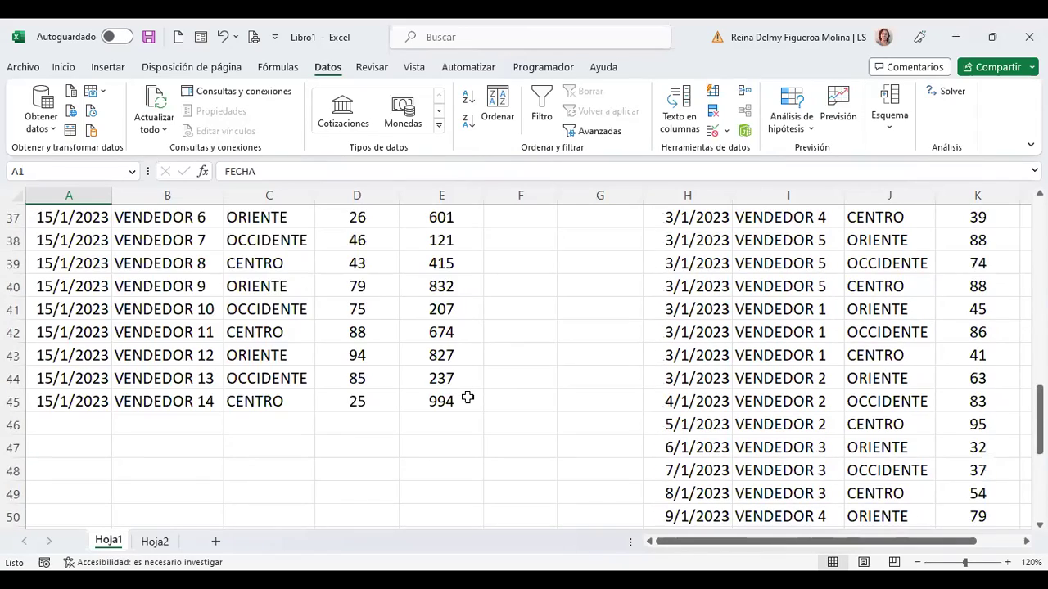
{"action": "scroll", "coordinate": [468, 398], "scroll_direction": "up", "scroll_amount": 1}
{"action": "scroll", "coordinate": [468, 398], "scroll_direction": "up", "scroll_amount": 1}
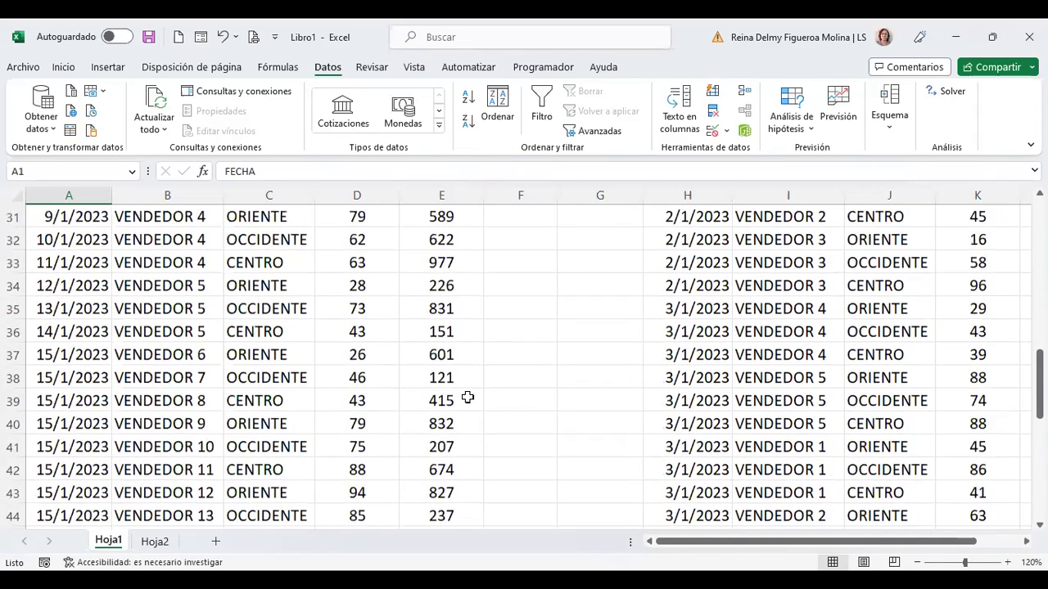
{"action": "scroll", "coordinate": [468, 398], "scroll_direction": "up", "scroll_amount": 5}
{"action": "scroll", "coordinate": [468, 398], "scroll_direction": "up", "scroll_amount": 5}
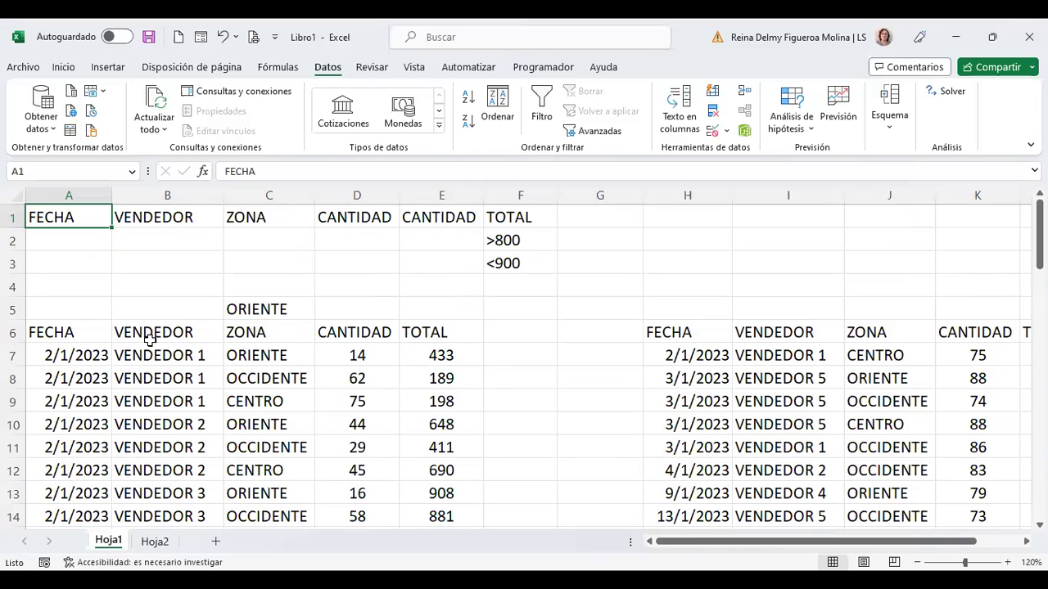
{"action": "left_click", "coordinate": [81, 332]}
{"action": "left_click", "coordinate": [148, 332]}
{"action": "left_click", "coordinate": [241, 332]}
{"action": "left_click", "coordinate": [360, 332]}
{"action": "left_click", "coordinate": [410, 332]}
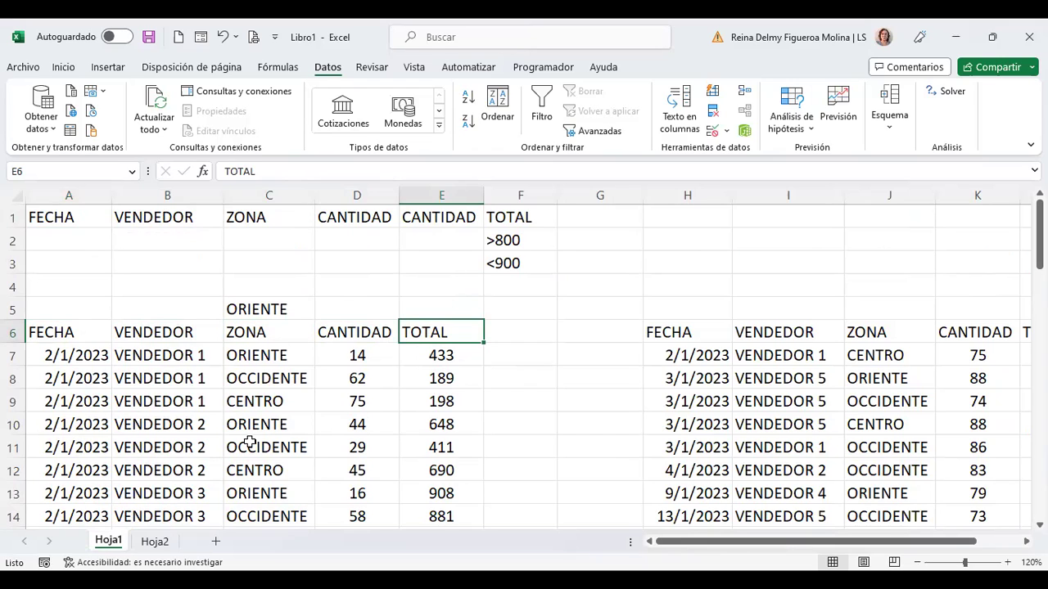
Clear the >800 and <900 TOTAL criteria from cells F2:F3.
{"action": "left_click", "coordinate": [187, 324]}
{"action": "left_click", "coordinate": [440, 333]}
{"action": "left_click_drag", "start_coordinate": [538, 236], "coordinate": [530, 266]}
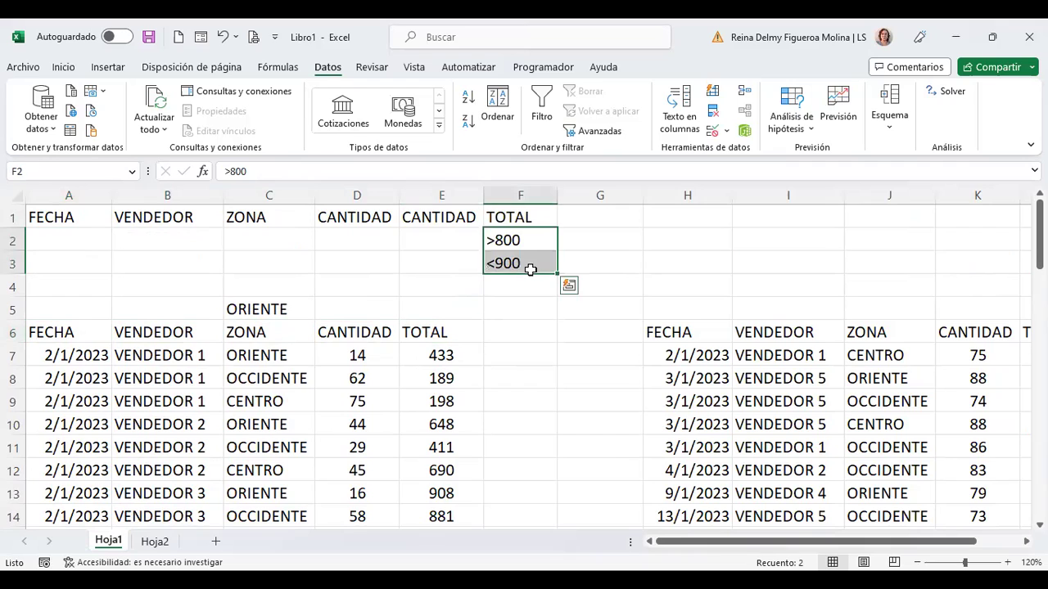
{"action": "key", "text": "Delete"}
{"action": "left_click", "coordinate": [533, 236]}
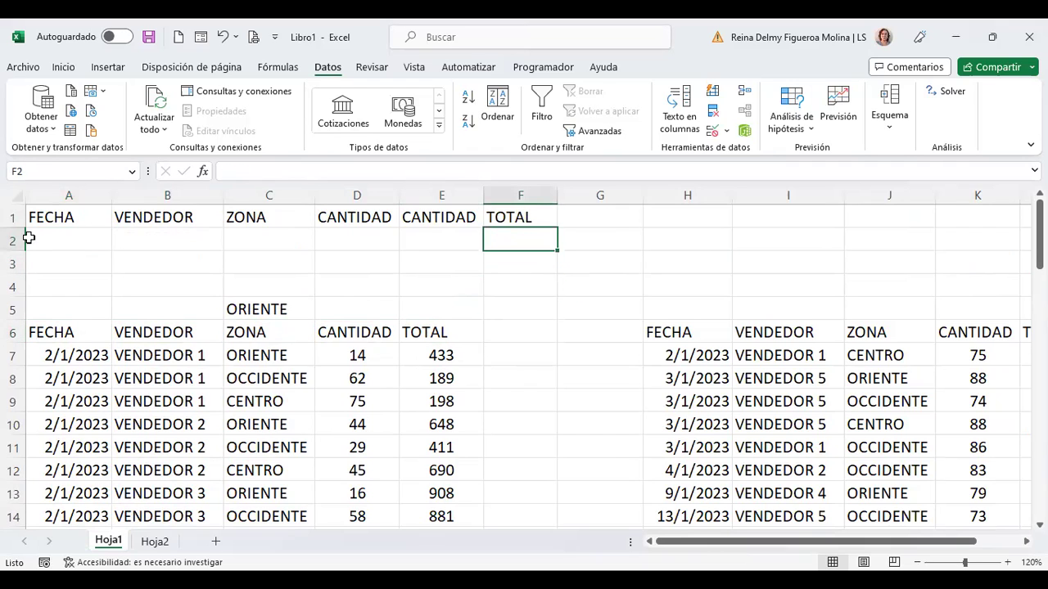
Copy the VENDEDOR header from B6 into cell A50.
{"action": "left_click", "coordinate": [174, 237]}
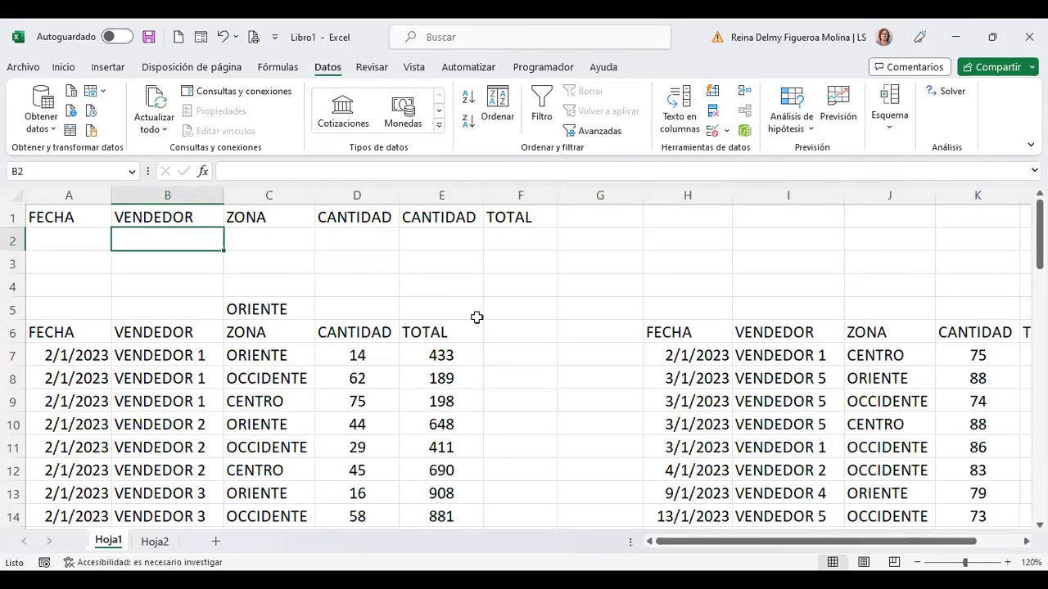
{"action": "left_click", "coordinate": [164, 332]}
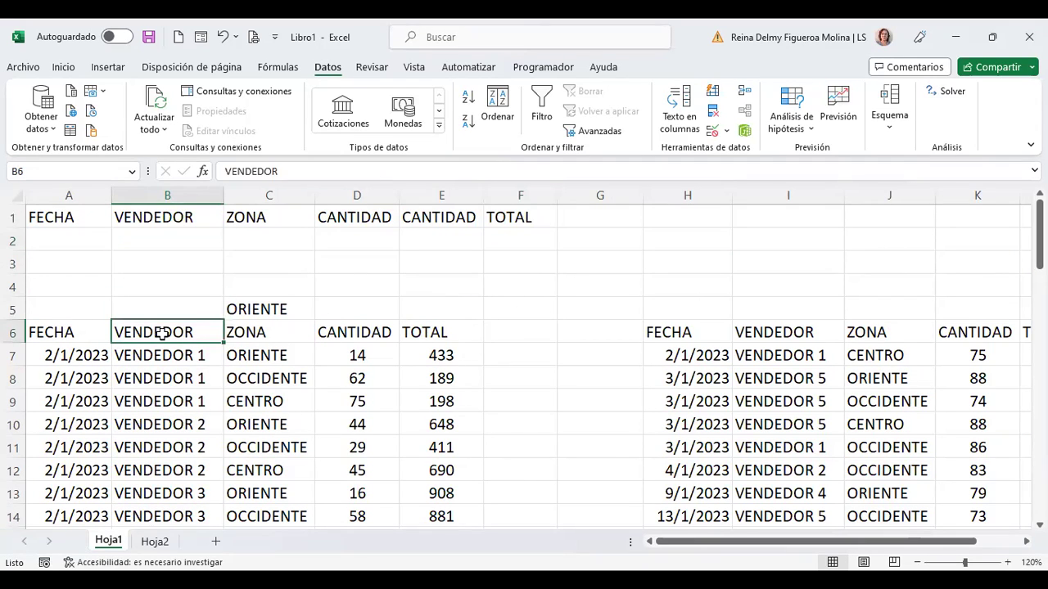
{"action": "key", "text": "ctrl+c"}
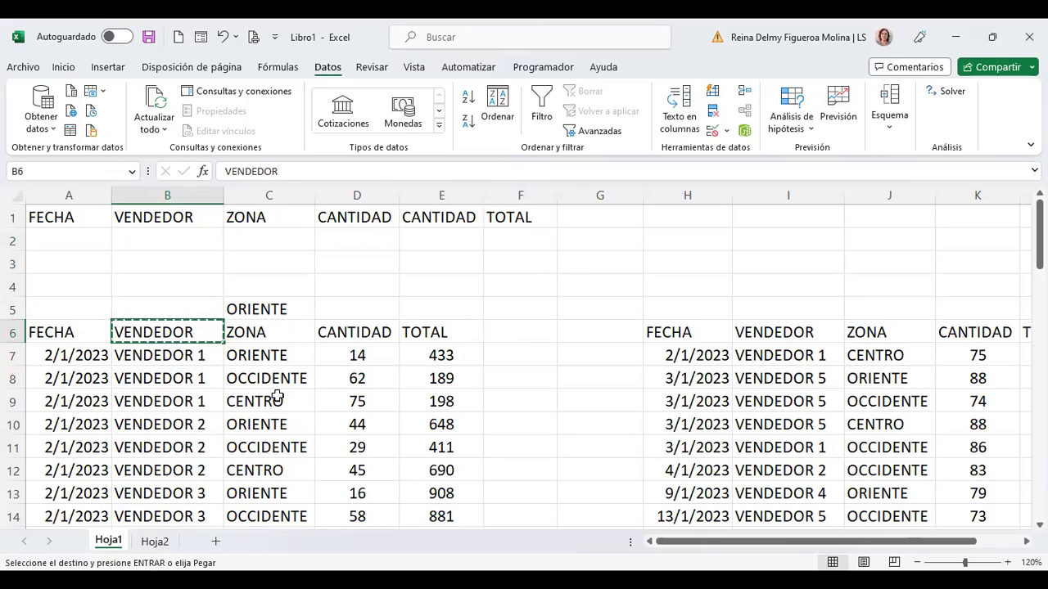
{"action": "scroll", "coordinate": [225, 358], "scroll_direction": "down", "scroll_amount": 3}
{"action": "scroll", "coordinate": [225, 358], "scroll_direction": "down", "scroll_amount": 5}
{"action": "scroll", "coordinate": [225, 358], "scroll_direction": "down", "scroll_amount": 4}
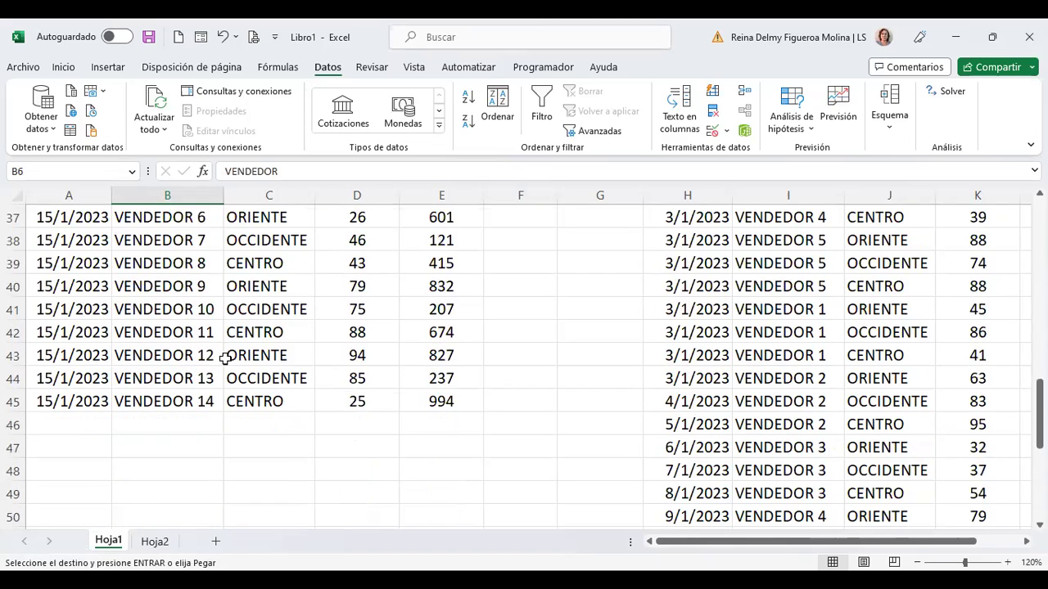
{"action": "scroll", "coordinate": [225, 358], "scroll_direction": "down", "scroll_amount": 2}
{"action": "scroll", "coordinate": [225, 358], "scroll_direction": "up", "scroll_amount": 14}
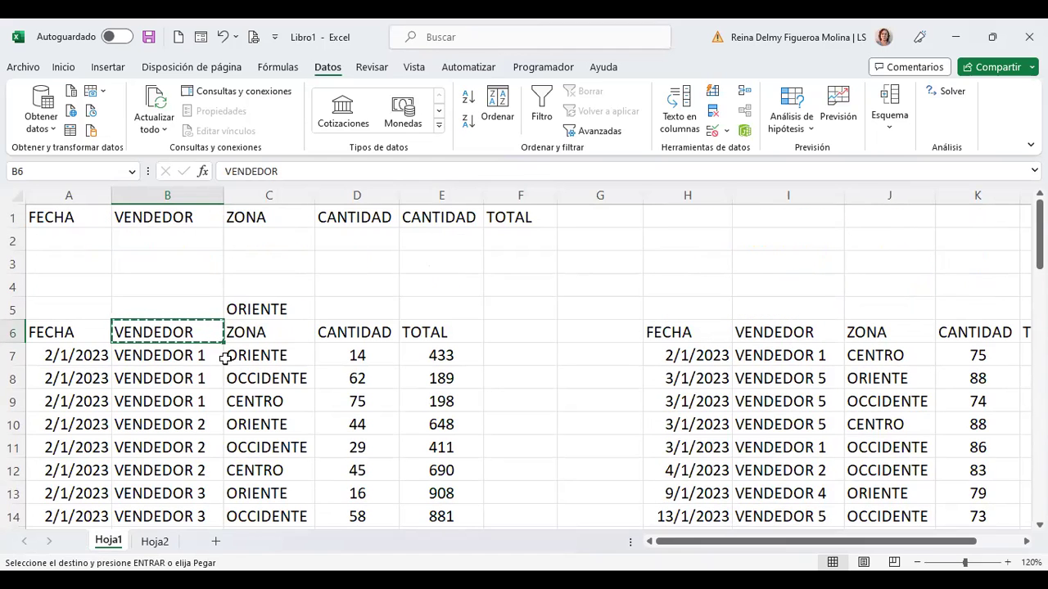
{"action": "scroll", "coordinate": [216, 358], "scroll_direction": "down", "scroll_amount": 6}
{"action": "scroll", "coordinate": [216, 358], "scroll_direction": "down", "scroll_amount": 5}
{"action": "scroll", "coordinate": [216, 358], "scroll_direction": "down", "scroll_amount": 5}
{"action": "scroll", "coordinate": [216, 364], "scroll_direction": "up", "scroll_amount": 1}
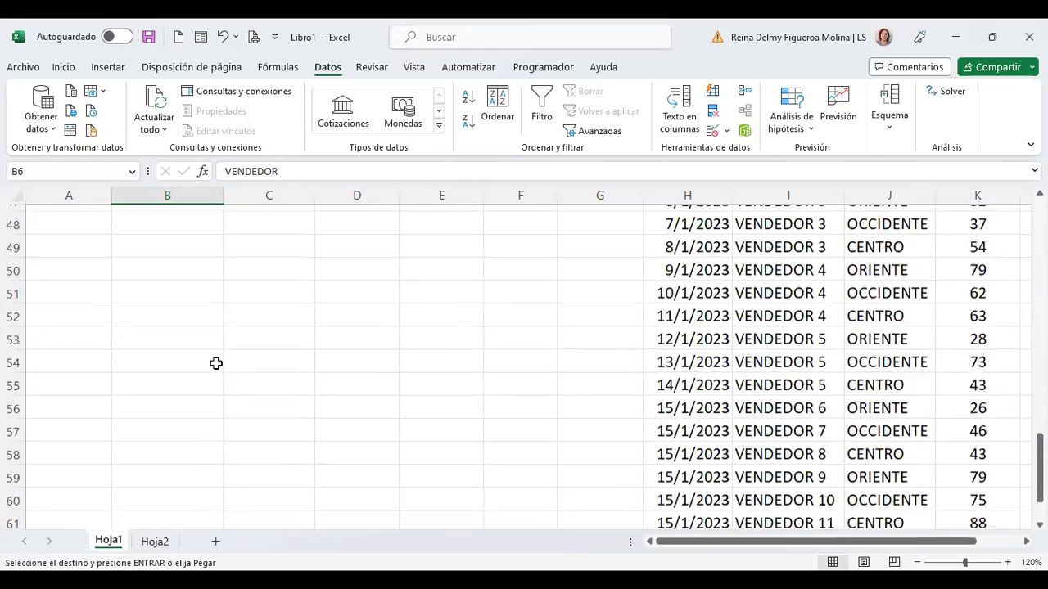
{"action": "scroll", "coordinate": [216, 363], "scroll_direction": "up", "scroll_amount": 2}
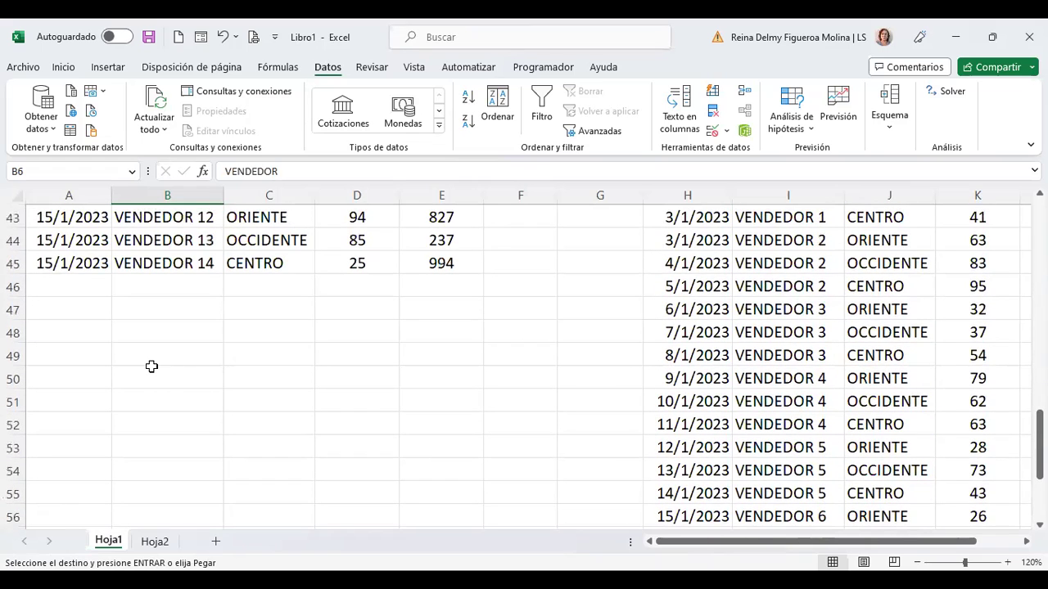
{"action": "left_click", "coordinate": [64, 376]}
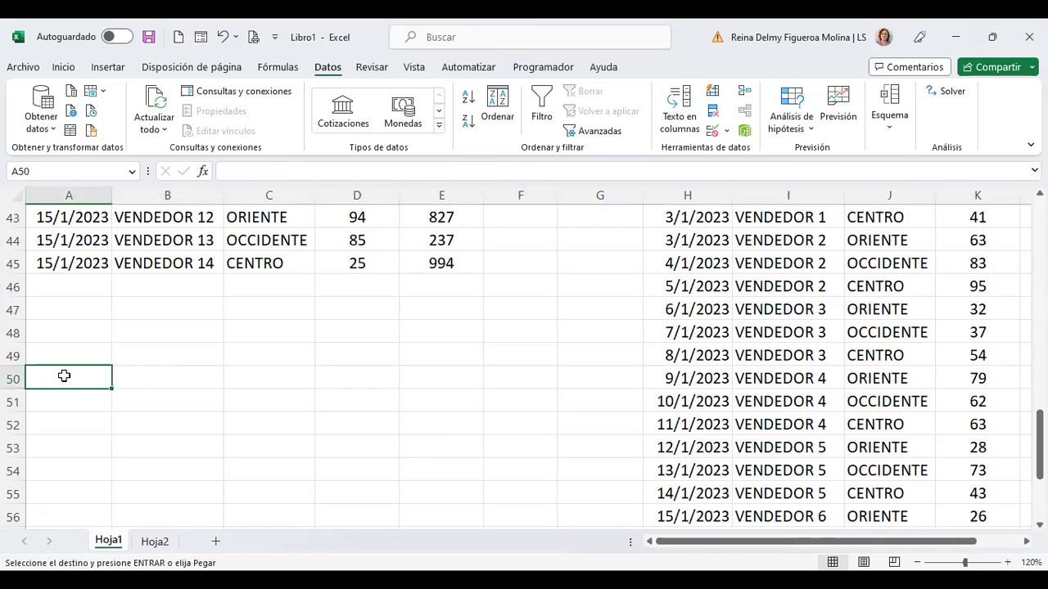
{"action": "key", "text": "ctrl+v"}
Copy the TOTAL header from E6 into cell B50.
{"action": "scroll", "coordinate": [361, 389], "scroll_direction": "up", "scroll_amount": 6}
{"action": "scroll", "coordinate": [361, 389], "scroll_direction": "up", "scroll_amount": 7}
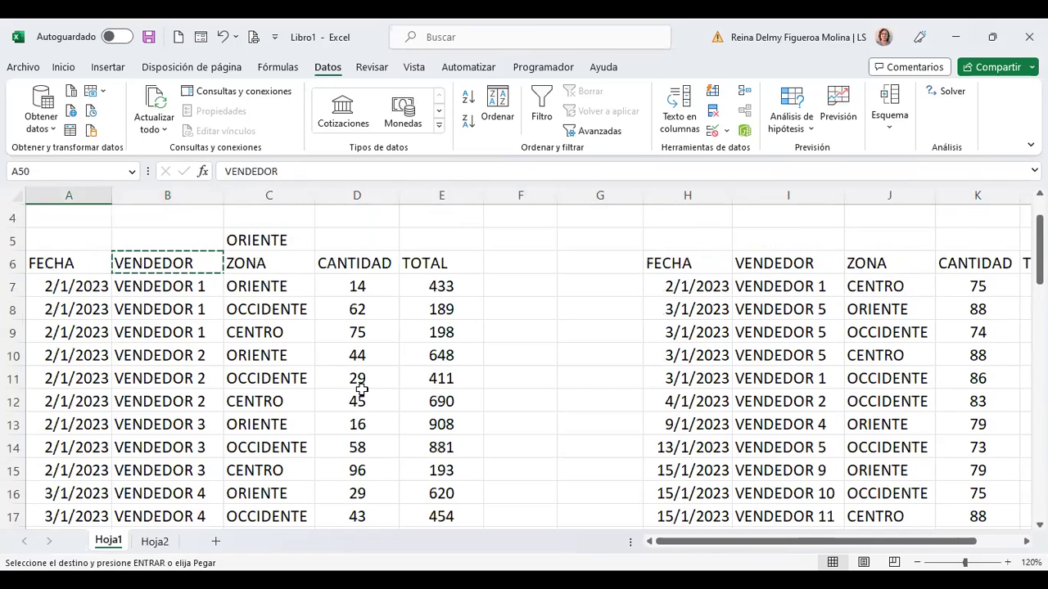
{"action": "scroll", "coordinate": [361, 389], "scroll_direction": "up", "scroll_amount": 1}
{"action": "left_click", "coordinate": [442, 332]}
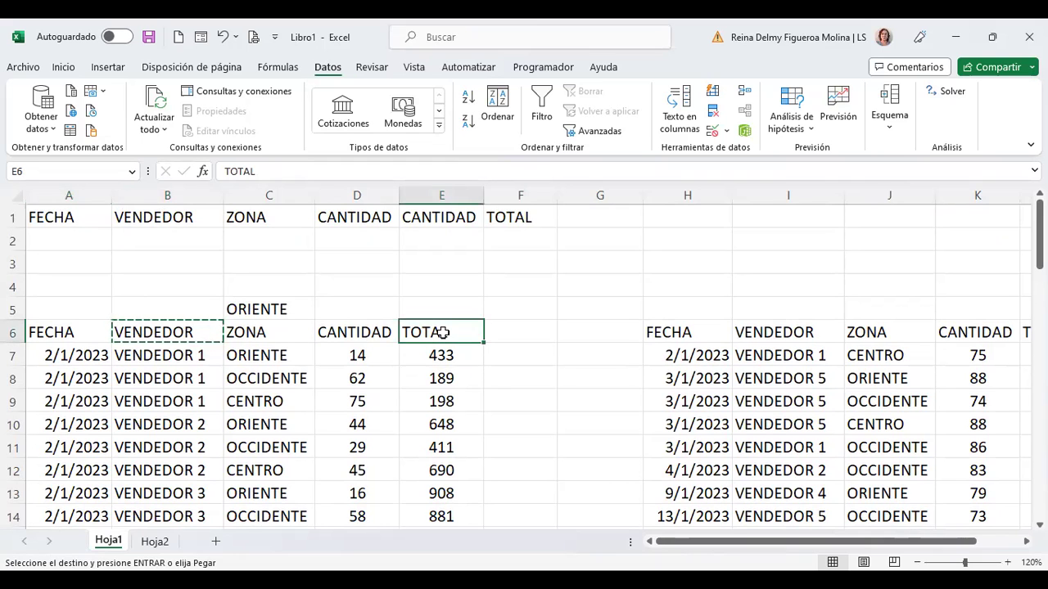
{"action": "key", "text": "ctrl+c"}
{"action": "scroll", "coordinate": [413, 383], "scroll_direction": "down", "scroll_amount": 6}
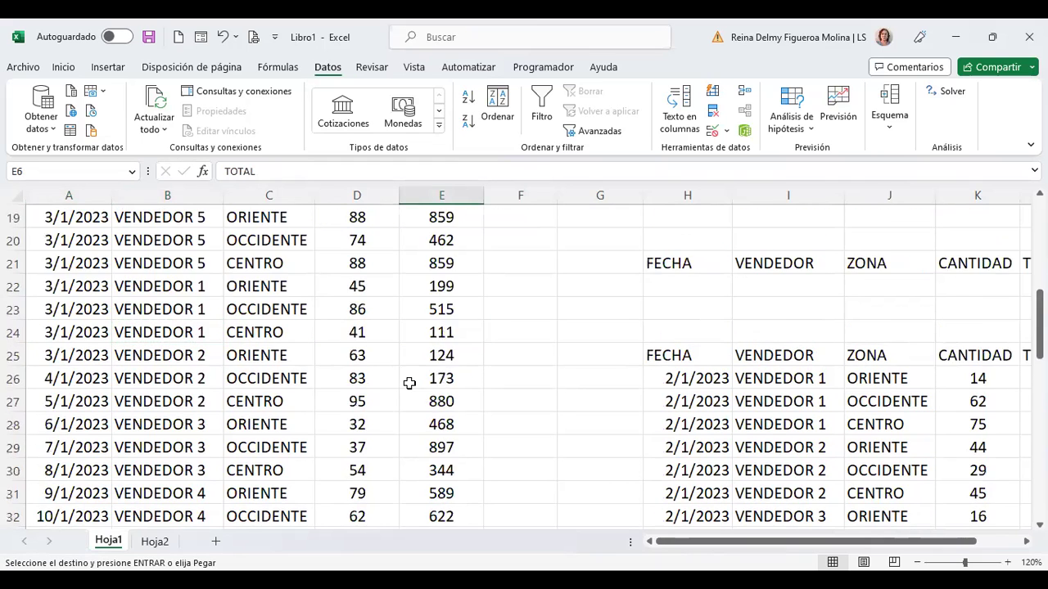
{"action": "scroll", "coordinate": [410, 382], "scroll_direction": "down", "scroll_amount": 10}
{"action": "left_click", "coordinate": [171, 244]}
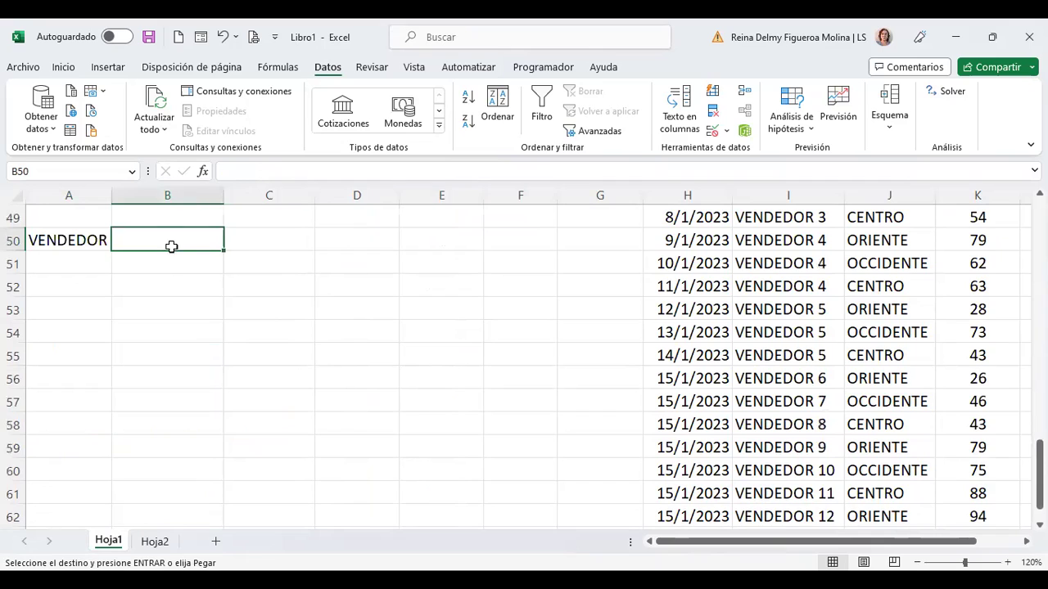
{"action": "key", "text": "ctrl+v"}
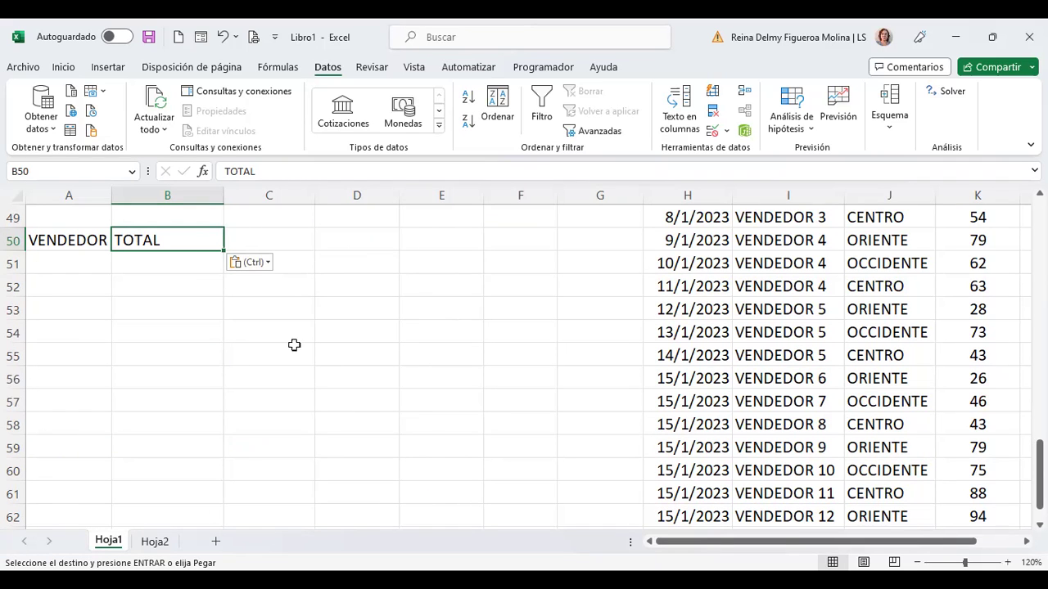
{"action": "scroll", "coordinate": [303, 357], "scroll_direction": "up", "scroll_amount": 6}
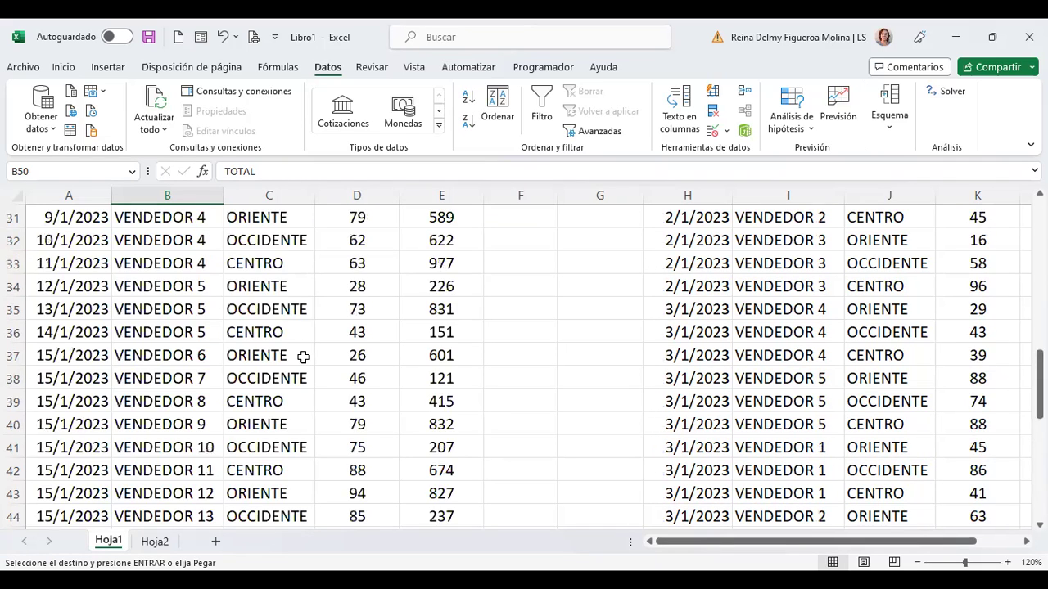
{"action": "scroll", "coordinate": [303, 357], "scroll_direction": "up", "scroll_amount": 7}
{"action": "scroll", "coordinate": [303, 357], "scroll_direction": "up", "scroll_amount": 3}
Enter VENDEDOR 3 in cell B2 using the VENDEDOR AutoComplete suggestion.
{"action": "left_click", "coordinate": [167, 235]}
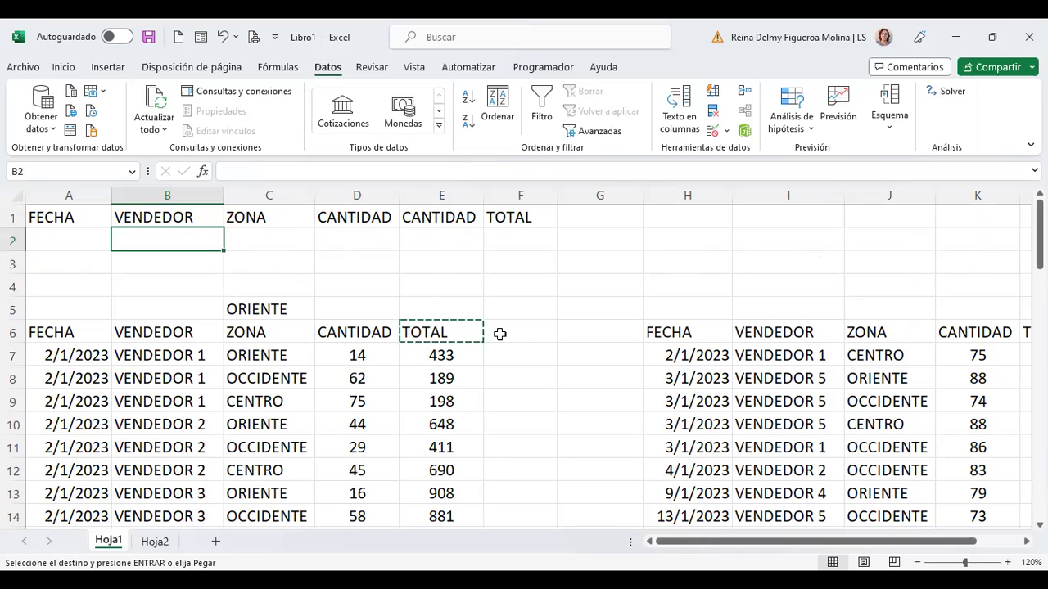
{"action": "type", "text": "VENDEDOR"}
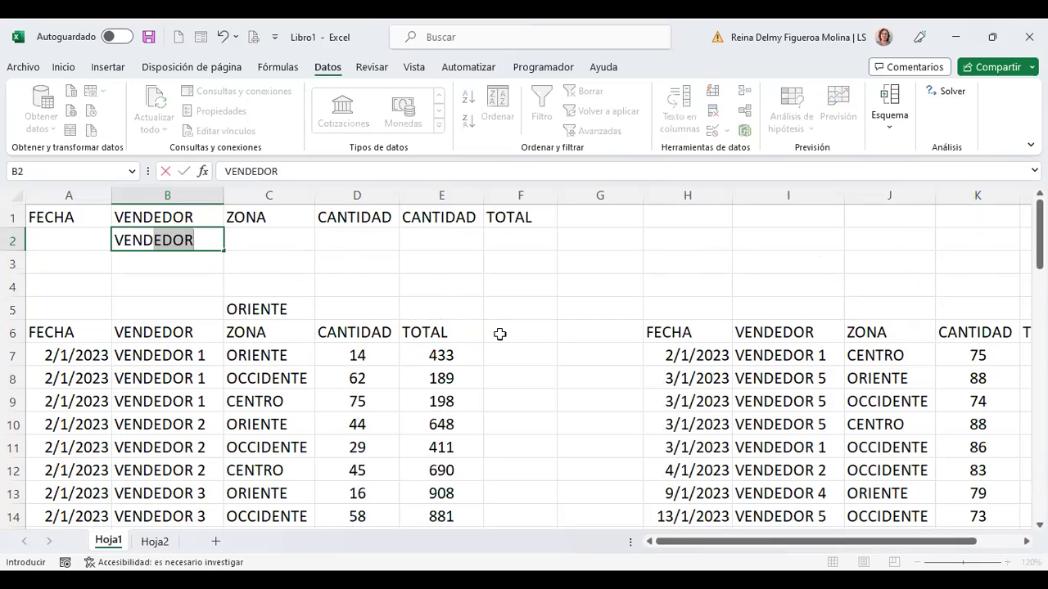
{"action": "left_click", "coordinate": [402, 173]}
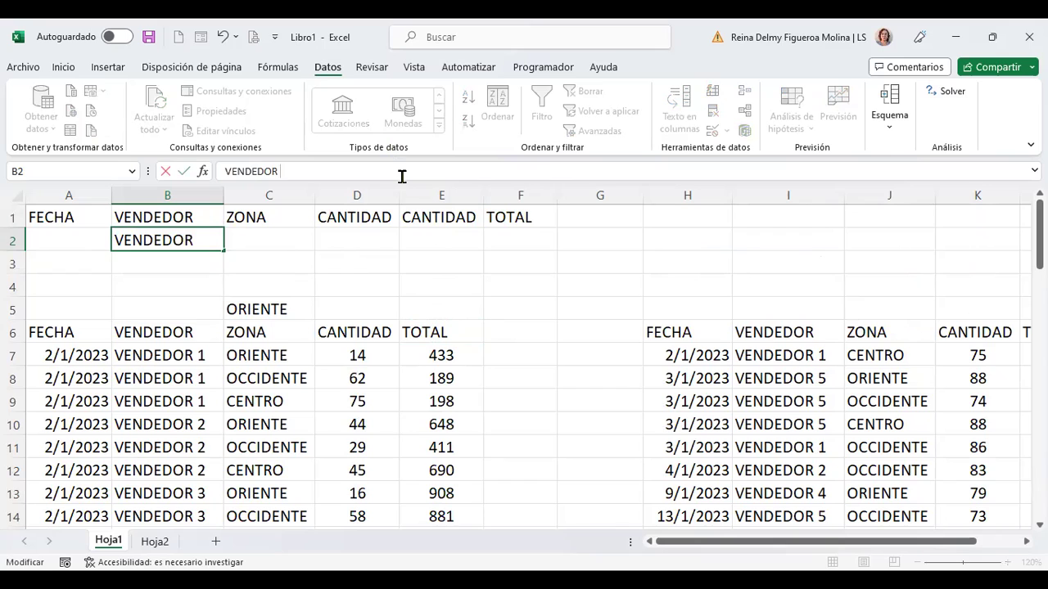
{"action": "type", "text": "3"}
{"action": "key", "text": "Return"}
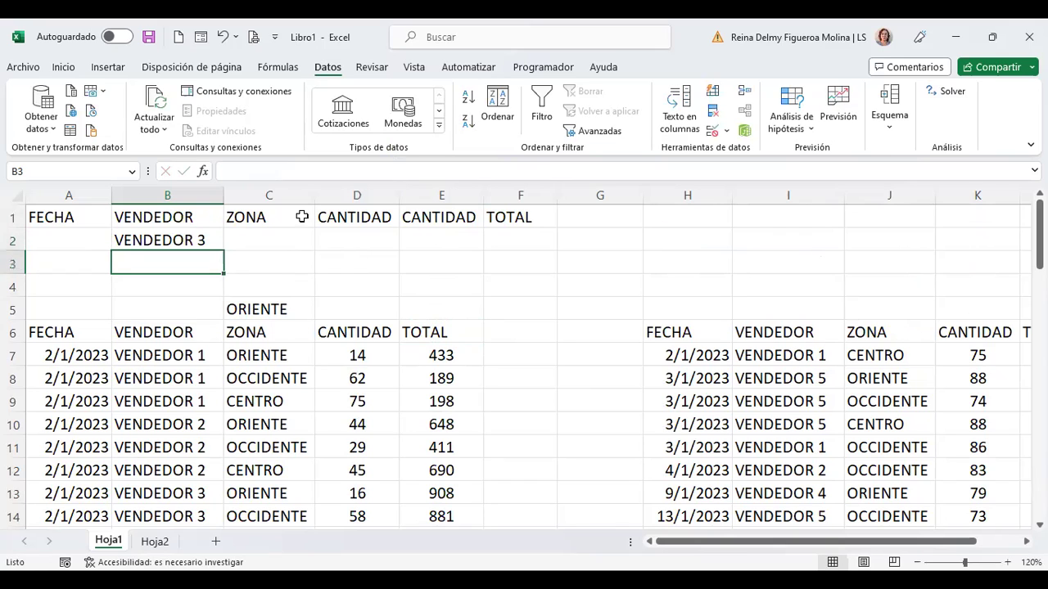
{"action": "left_click", "coordinate": [265, 377]}
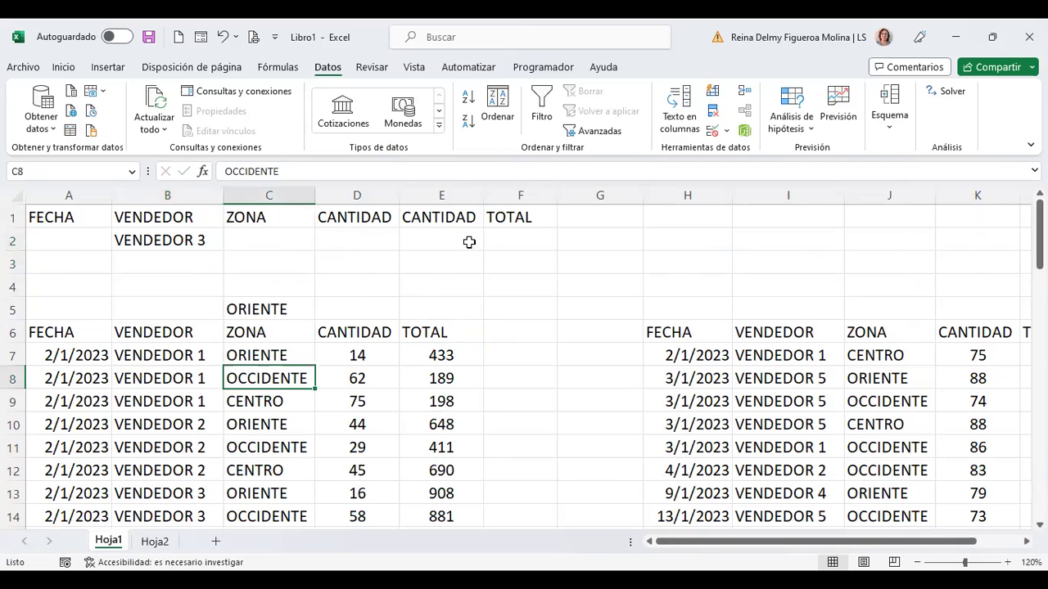
In Advanced Filter, choose copy to another location with criteria range A1:F2.
{"action": "left_click", "coordinate": [596, 132]}
{"action": "left_click", "coordinate": [758, 378]}
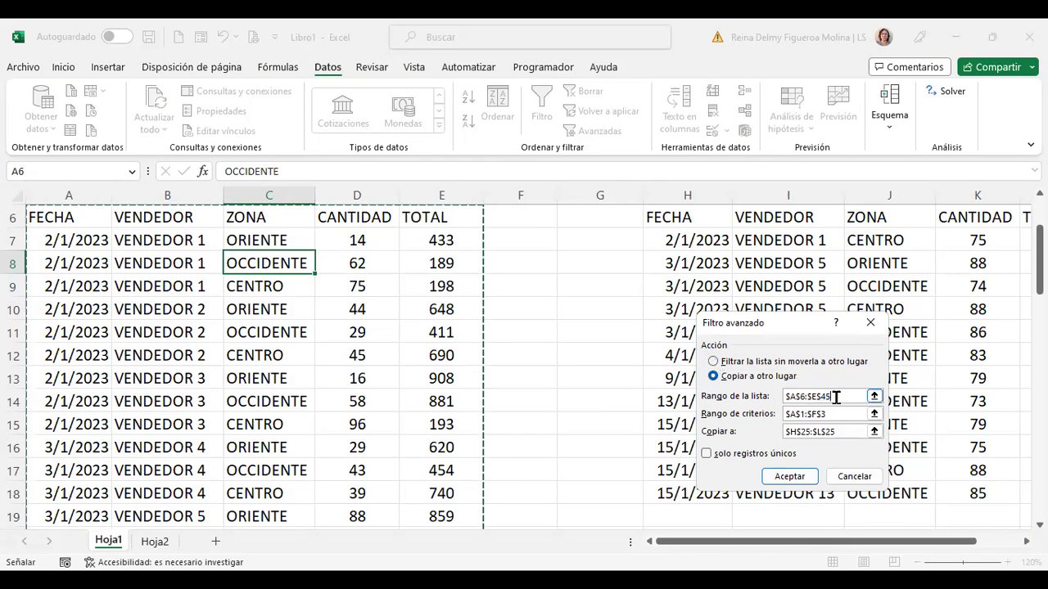
{"action": "scroll", "coordinate": [514, 384], "scroll_direction": "up", "scroll_amount": 2}
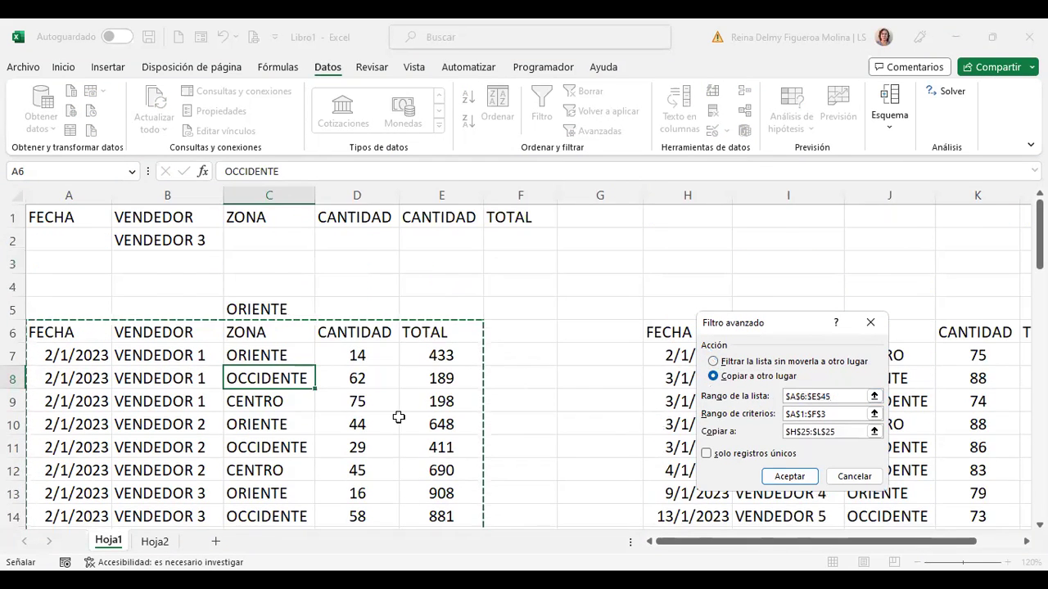
{"action": "scroll", "coordinate": [399, 418], "scroll_direction": "down", "scroll_amount": 5}
{"action": "scroll", "coordinate": [400, 417], "scroll_direction": "down", "scroll_amount": 7}
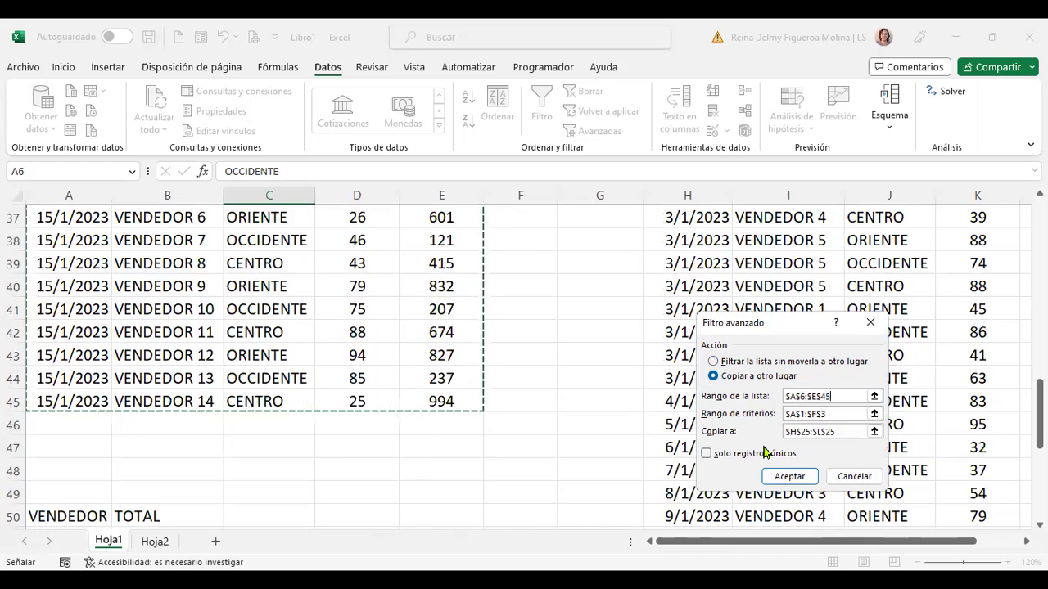
{"action": "scroll", "coordinate": [363, 393], "scroll_direction": "up", "scroll_amount": 5}
{"action": "scroll", "coordinate": [365, 391], "scroll_direction": "up", "scroll_amount": 1}
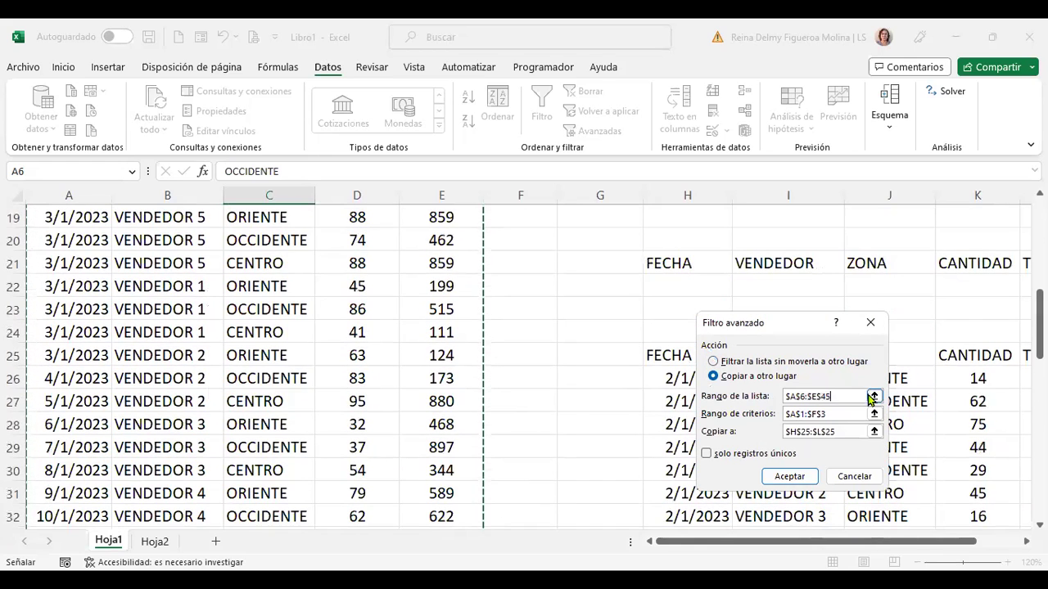
{"action": "left_click", "coordinate": [853, 397]}
{"action": "left_click", "coordinate": [843, 414]}
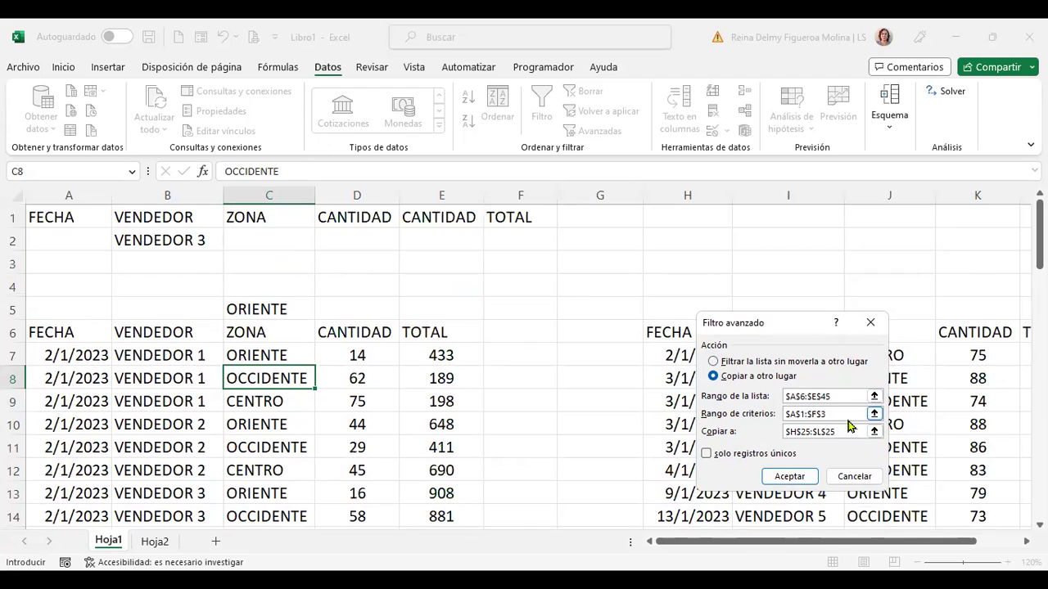
{"action": "left_click_drag", "start_coordinate": [844, 414], "coordinate": [712, 416]}
{"action": "key", "text": "BackSpace"}
{"action": "left_click_drag", "start_coordinate": [472, 245], "coordinate": [473, 238]}
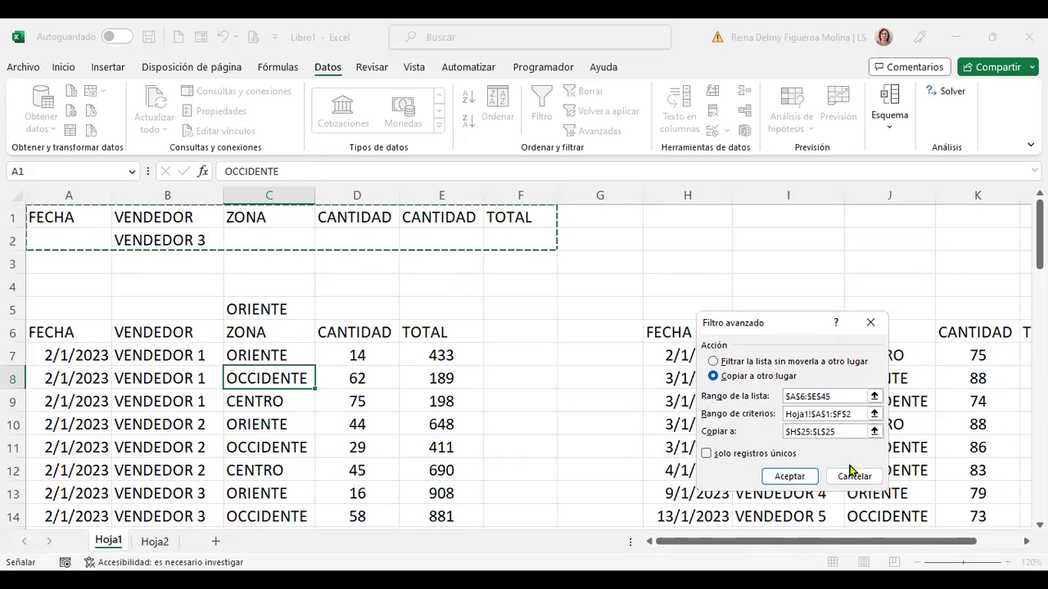
Set the output destination to A50:B50 and run the filter on list A6:E45.
{"action": "left_click_drag", "start_coordinate": [841, 436], "coordinate": [783, 443]}
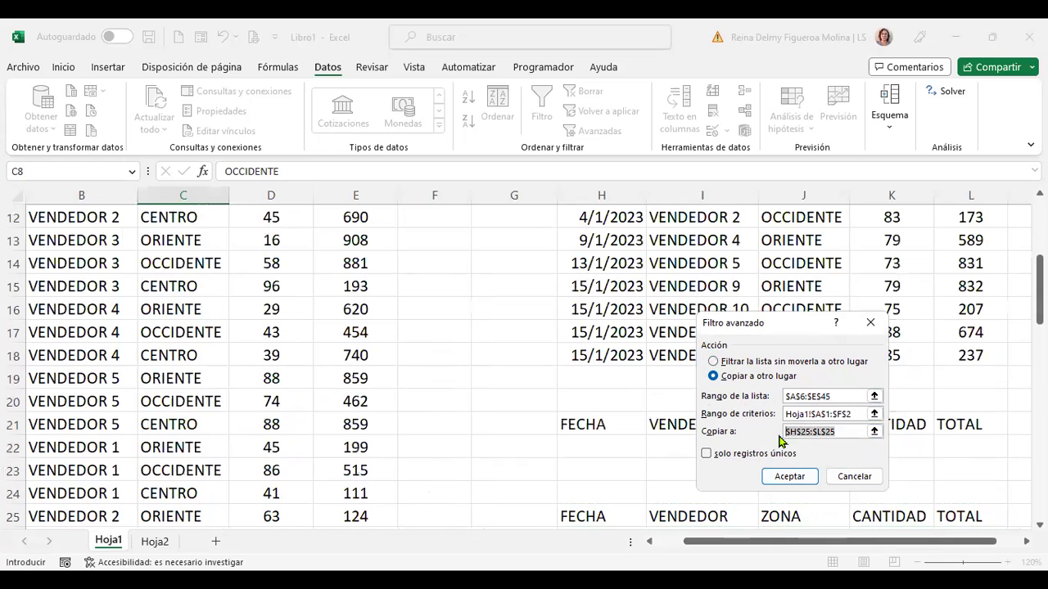
{"action": "key", "text": "BackSpace"}
{"action": "scroll", "coordinate": [164, 479], "scroll_direction": "down", "scroll_amount": 4}
{"action": "scroll", "coordinate": [163, 479], "scroll_direction": "down", "scroll_amount": 5}
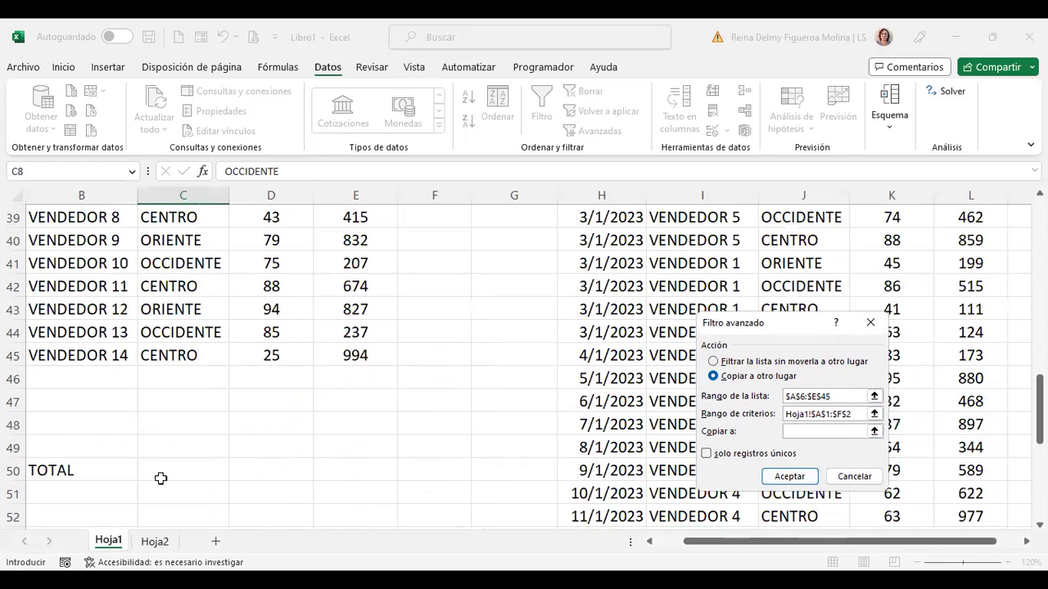
{"action": "scroll", "coordinate": [156, 477], "scroll_direction": "down", "scroll_amount": 1}
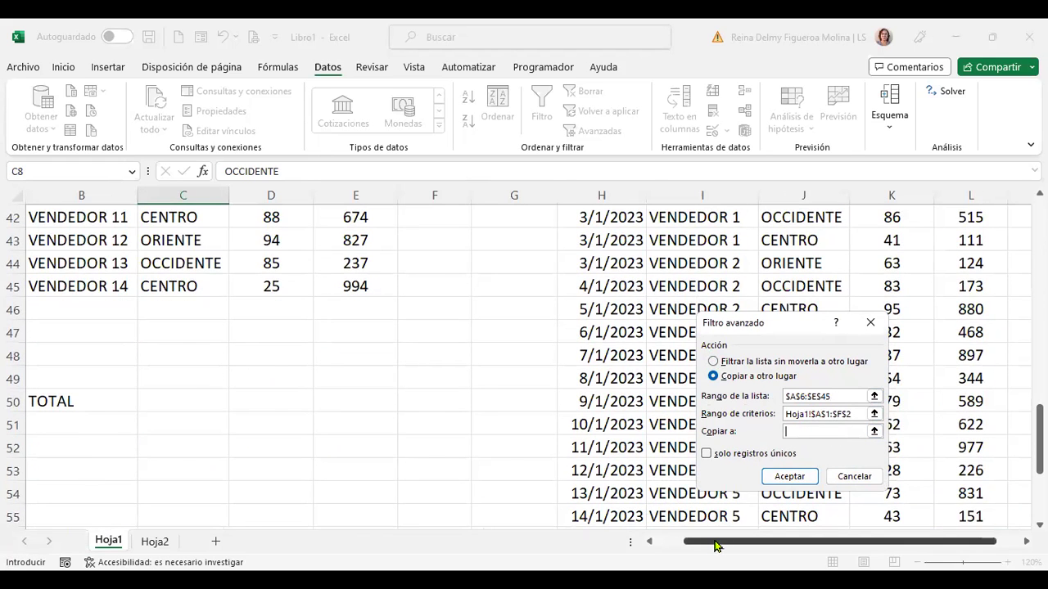
{"action": "left_click_drag", "start_coordinate": [715, 546], "coordinate": [662, 545]}
{"action": "left_click", "coordinate": [85, 402]}
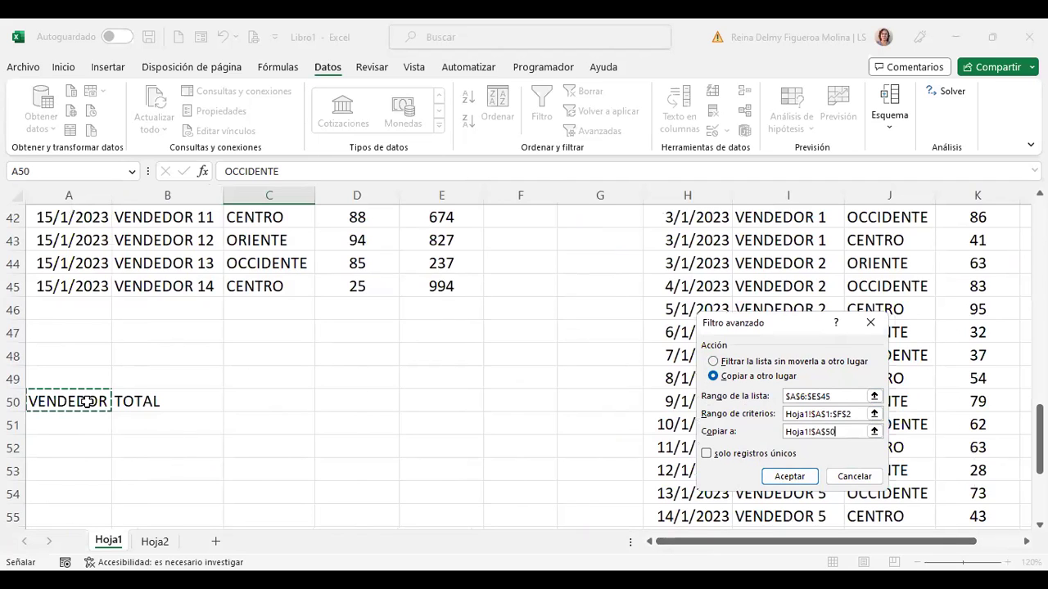
{"action": "left_click_drag", "start_coordinate": [118, 406], "coordinate": [211, 414]}
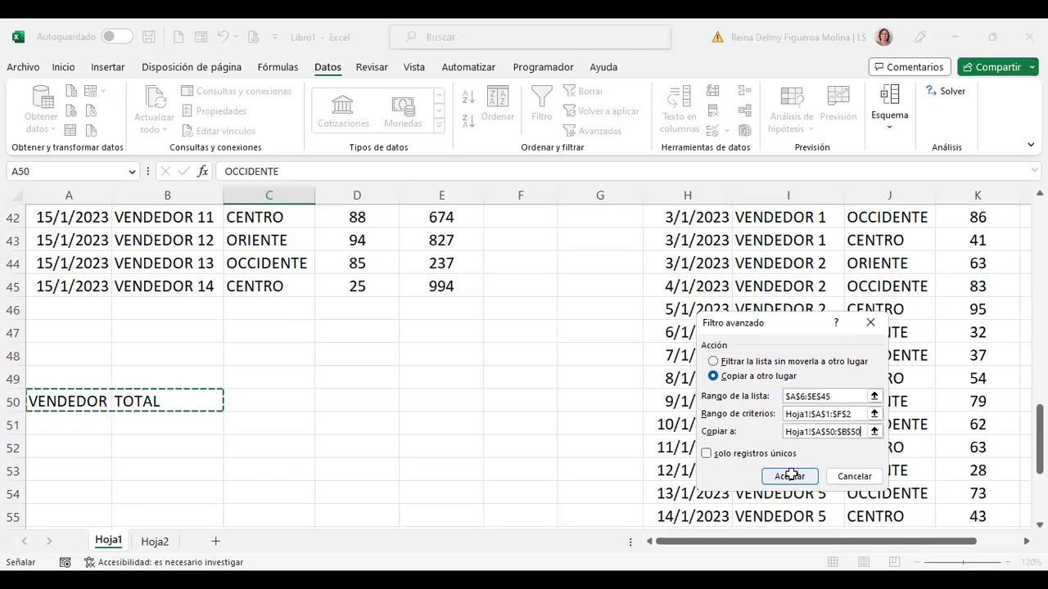
{"action": "key", "text": "Return"}
{"action": "scroll", "coordinate": [540, 454], "scroll_direction": "down", "scroll_amount": 2}
Autofit column A to show the full vendor names.
{"action": "scroll", "coordinate": [541, 454], "scroll_direction": "down", "scroll_amount": 8}
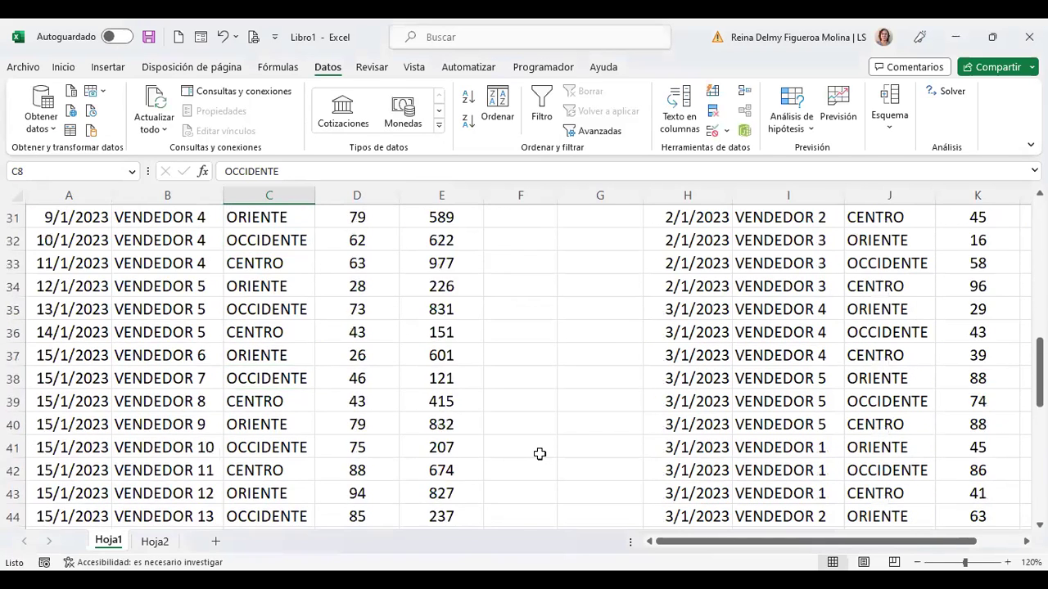
{"action": "scroll", "coordinate": [540, 454], "scroll_direction": "down", "scroll_amount": 5}
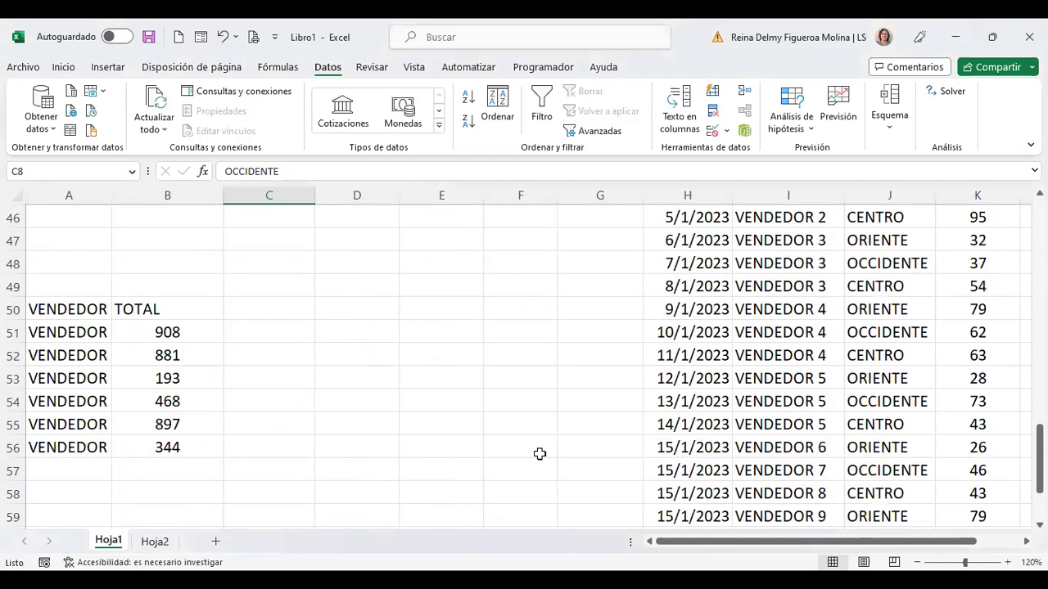
{"action": "double_click", "coordinate": [112, 194]}
Select the extracted names and totals in A51:B56 to check their status-bar sum.
{"action": "left_click_drag", "start_coordinate": [98, 331], "coordinate": [92, 442]}
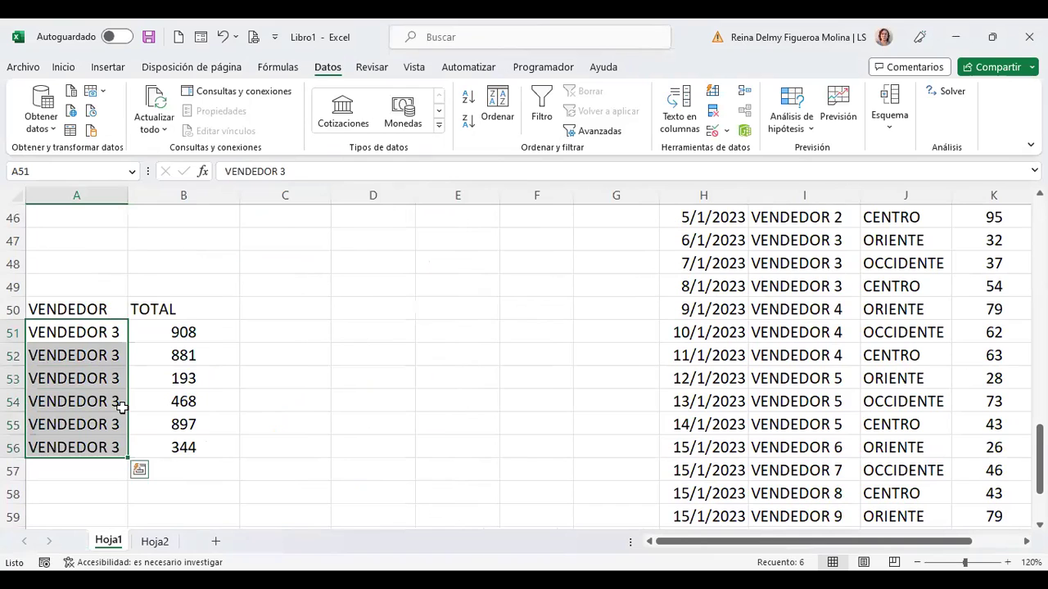
{"action": "left_click_drag", "start_coordinate": [191, 331], "coordinate": [191, 444]}
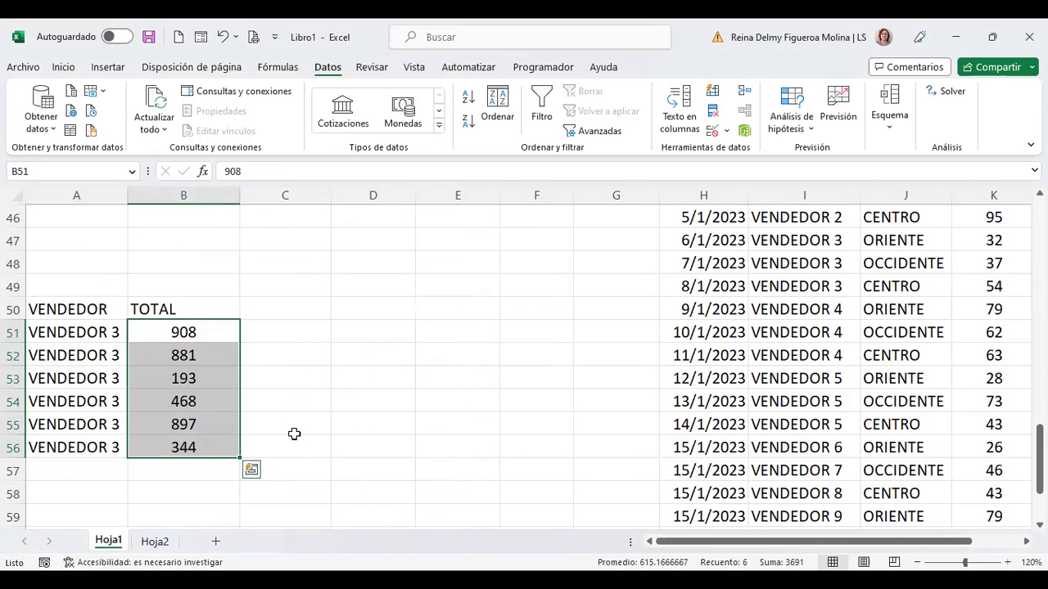
{"action": "scroll", "coordinate": [294, 434], "scroll_direction": "up", "scroll_amount": 2}
{"action": "scroll", "coordinate": [294, 434], "scroll_direction": "up", "scroll_amount": 2}
{"action": "scroll", "coordinate": [294, 434], "scroll_direction": "up", "scroll_amount": 7}
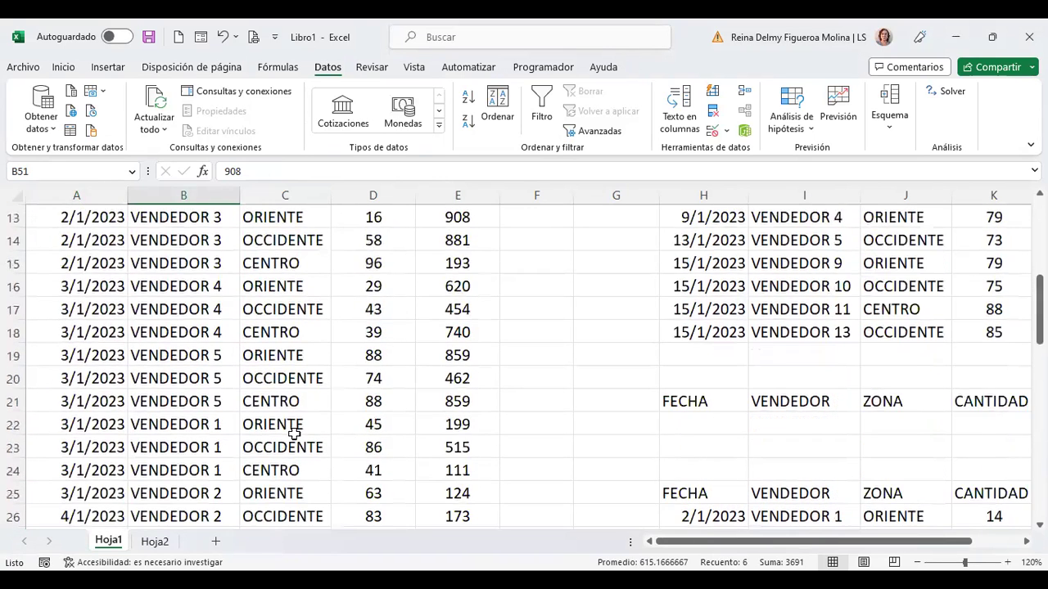
{"action": "scroll", "coordinate": [294, 434], "scroll_direction": "up", "scroll_amount": 4}
{"action": "left_click", "coordinate": [294, 432]}
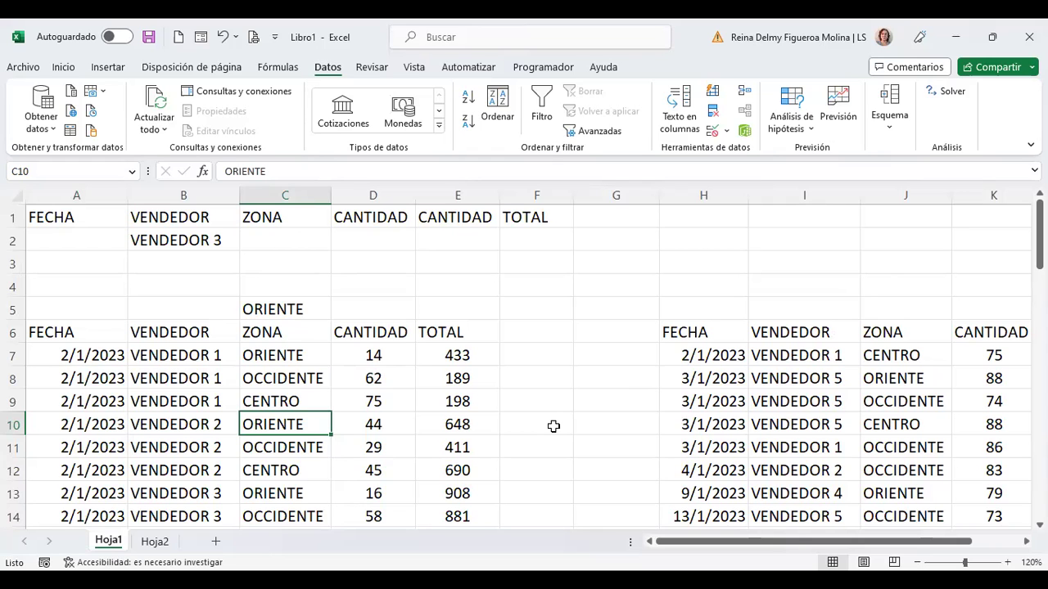
{"action": "scroll", "coordinate": [554, 425], "scroll_direction": "down", "scroll_amount": 6}
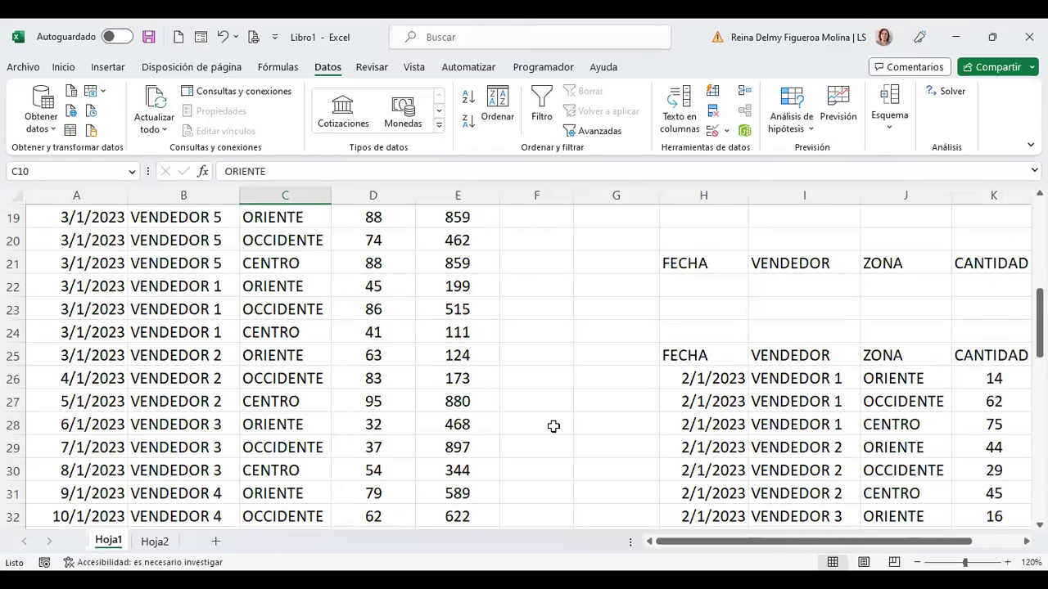
{"action": "scroll", "coordinate": [553, 426], "scroll_direction": "up", "scroll_amount": 6}
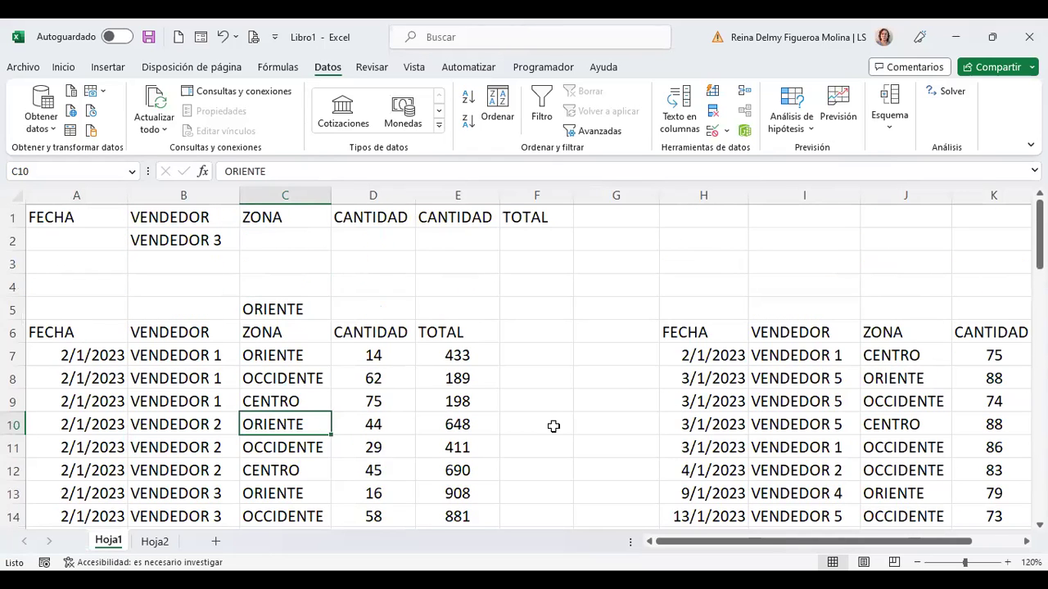
Enter >900 in cell F2 under the TOTAL criteria header.
{"action": "left_click", "coordinate": [536, 239]}
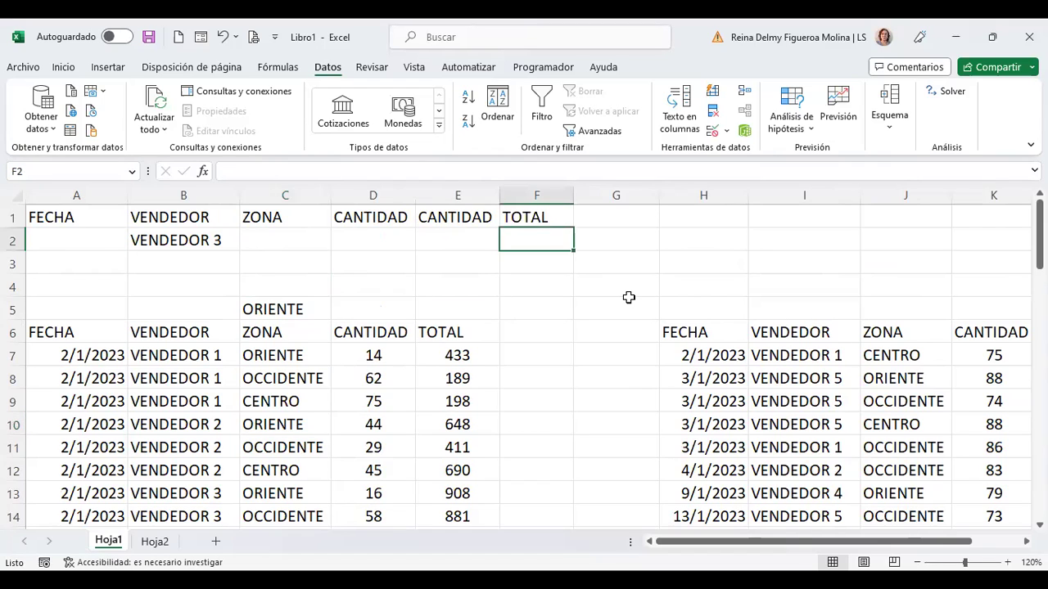
{"action": "type", "text": "O"}
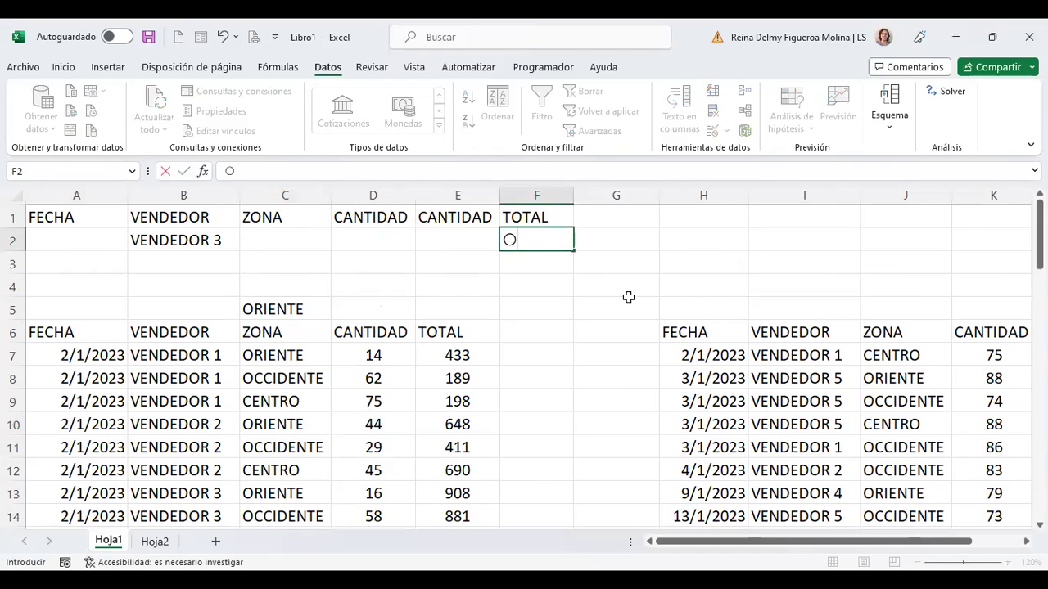
{"action": "key", "text": "BackSpace"}
{"action": "type", "text": ">900"}
{"action": "key", "text": "Return"}
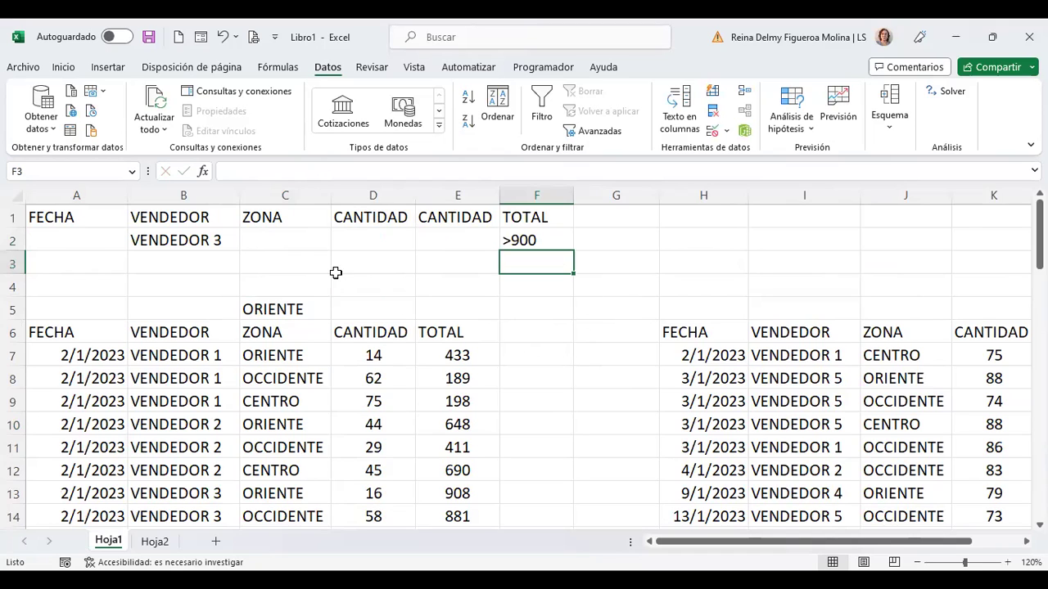
{"action": "left_click", "coordinate": [188, 376]}
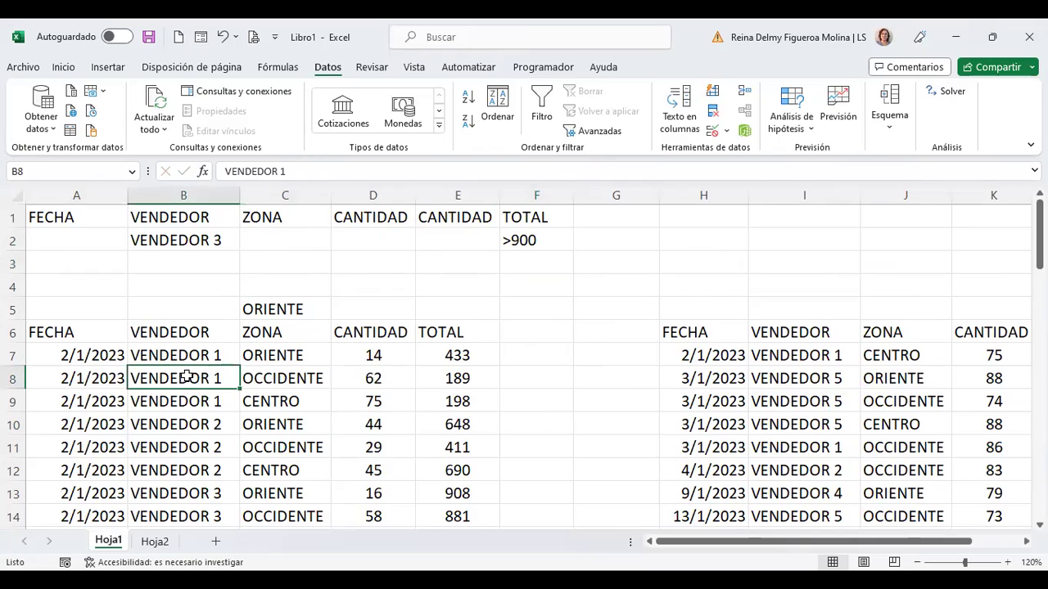
{"action": "left_click", "coordinate": [610, 133]}
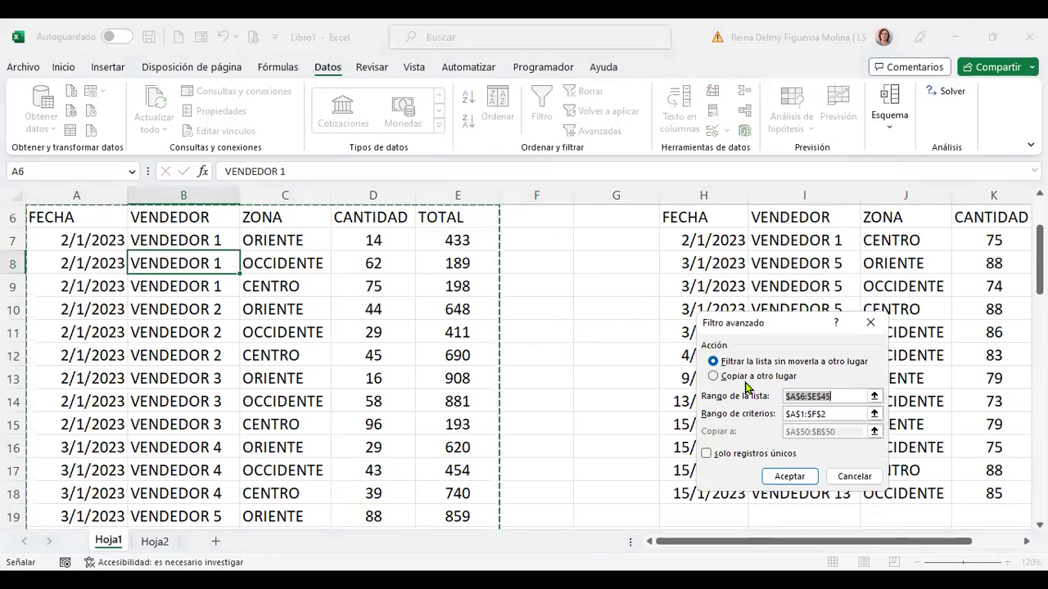
{"action": "left_click", "coordinate": [745, 378]}
{"action": "left_click", "coordinate": [843, 397]}
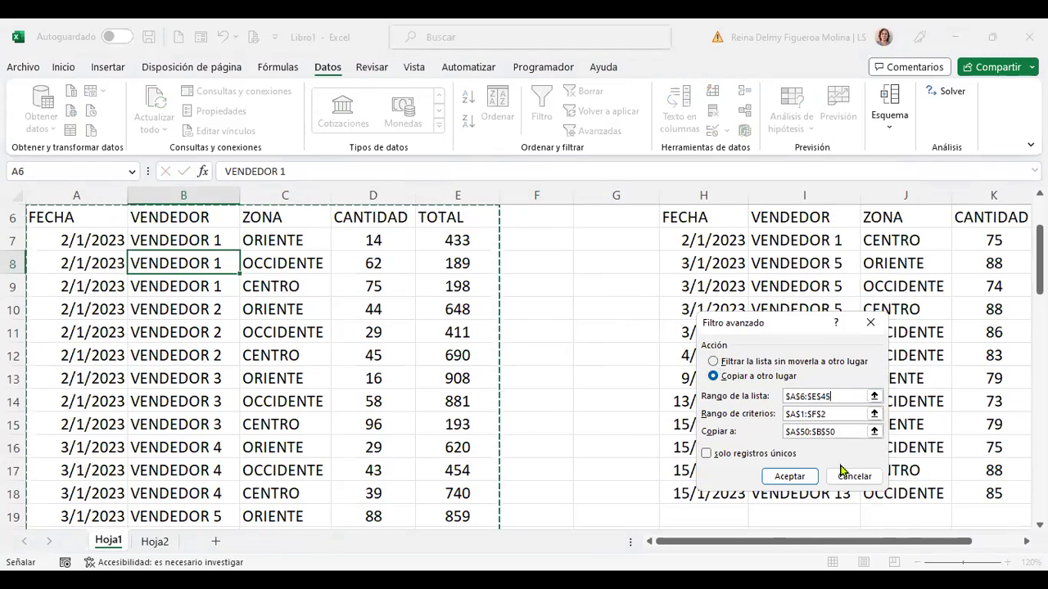
{"action": "left_click", "coordinate": [843, 414]}
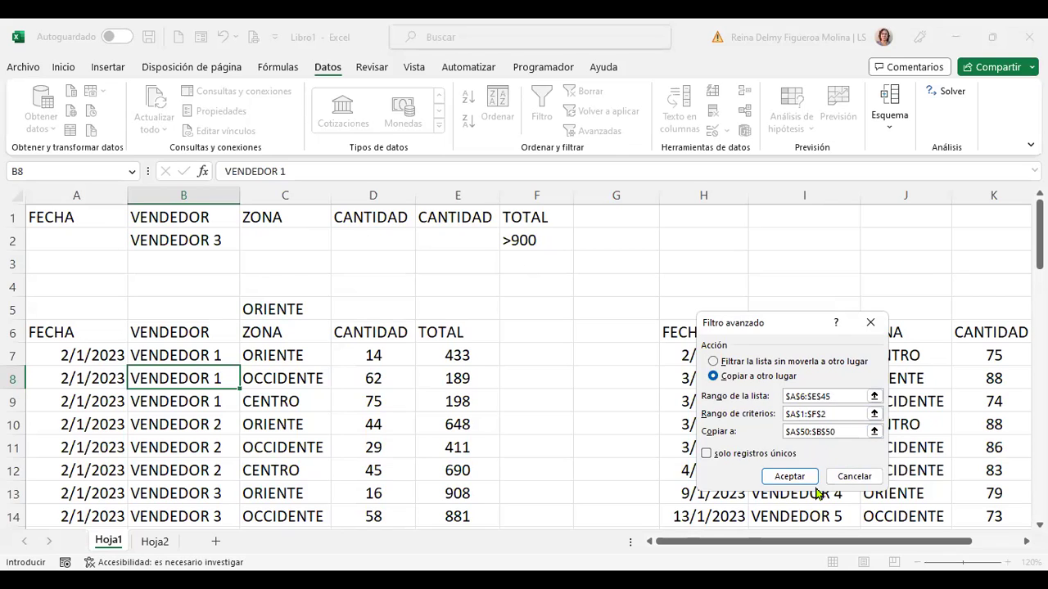
{"action": "left_click", "coordinate": [843, 432]}
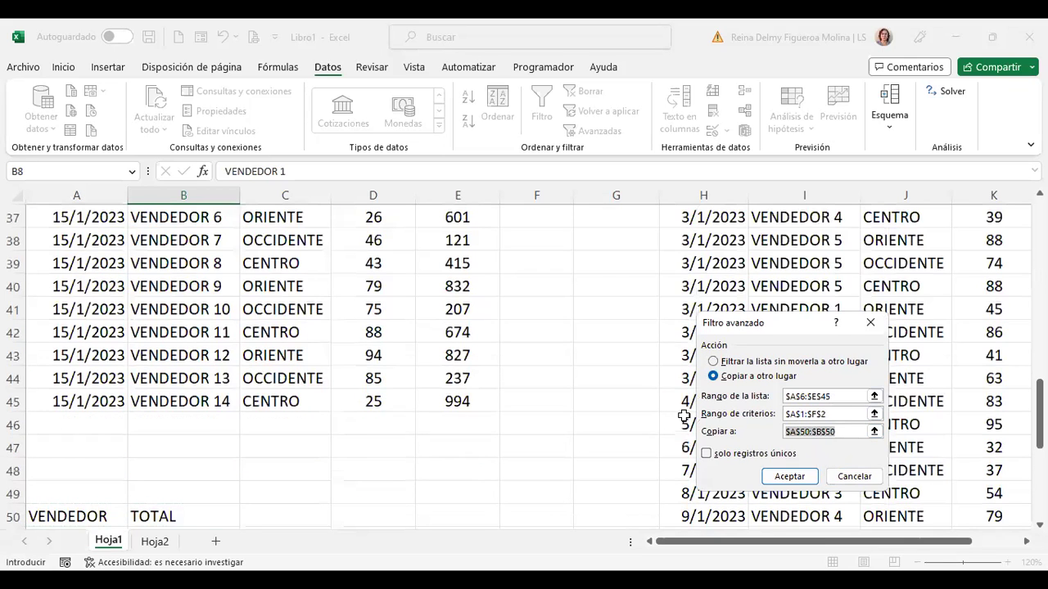
{"action": "key", "text": "BackSpace"}
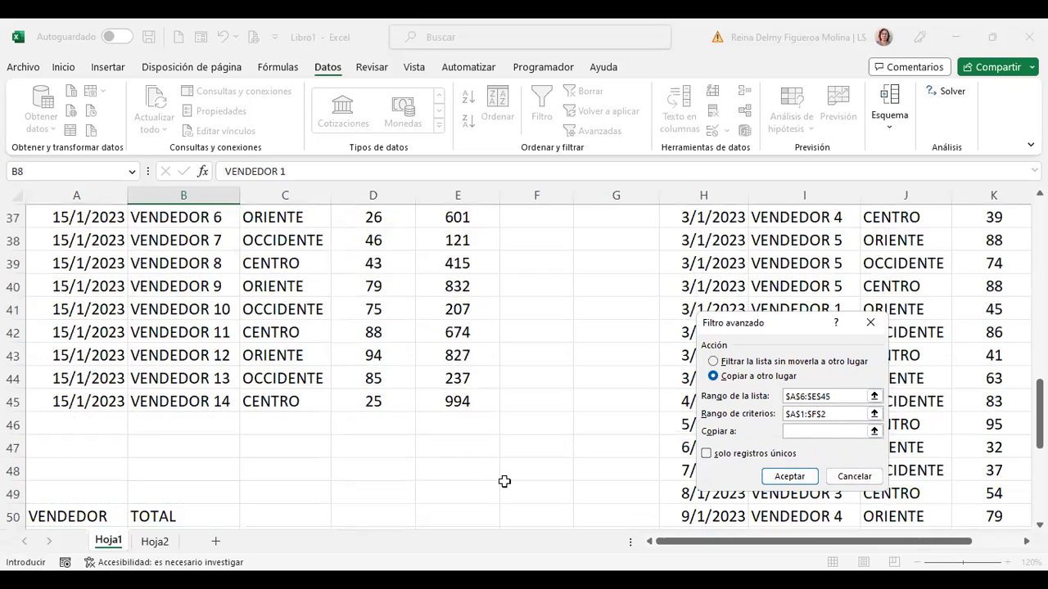
{"action": "key", "text": "Return"}
{"action": "scroll", "coordinate": [341, 430], "scroll_direction": "down", "scroll_amount": 3}
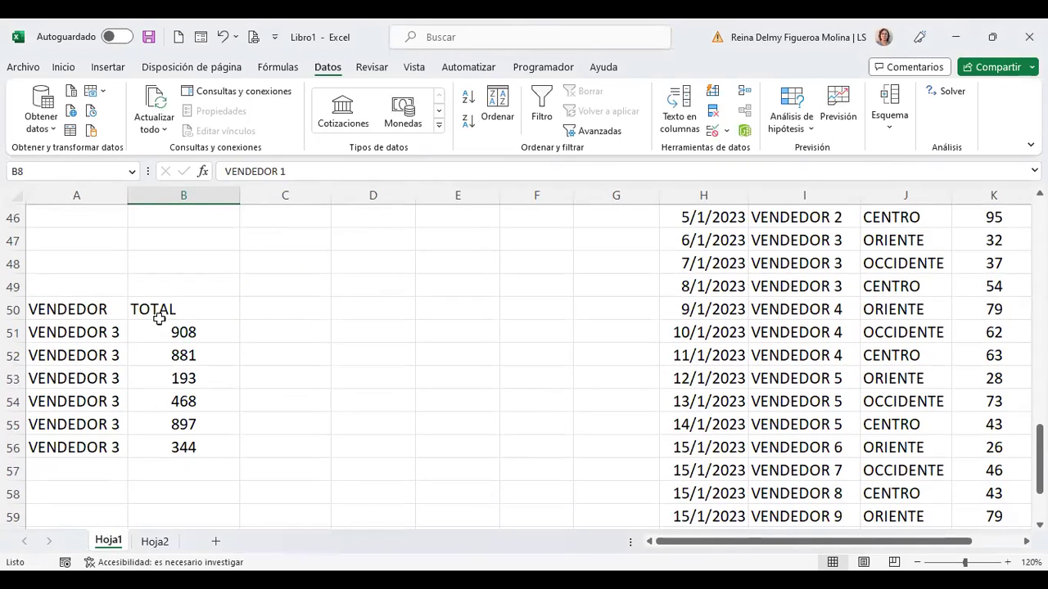
Copy the VENDEDOR and TOTAL headers from A50:B50 into A60:B60.
{"action": "left_click_drag", "start_coordinate": [98, 307], "coordinate": [133, 307]}
{"action": "key", "text": "ctrl+c"}
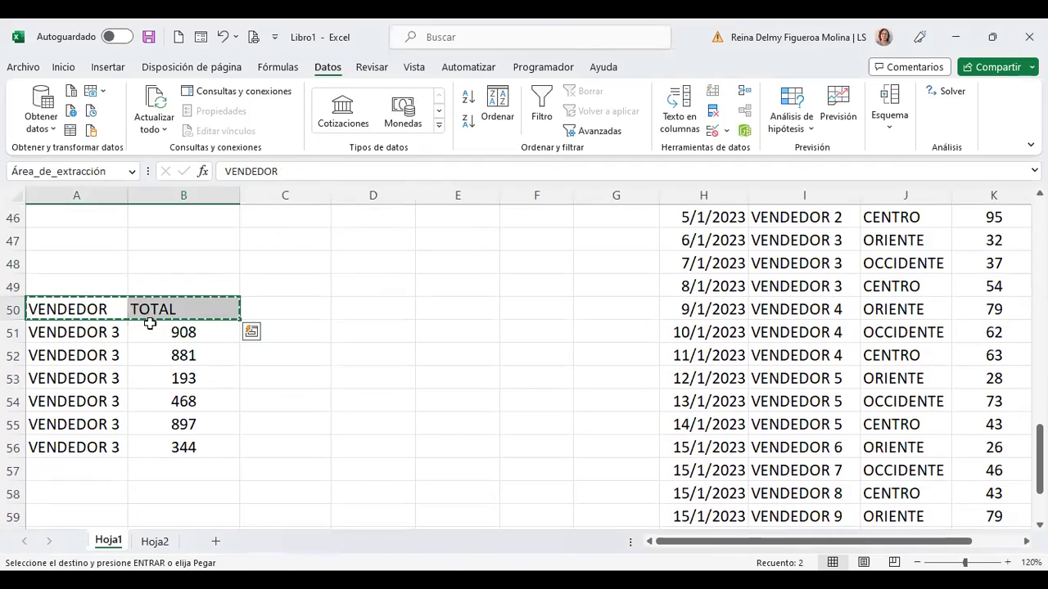
{"action": "scroll", "coordinate": [150, 324], "scroll_direction": "down", "scroll_amount": 2}
{"action": "left_click", "coordinate": [87, 402]}
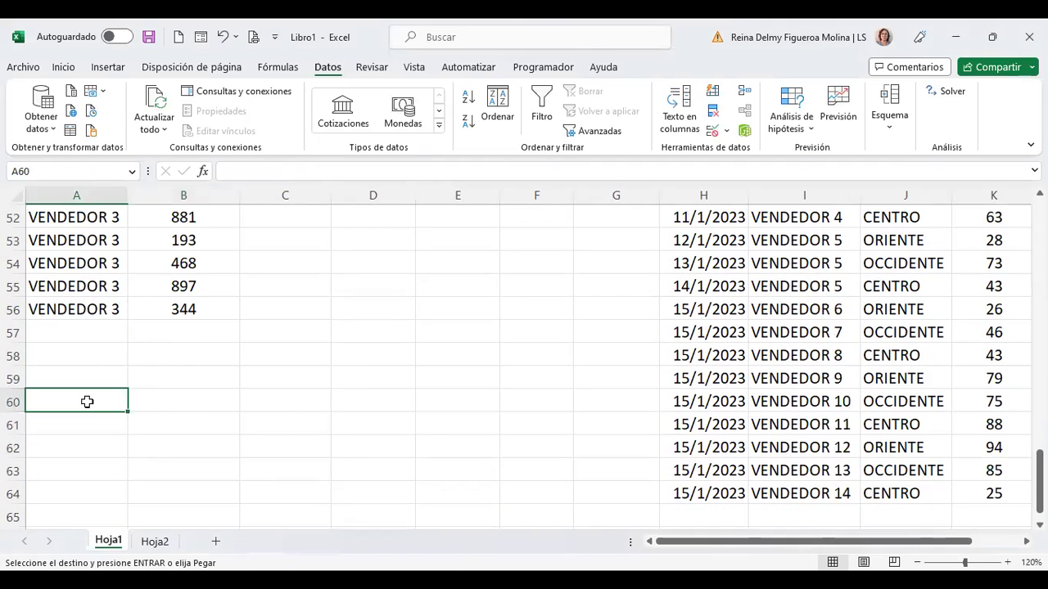
{"action": "key", "text": "ctrl+v"}
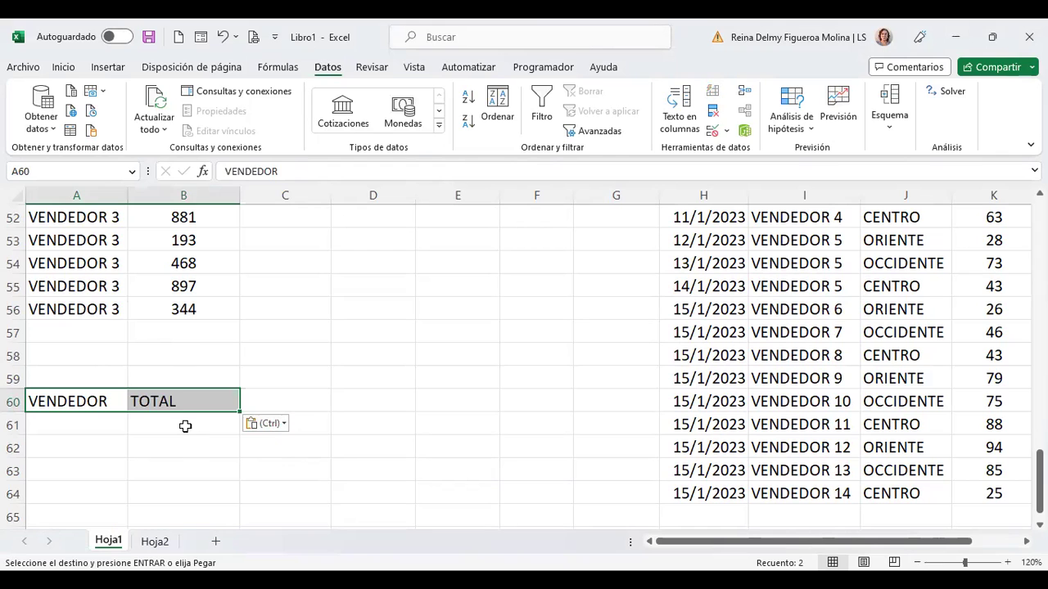
{"action": "scroll", "coordinate": [187, 374], "scroll_direction": "up", "scroll_amount": 1}
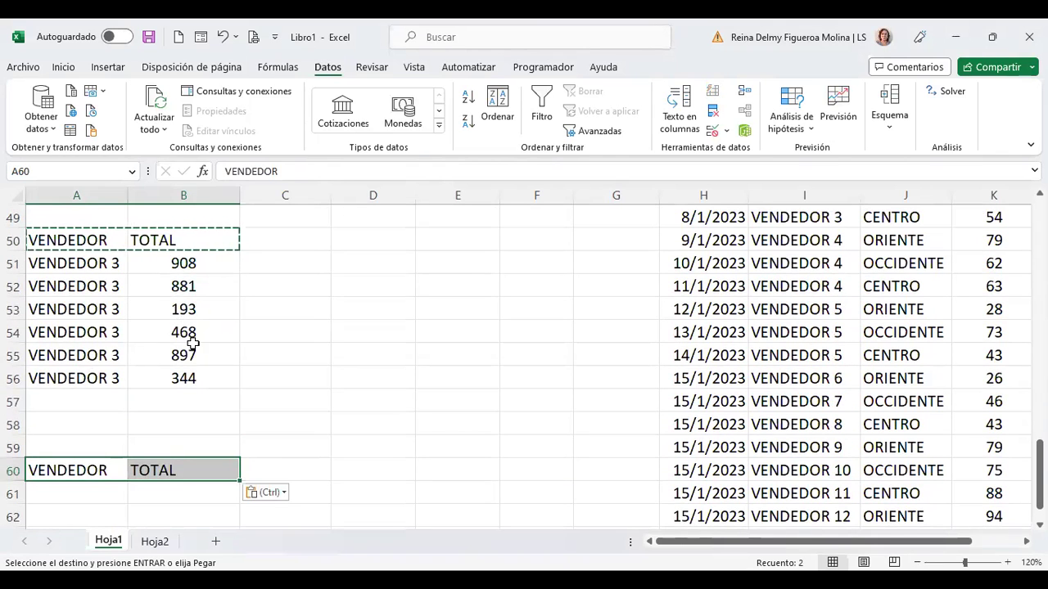
{"action": "scroll", "coordinate": [192, 344], "scroll_direction": "up", "scroll_amount": 13}
{"action": "scroll", "coordinate": [193, 344], "scroll_direction": "up", "scroll_amount": 3}
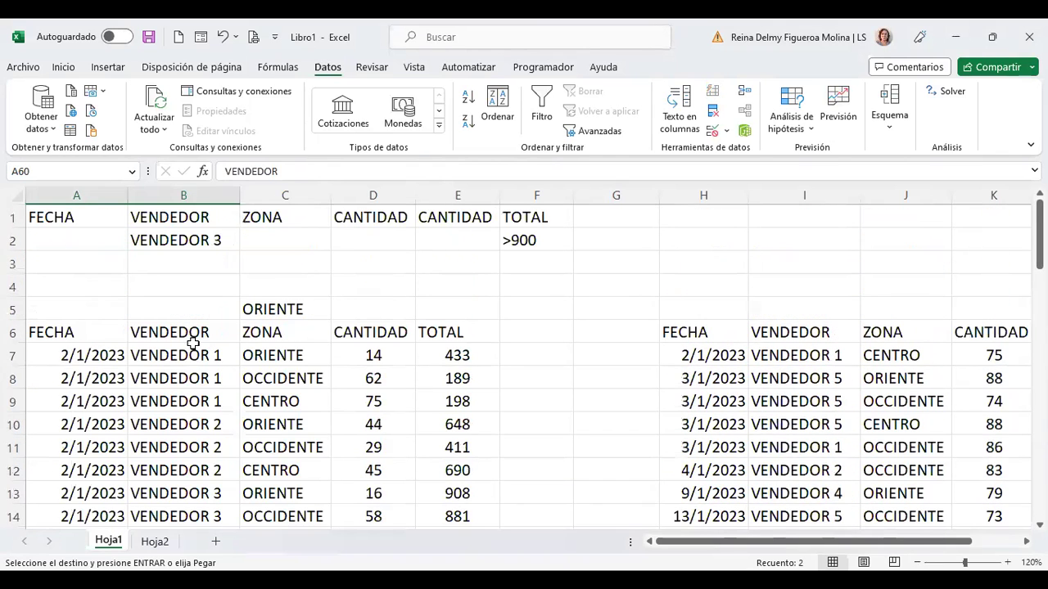
{"action": "left_click", "coordinate": [331, 352]}
Run the advanced filter copying matches to the A60:B60 output headers.
{"action": "left_click", "coordinate": [602, 131]}
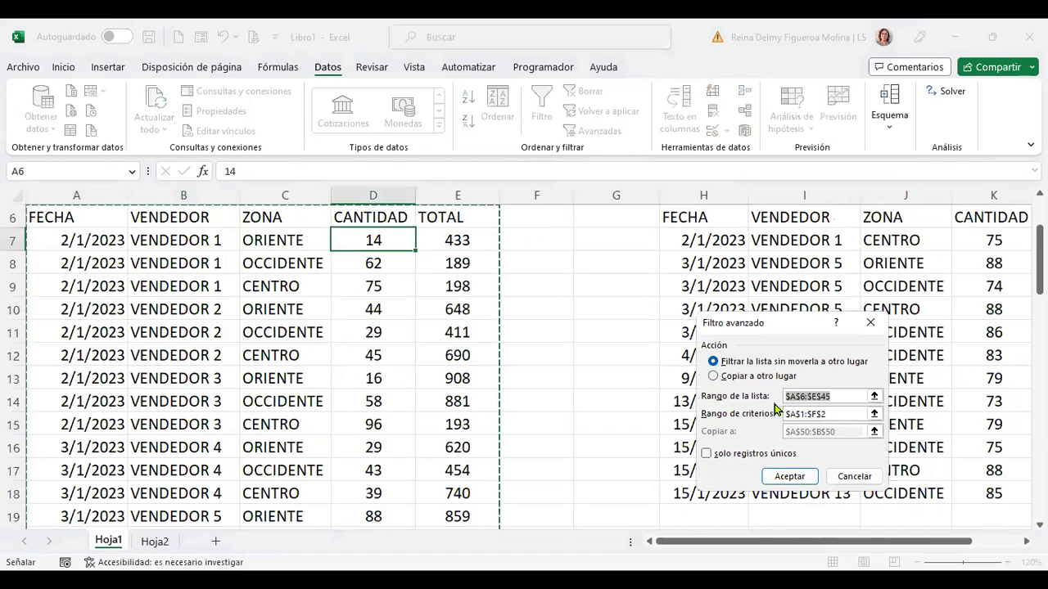
{"action": "left_click", "coordinate": [747, 377]}
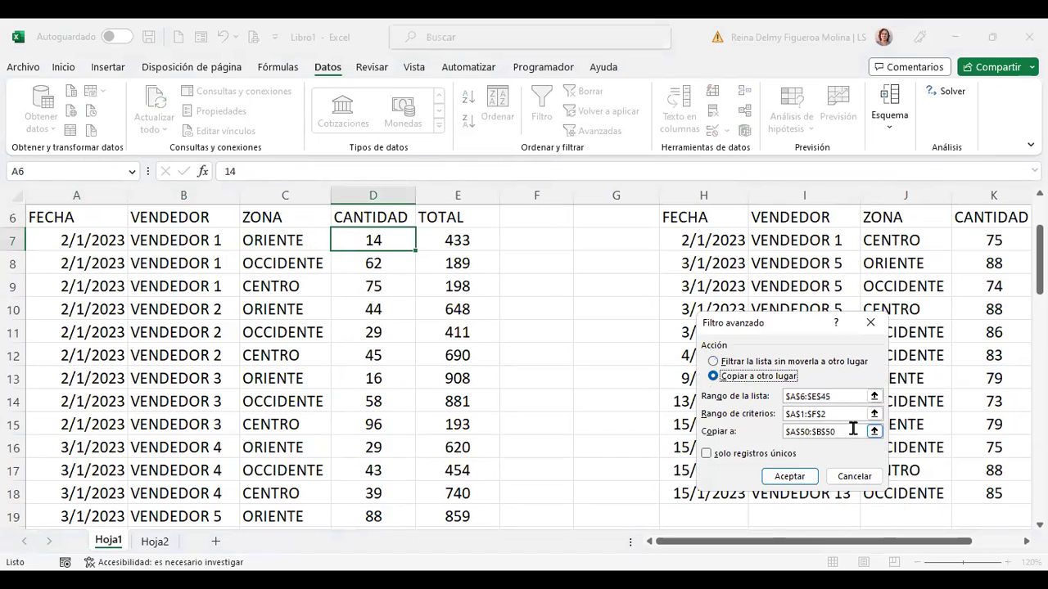
{"action": "left_click_drag", "start_coordinate": [853, 429], "coordinate": [700, 431]}
{"action": "key", "text": "Delete"}
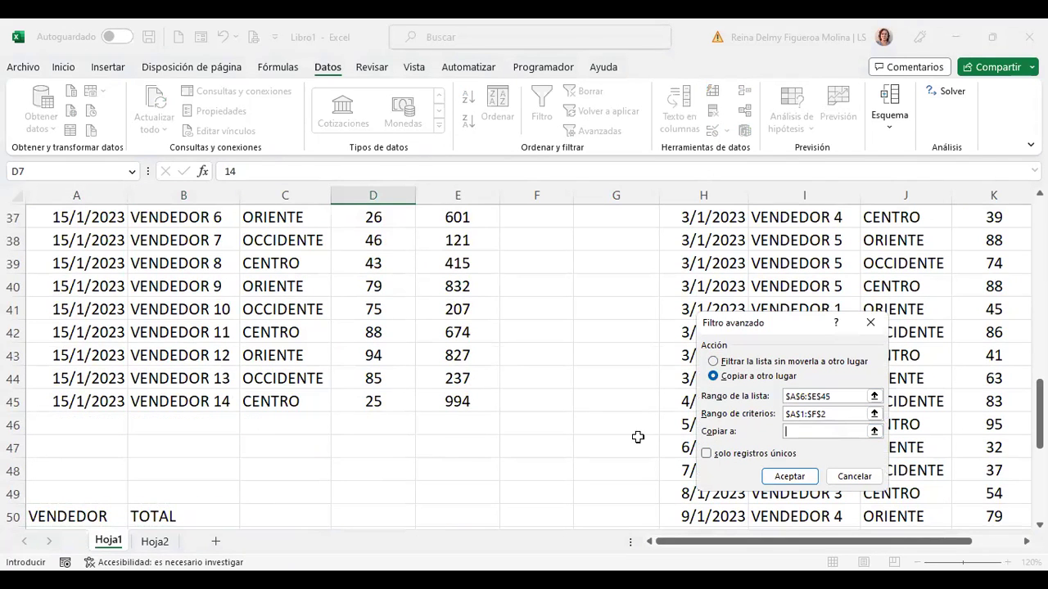
{"action": "scroll", "coordinate": [306, 460], "scroll_direction": "down", "scroll_amount": 3}
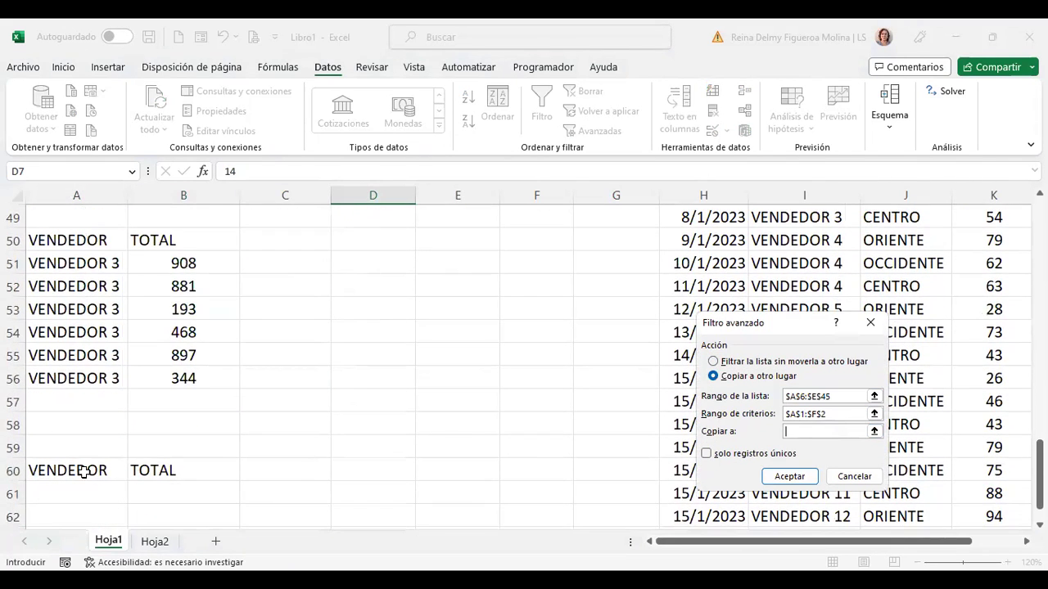
{"action": "left_click_drag", "start_coordinate": [92, 471], "coordinate": [139, 471]}
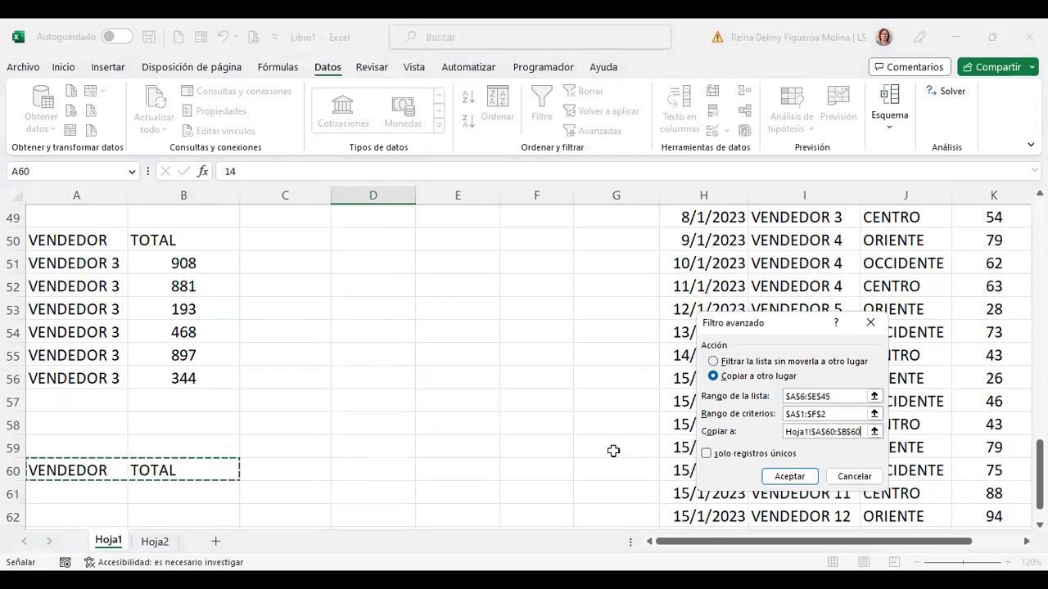
{"action": "left_click", "coordinate": [788, 475]}
Check the single extracted match: VENDEDOR 3 with a total of 908.
{"action": "scroll", "coordinate": [379, 442], "scroll_direction": "down", "scroll_amount": 7}
{"action": "scroll", "coordinate": [381, 440], "scroll_direction": "down", "scroll_amount": 12}
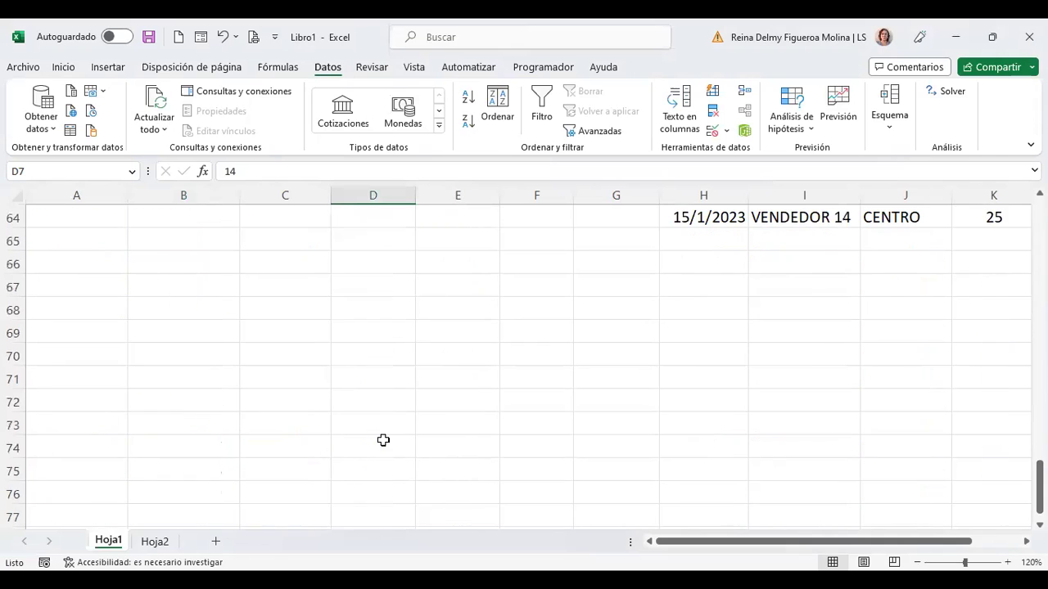
{"action": "scroll", "coordinate": [383, 441], "scroll_direction": "up", "scroll_amount": 2}
{"action": "left_click", "coordinate": [211, 287]}
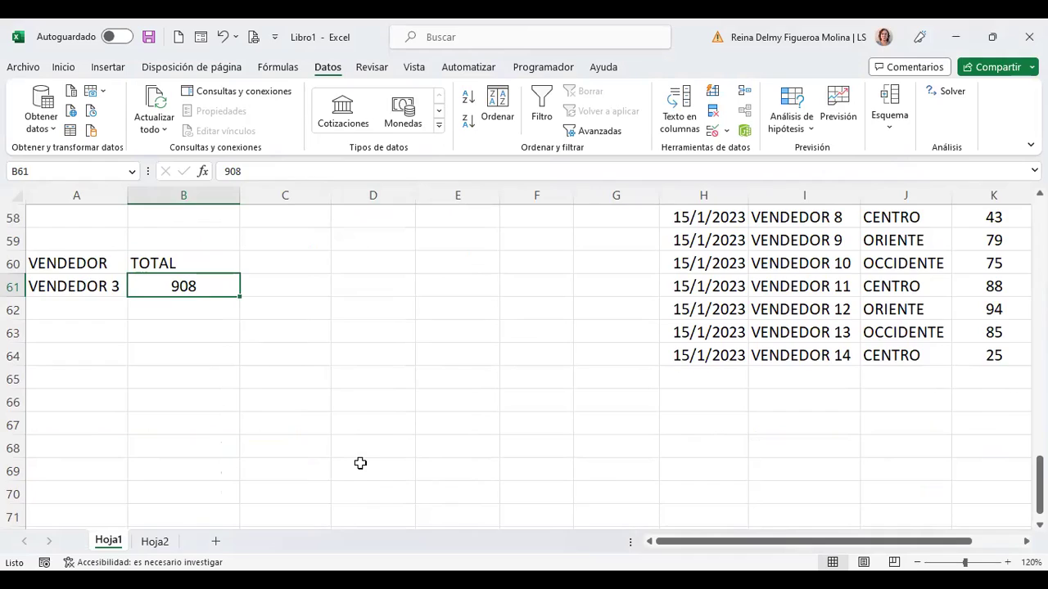
{"action": "scroll", "coordinate": [361, 464], "scroll_direction": "up", "scroll_amount": 1}
{"action": "scroll", "coordinate": [360, 464], "scroll_direction": "up", "scroll_amount": 1}
{"action": "scroll", "coordinate": [361, 463], "scroll_direction": "up", "scroll_amount": 4}
{"action": "scroll", "coordinate": [360, 463], "scroll_direction": "up", "scroll_amount": 1}
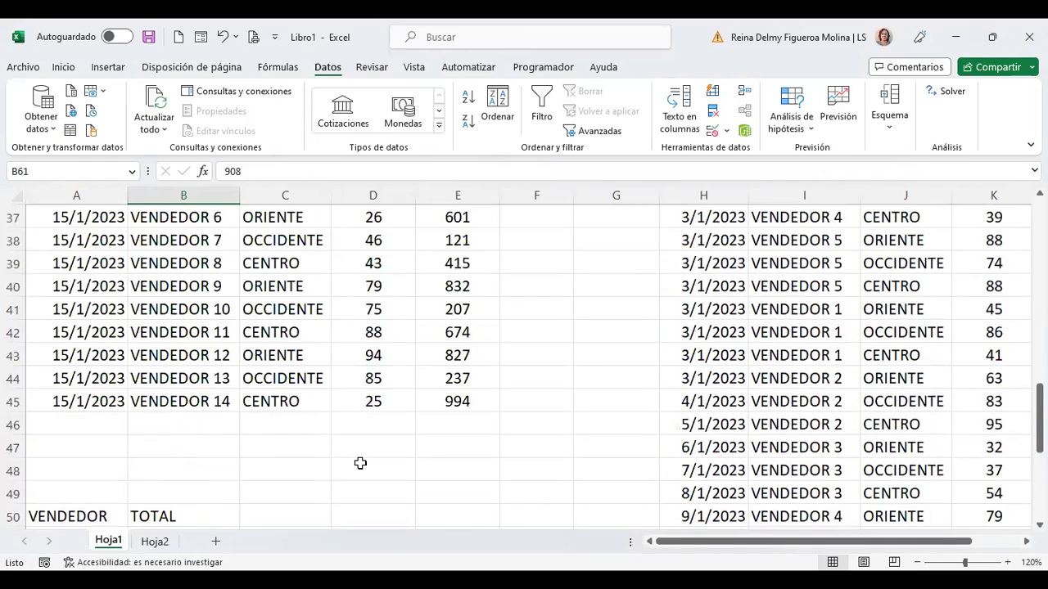
{"action": "scroll", "coordinate": [360, 463], "scroll_direction": "up", "scroll_amount": 4}
{"action": "scroll", "coordinate": [360, 464], "scroll_direction": "up", "scroll_amount": 4}
{"action": "scroll", "coordinate": [360, 463], "scroll_direction": "up", "scroll_amount": 1}
{"action": "scroll", "coordinate": [361, 464], "scroll_direction": "up", "scroll_amount": 3}
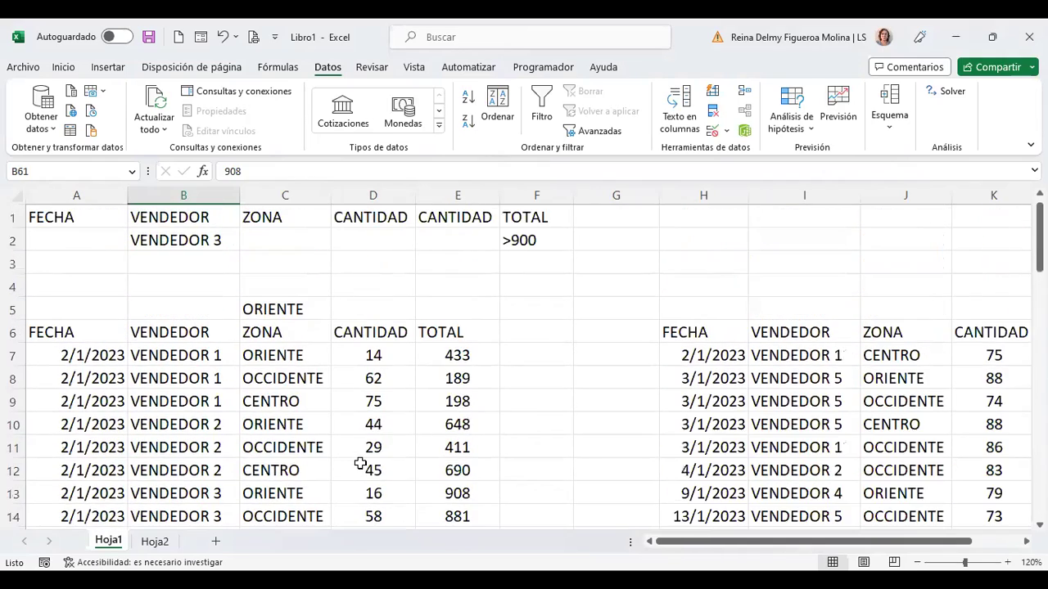
Turn on AutoFilter and filter the VENDEDOR column to VENDEDOR 3 only.
{"action": "left_click", "coordinate": [198, 330]}
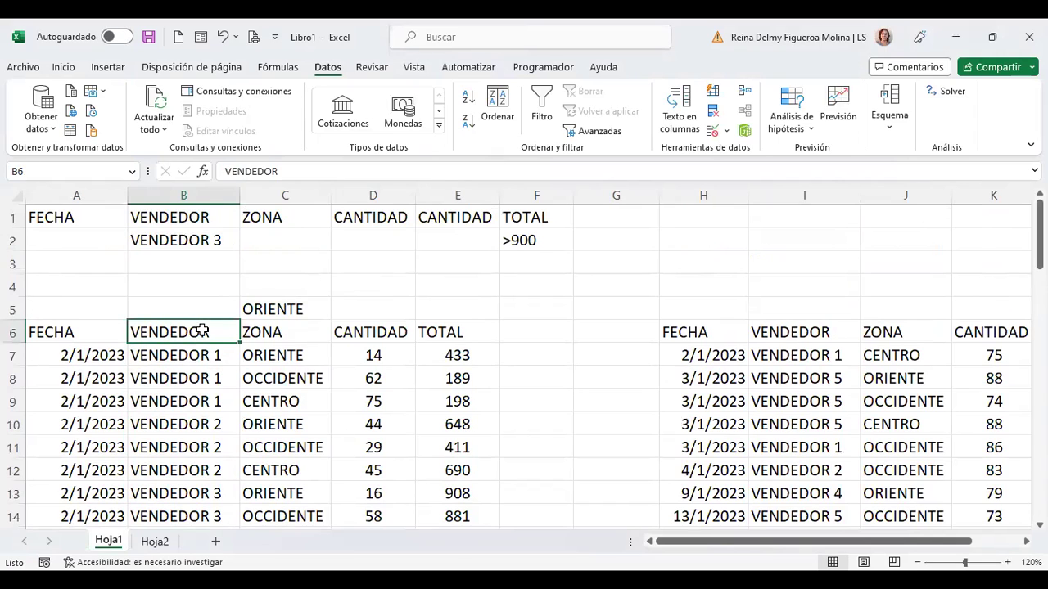
{"action": "left_click", "coordinate": [545, 120]}
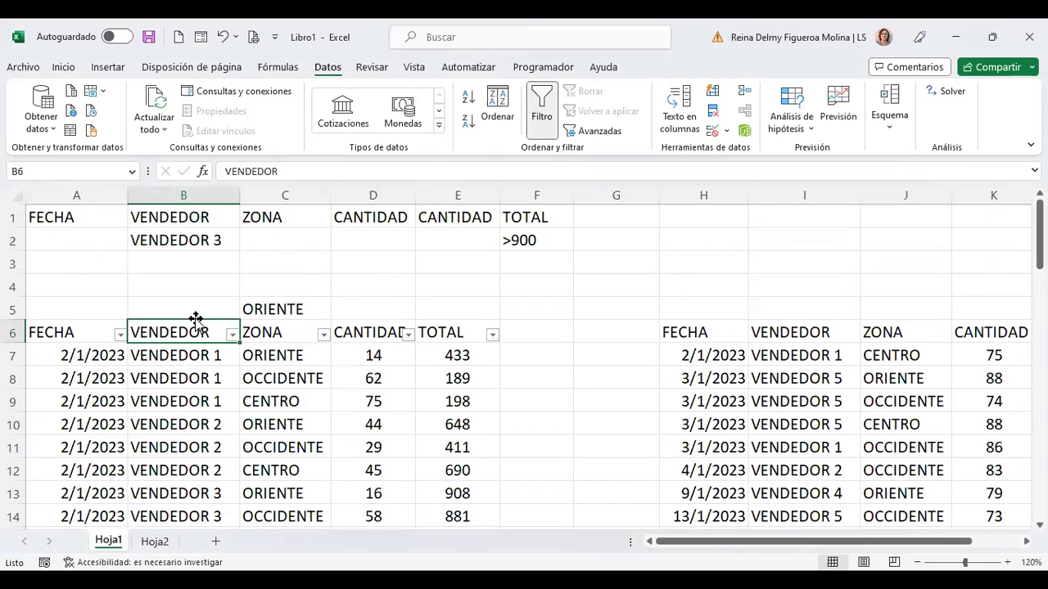
{"action": "left_click", "coordinate": [232, 335]}
{"action": "left_click", "coordinate": [66, 408]}
{"action": "left_click", "coordinate": [67, 519]}
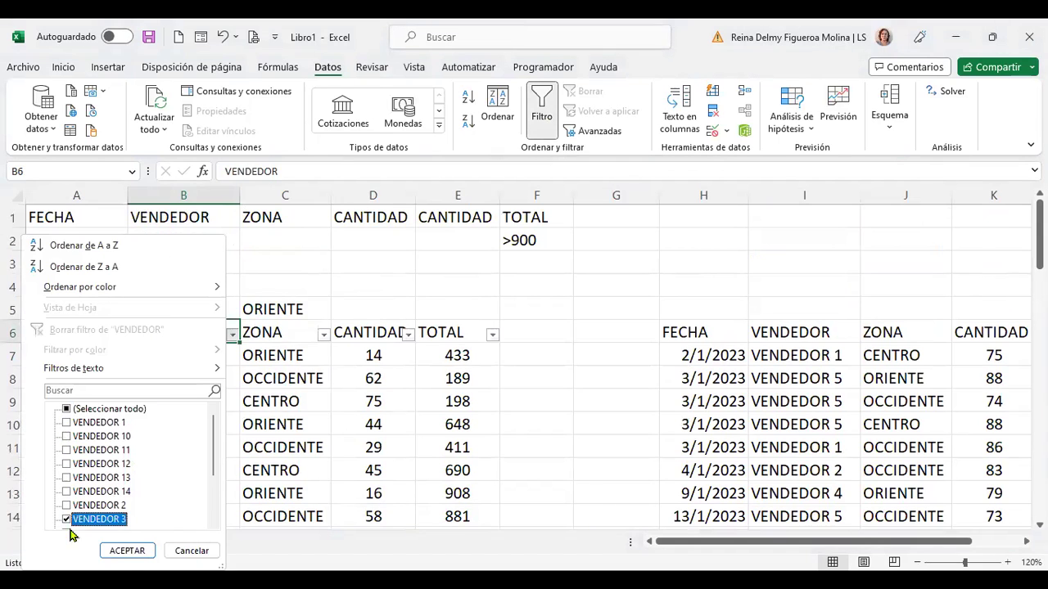
{"action": "left_click", "coordinate": [128, 551]}
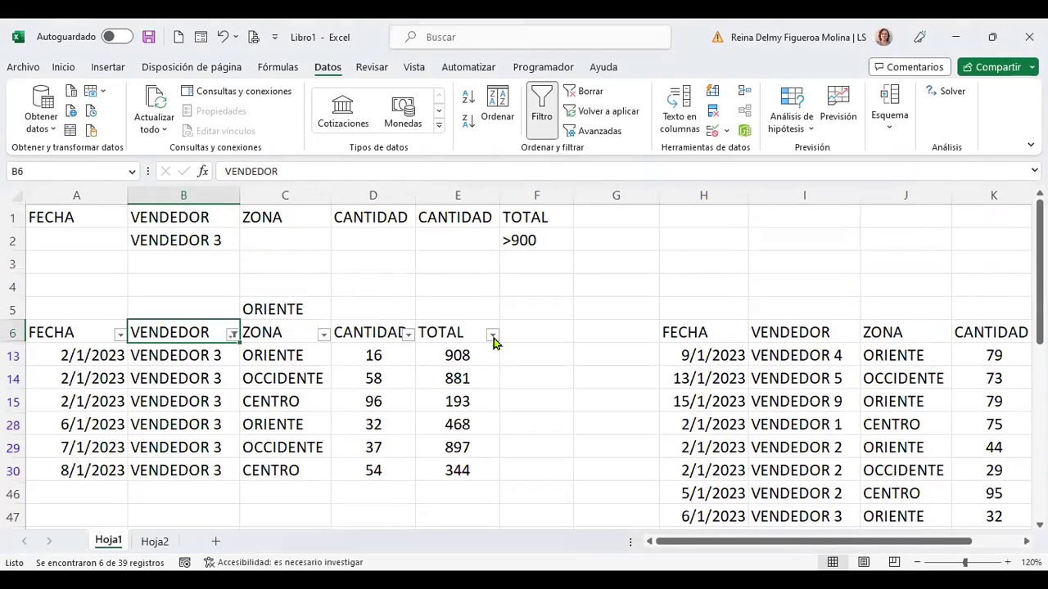
Filter the TOTAL column to values greater than 900.
{"action": "left_click", "coordinate": [493, 336]}
{"action": "mouse_move", "coordinate": [431, 370]}
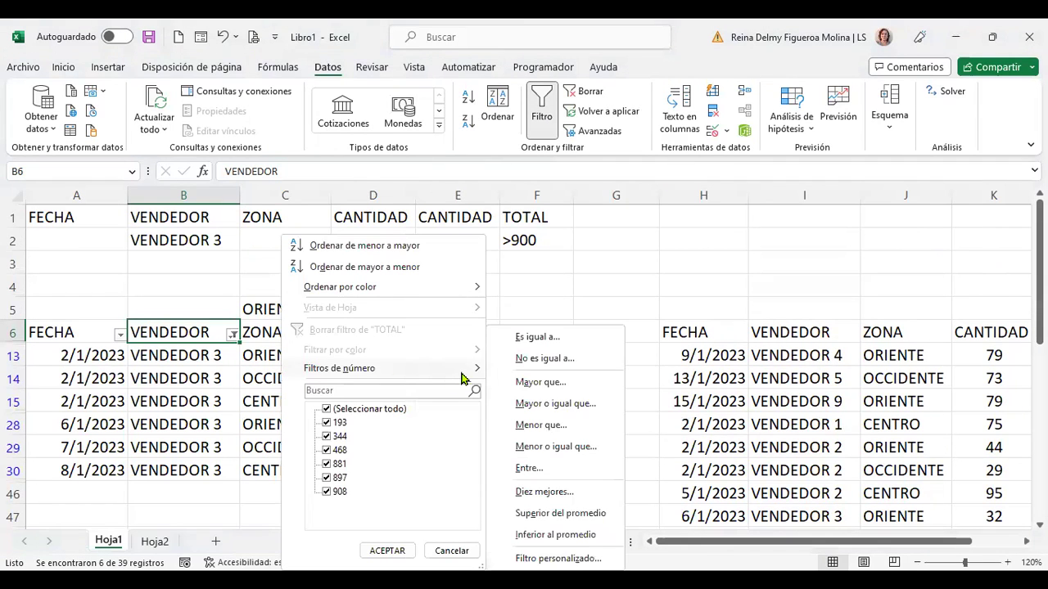
{"action": "left_click", "coordinate": [606, 383]}
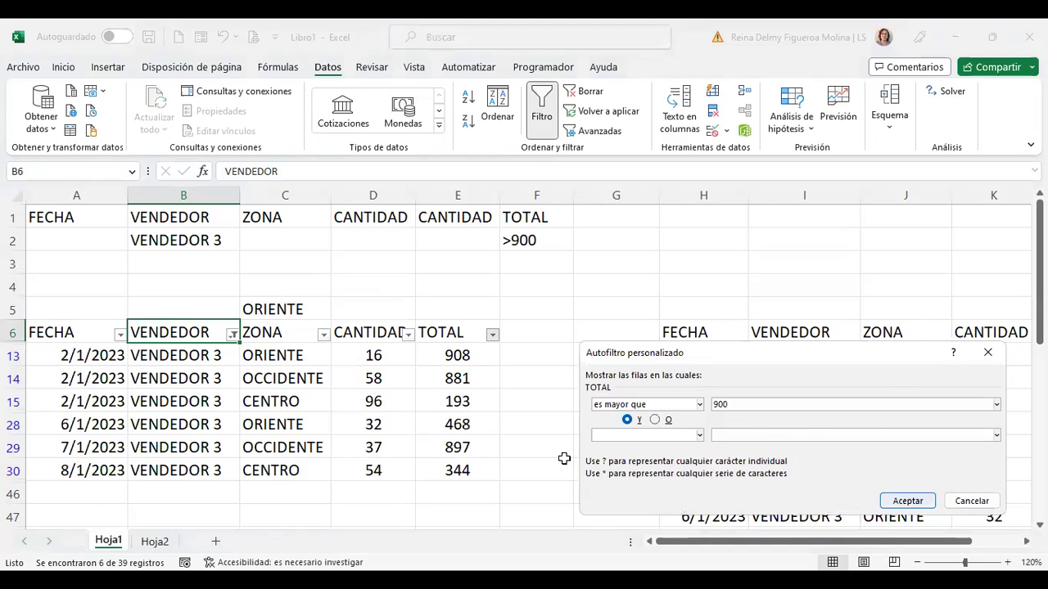
{"action": "key", "text": "Return"}
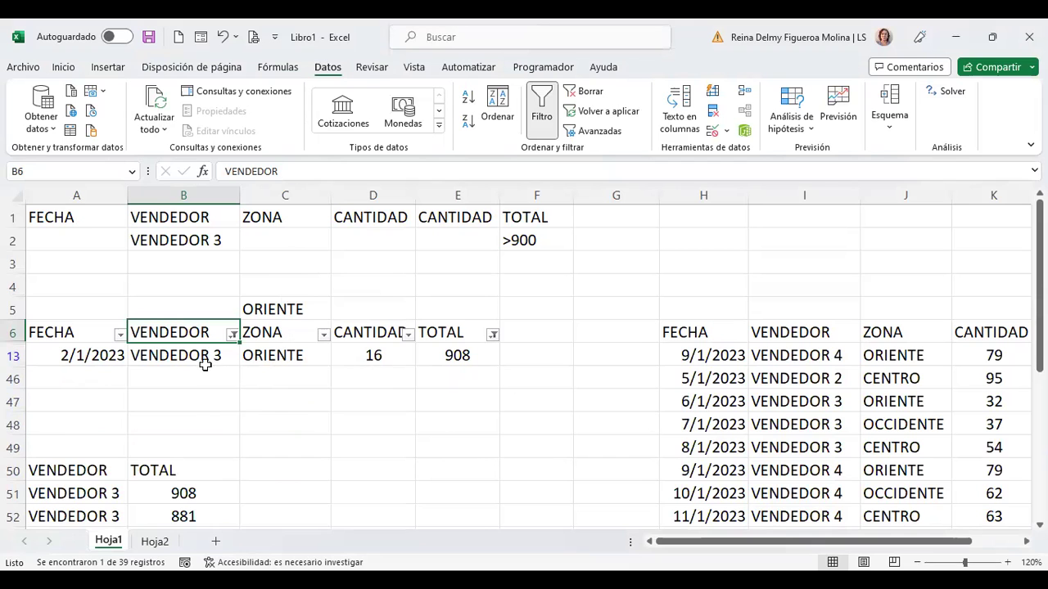
Clear the VENDEDOR 3 and TOTAL >900 AutoFilter conditions from the sales table.
{"action": "scroll", "coordinate": [478, 399], "scroll_direction": "down", "scroll_amount": 1}
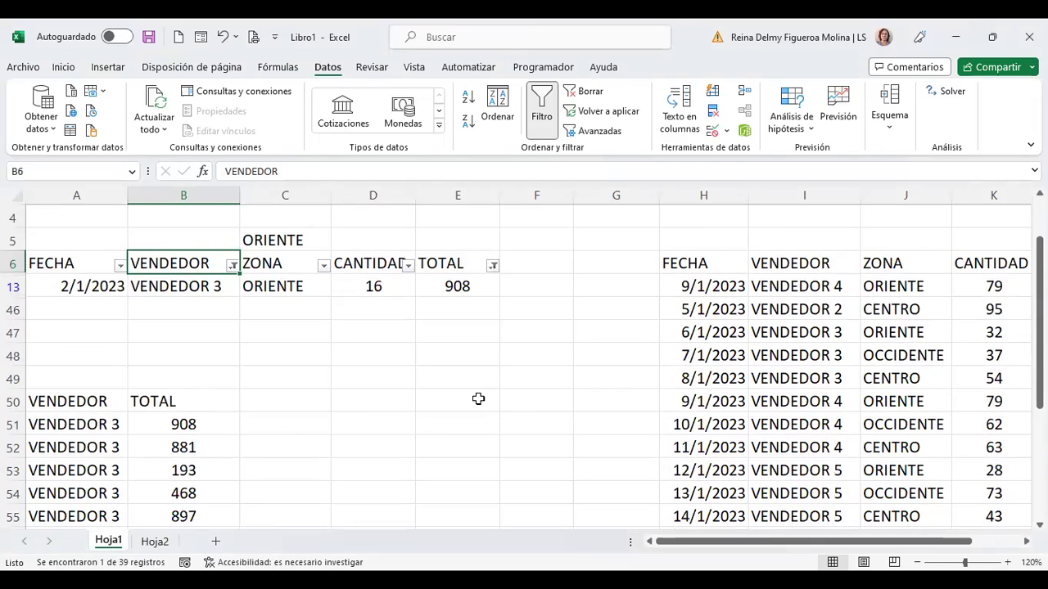
{"action": "scroll", "coordinate": [478, 398], "scroll_direction": "down", "scroll_amount": 2}
{"action": "scroll", "coordinate": [416, 416], "scroll_direction": "down", "scroll_amount": 1}
{"action": "scroll", "coordinate": [230, 452], "scroll_direction": "up", "scroll_amount": 2}
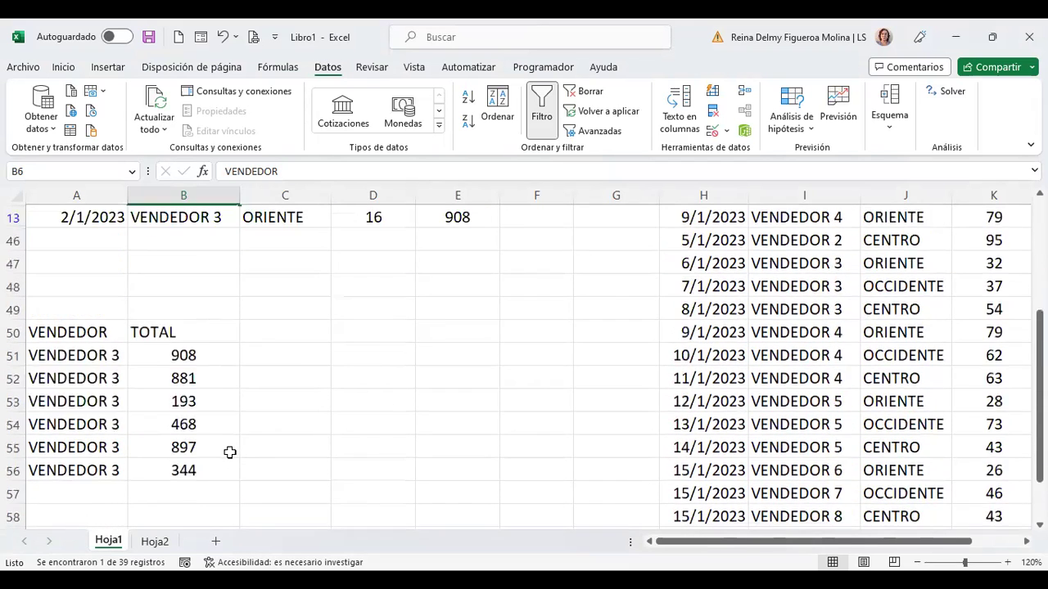
{"action": "scroll", "coordinate": [230, 452], "scroll_direction": "up", "scroll_amount": 2}
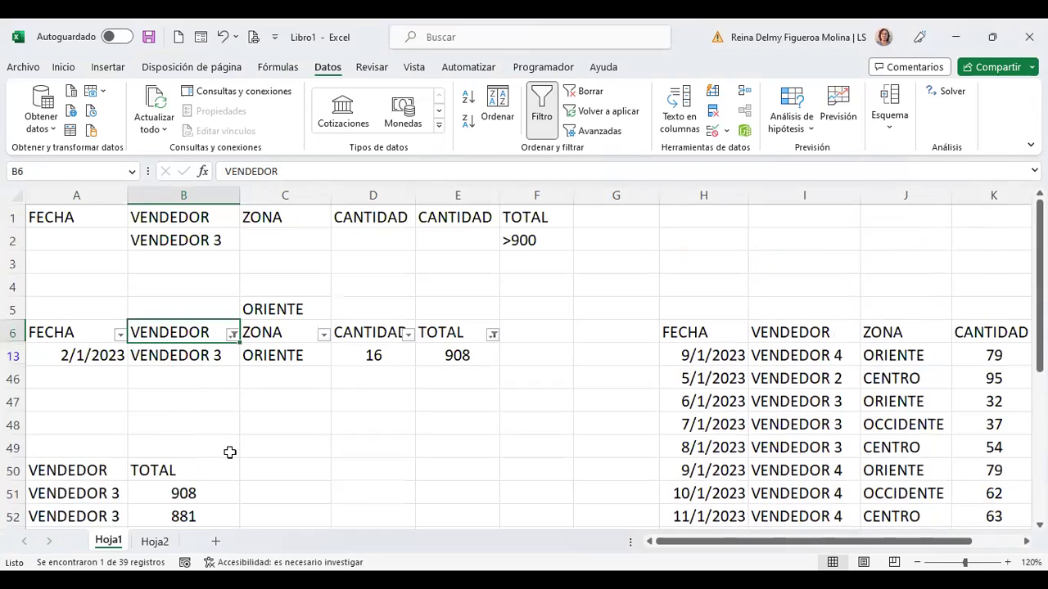
{"action": "left_click", "coordinate": [230, 336]}
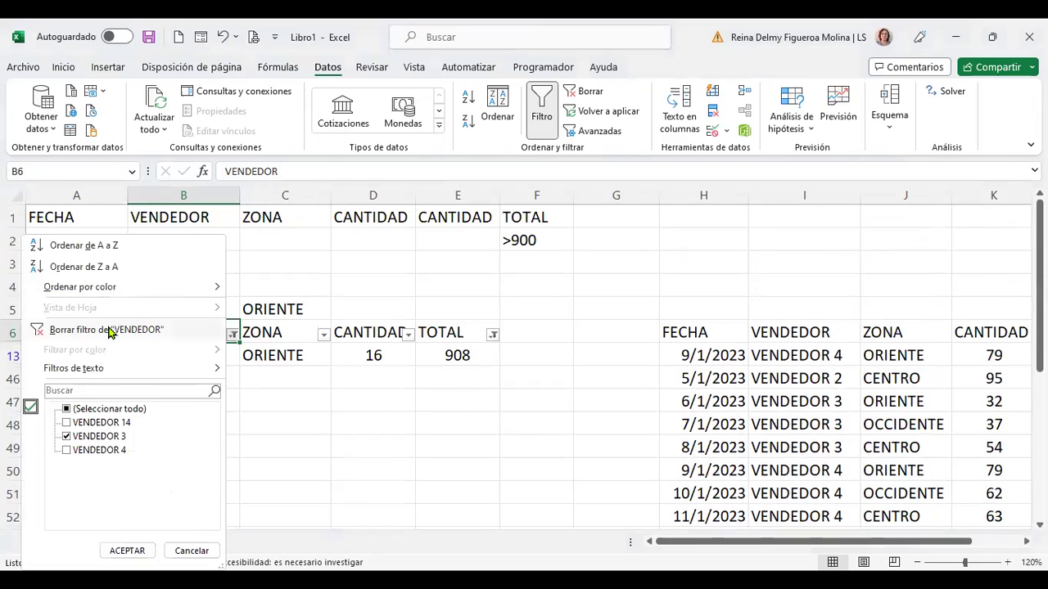
{"action": "left_click", "coordinate": [109, 330]}
{"action": "left_click", "coordinate": [493, 335]}
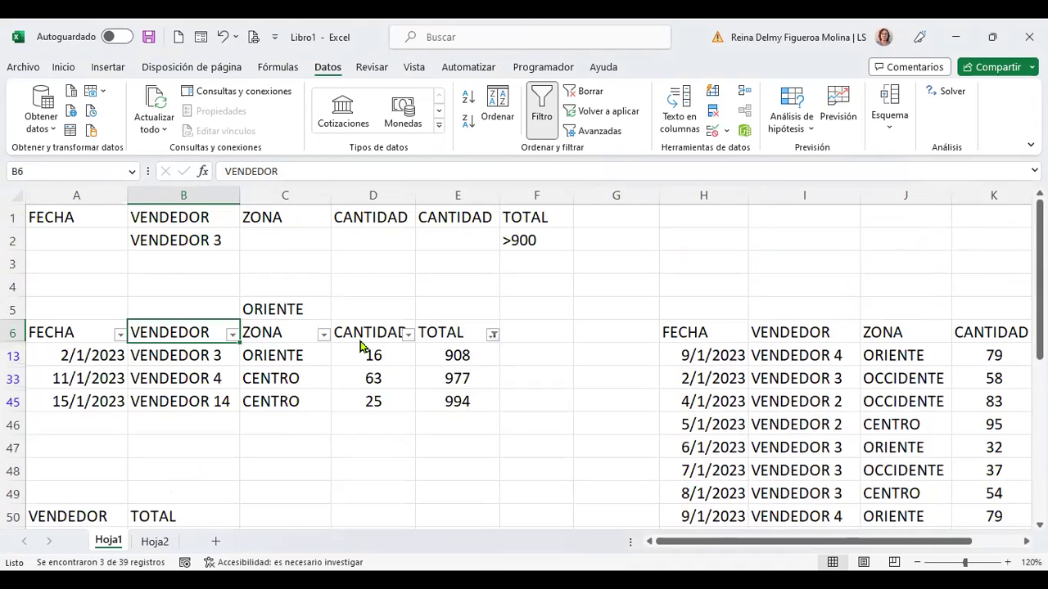
{"action": "left_click", "coordinate": [354, 331]}
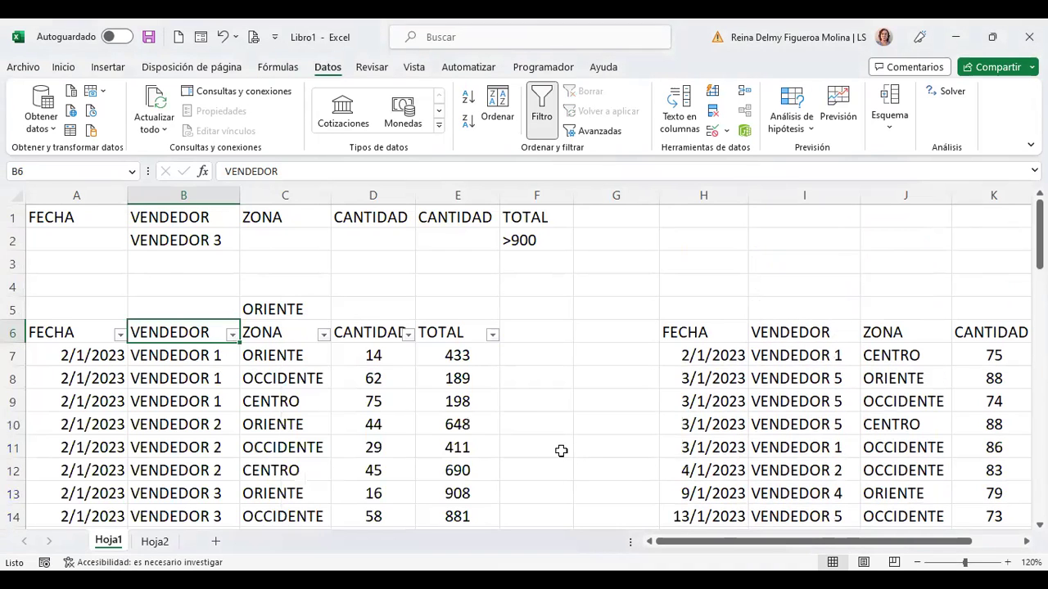
{"action": "left_click", "coordinate": [535, 450]}
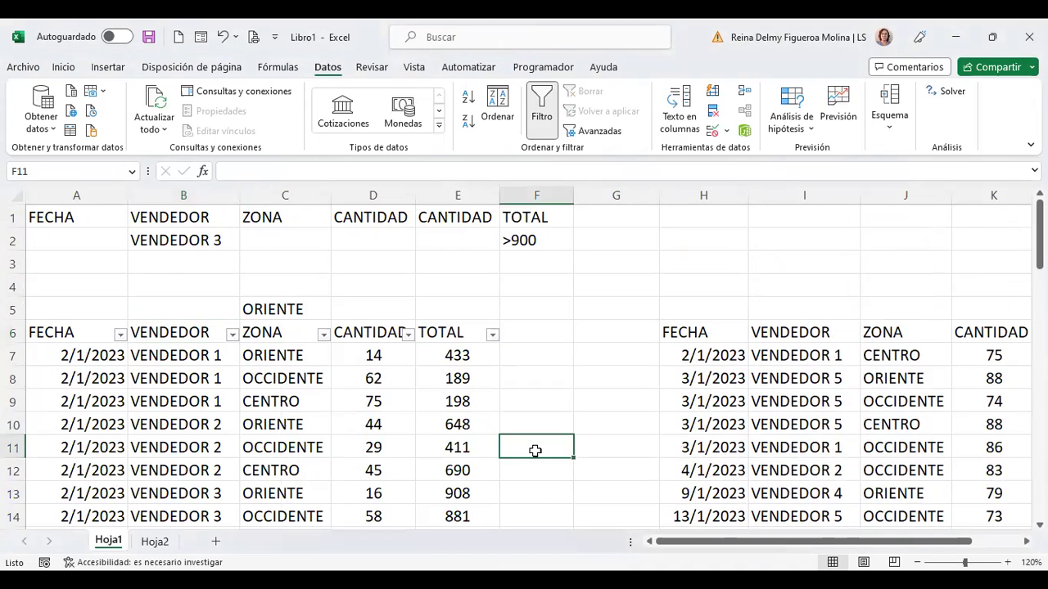
{"action": "scroll", "coordinate": [535, 450], "scroll_direction": "down", "scroll_amount": 1}
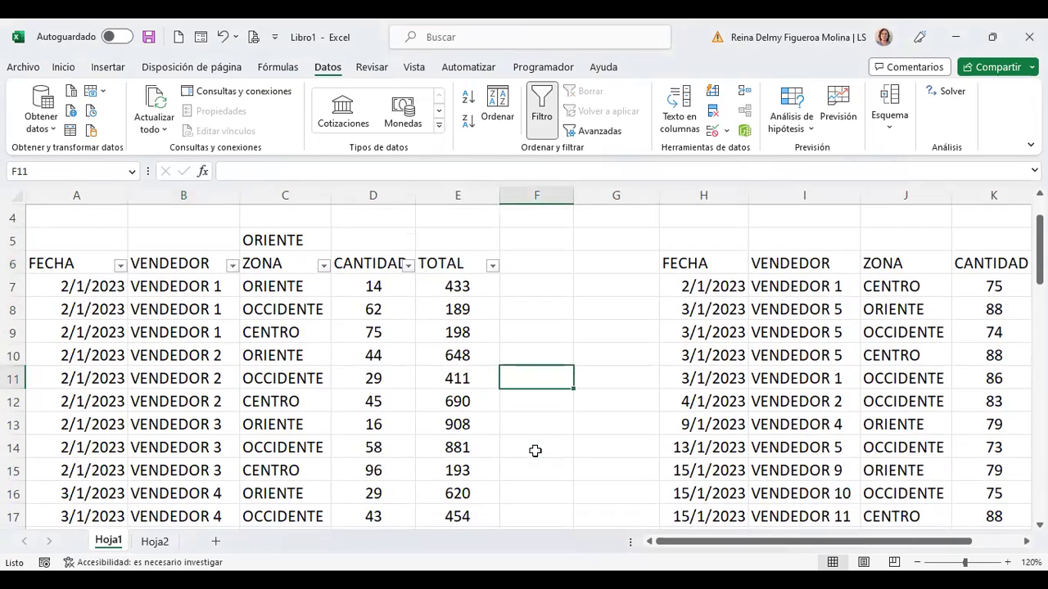
{"action": "scroll", "coordinate": [536, 450], "scroll_direction": "down", "scroll_amount": 5}
{"action": "scroll", "coordinate": [535, 451], "scroll_direction": "down", "scroll_amount": 2}
{"action": "scroll", "coordinate": [536, 450], "scroll_direction": "down", "scroll_amount": 6}
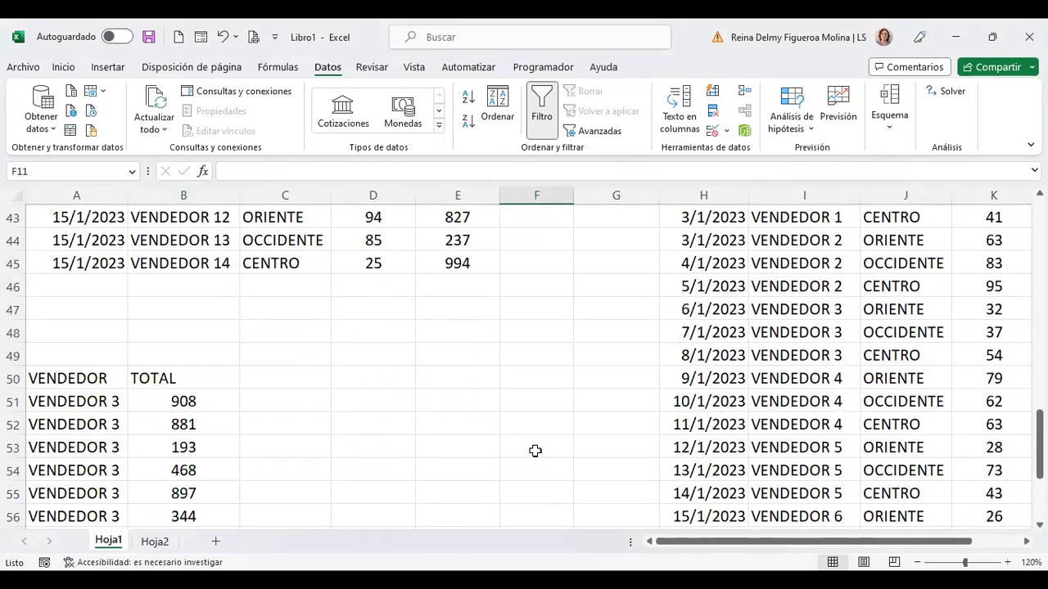
{"action": "scroll", "coordinate": [535, 450], "scroll_direction": "down", "scroll_amount": 1}
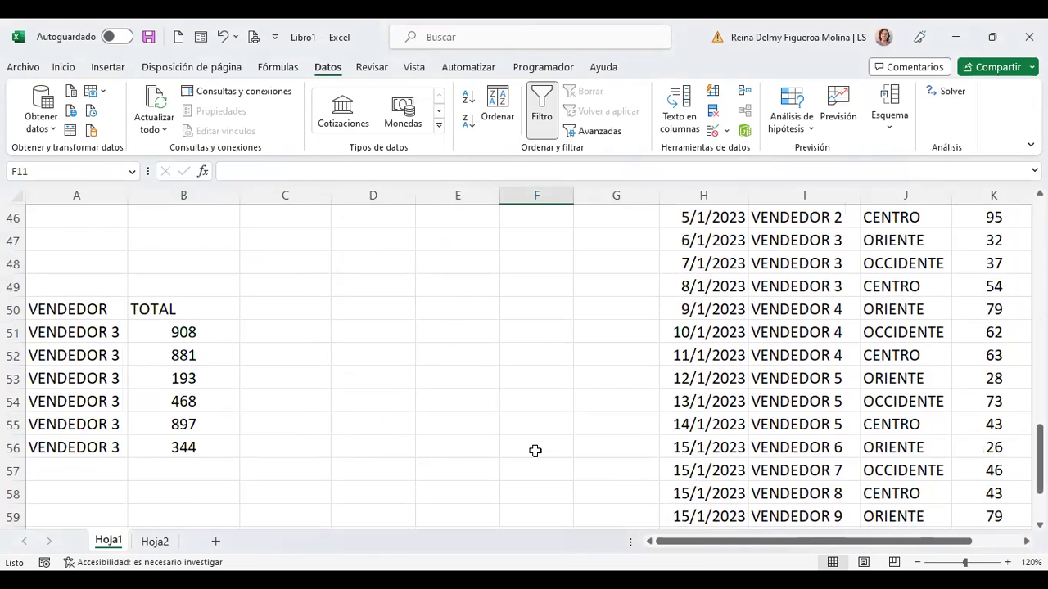
{"action": "scroll", "coordinate": [535, 450], "scroll_direction": "up", "scroll_amount": 6}
{"action": "scroll", "coordinate": [536, 450], "scroll_direction": "down", "scroll_amount": 5}
{"action": "scroll", "coordinate": [535, 450], "scroll_direction": "down", "scroll_amount": 6}
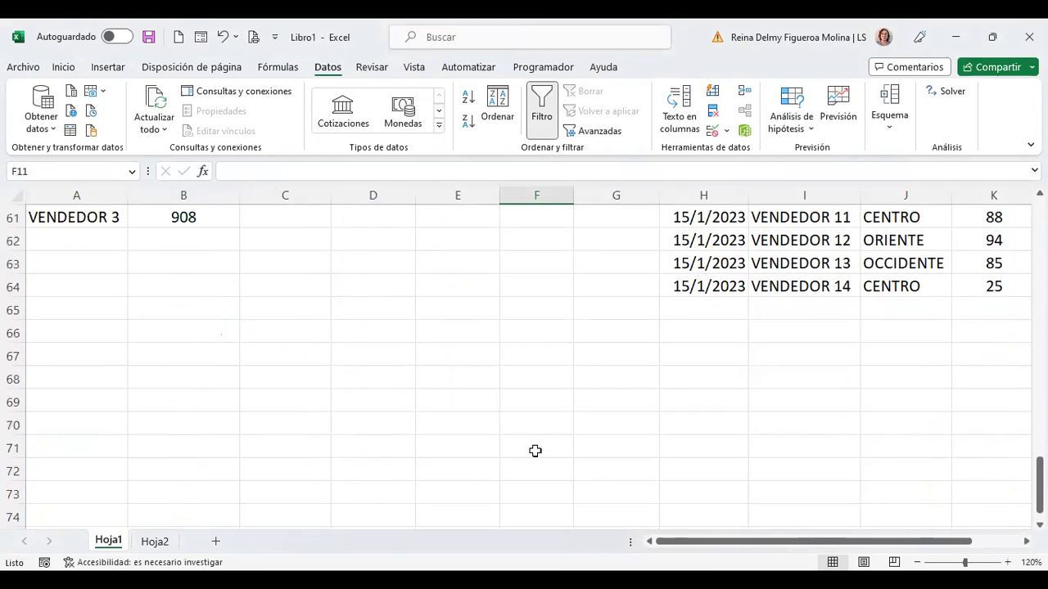
{"action": "scroll", "coordinate": [536, 450], "scroll_direction": "up", "scroll_amount": 2}
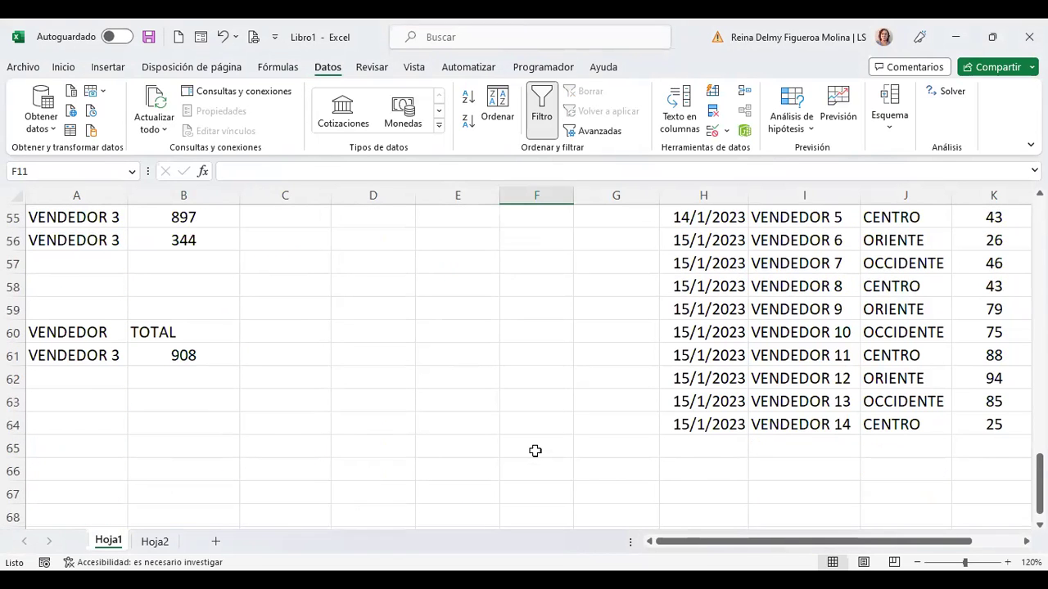
{"action": "scroll", "coordinate": [535, 450], "scroll_direction": "up", "scroll_amount": 1}
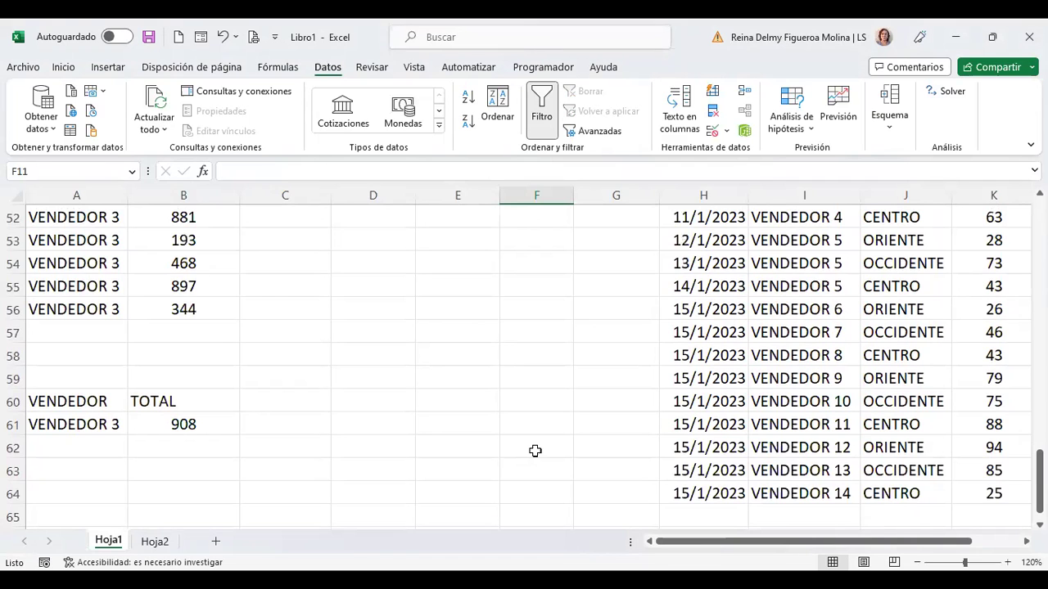
{"action": "scroll", "coordinate": [535, 450], "scroll_direction": "up", "scroll_amount": 2}
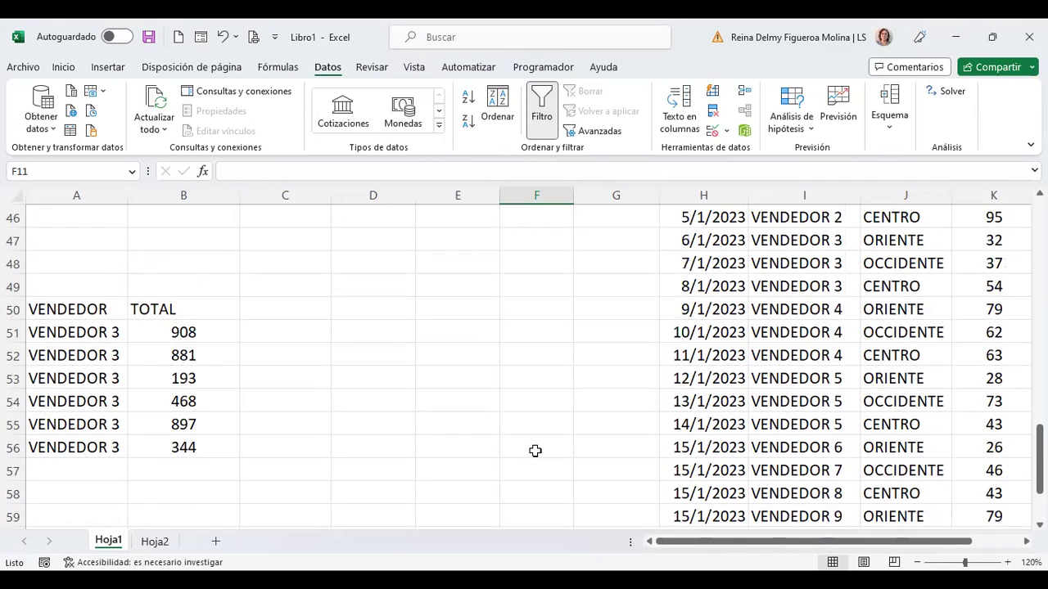
{"action": "scroll", "coordinate": [536, 451], "scroll_direction": "up", "scroll_amount": 2}
{"action": "scroll", "coordinate": [535, 451], "scroll_direction": "up", "scroll_amount": 6}
{"action": "scroll", "coordinate": [535, 450], "scroll_direction": "up", "scroll_amount": 2}
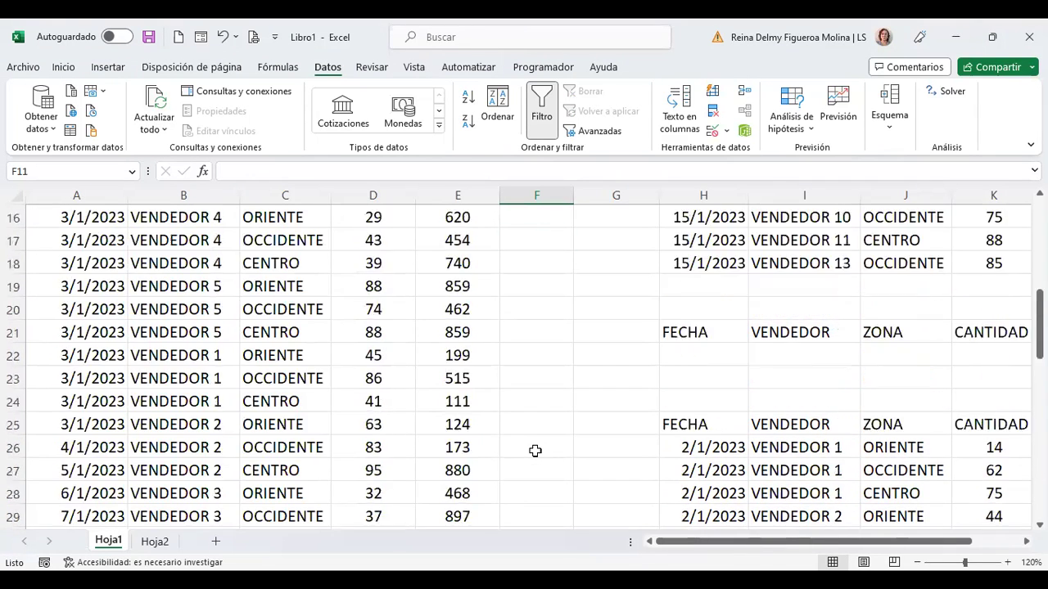
{"action": "scroll", "coordinate": [535, 450], "scroll_direction": "up", "scroll_amount": 5}
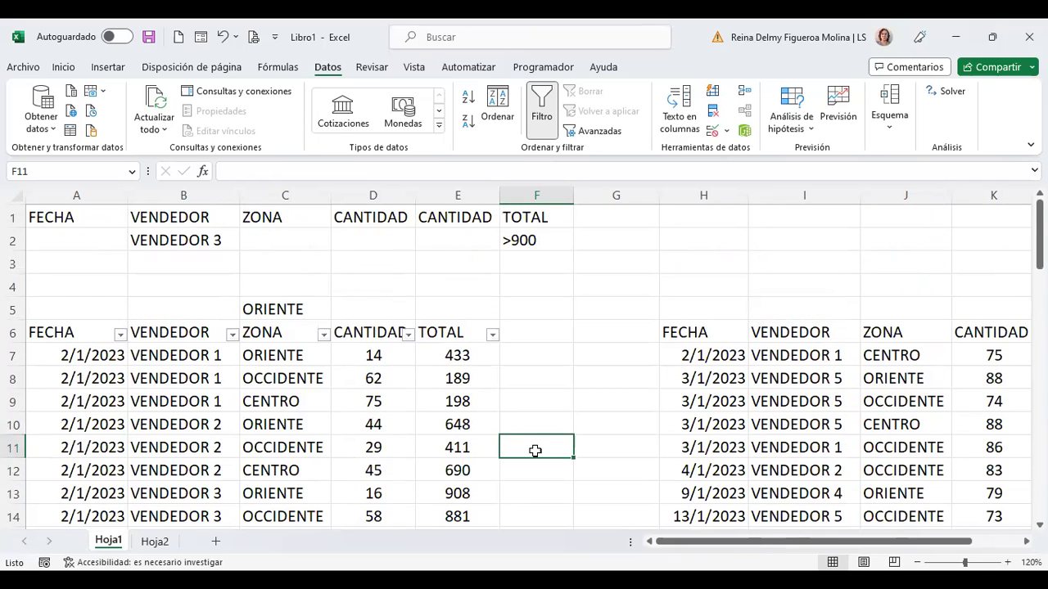
{"action": "key", "text": "ctrl+Home"}
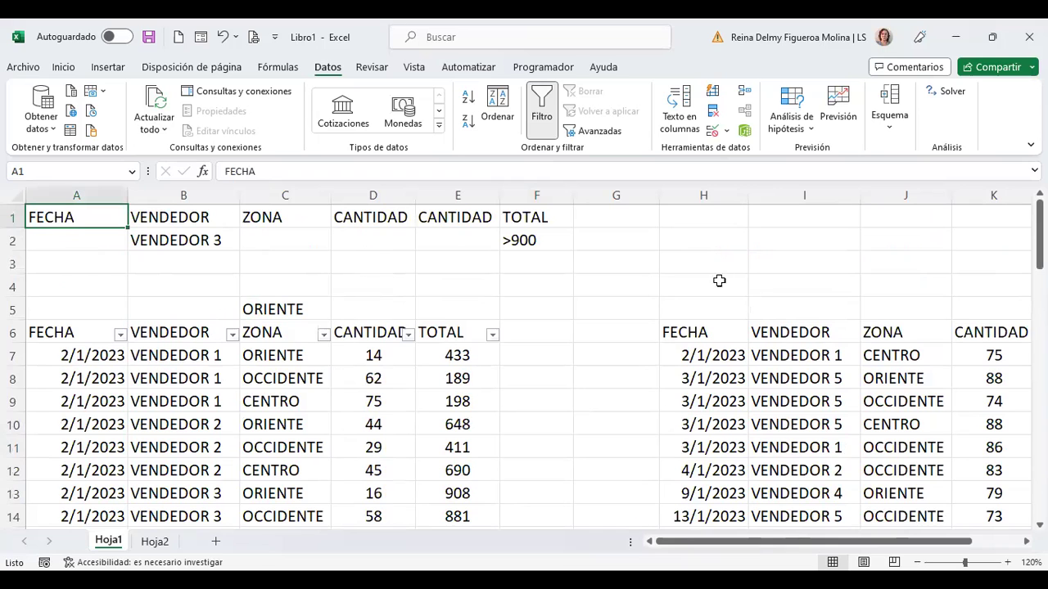
{"action": "left_click", "coordinate": [618, 286]}
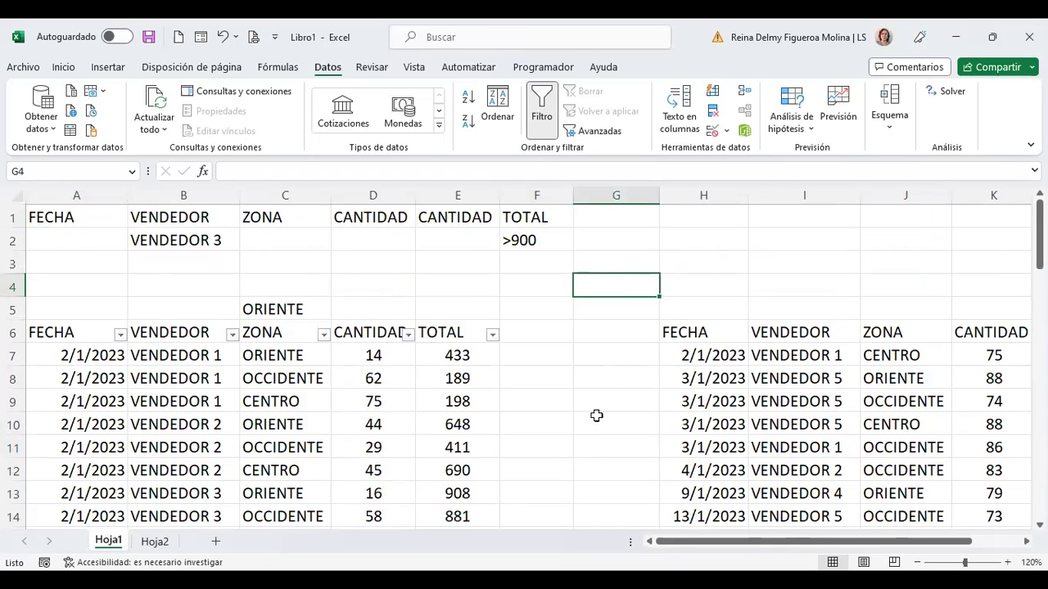
{"action": "scroll", "coordinate": [589, 442], "scroll_direction": "down", "scroll_amount": 1}
{"action": "scroll", "coordinate": [589, 442], "scroll_direction": "up", "scroll_amount": 1}
{"action": "left_click", "coordinate": [81, 232]}
{"action": "left_click", "coordinate": [81, 219]}
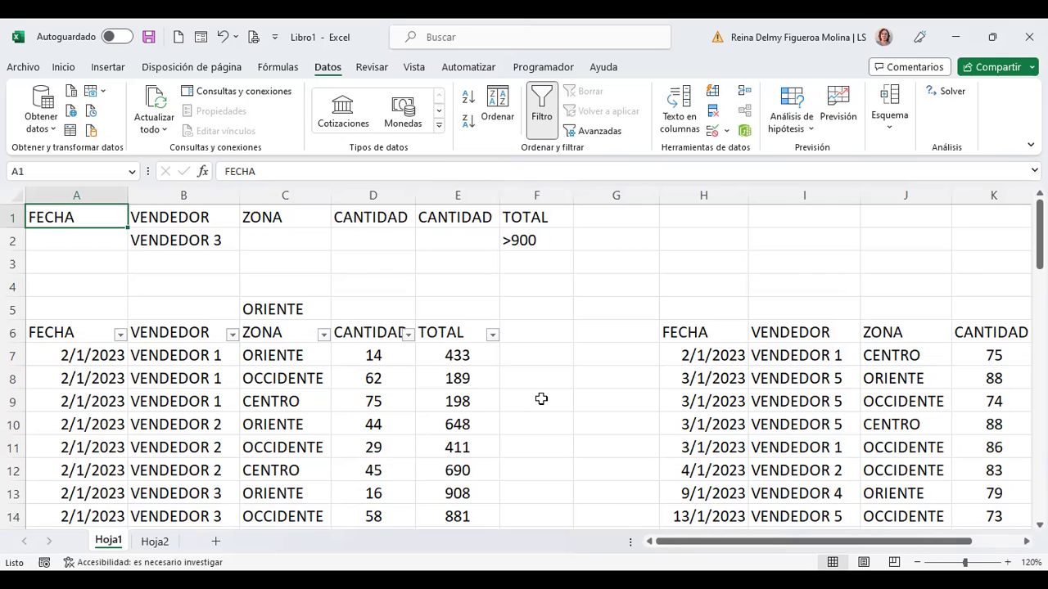
{"action": "left_click", "coordinate": [541, 399]}
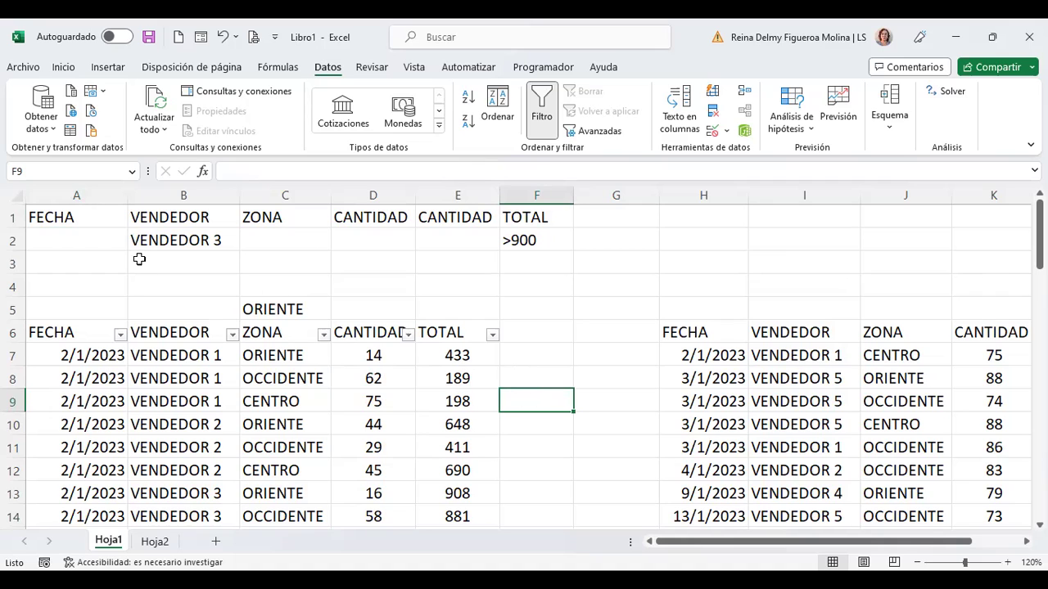
{"action": "mouse_move", "coordinate": [88, 218]}
{"action": "left_mouse_down"}
{"action": "mouse_move", "coordinate": [464, 225]}
{"action": "mouse_move", "coordinate": [508, 239]}
{"action": "left_mouse_up"}
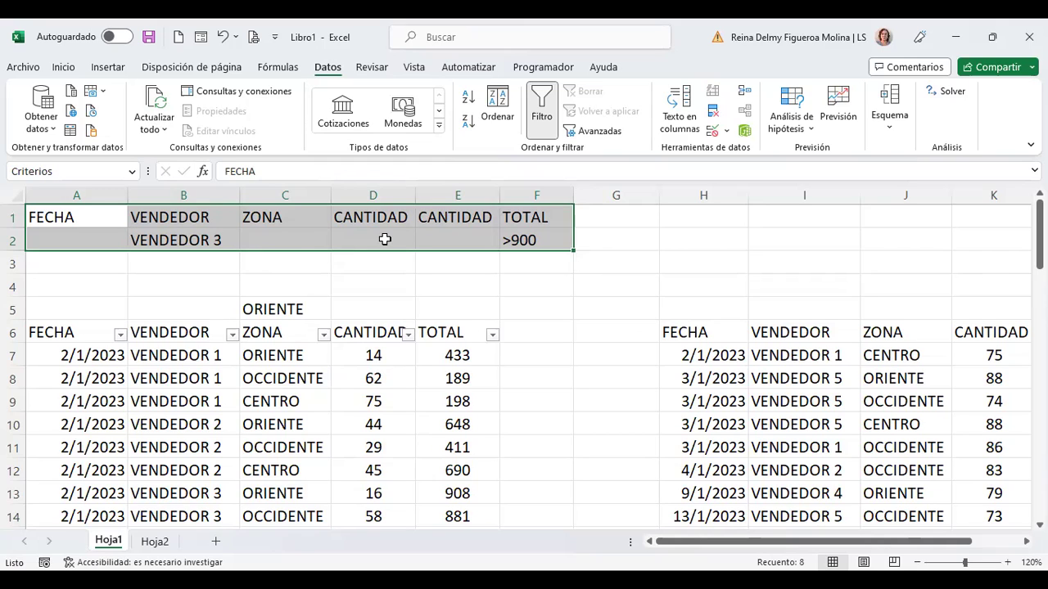
{"action": "left_click", "coordinate": [194, 282]}
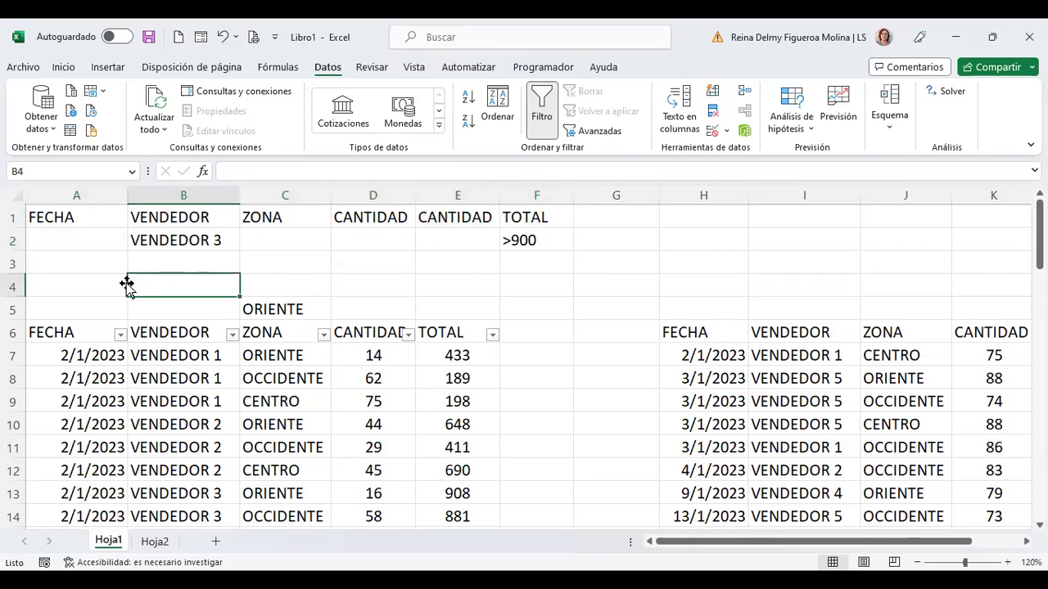
{"action": "left_click", "coordinate": [11, 285]}
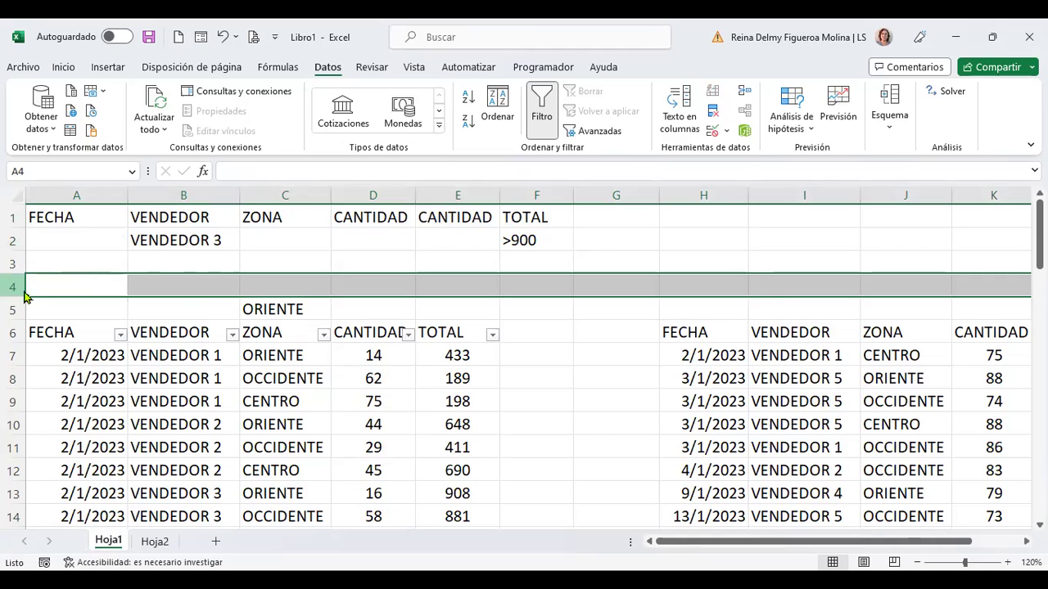
{"action": "right_click", "coordinate": [24, 290]}
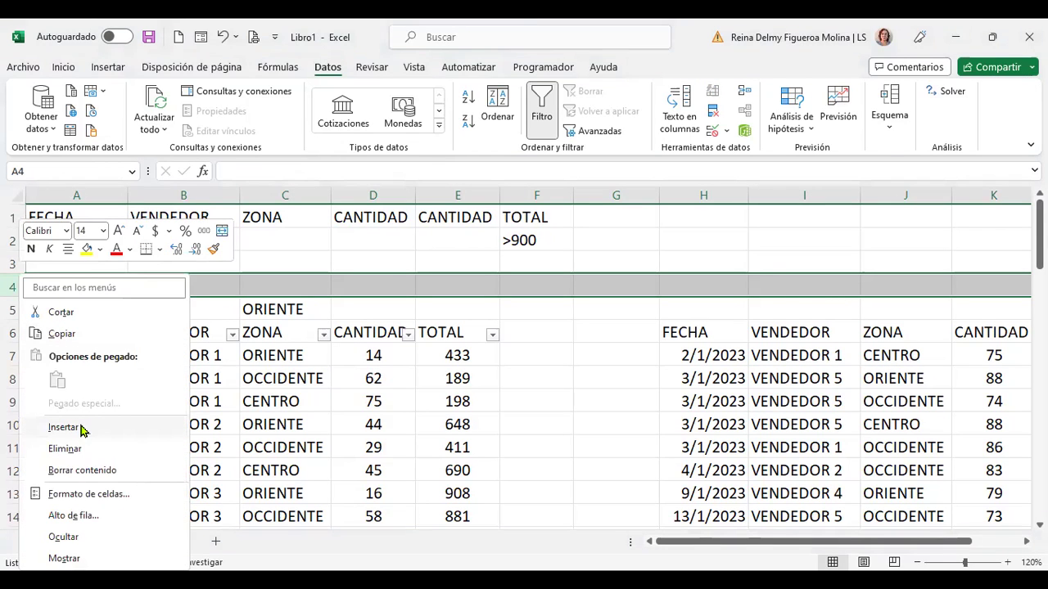
{"action": "left_click", "coordinate": [536, 262]}
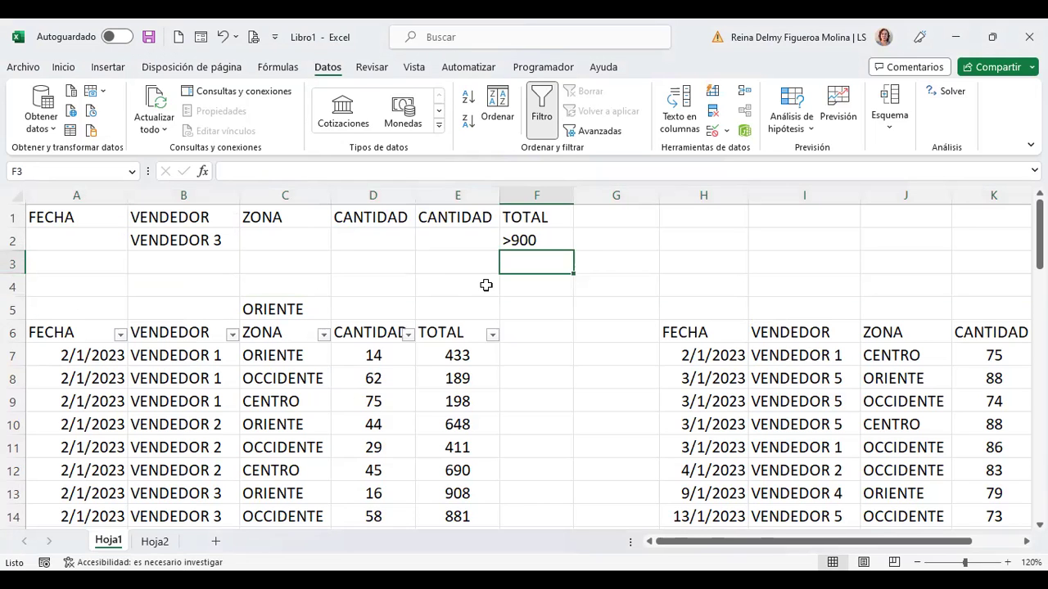
{"action": "key", "text": "ctrl+plus"}
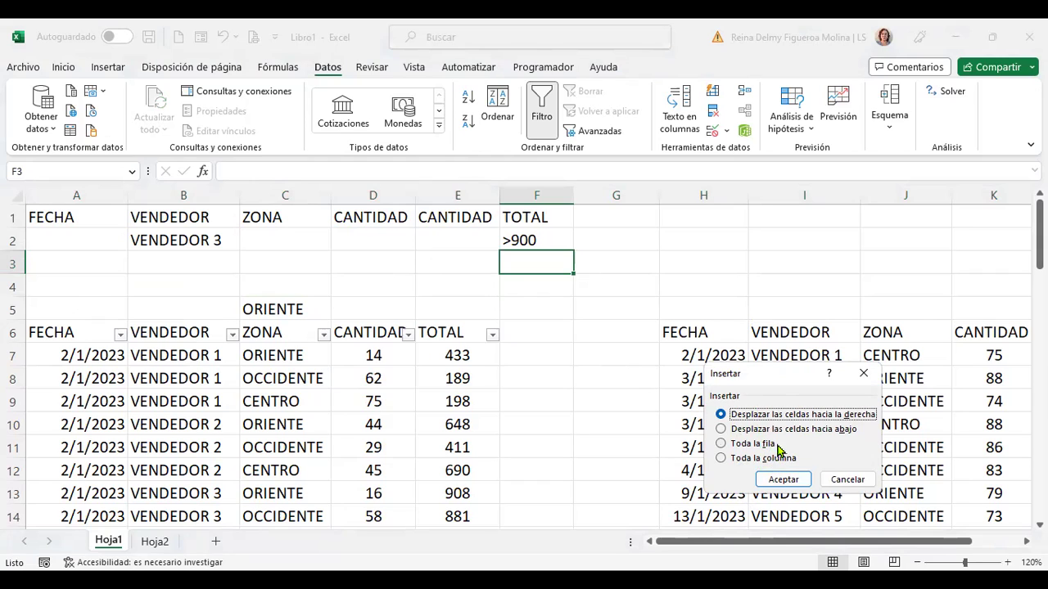
{"action": "left_click", "coordinate": [850, 479]}
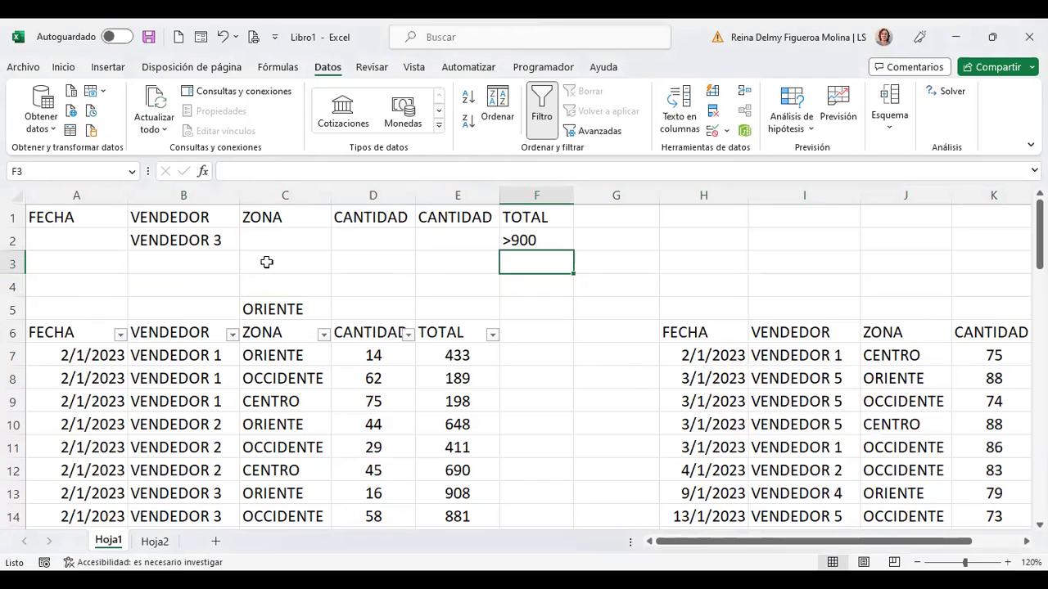
{"action": "left_click", "coordinate": [270, 262]}
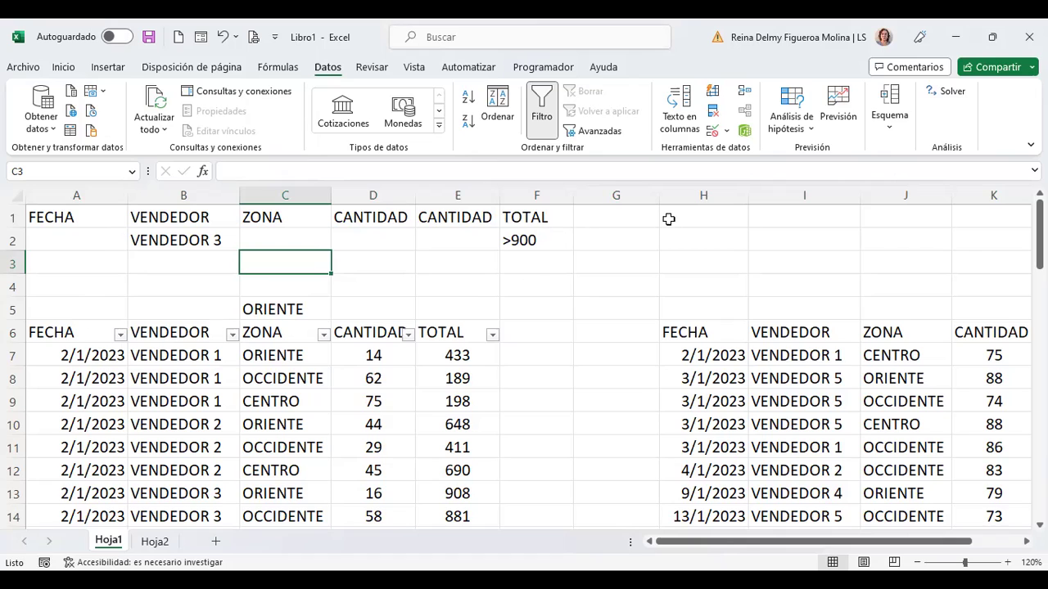
{"action": "left_click", "coordinate": [280, 215]}
{"action": "left_click_drag", "start_coordinate": [96, 219], "coordinate": [512, 217]}
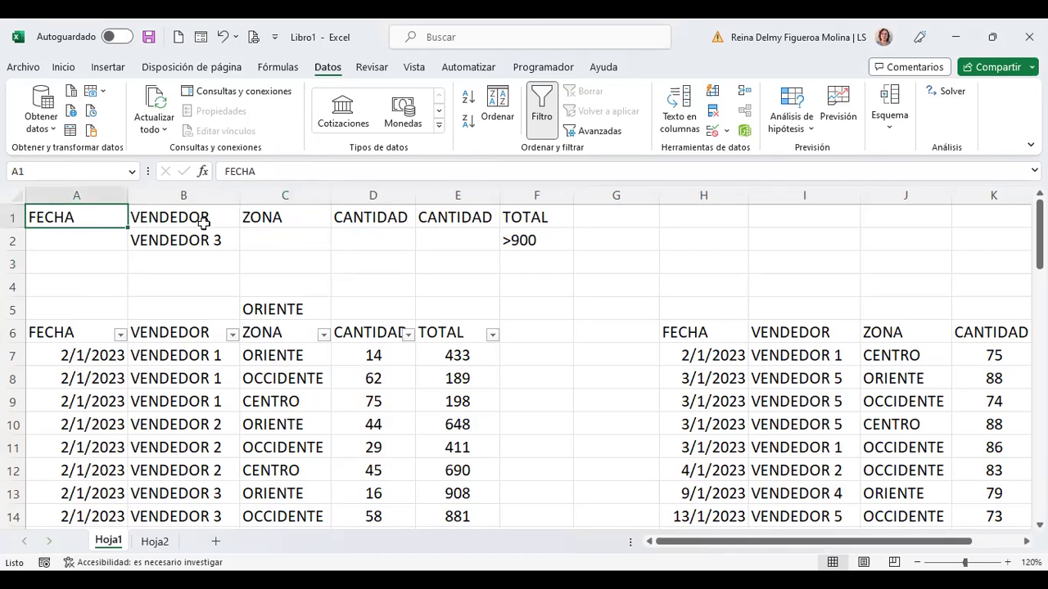
{"action": "left_click_drag", "start_coordinate": [59, 330], "coordinate": [442, 338]}
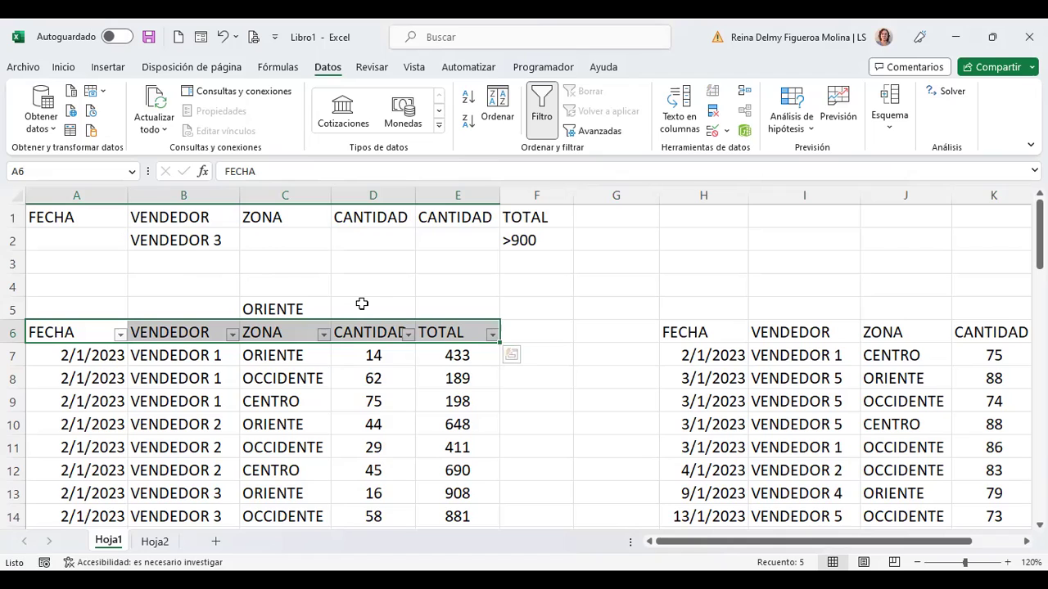
{"action": "left_click", "coordinate": [373, 242]}
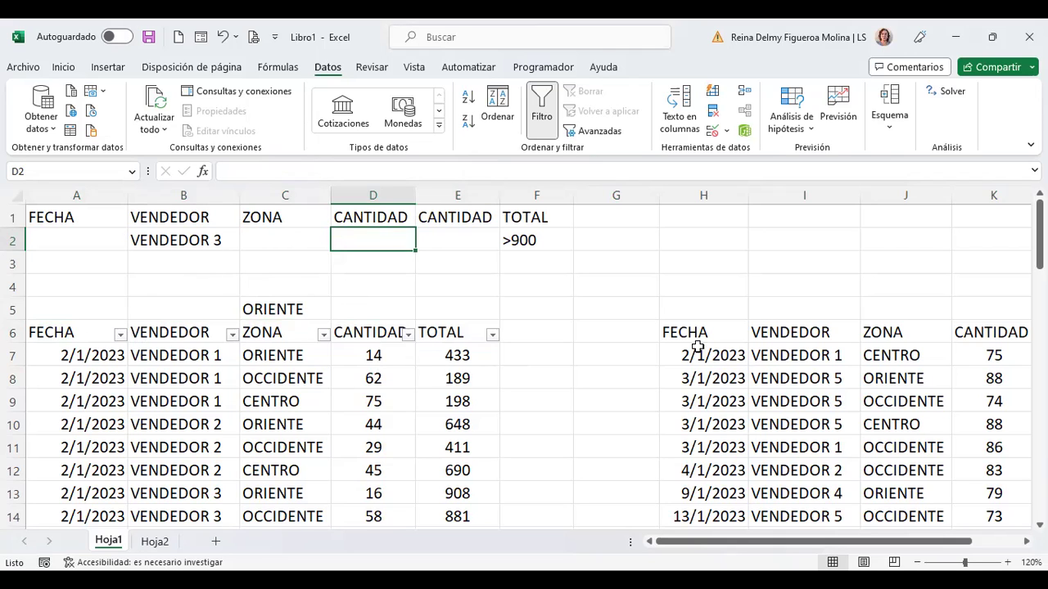
{"action": "scroll", "coordinate": [279, 385], "scroll_direction": "down", "scroll_amount": 2}
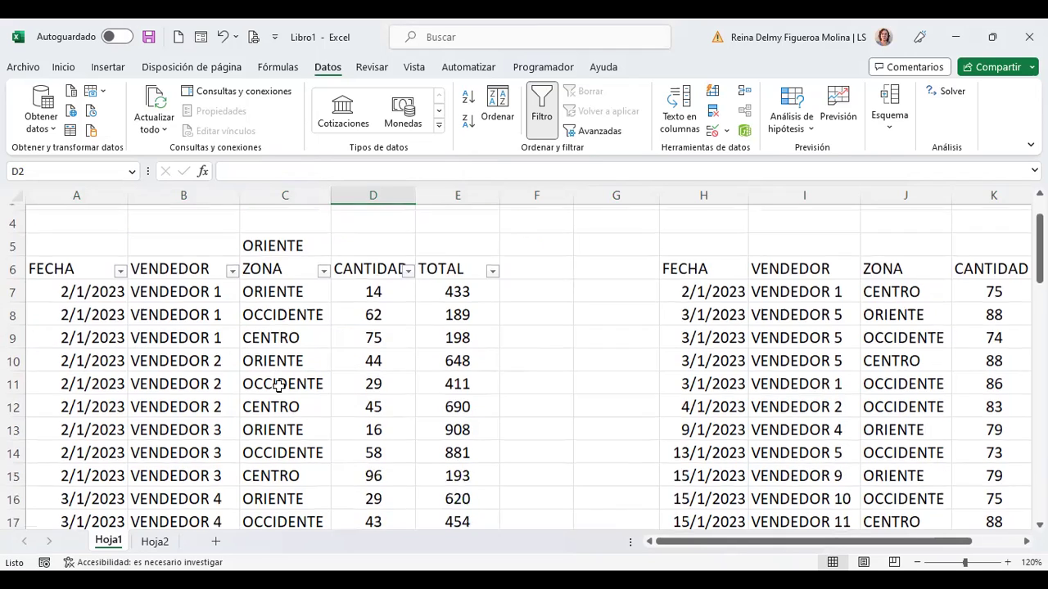
{"action": "scroll", "coordinate": [278, 385], "scroll_direction": "down", "scroll_amount": 3}
{"action": "scroll", "coordinate": [277, 381], "scroll_direction": "up", "scroll_amount": 1}
{"action": "scroll", "coordinate": [277, 381], "scroll_direction": "down", "scroll_amount": 6}
{"action": "scroll", "coordinate": [277, 381], "scroll_direction": "down", "scroll_amount": 6}
{"action": "scroll", "coordinate": [658, 422], "scroll_direction": "up", "scroll_amount": 6}
{"action": "scroll", "coordinate": [657, 422], "scroll_direction": "up", "scroll_amount": 9}
{"action": "scroll", "coordinate": [657, 422], "scroll_direction": "up", "scroll_amount": 2}
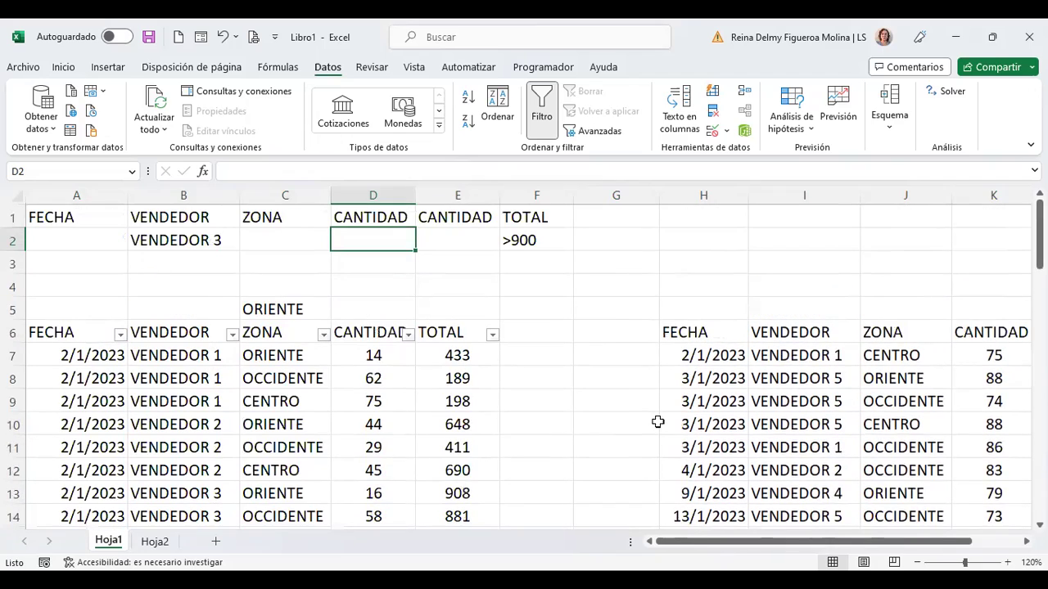
{"action": "left_click", "coordinate": [594, 246]}
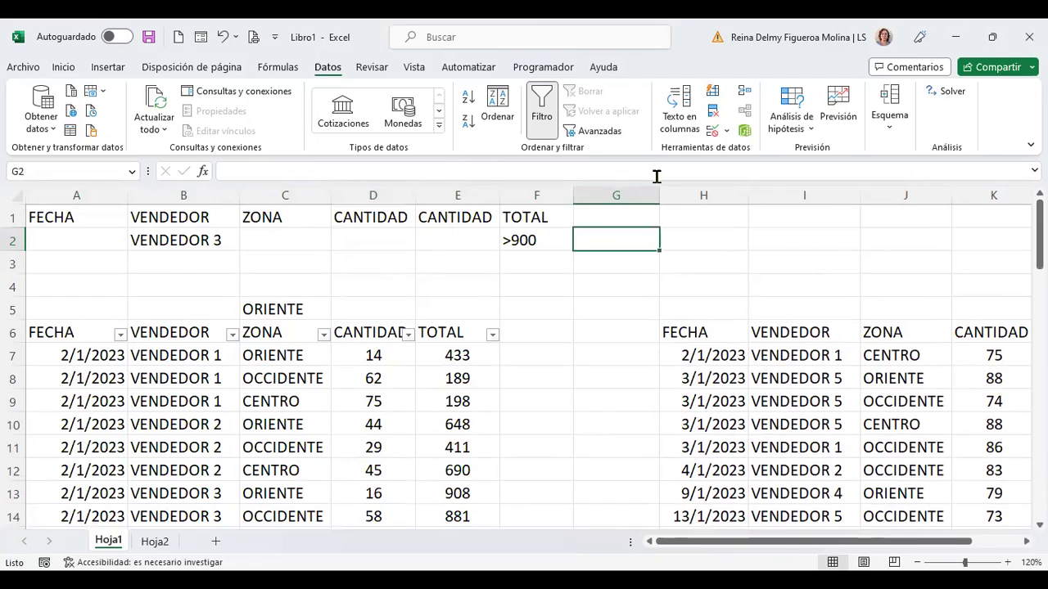